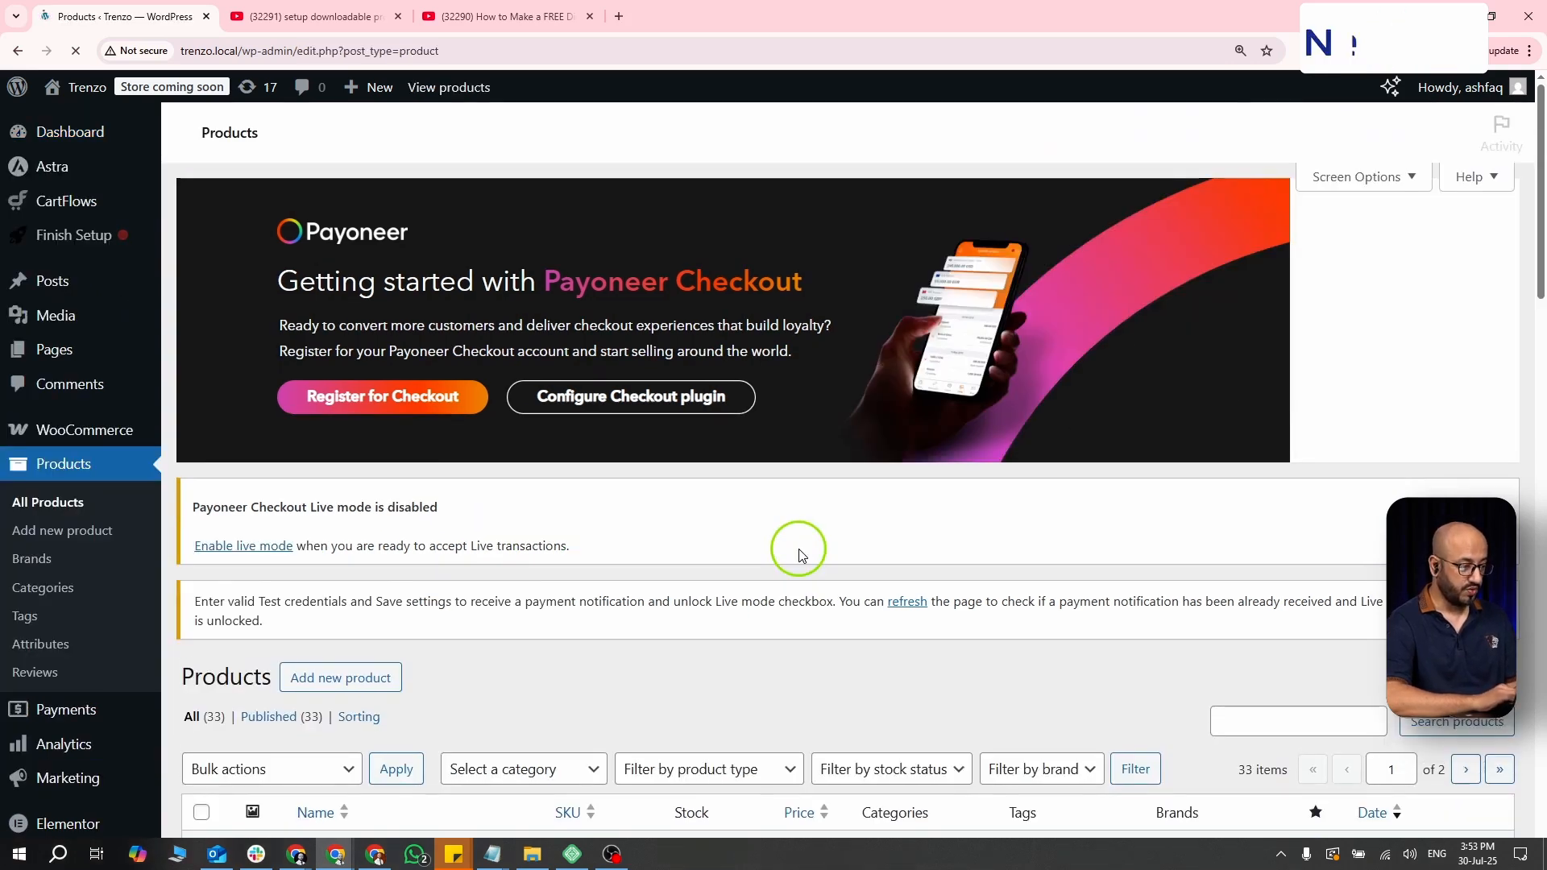
- Open the Dark Gray Jeans product from the product list for editing and review its price, product data and short description
scroll(802, 554, down, 6)
scroll(799, 551, down, 1)
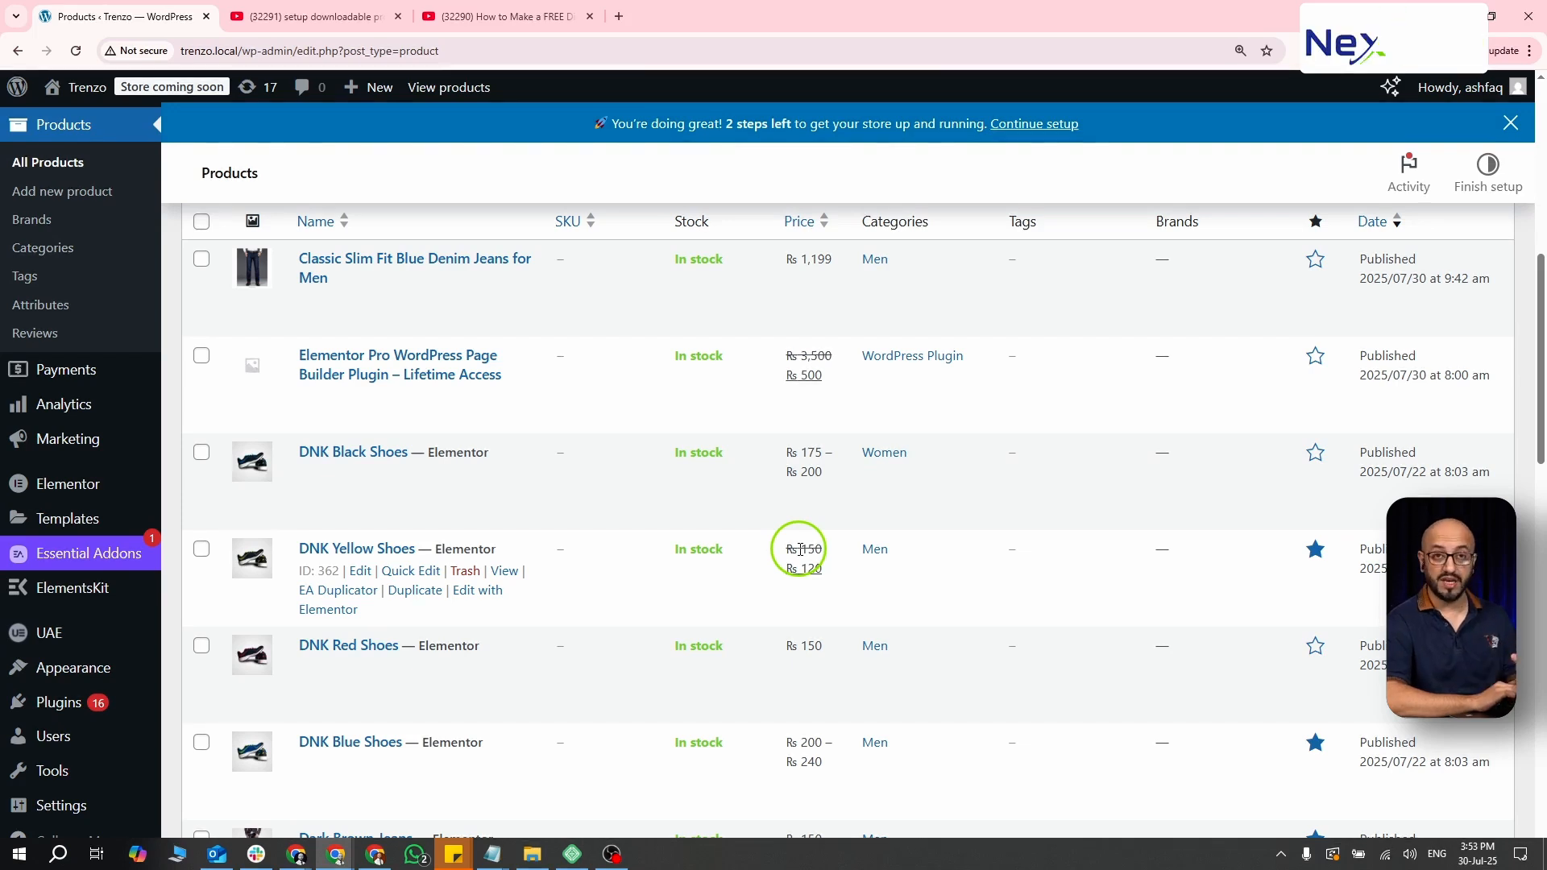
scroll(800, 551, down, 7)
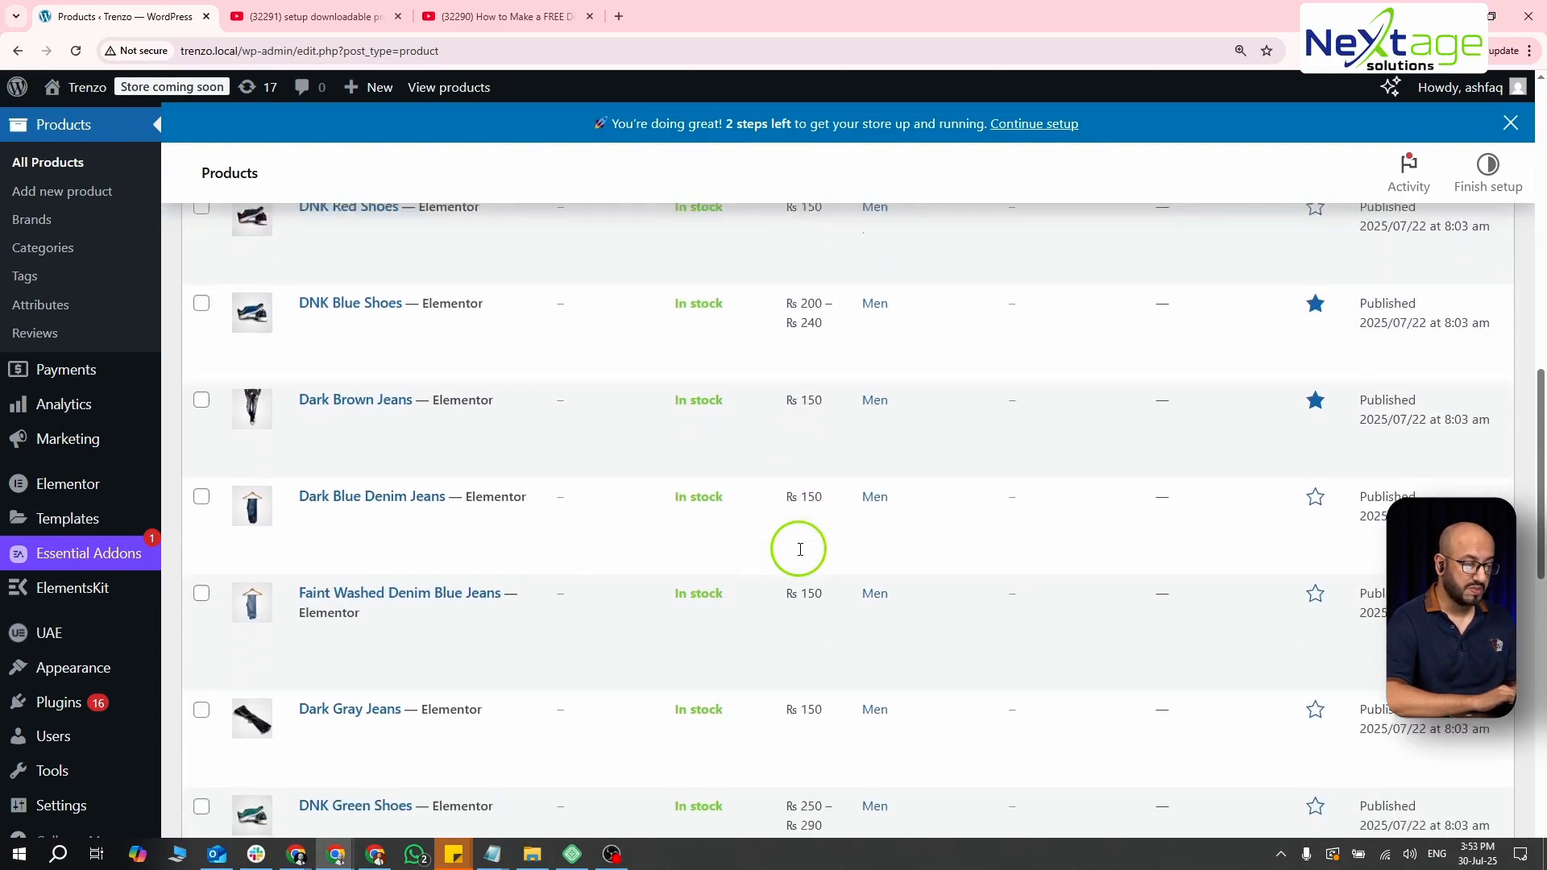
scroll(800, 550, down, 3)
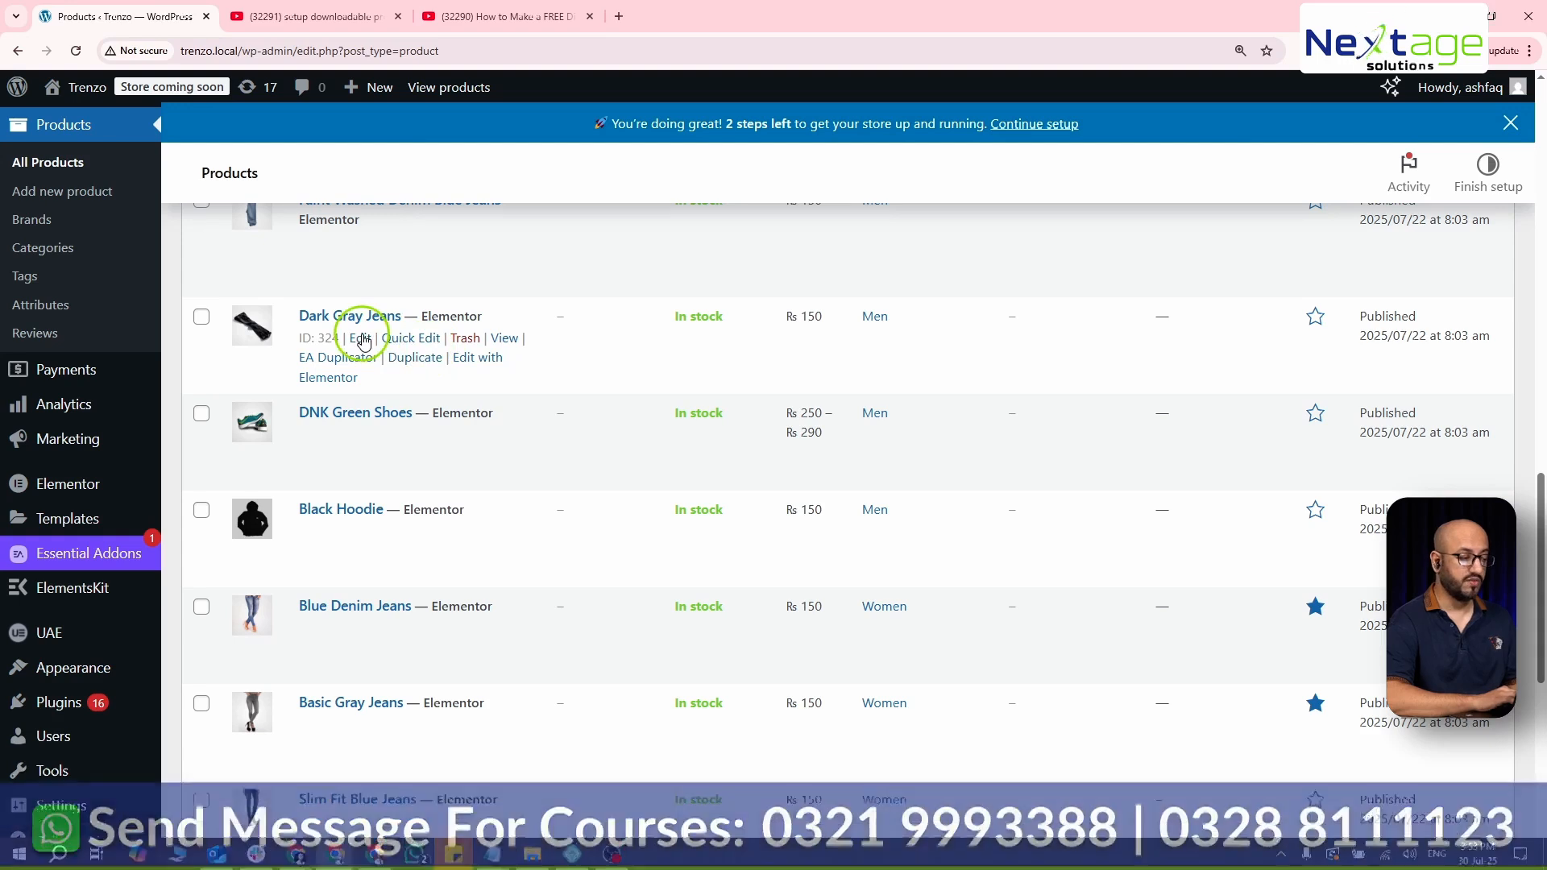
click(360, 340)
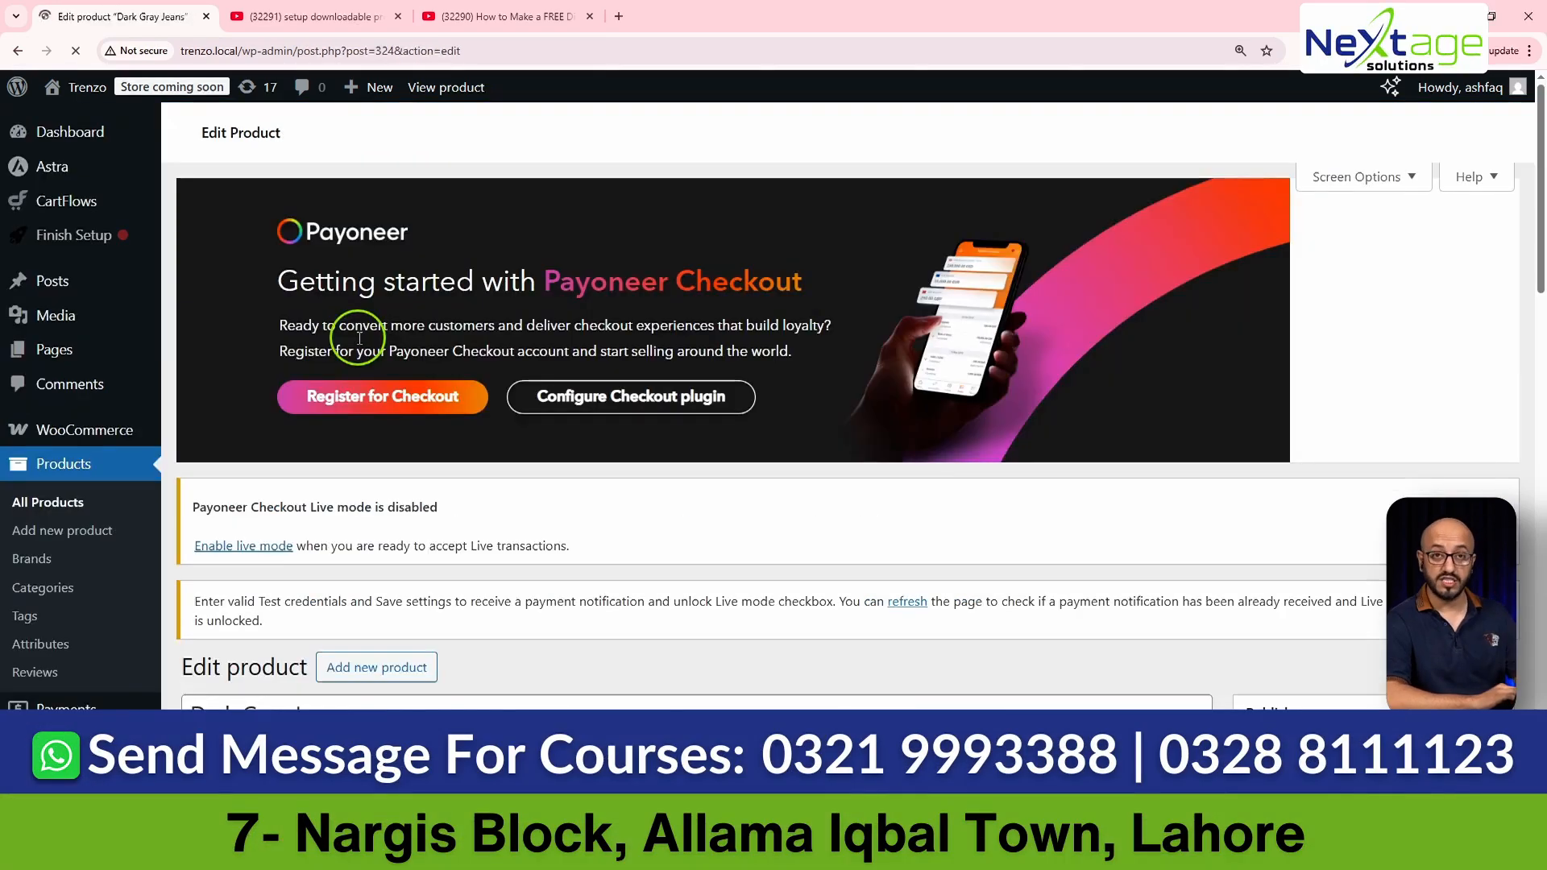
scroll(488, 488, down, 10)
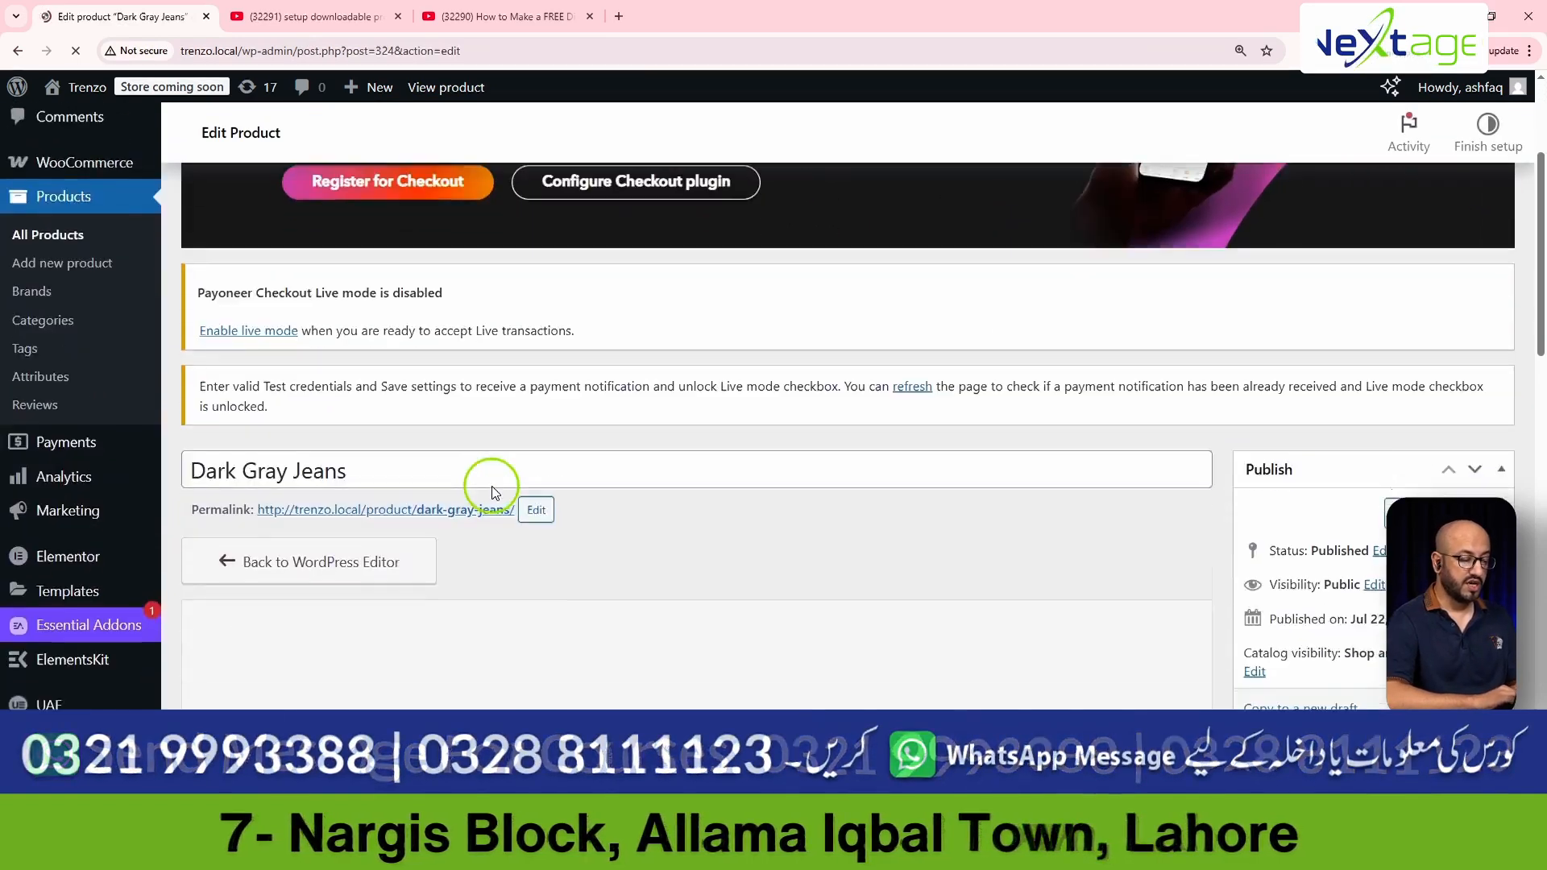
scroll(493, 493, down, 3)
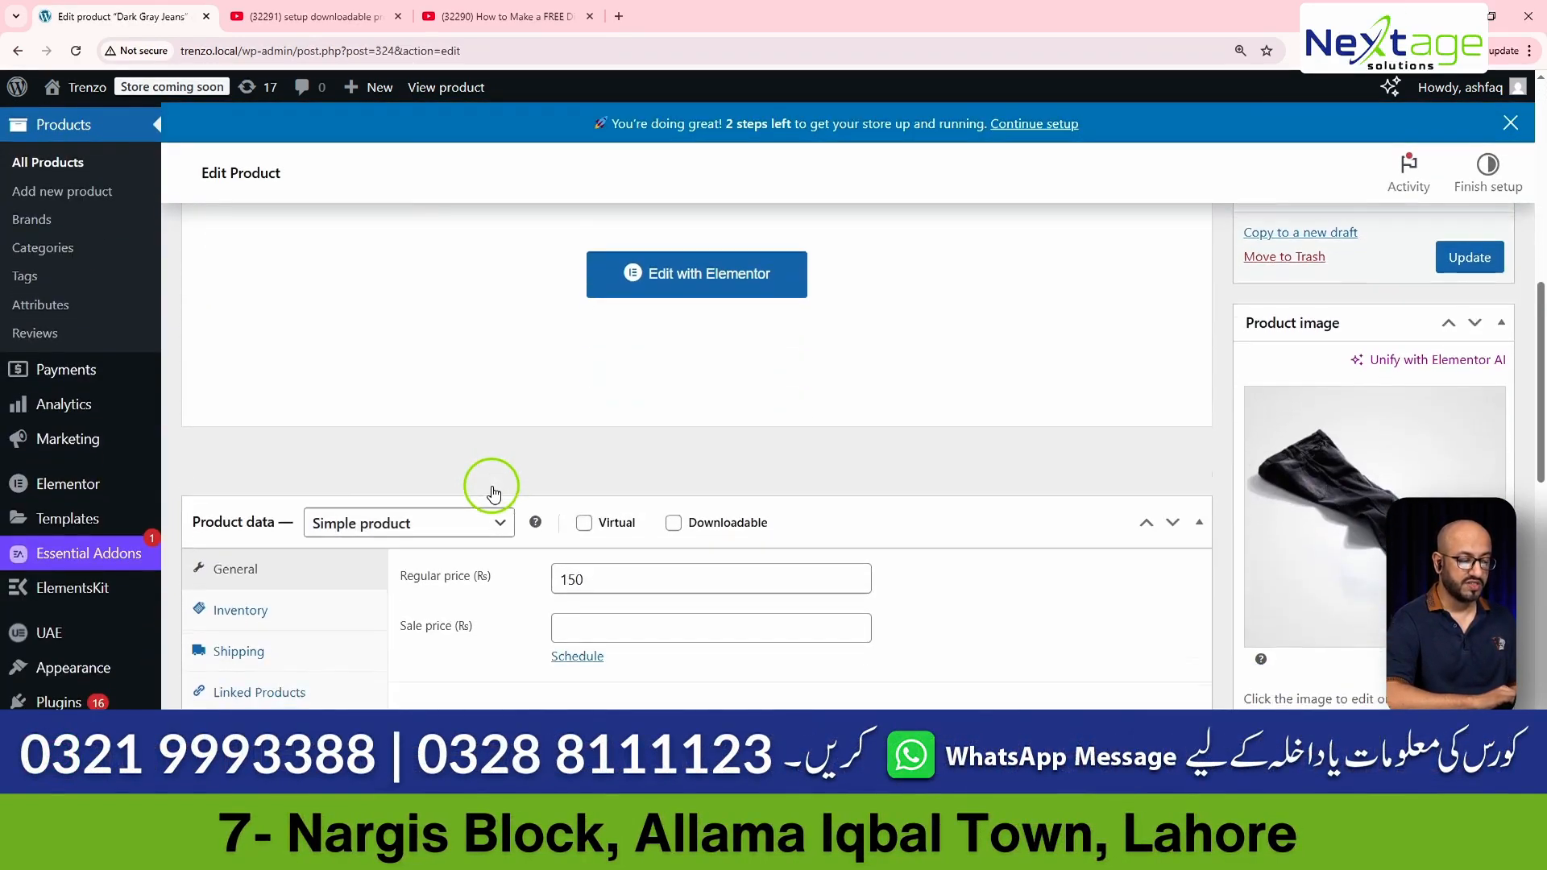
scroll(494, 493, down, 6)
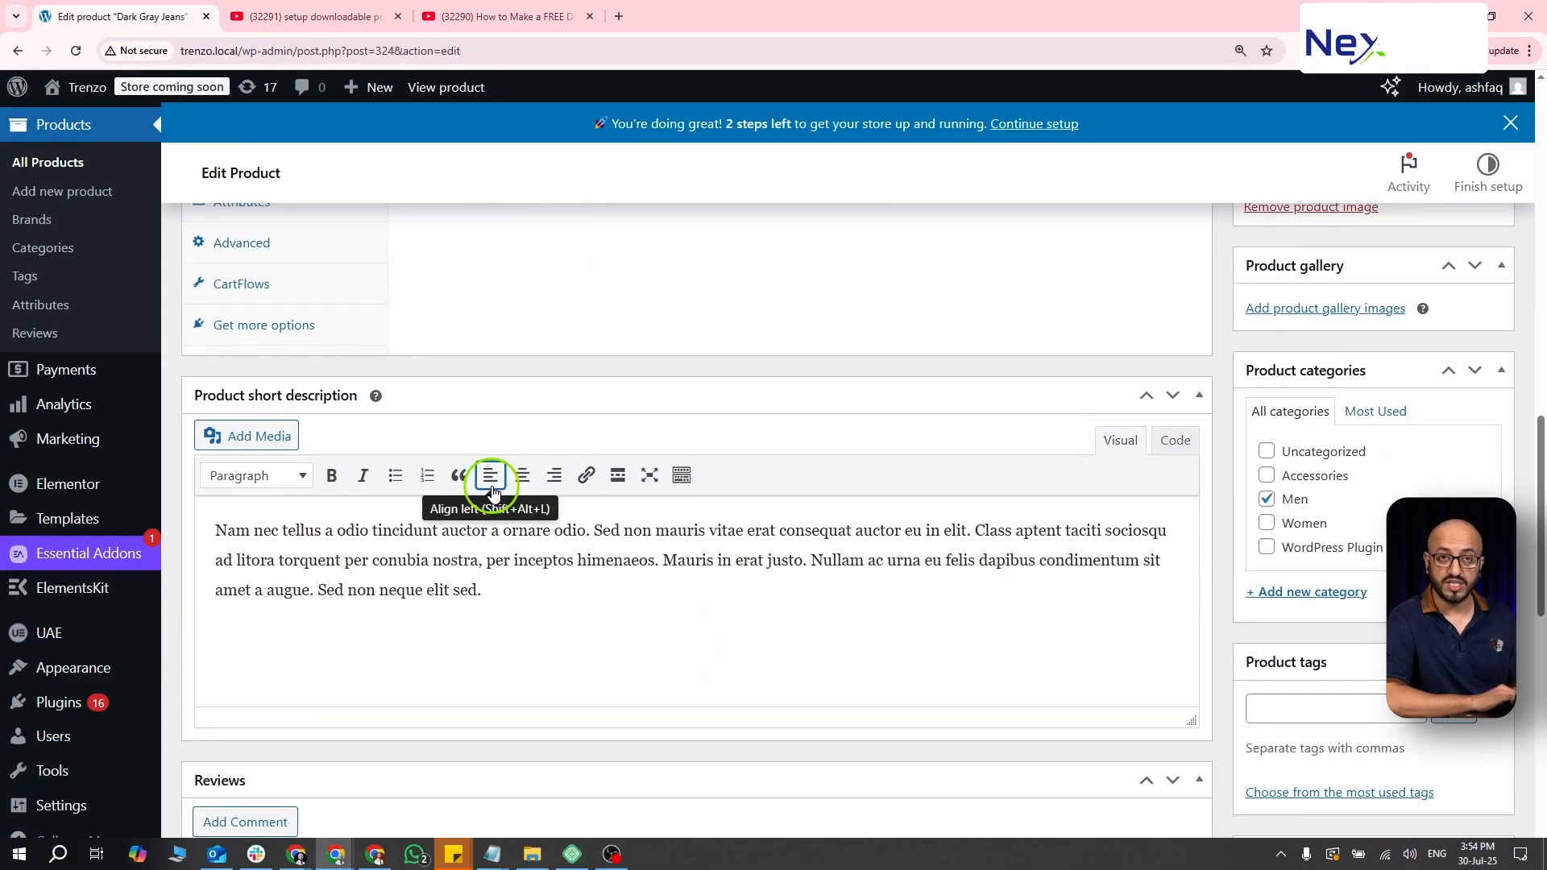
scroll(493, 492, down, 1)
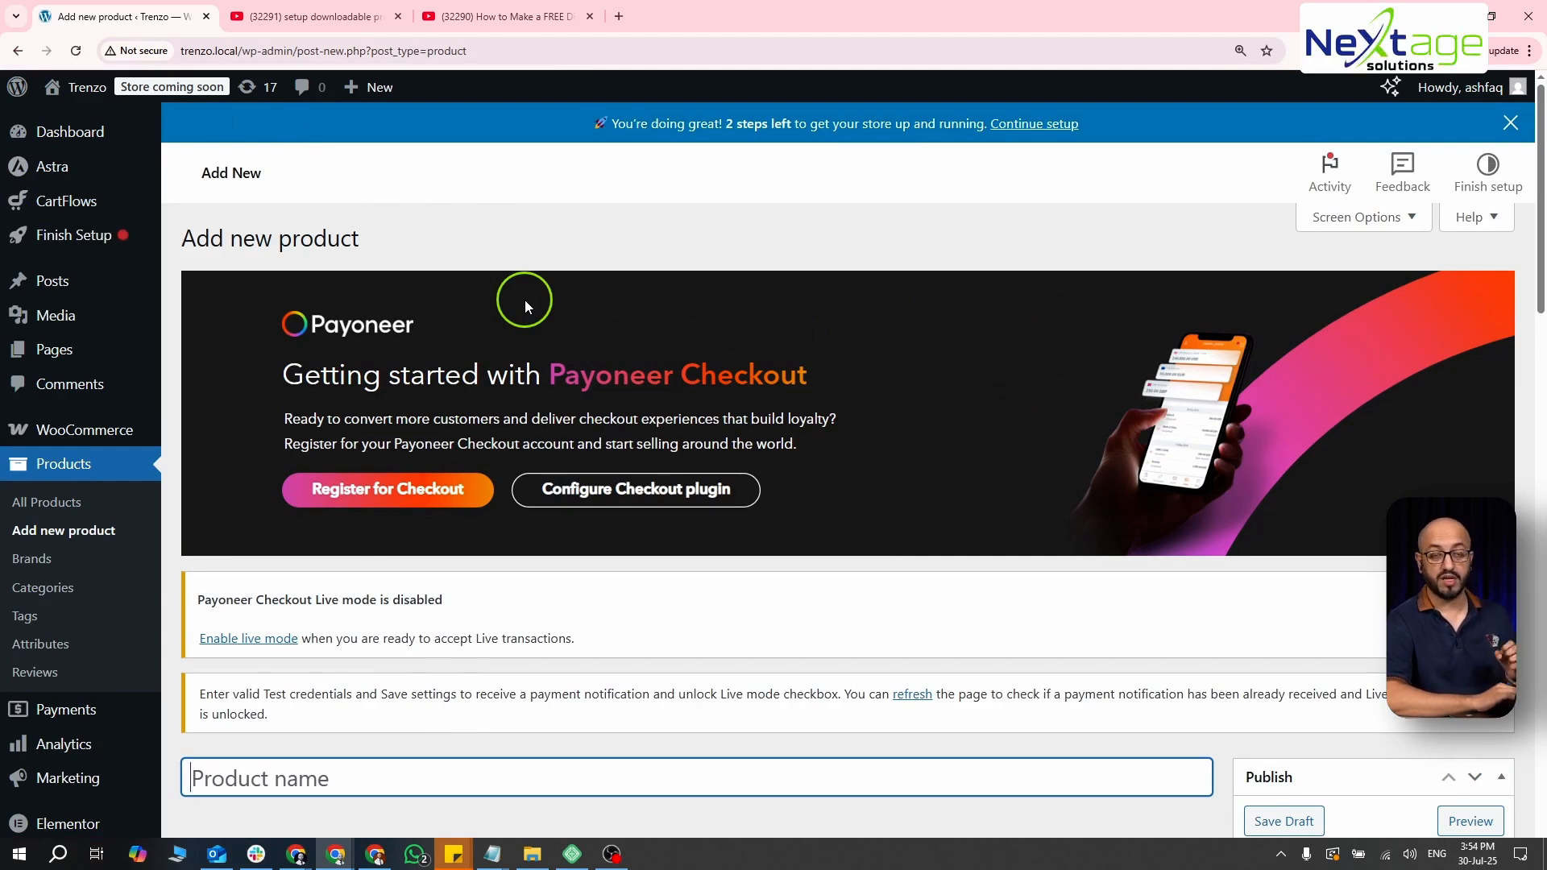
- Bring the product name field of the new product form into view and open ChatGPT in a new browser tab
scroll(651, 327, down, 4)
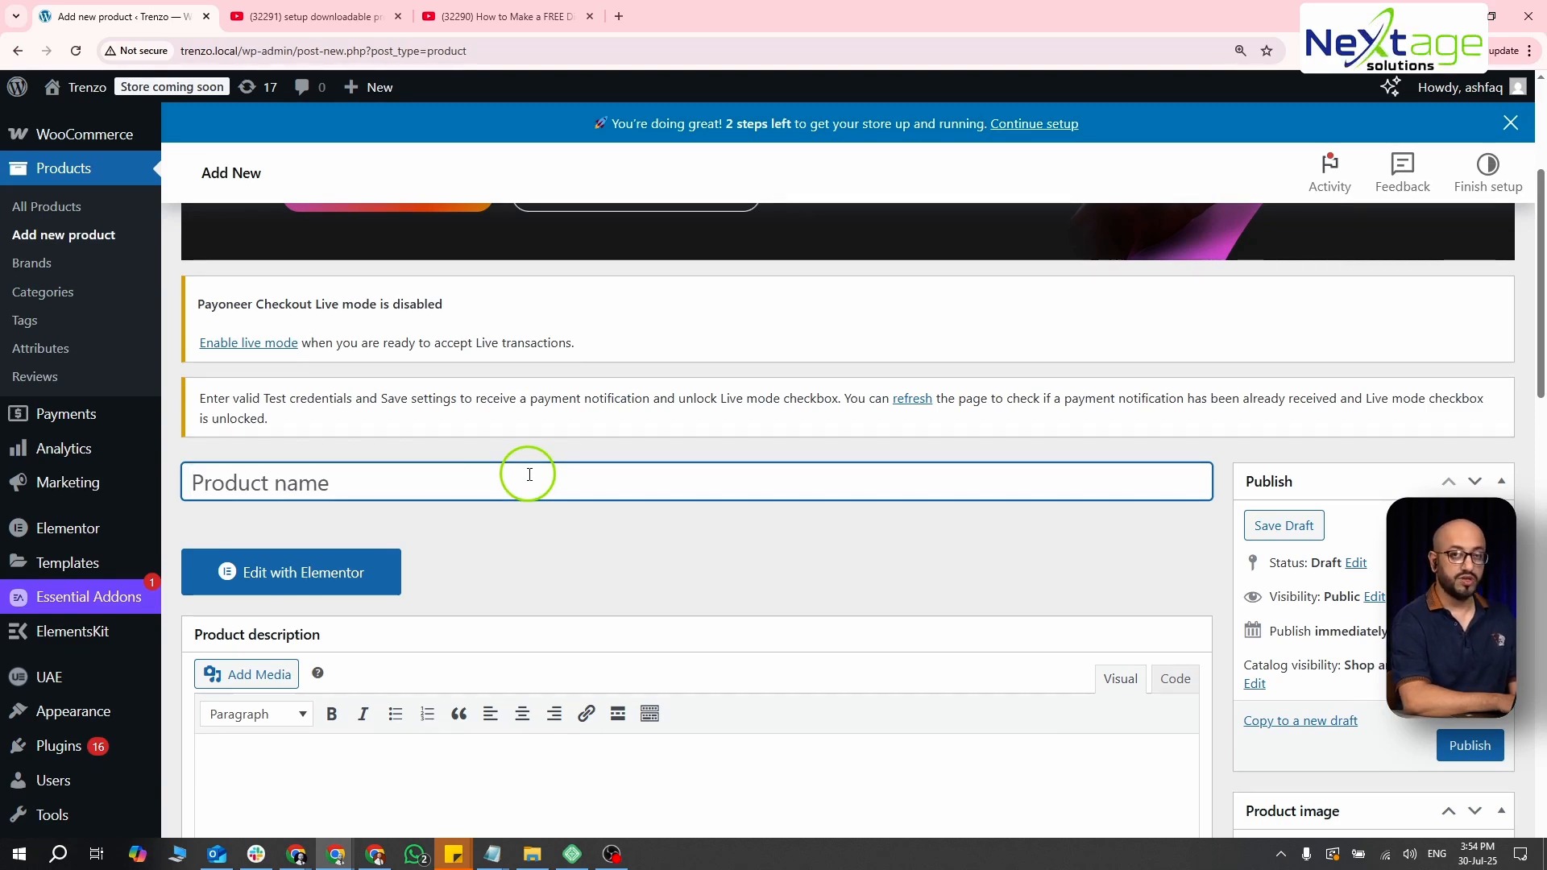
key(ctrl+t)
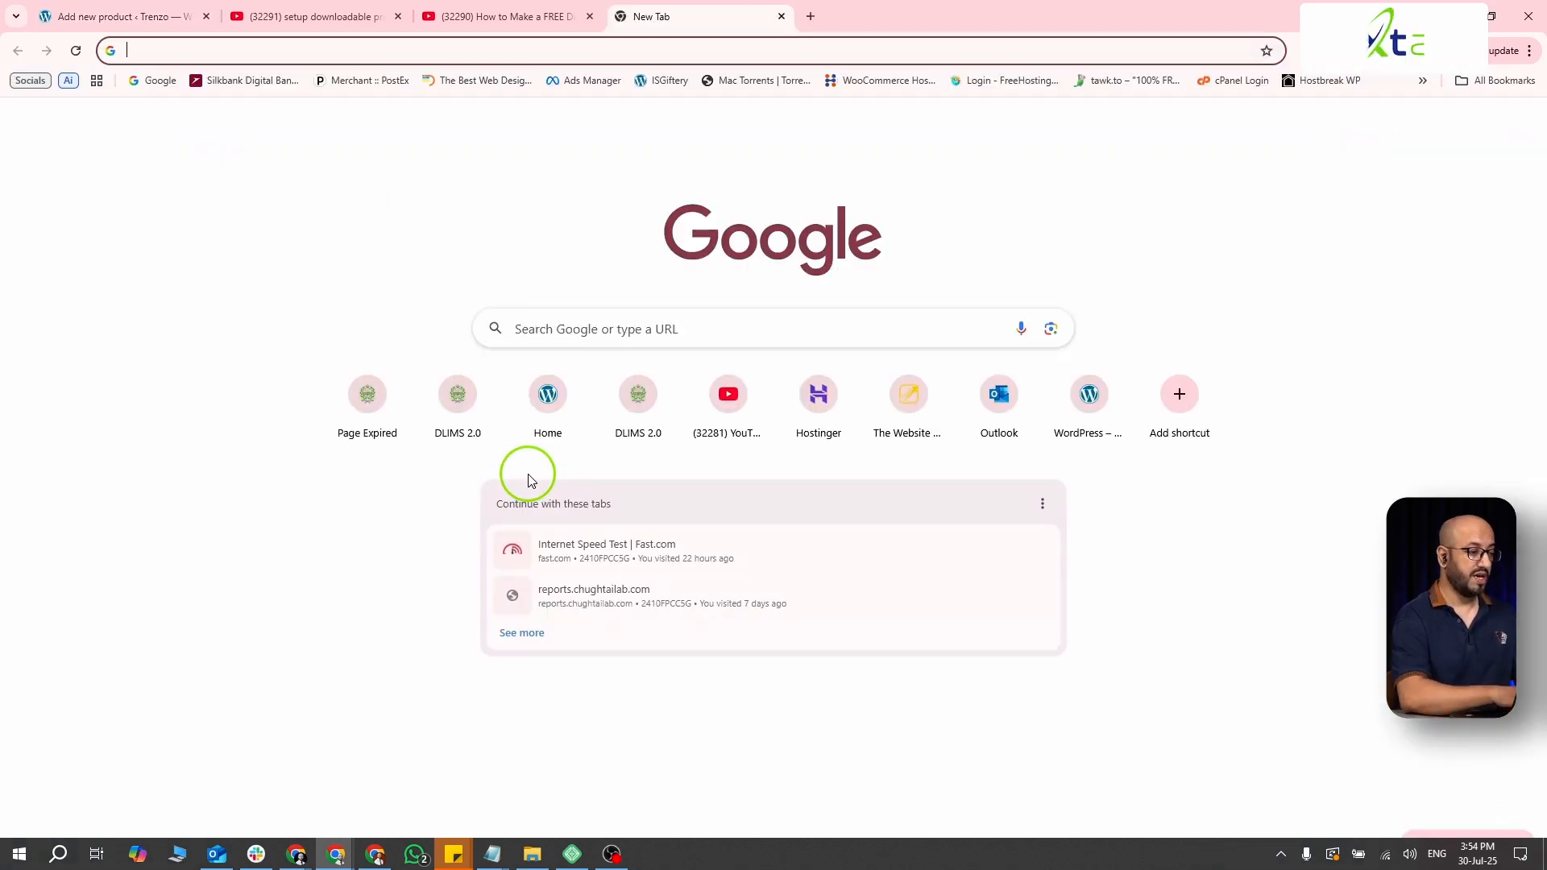
text(cha)
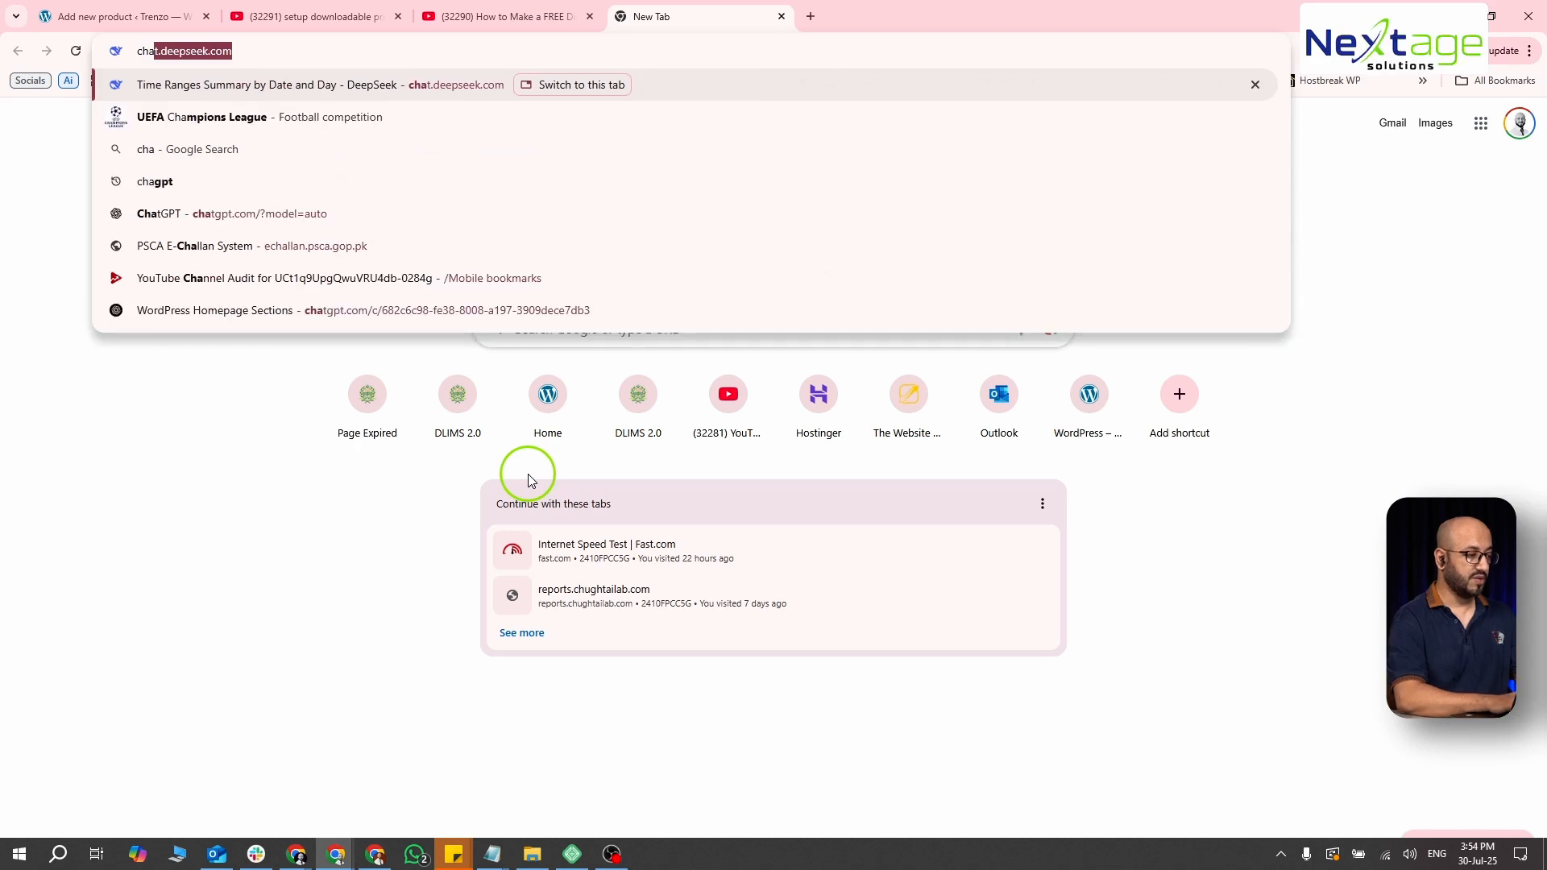
text(tgpt.com/?model=auto)
key(Return)
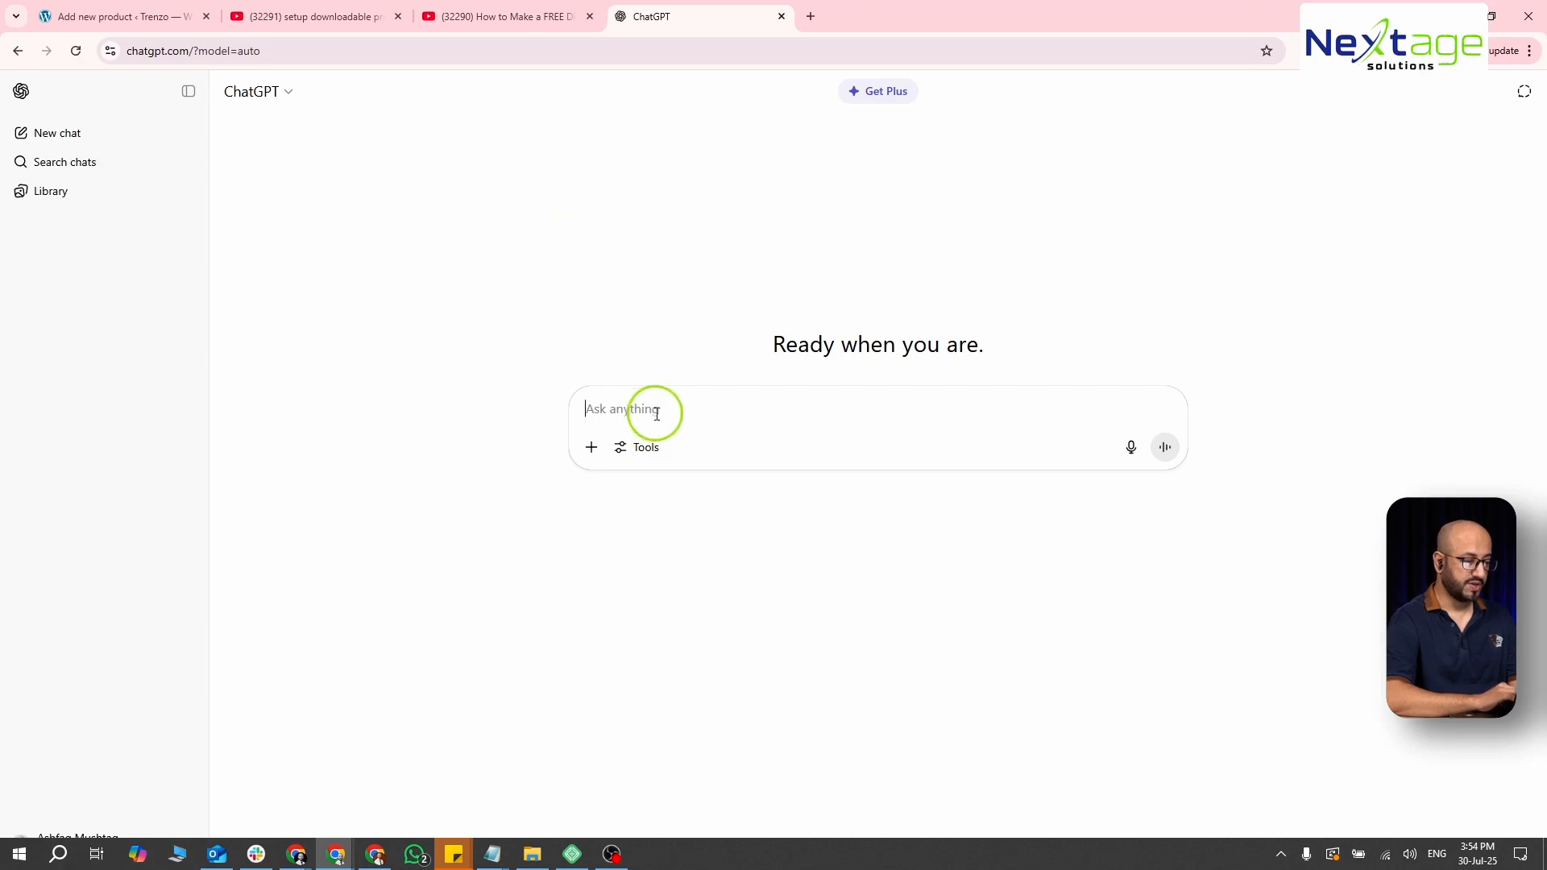
- Ask ChatGPT to "create a product title, short and long description for apple watch series 8"
text(create)
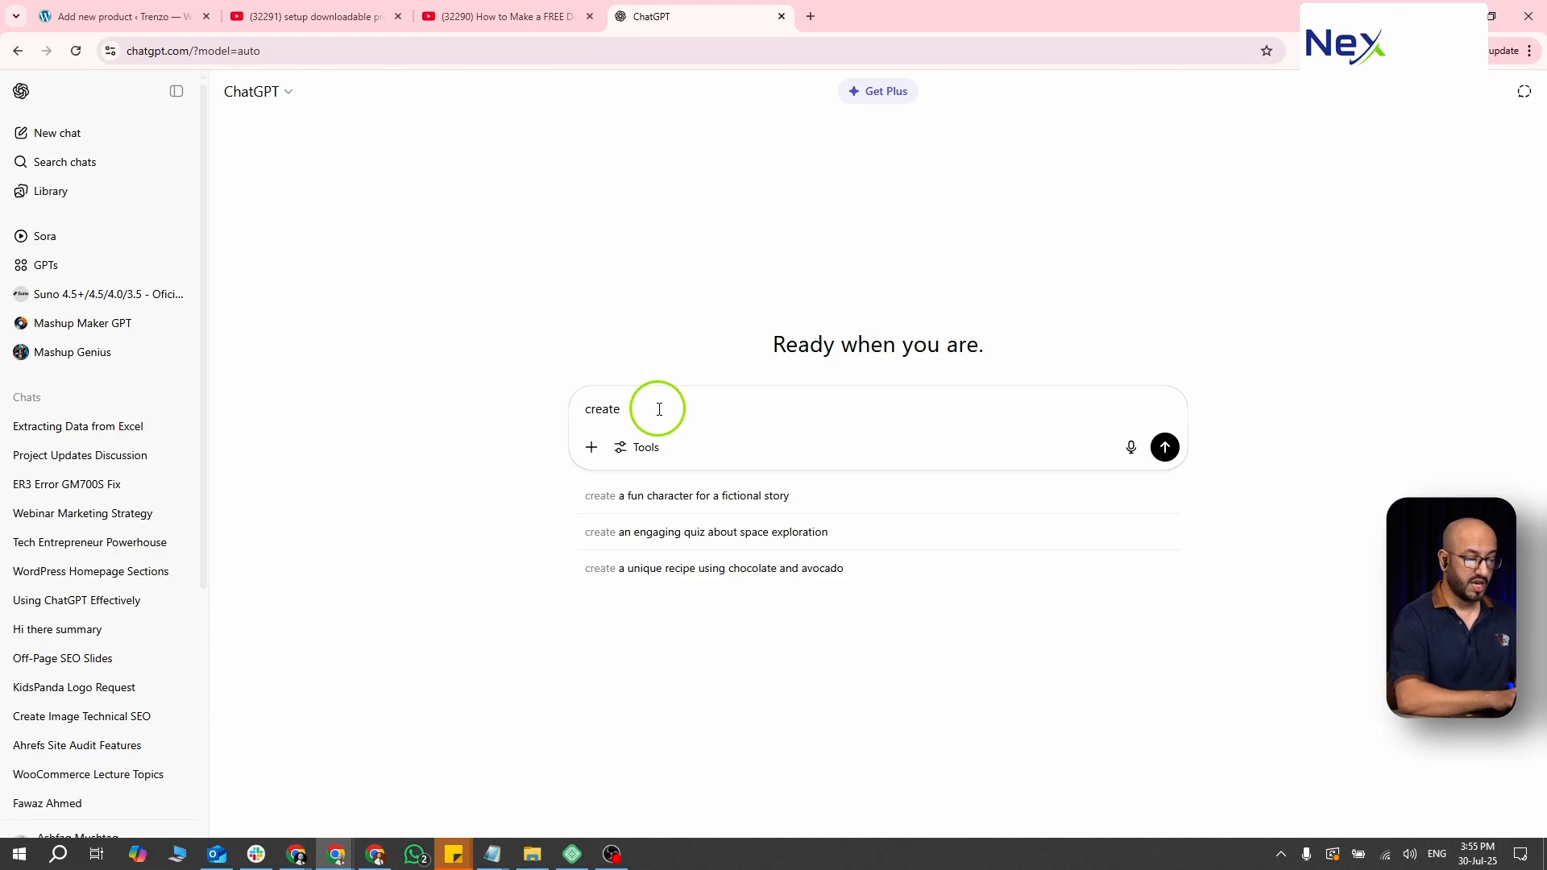
text(product)
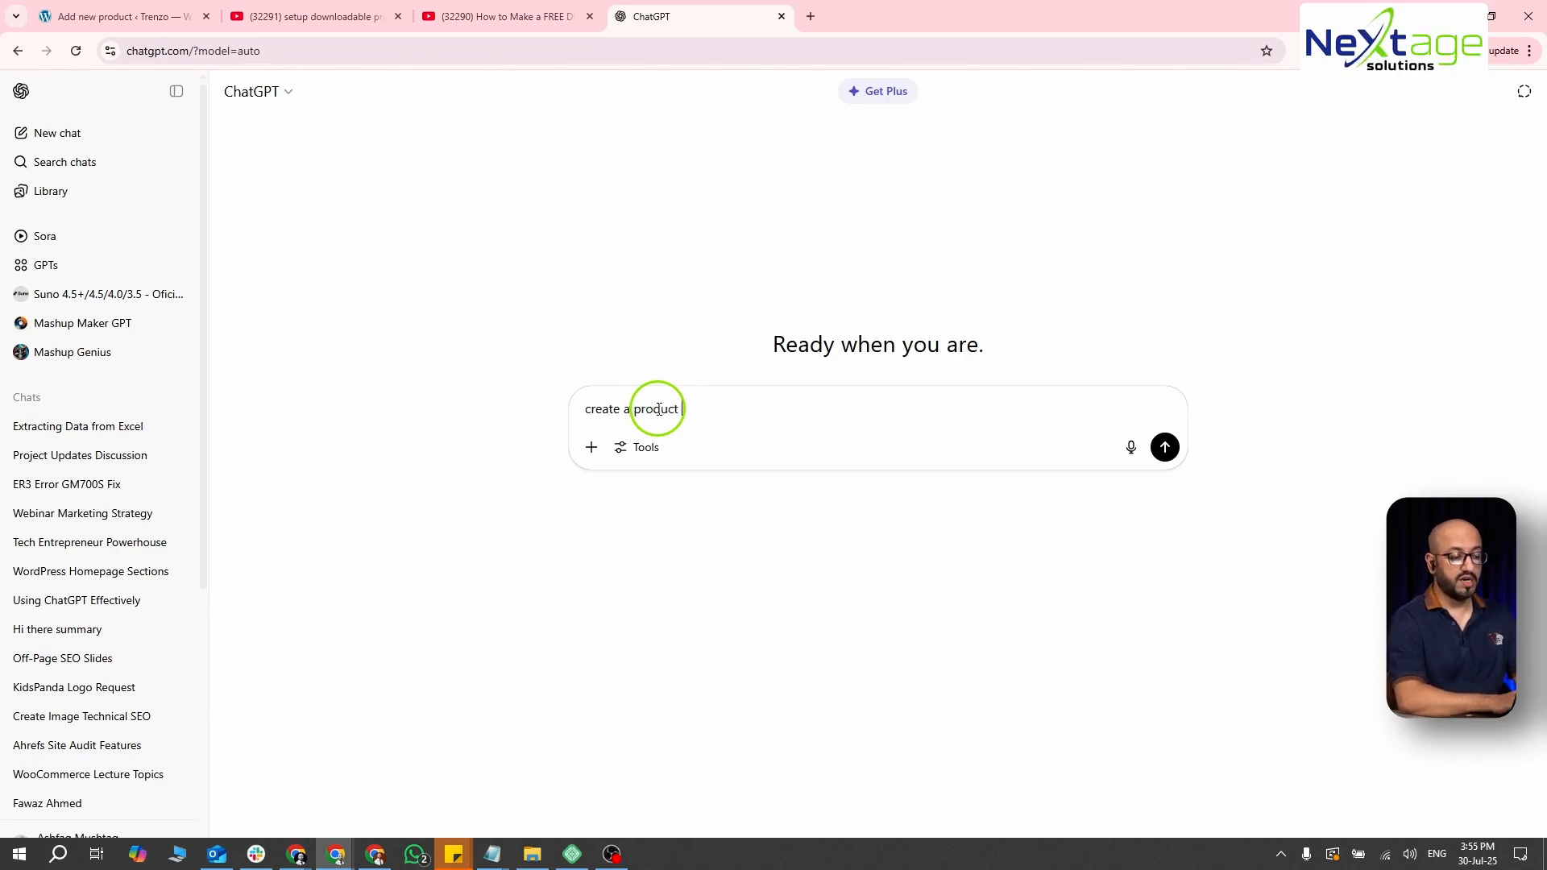
text( title, short and logn d)
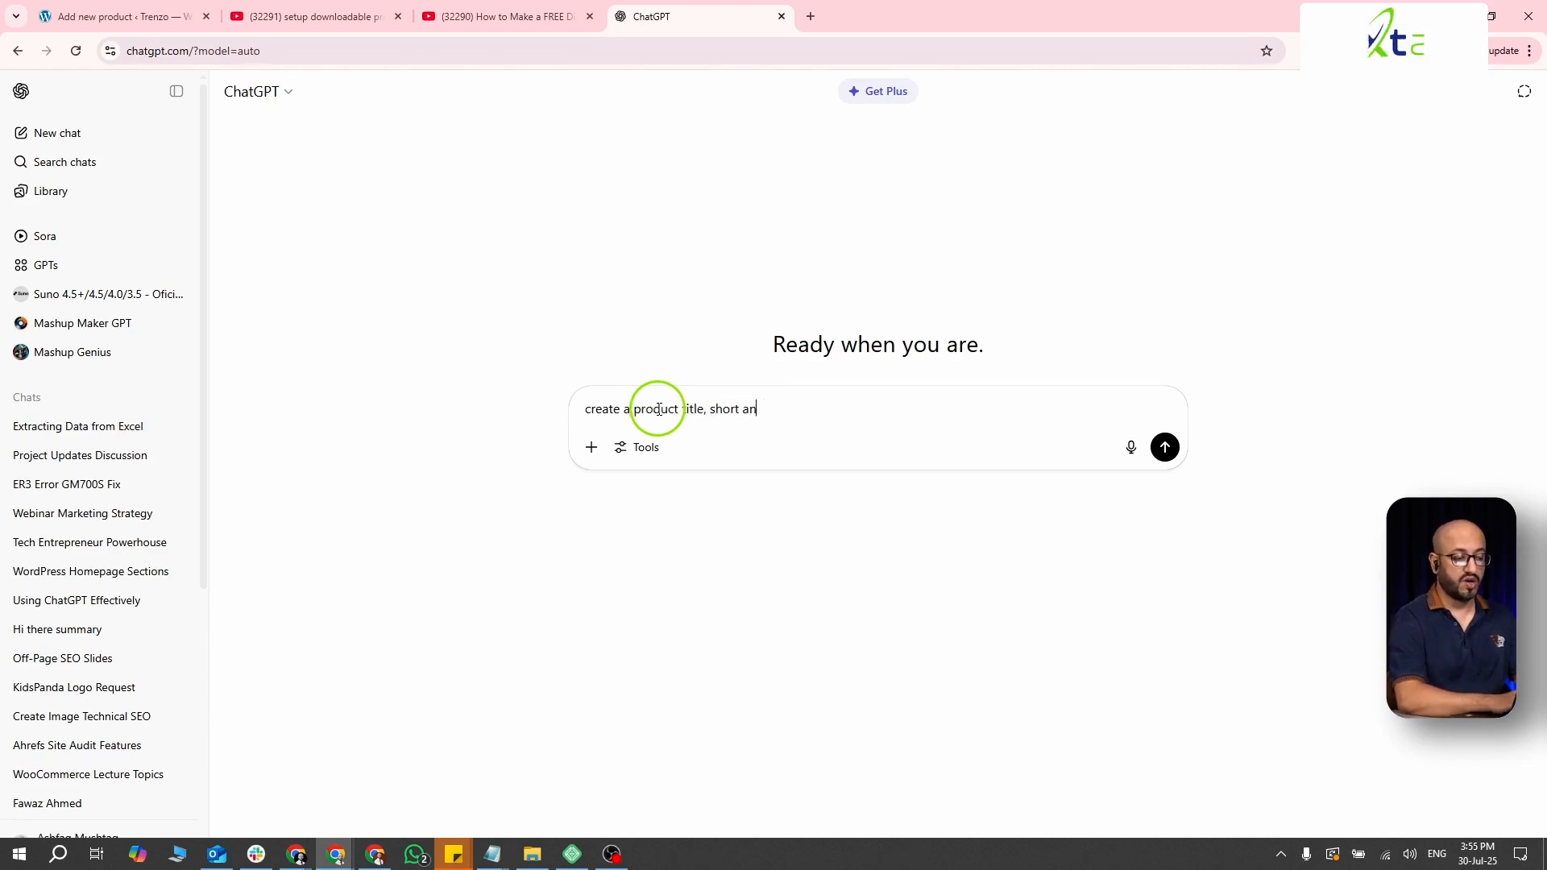
key(BackSpace)
key(BackSpace)
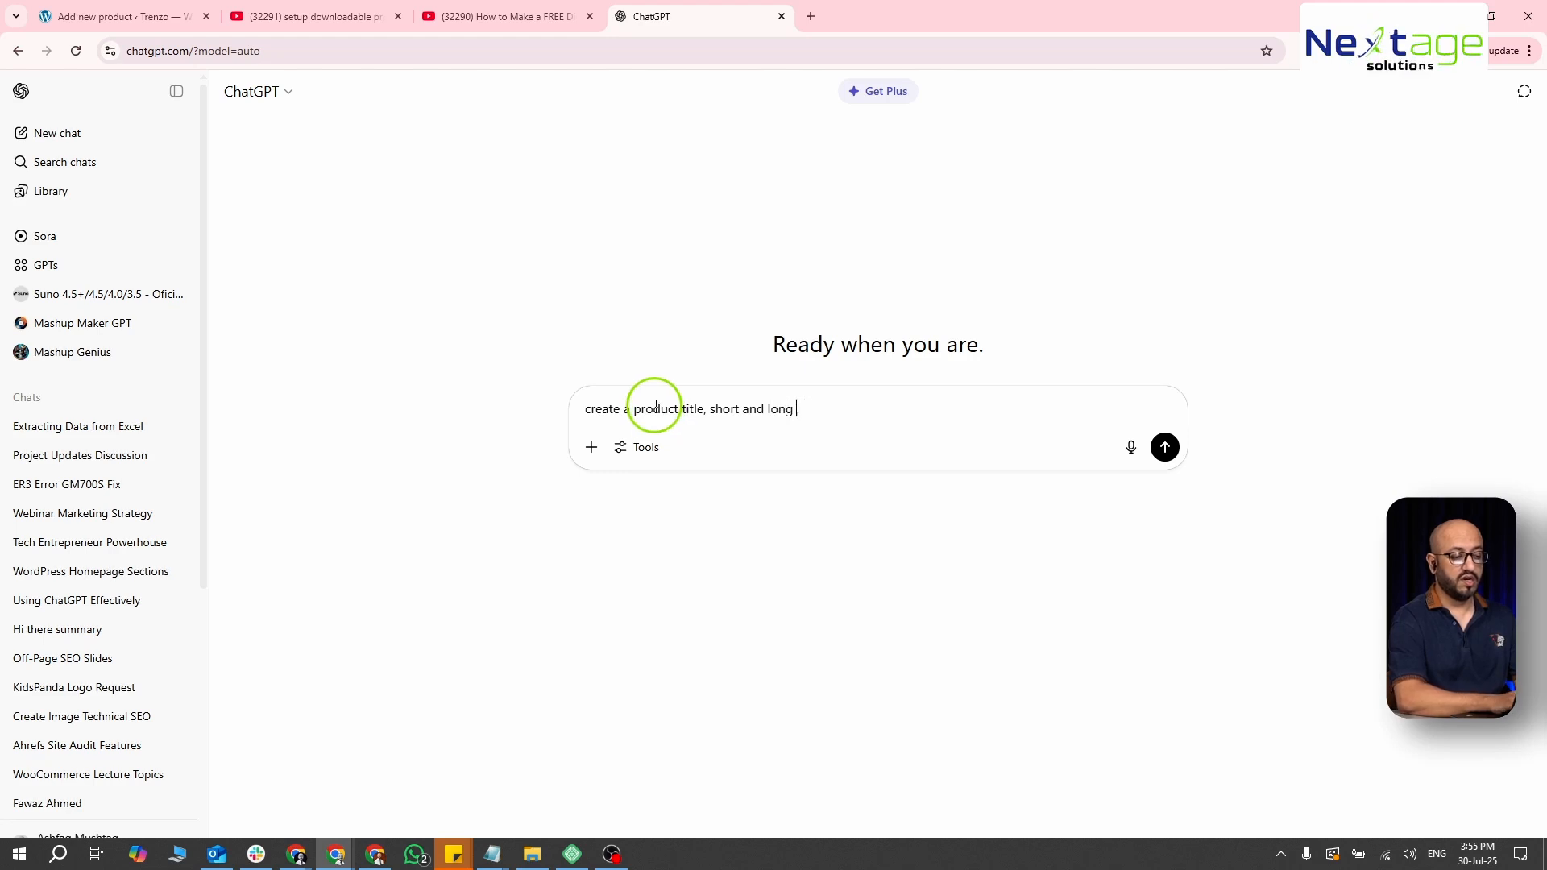
text(description )
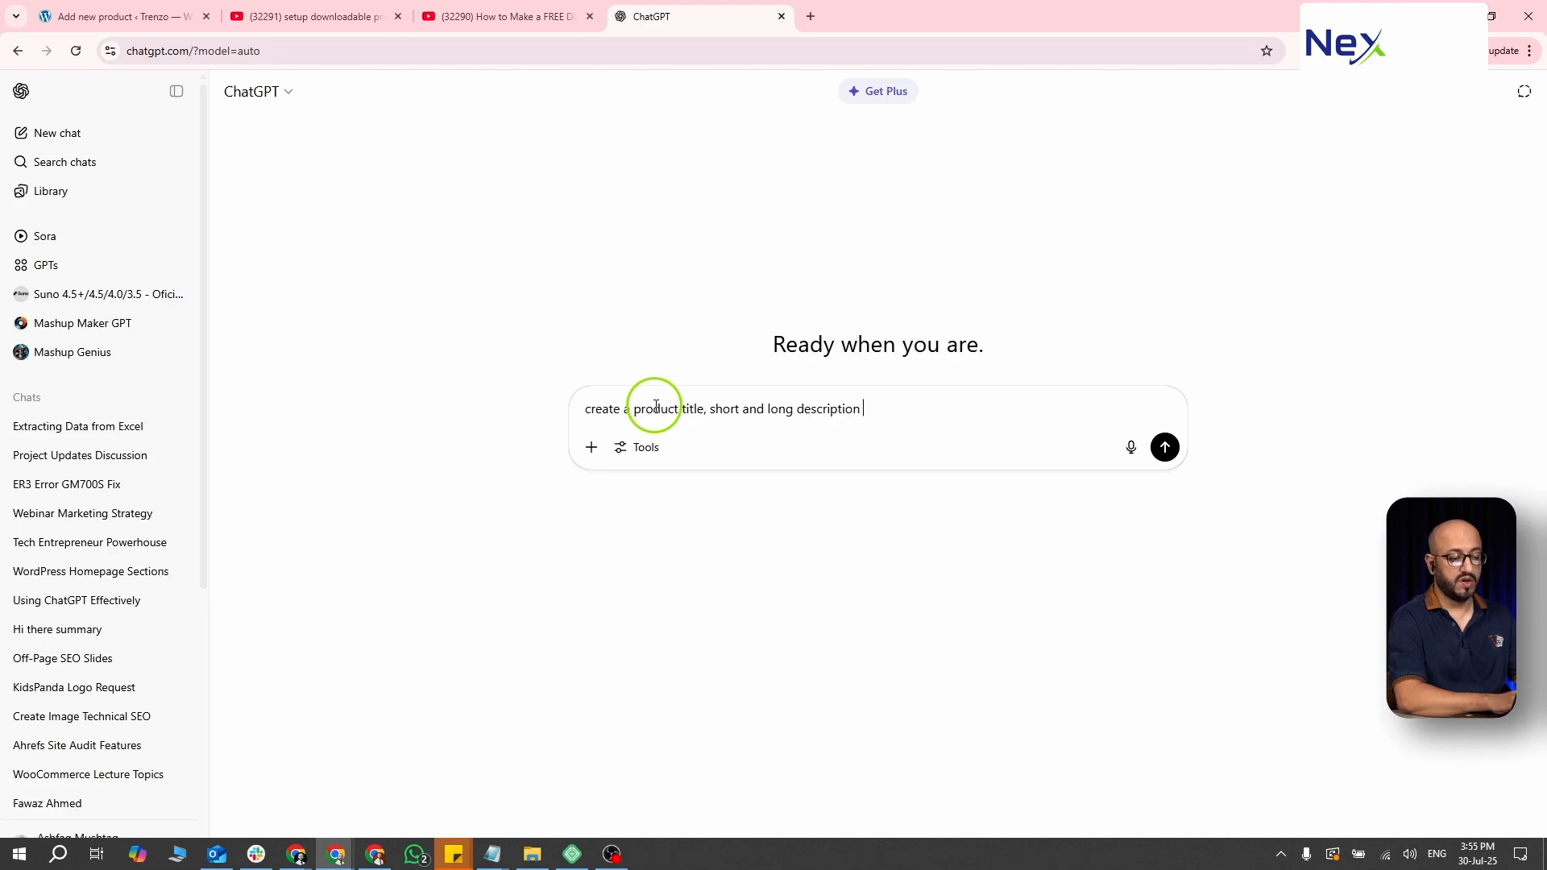
text(for )
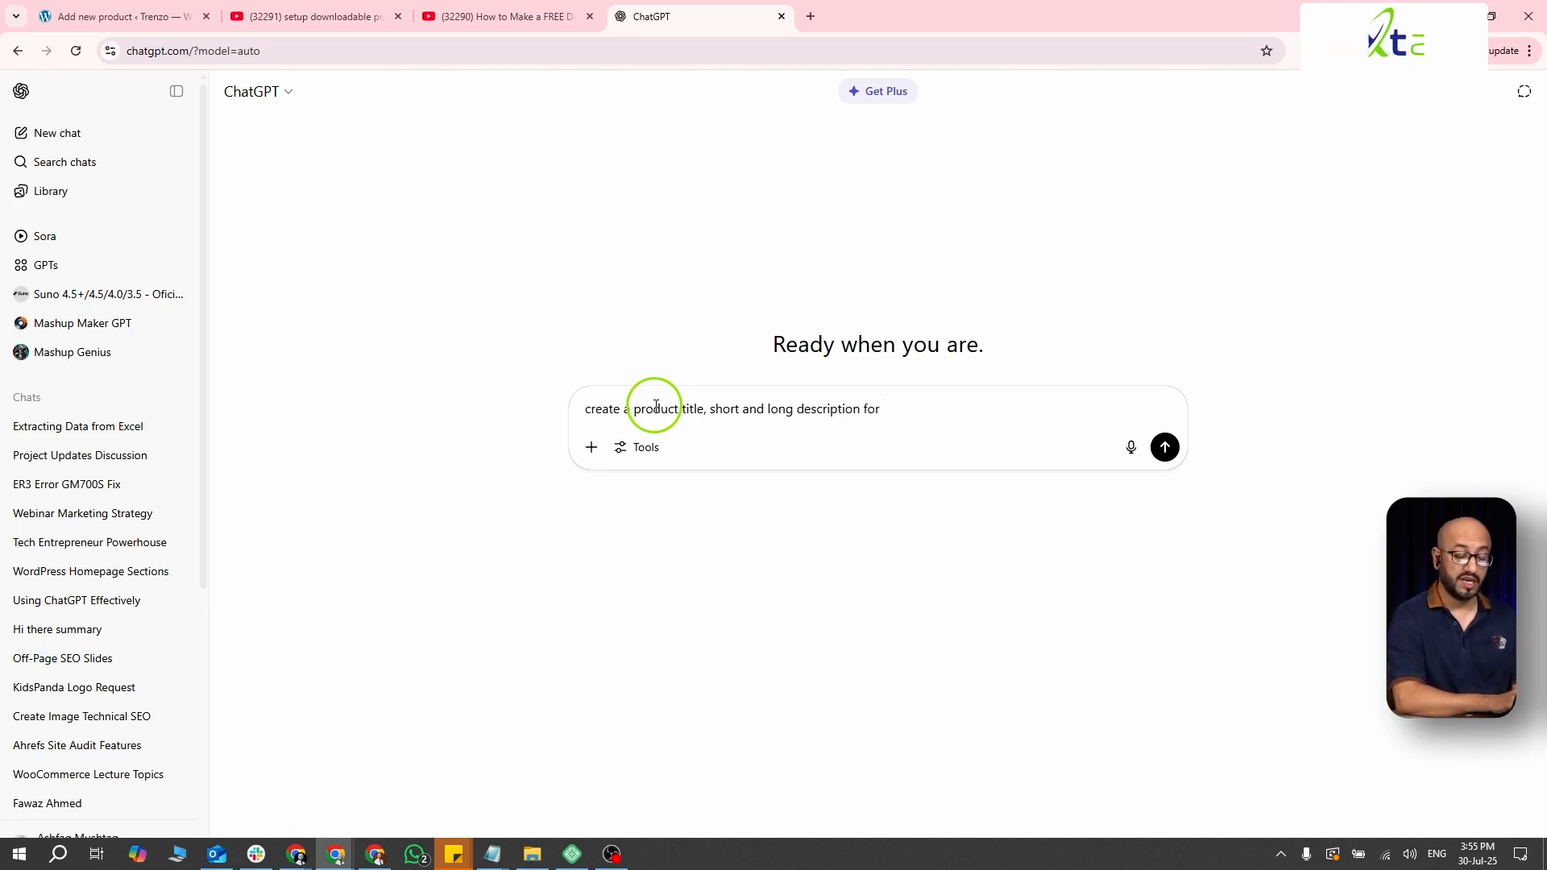
text(apple watc)
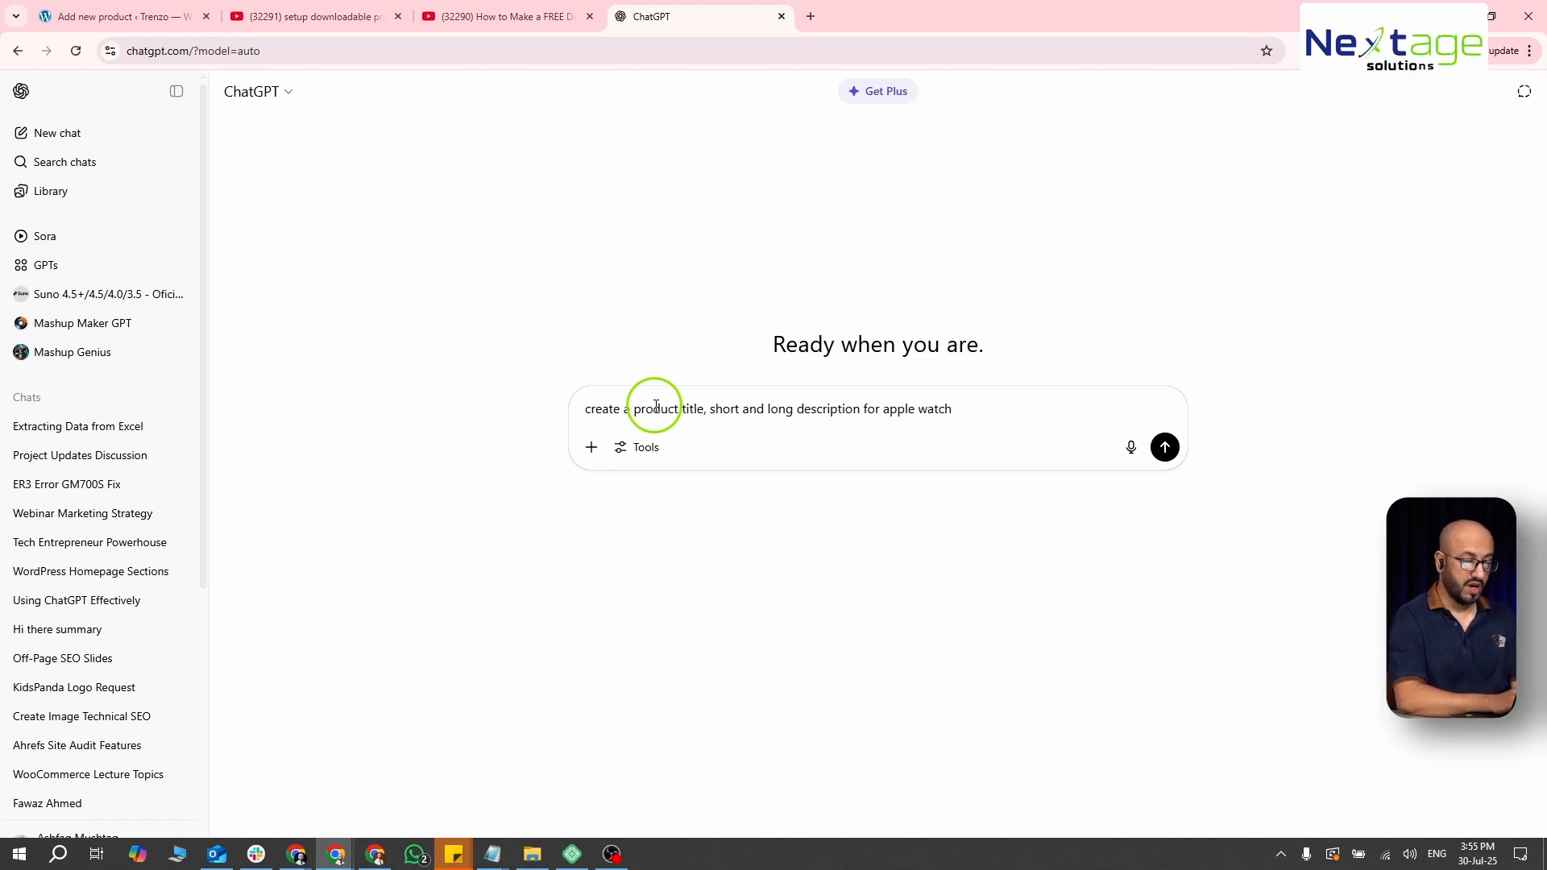
text(h)
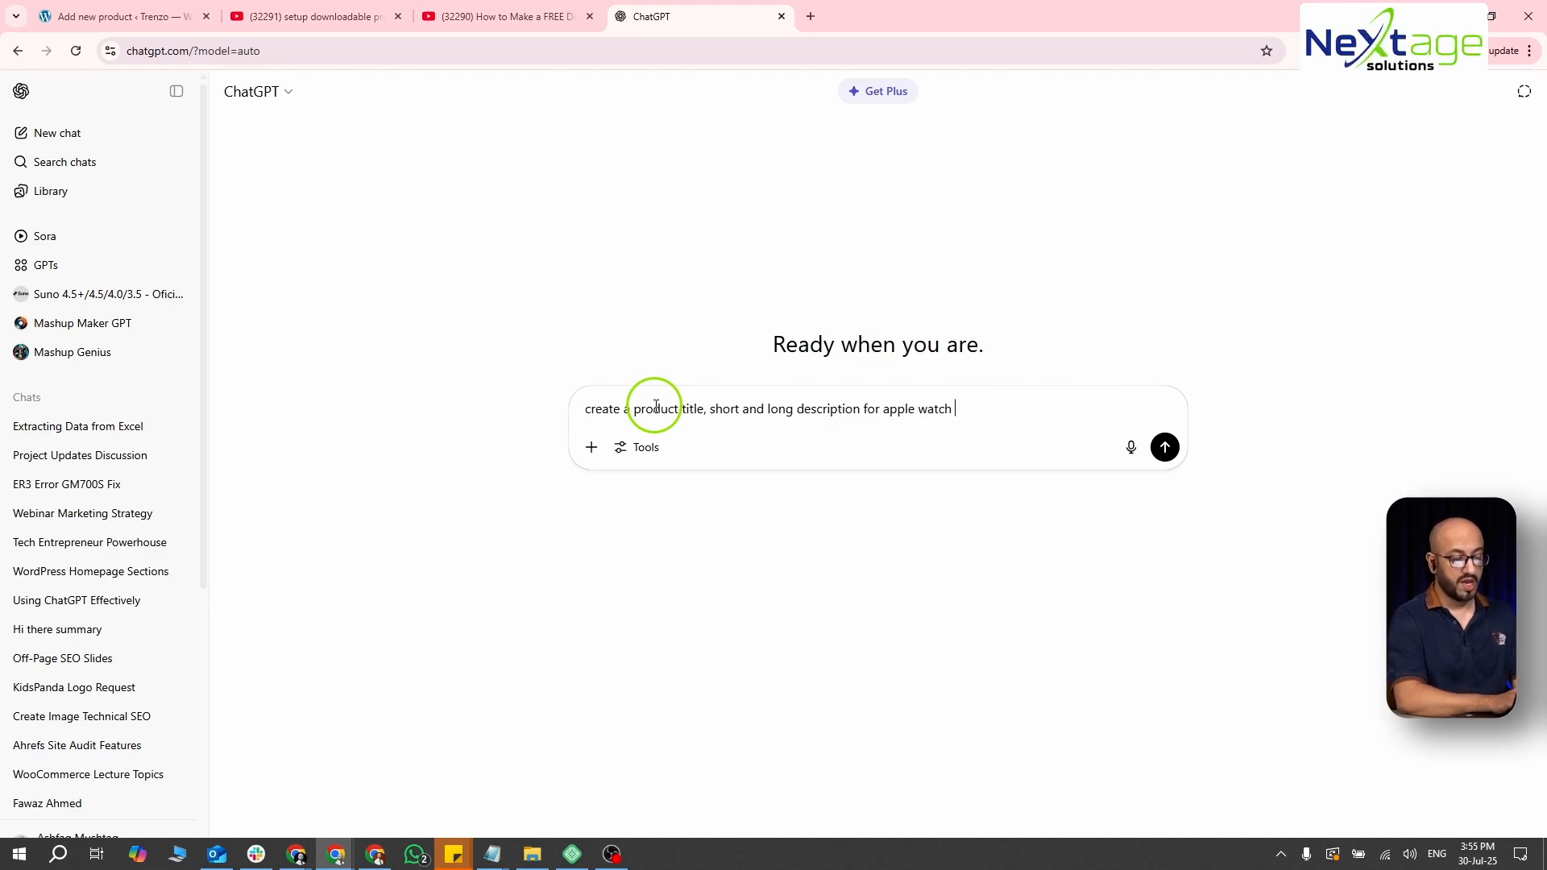
text( series 8)
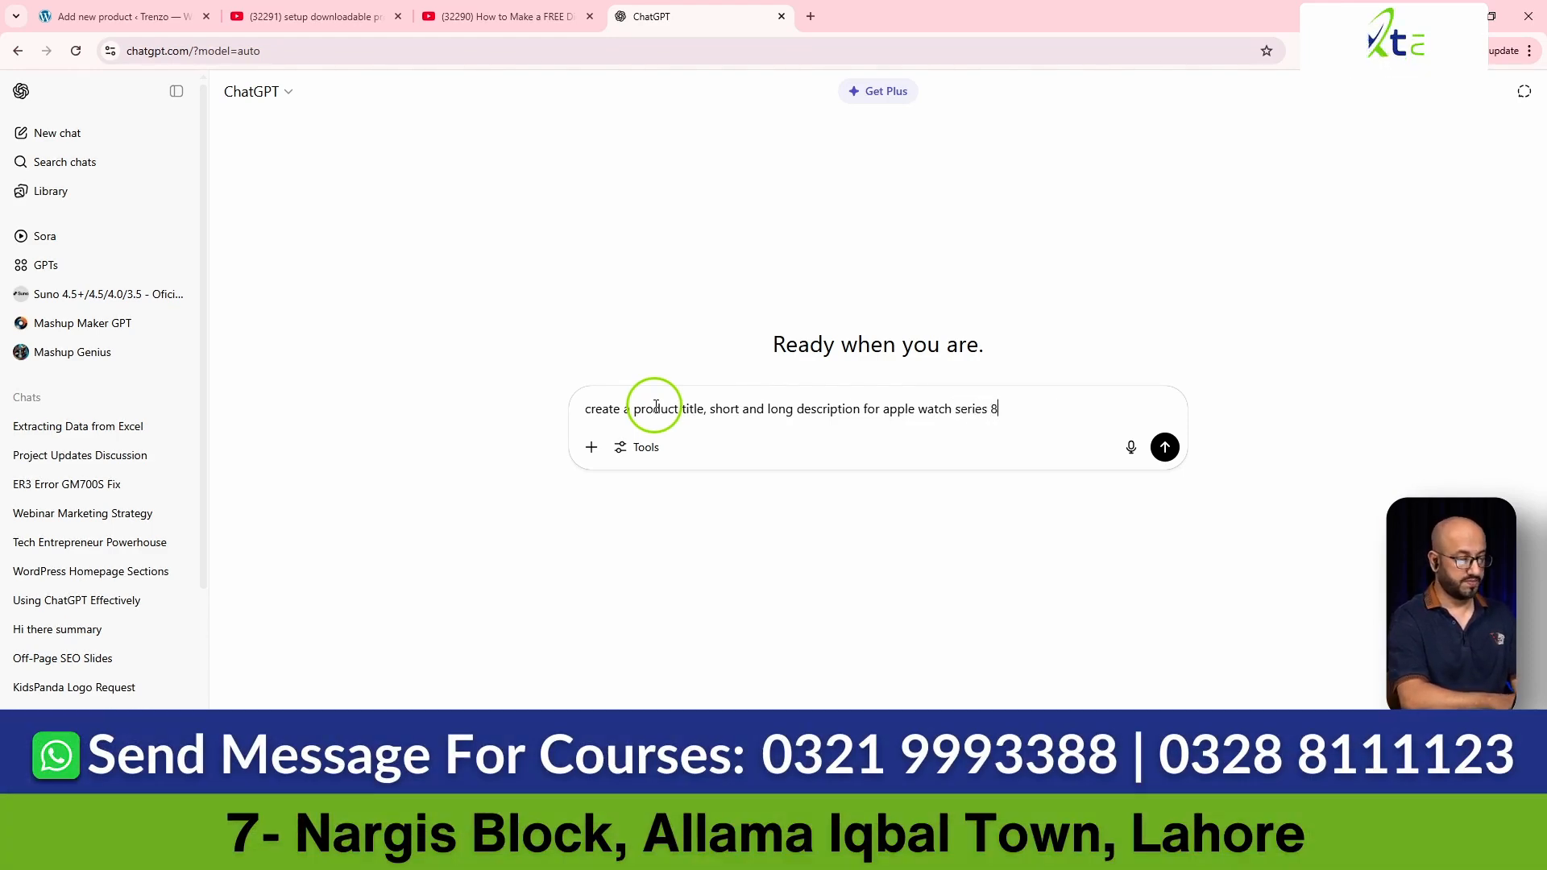
key(Return)
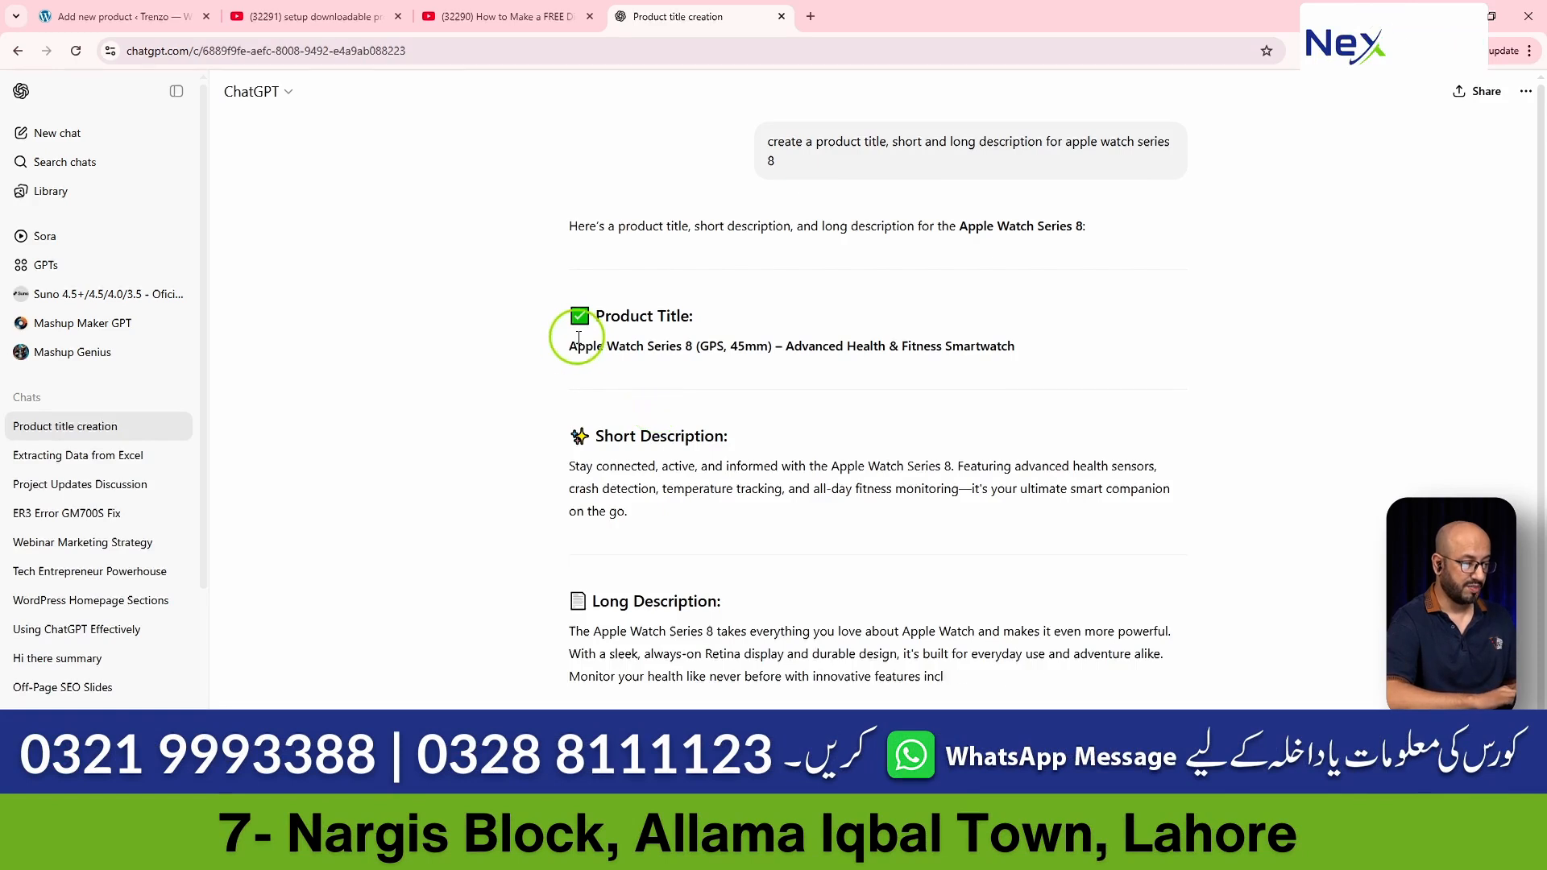
- Copy the generated product title from ChatGPT into the product name field of the new WooCommerce product
drag(561, 345, 804, 384)
key(ctrl+c)
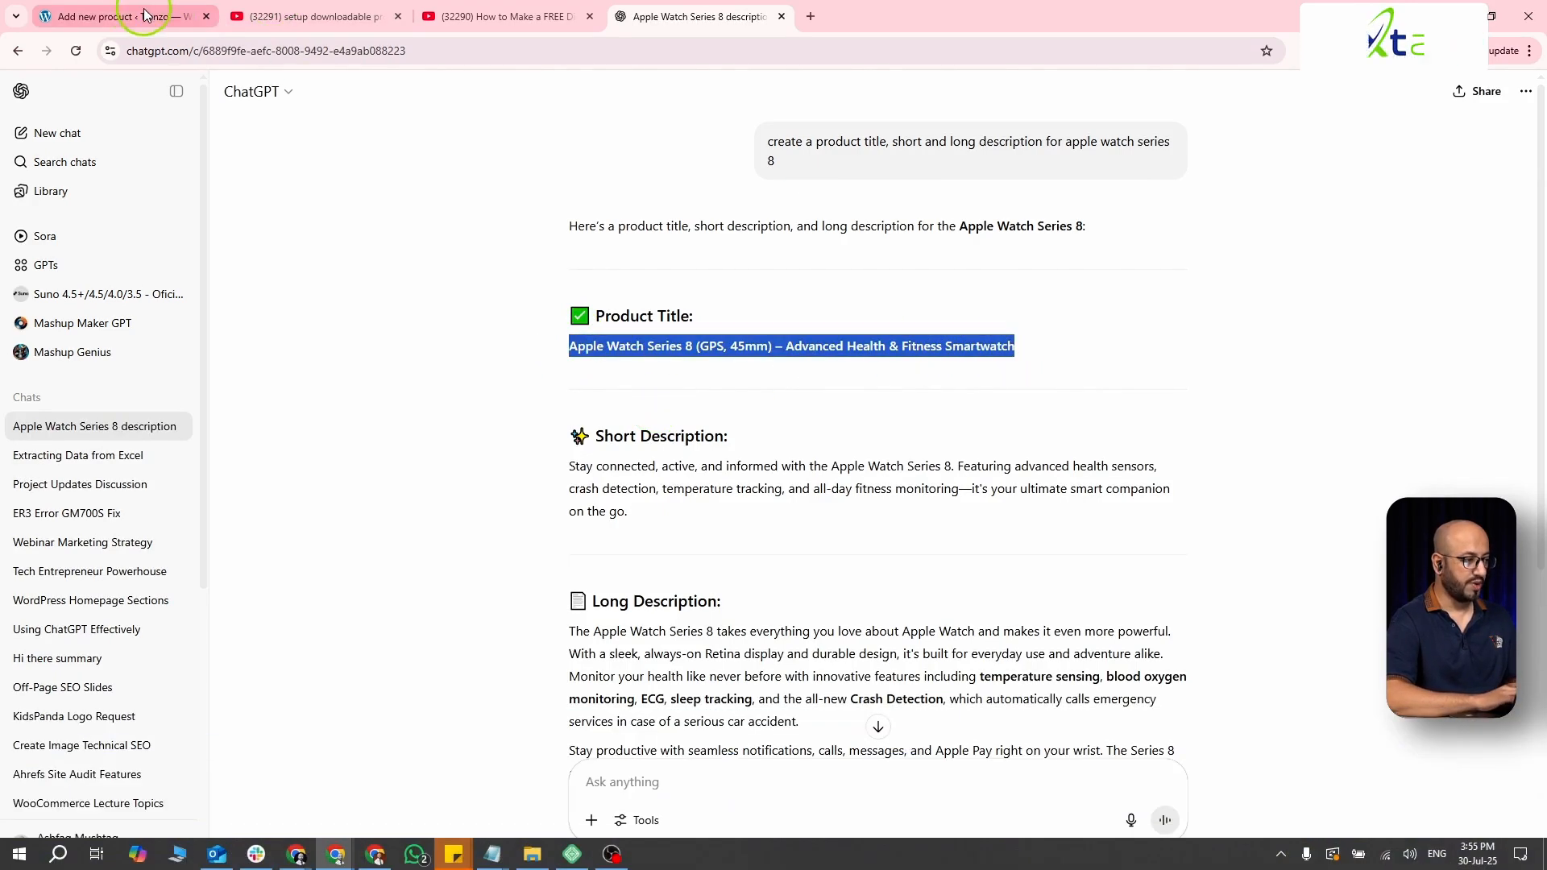
click(87, 16)
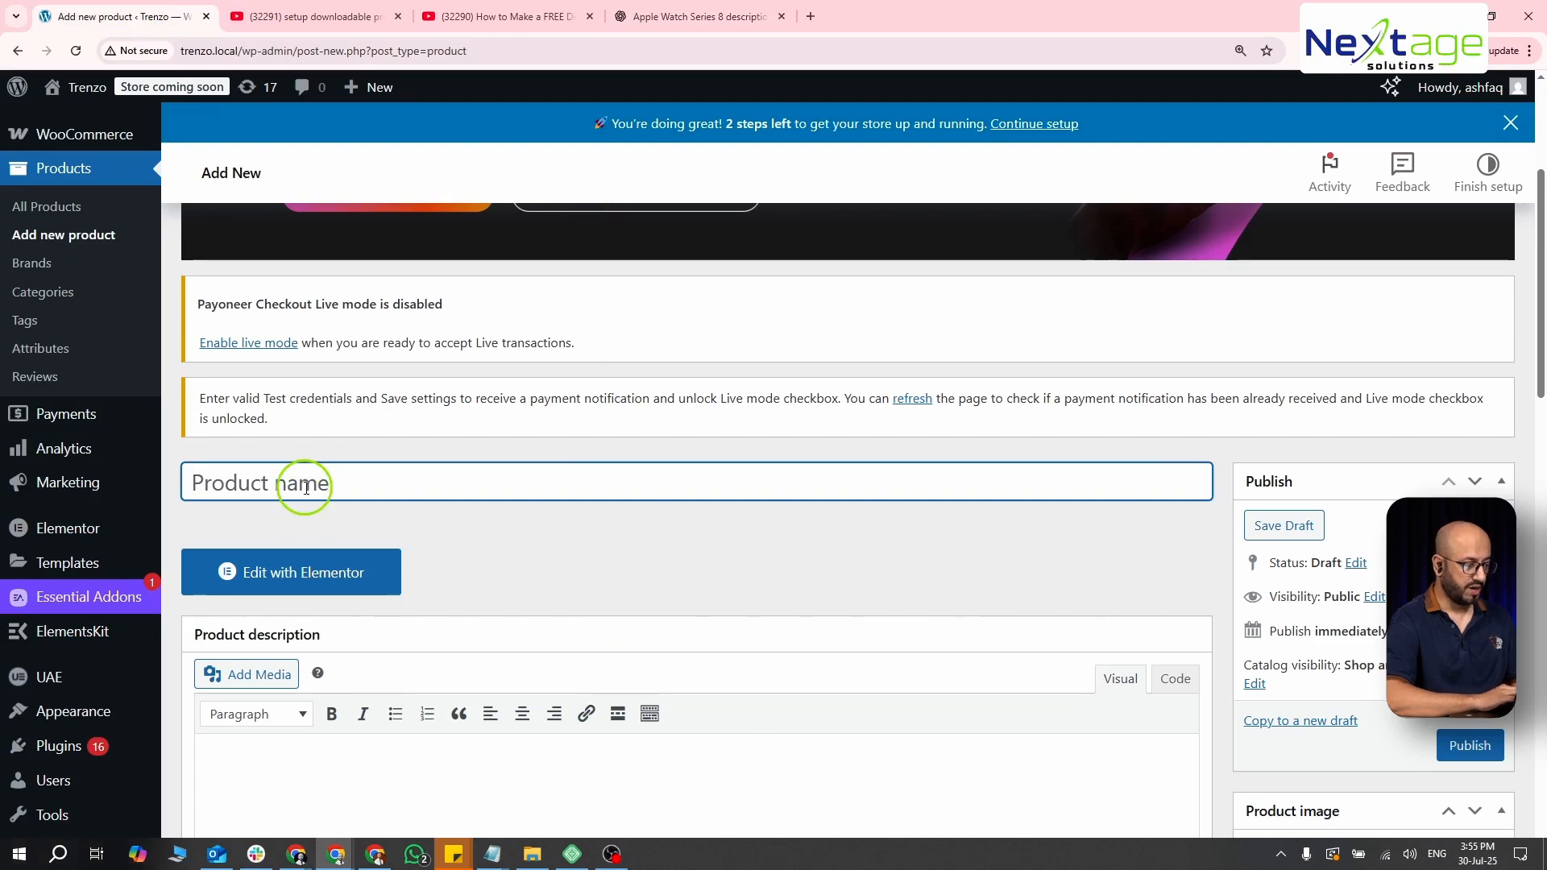
key(ctrl+v)
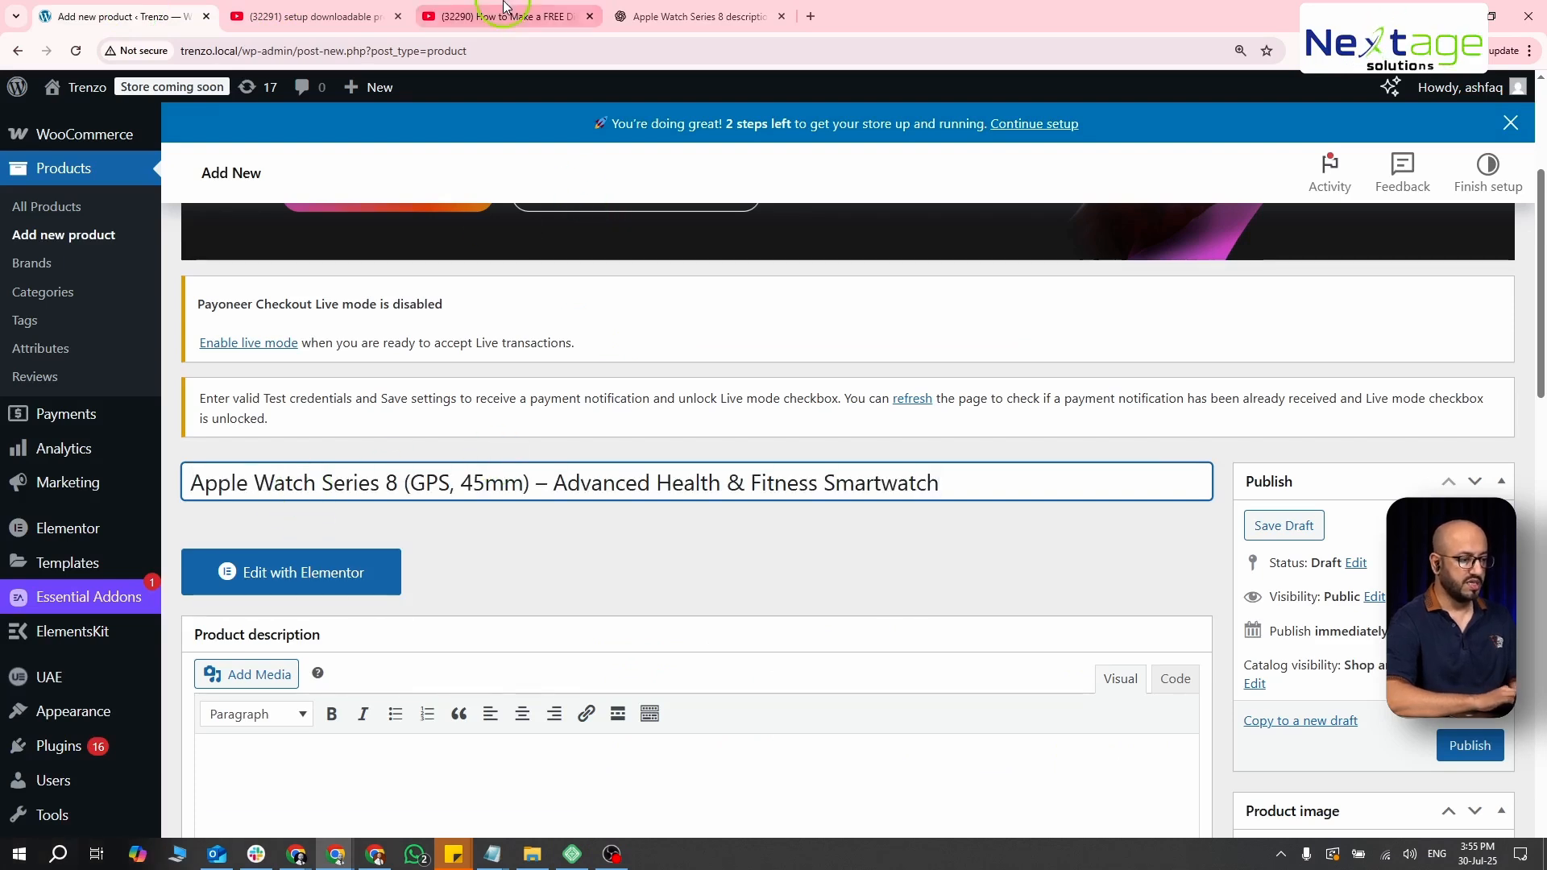
- Copy all three paragraphs of ChatGPT's long description into the new product's main description
click(639, 12)
scroll(570, 332, down, 2)
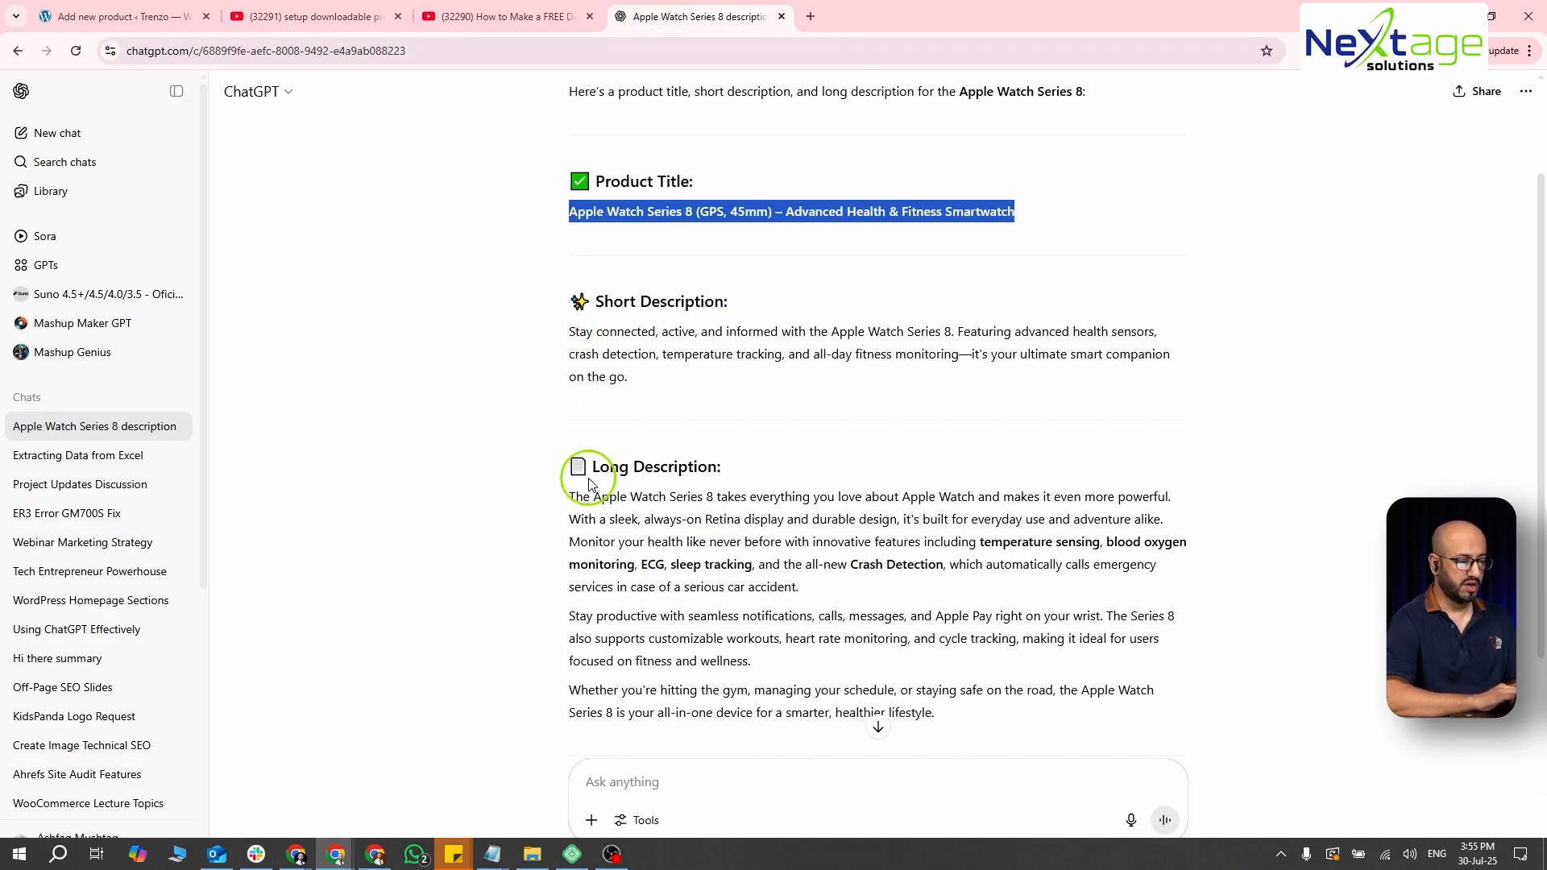
scroll(577, 462, down, 2)
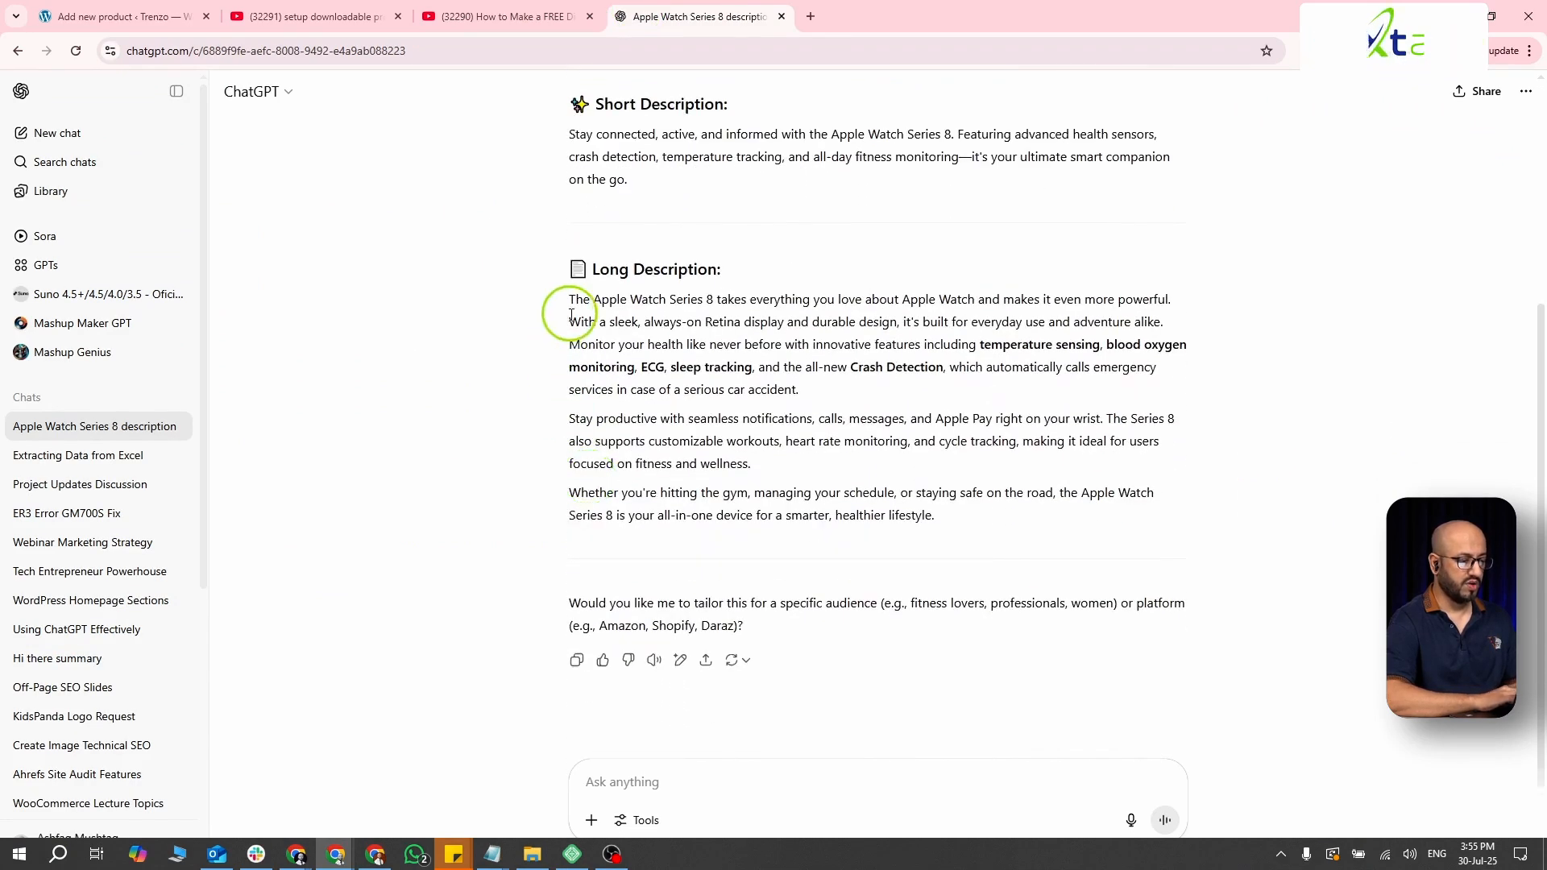
drag(572, 301, 973, 519)
key(ctrl+c)
click(121, 16)
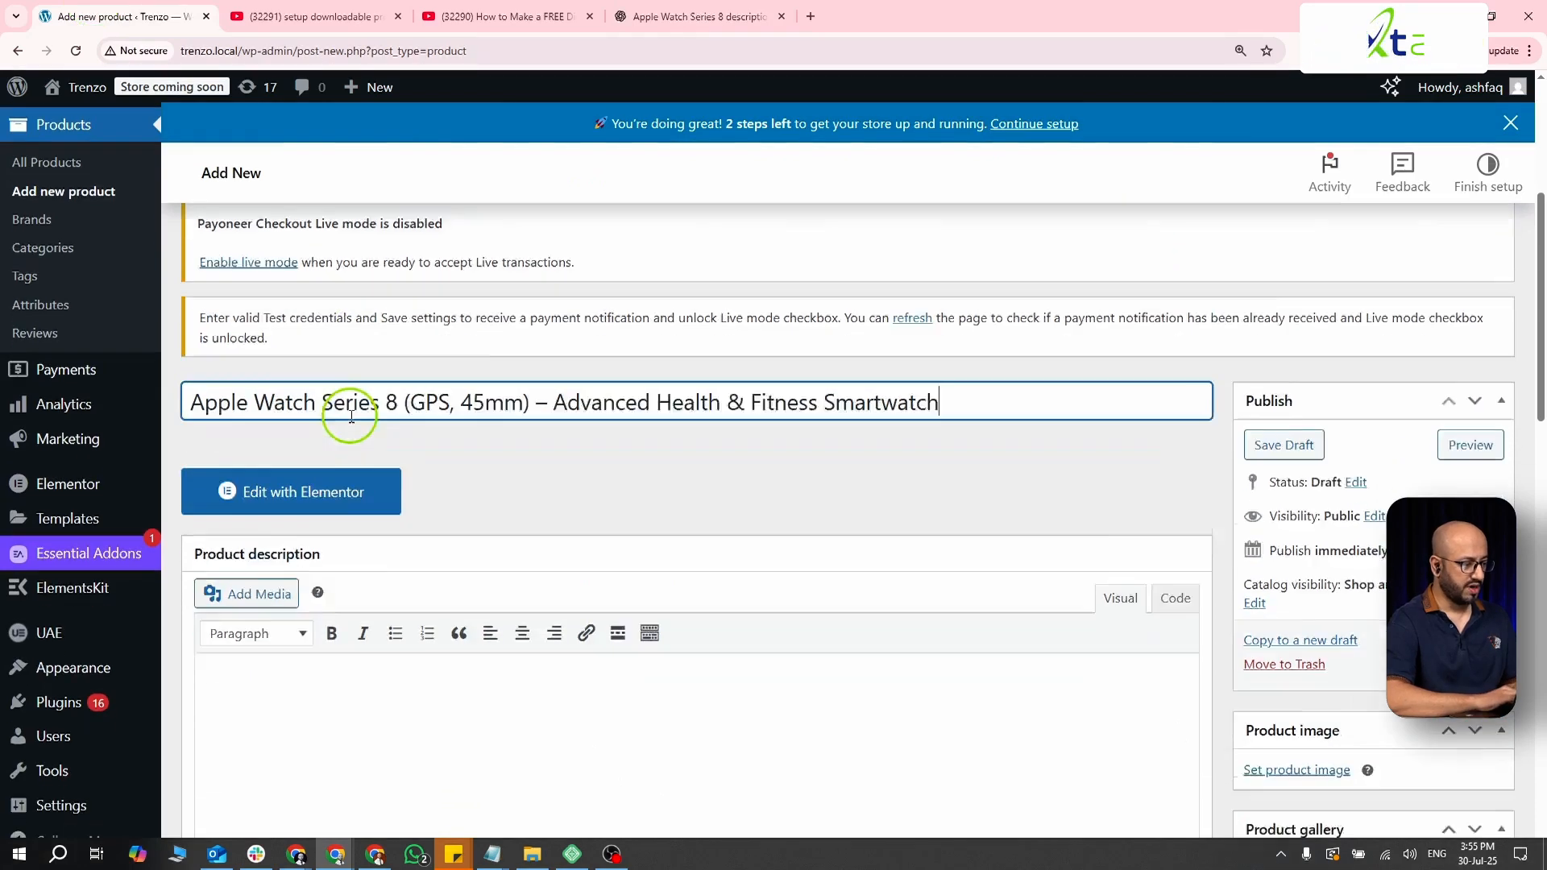
scroll(351, 417, down, 3)
click(352, 417)
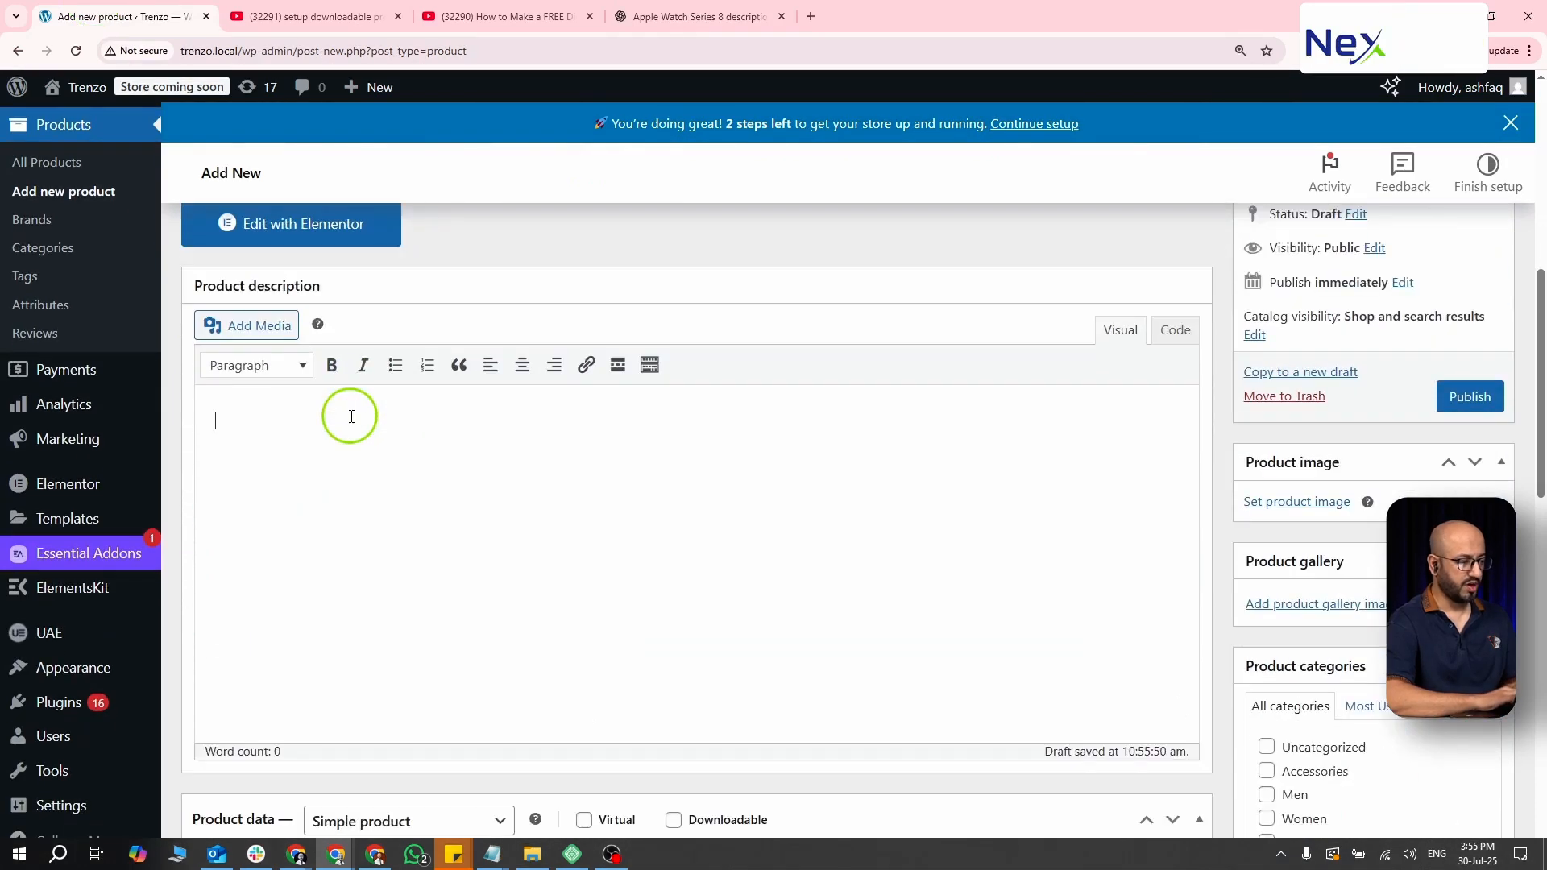
key(ctrl+v)
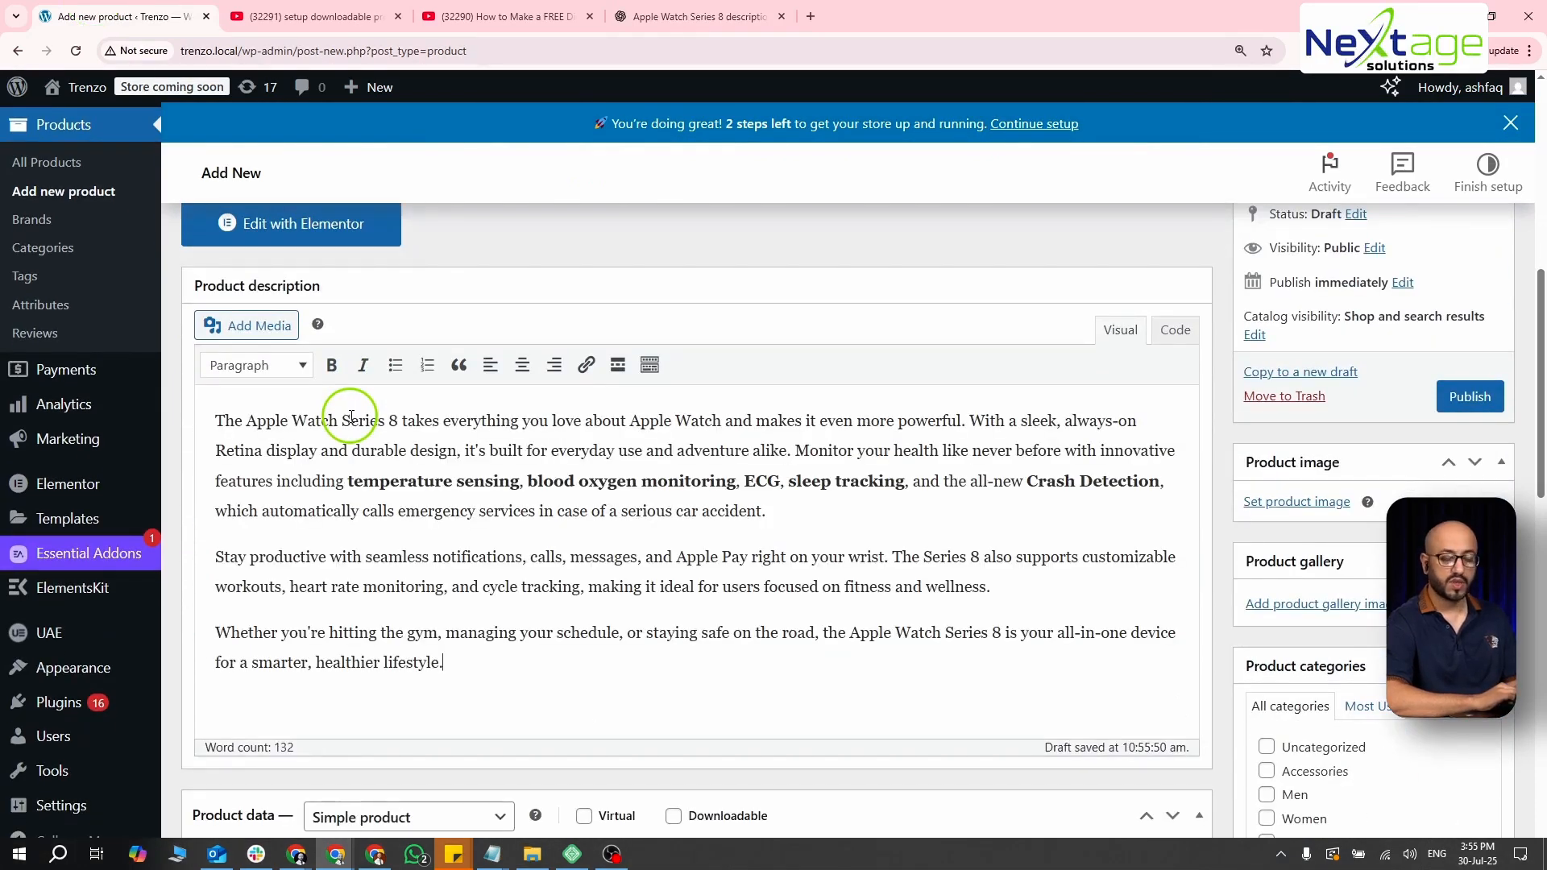
- Set the simple product's regular price to 45000
scroll(352, 417, down, 5)
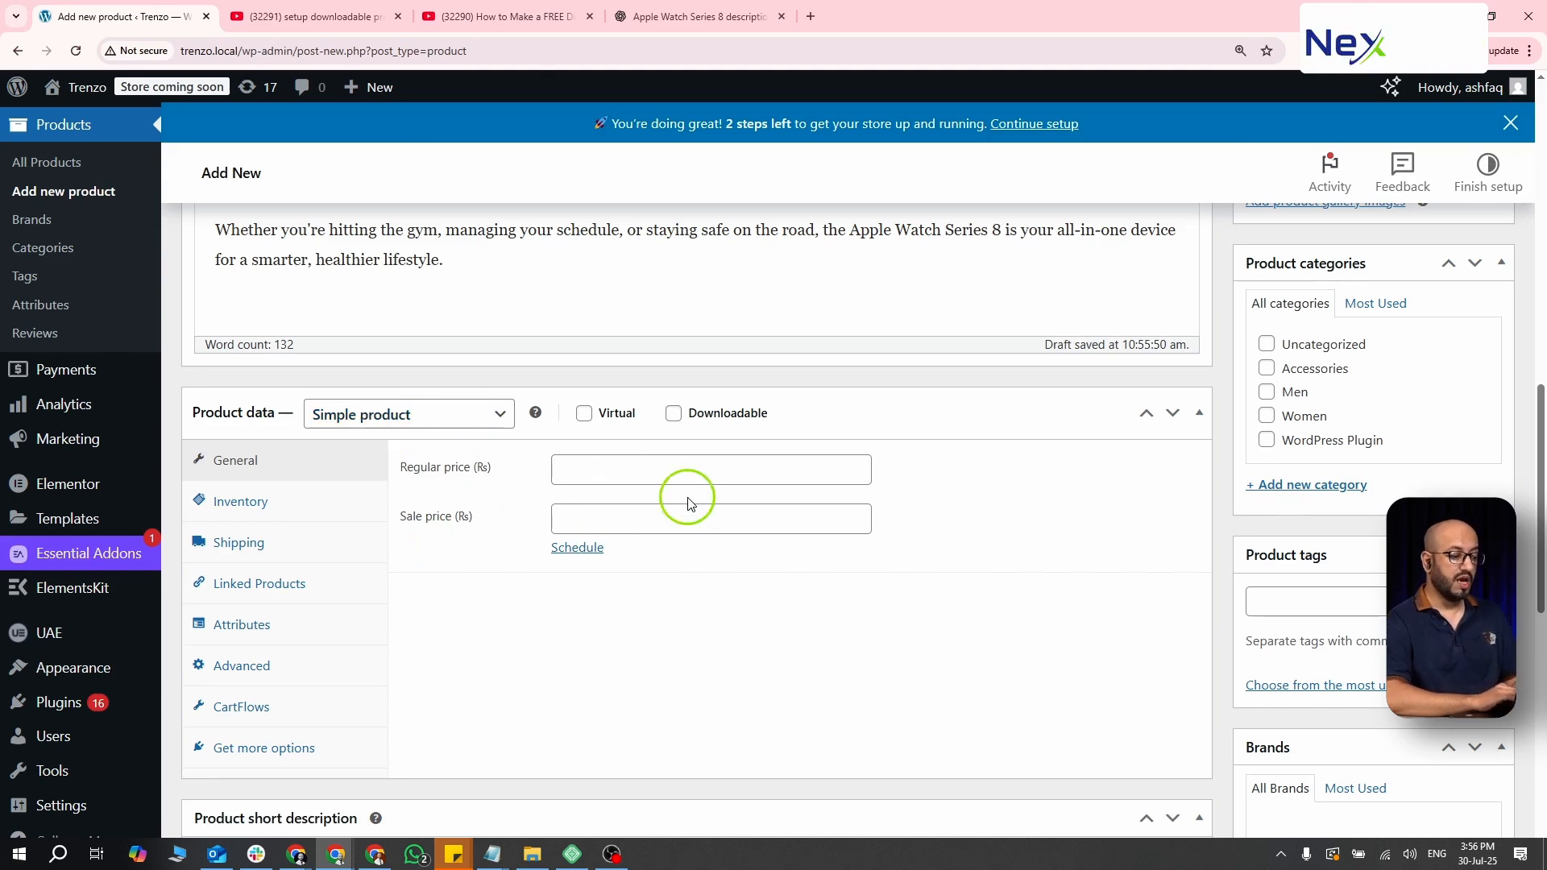
scroll(689, 504, up, 1)
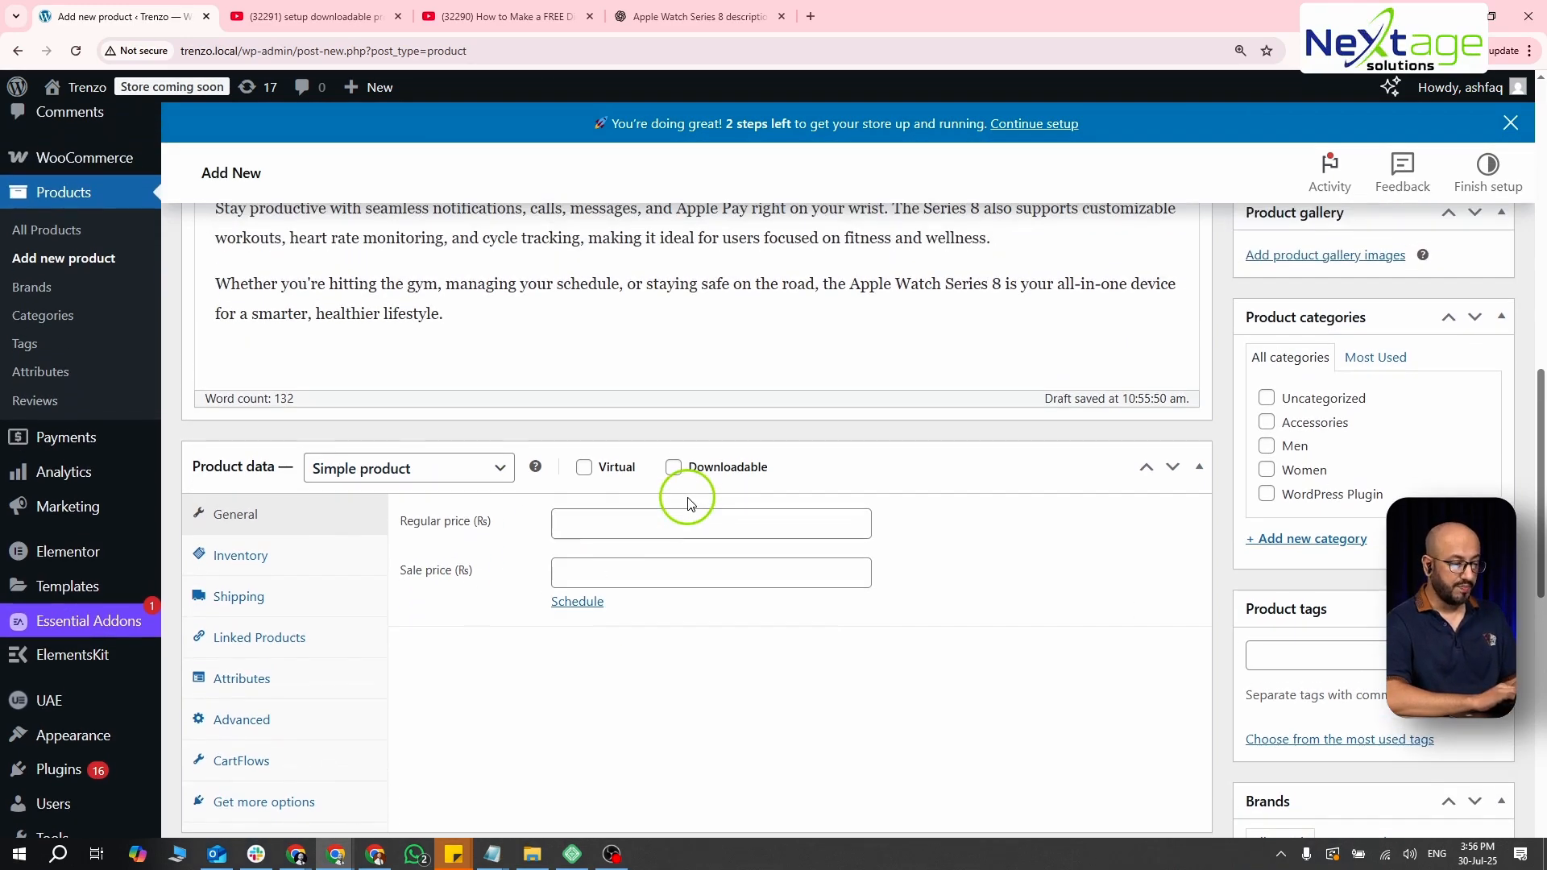
click(664, 530)
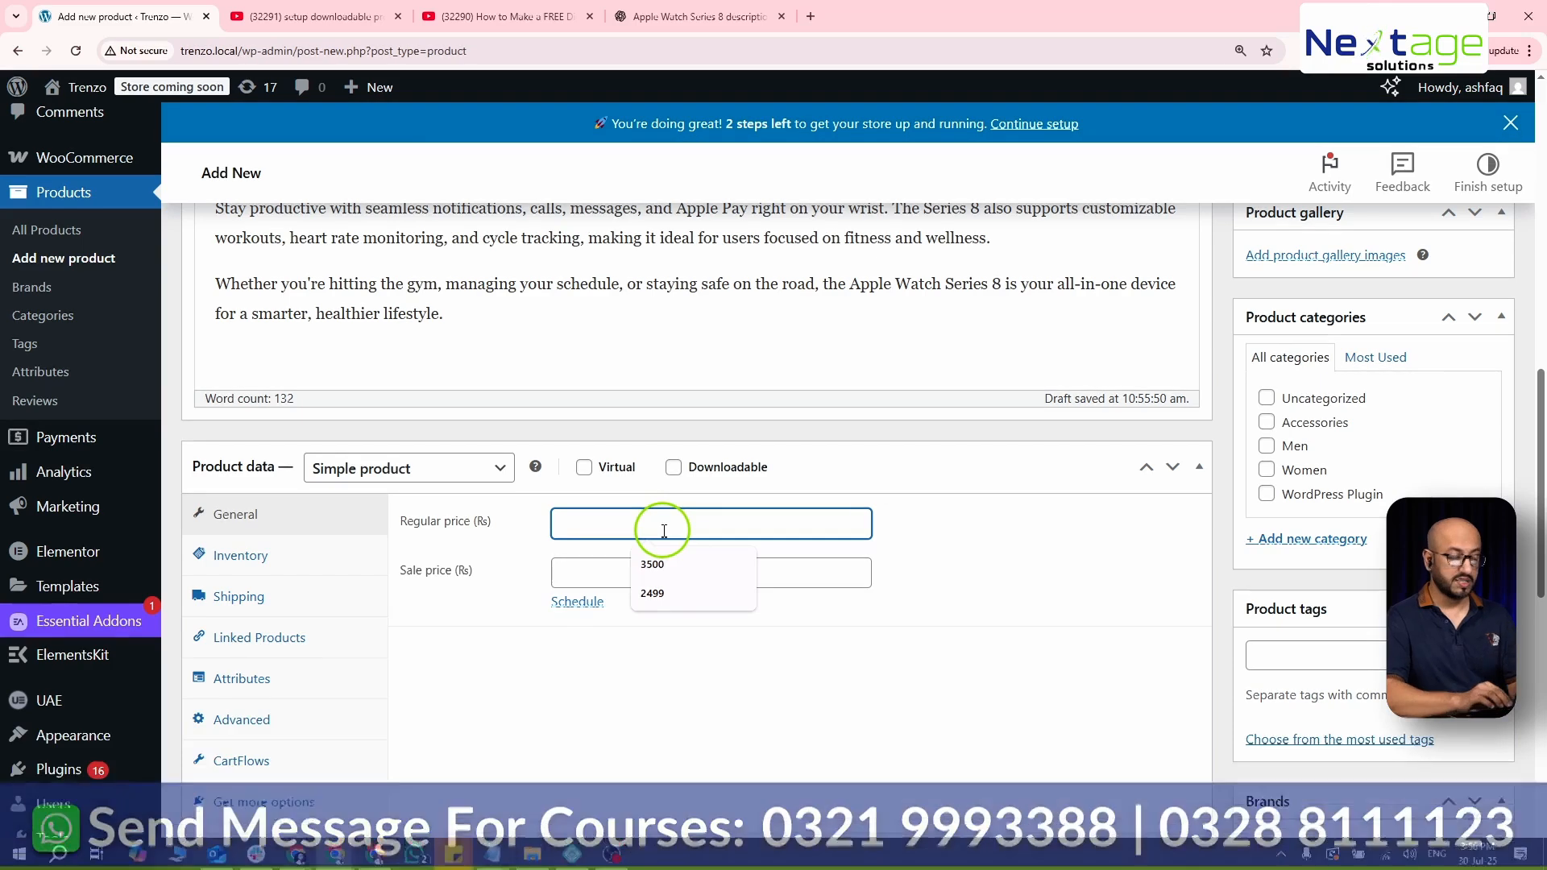
click(461, 638)
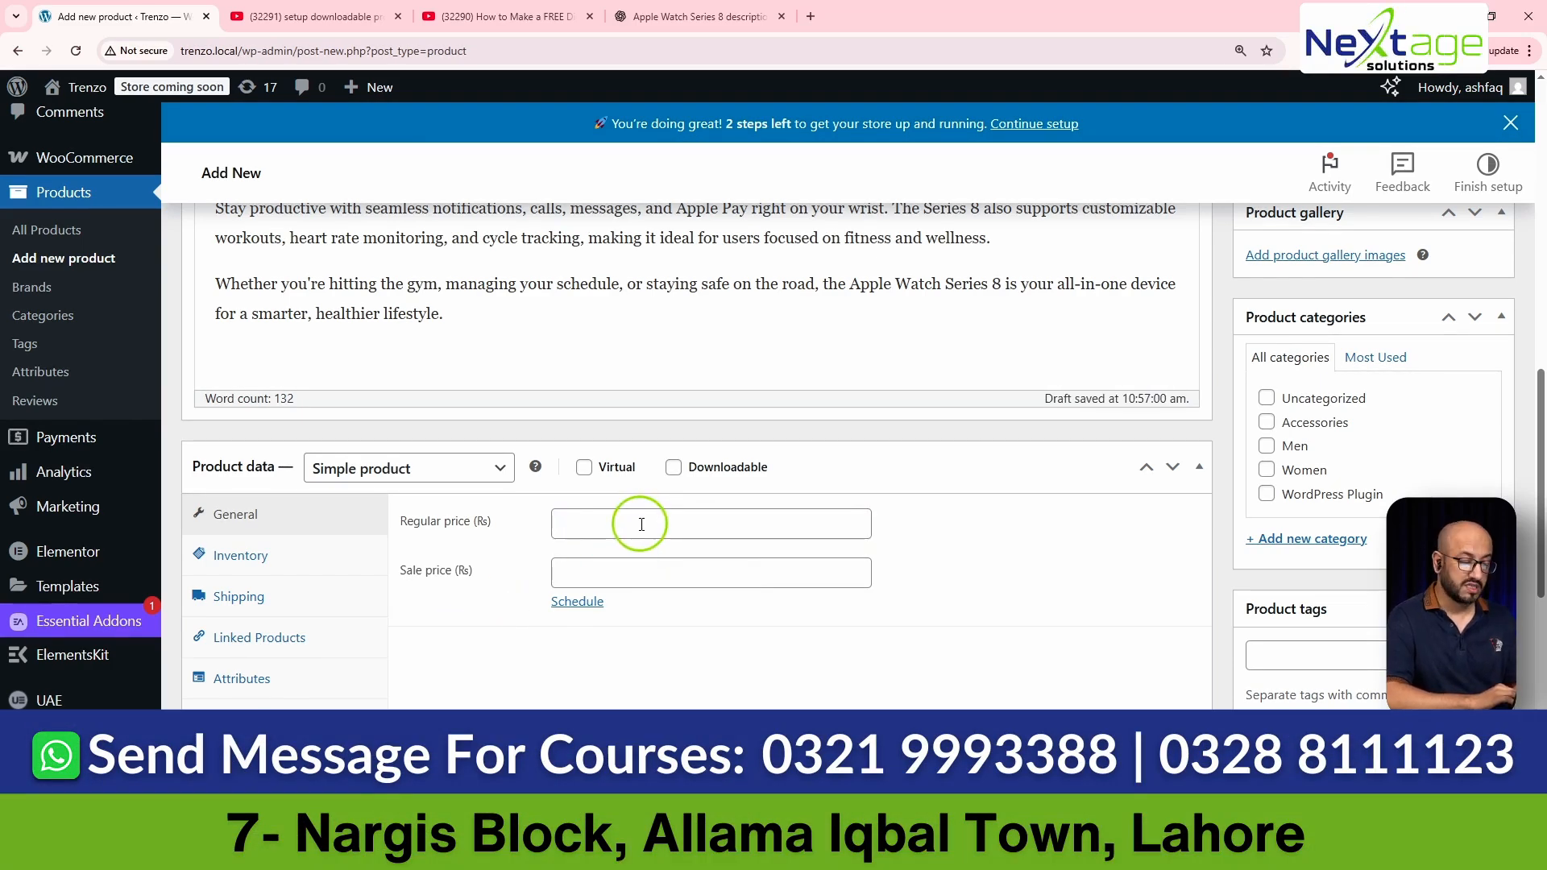
click(641, 525)
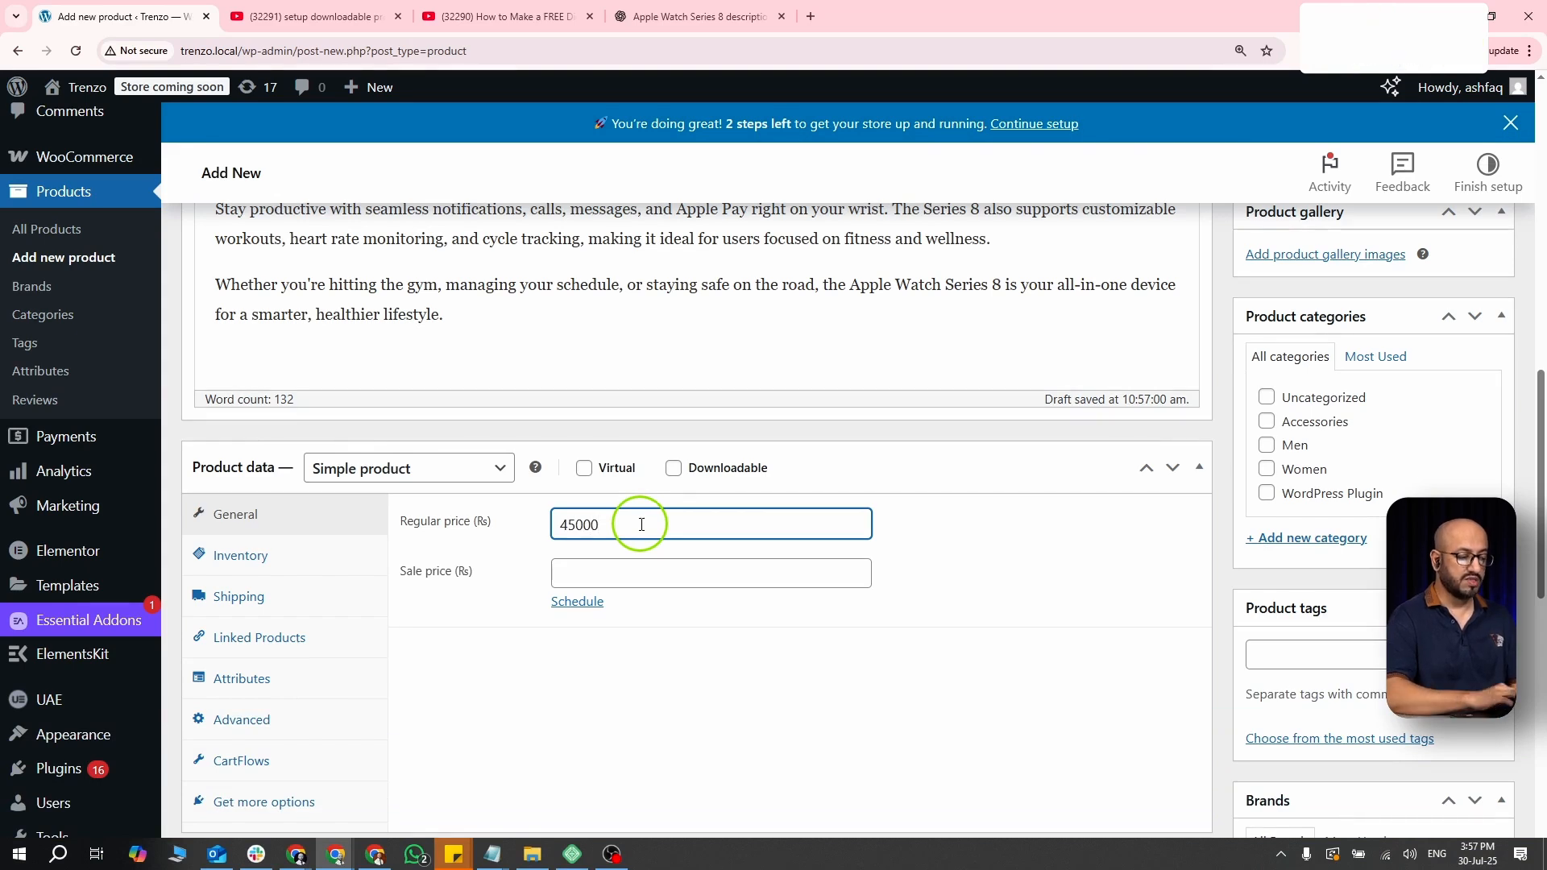
- Set the simple product's sale price to 42000
click(647, 568)
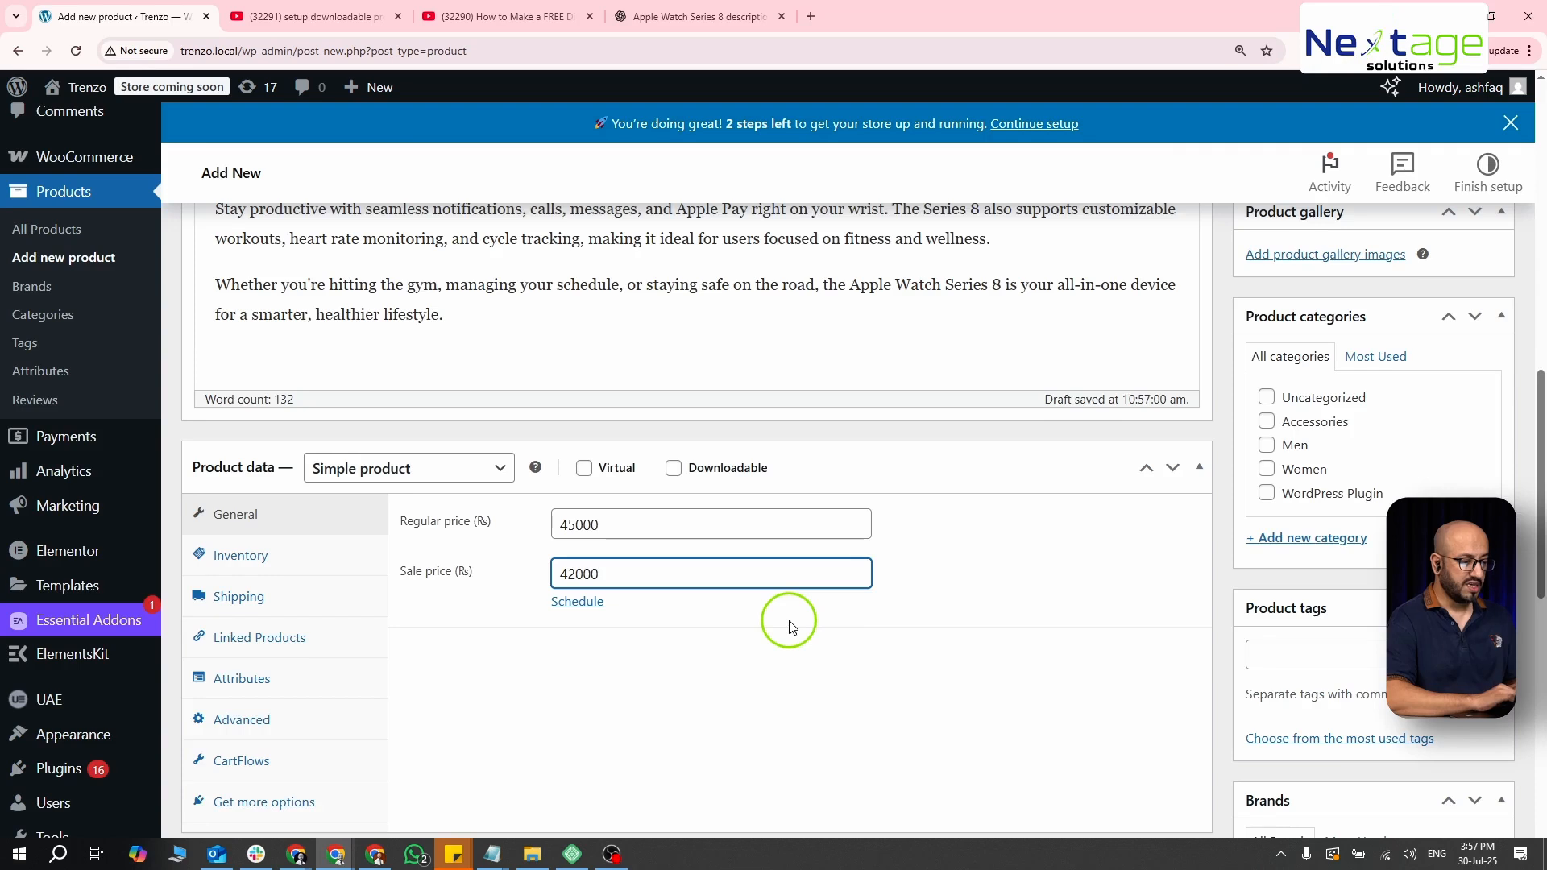
scroll(790, 625, down, 1)
scroll(789, 624, up, 1)
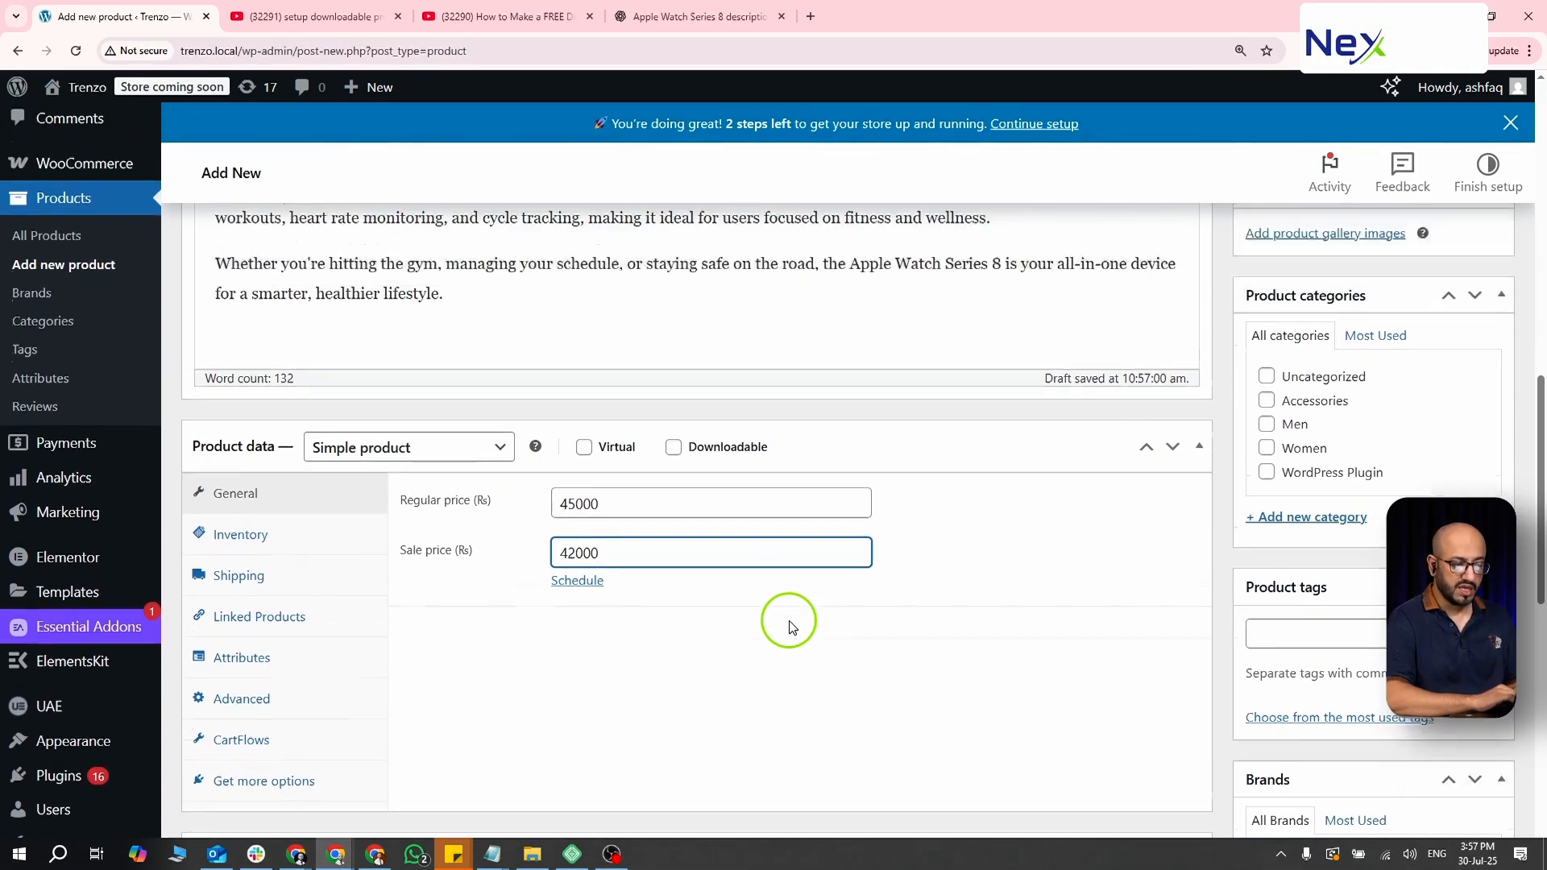
scroll(789, 624, up, 1)
- Copy ChatGPT's short description of the watch into the product short description
scroll(791, 625, down, 6)
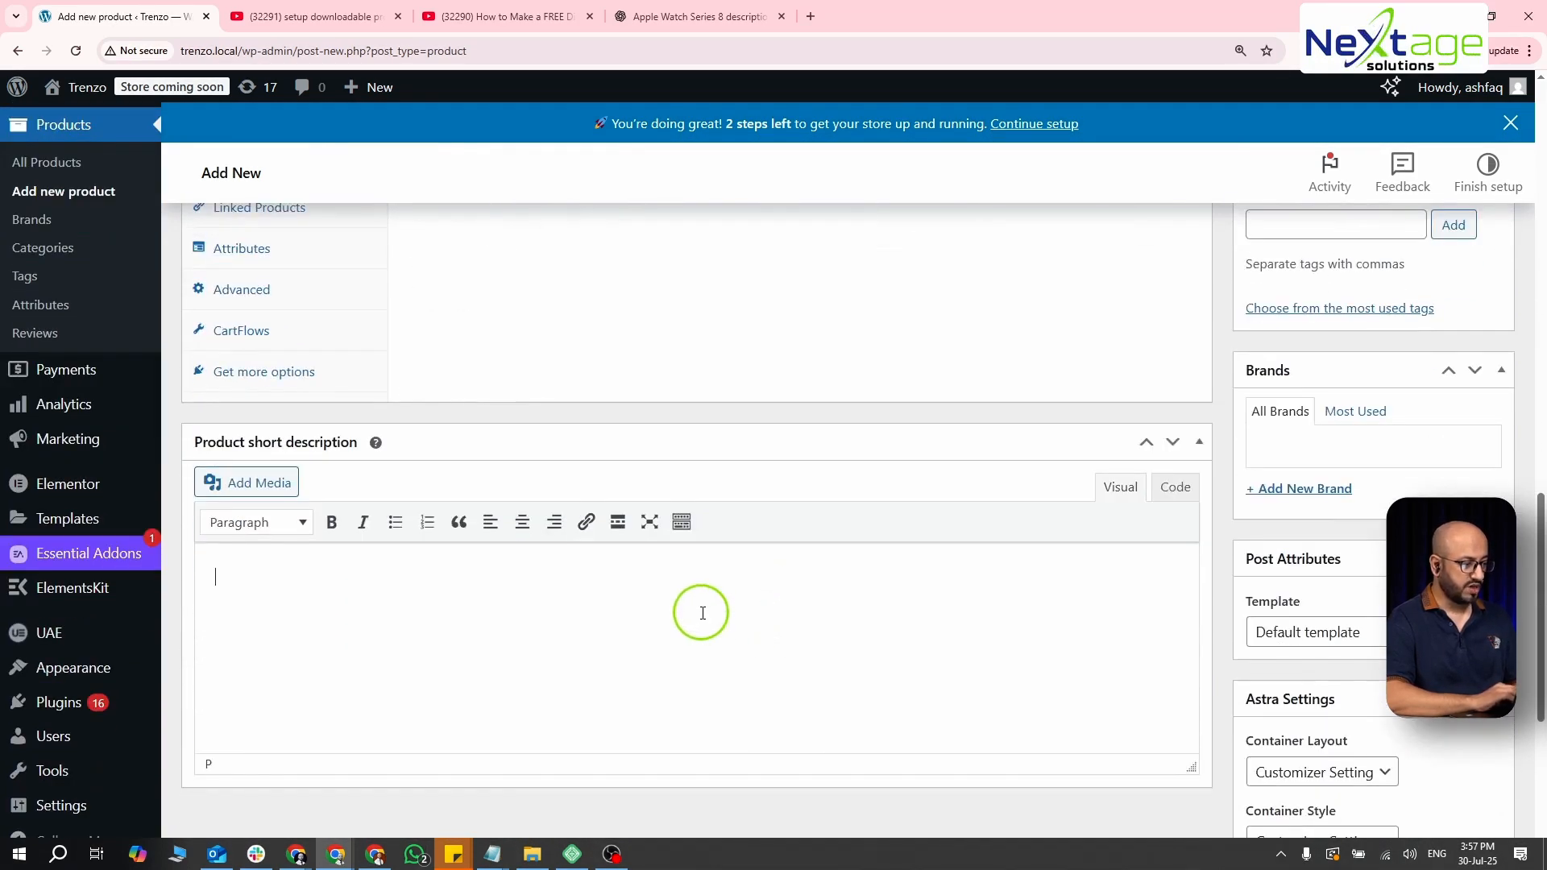
click(692, 16)
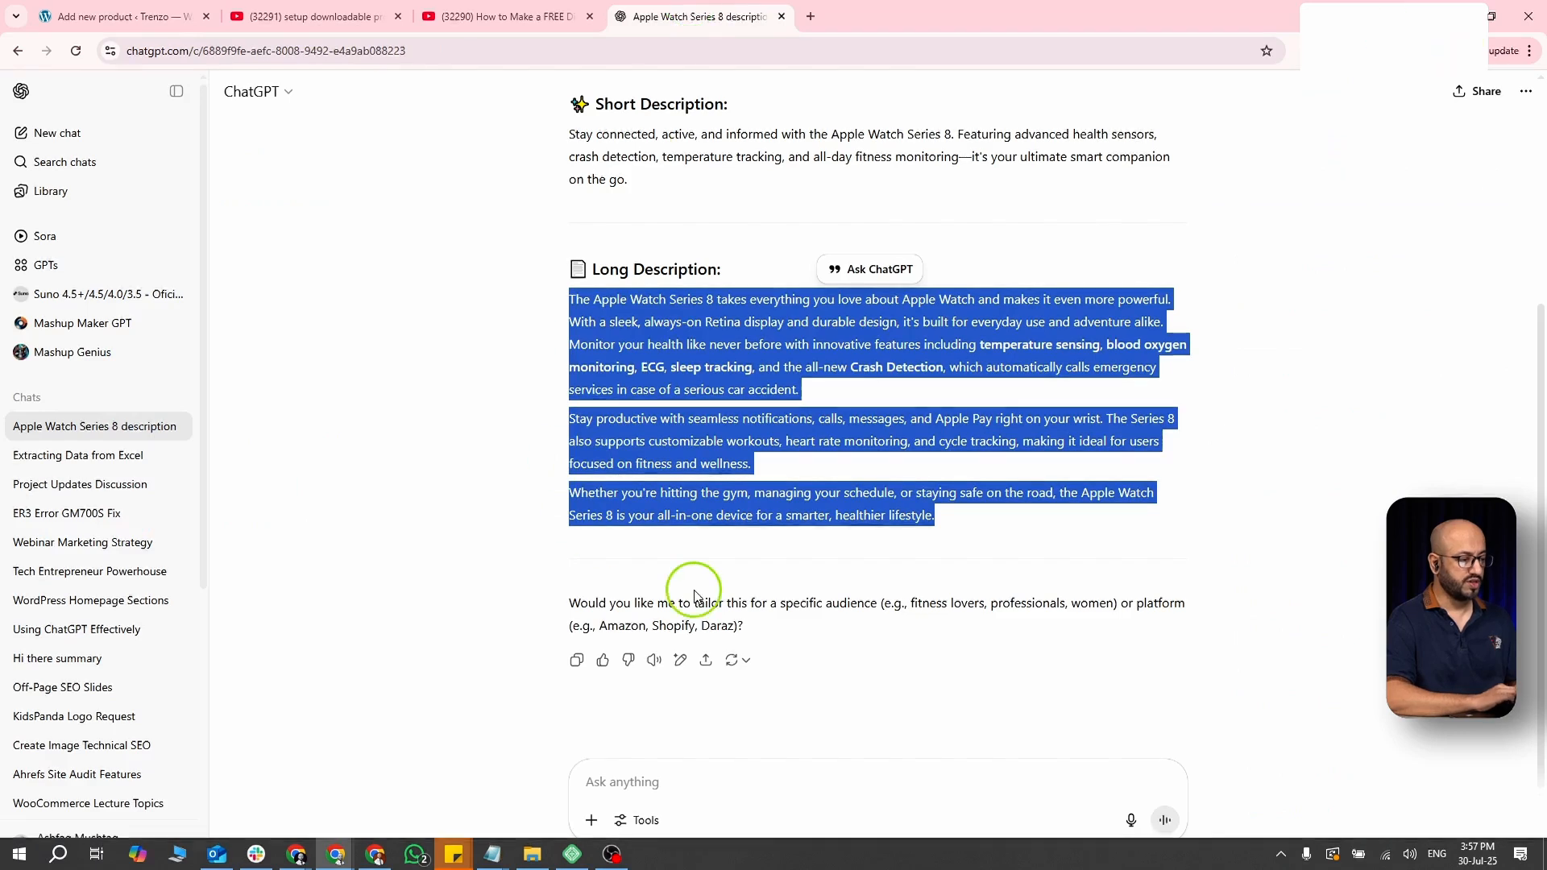
scroll(694, 597, up, 3)
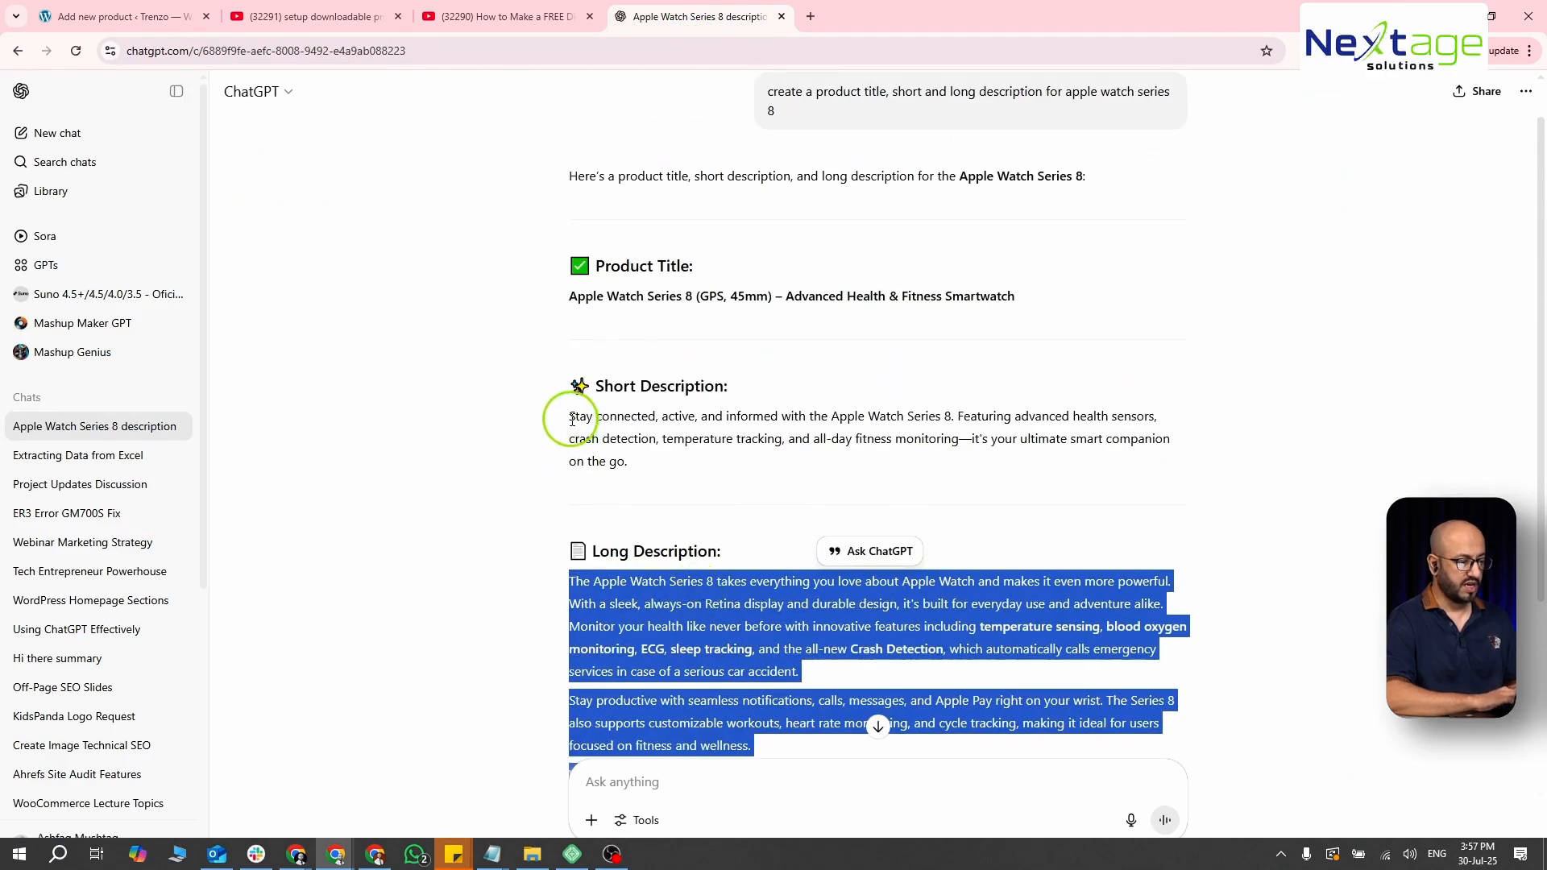
drag(572, 418, 646, 466)
key(ctrl+c)
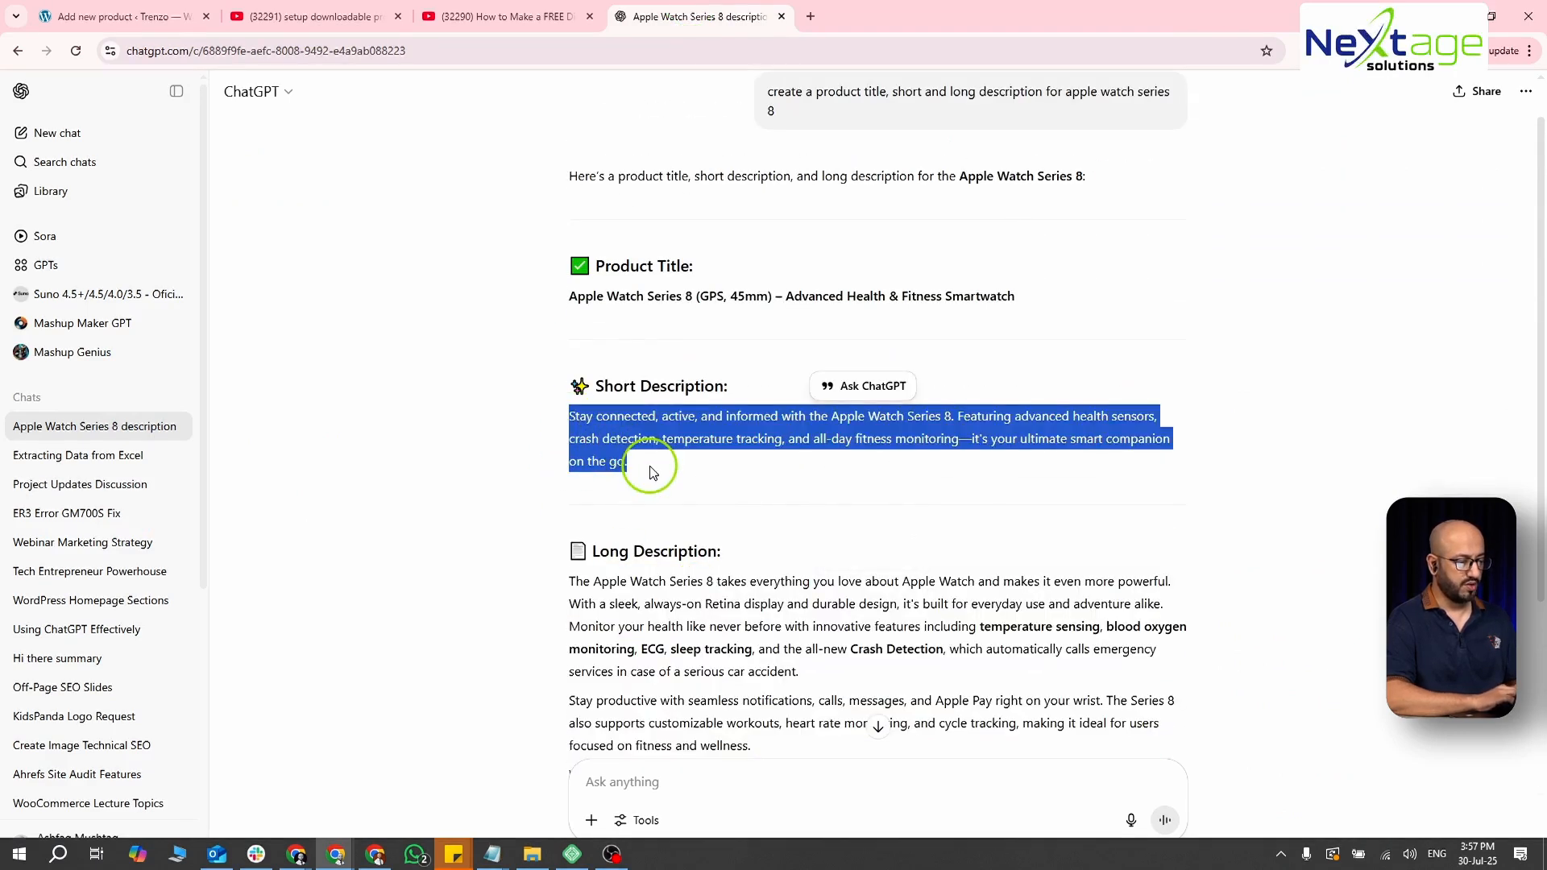
click(119, 8)
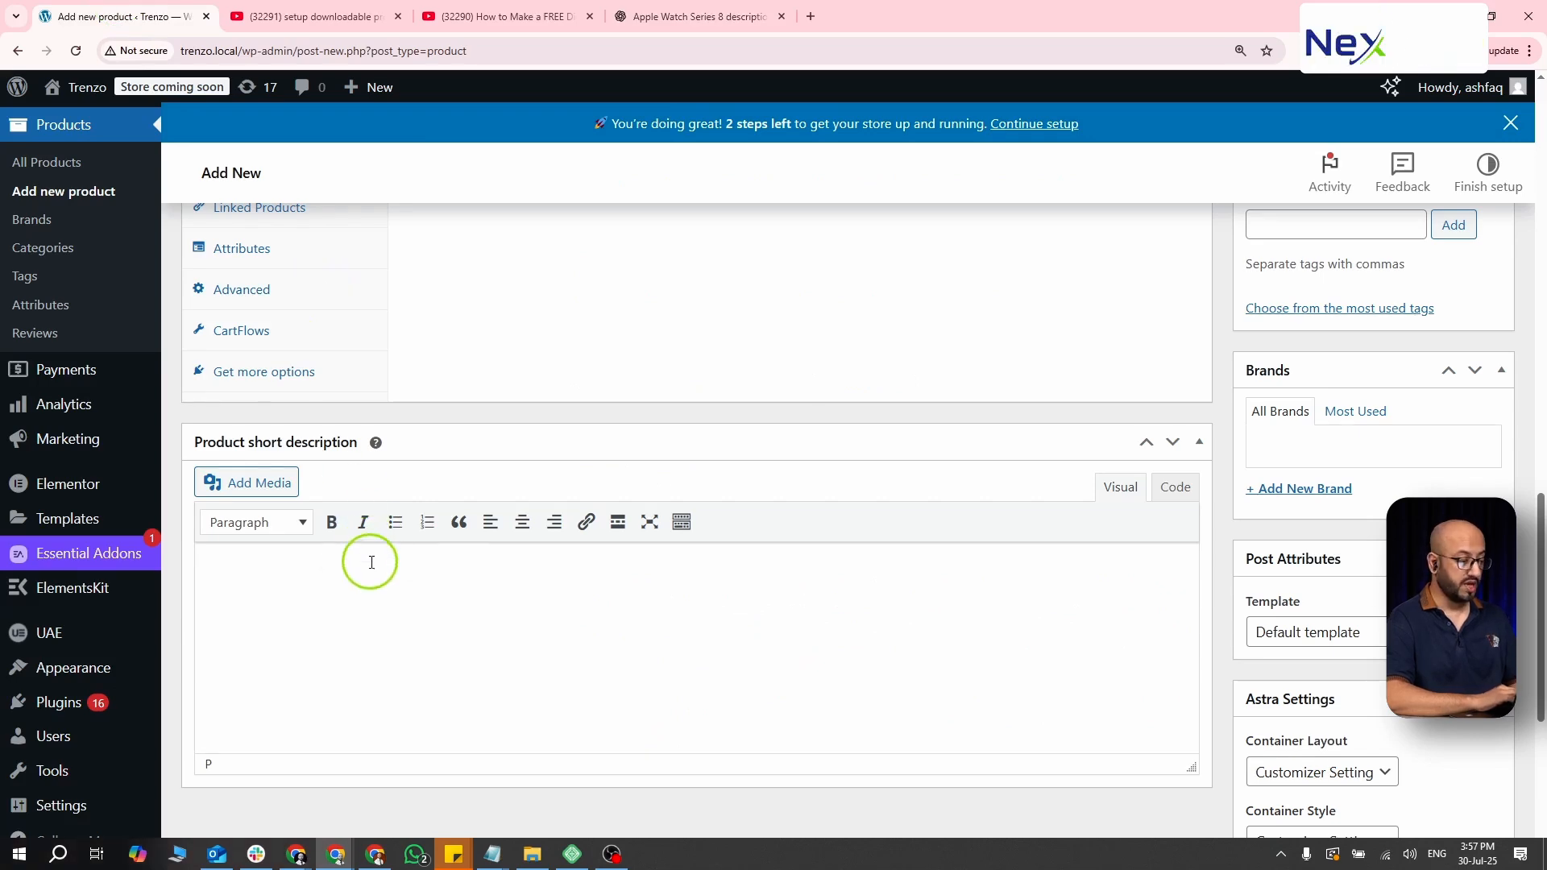
key(ctrl+v)
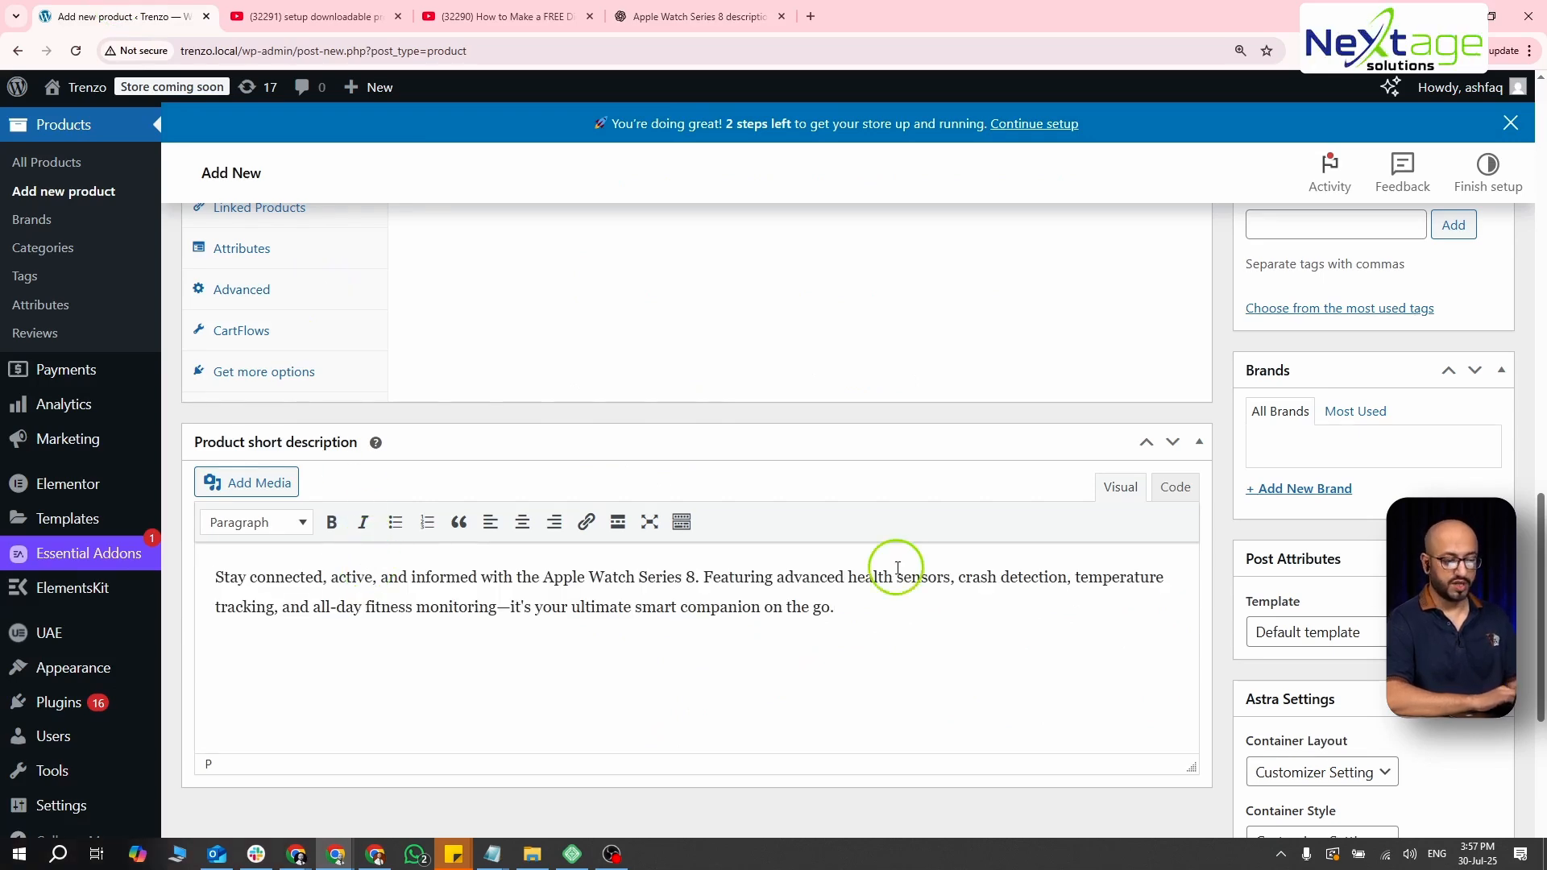
- Upload AppleWatch1.jpg, AppleWatch2.jpg and AppleWatch3.jpg from the Downloads folder while choosing the product image
scroll(896, 567, up, 10)
scroll(896, 568, up, 4)
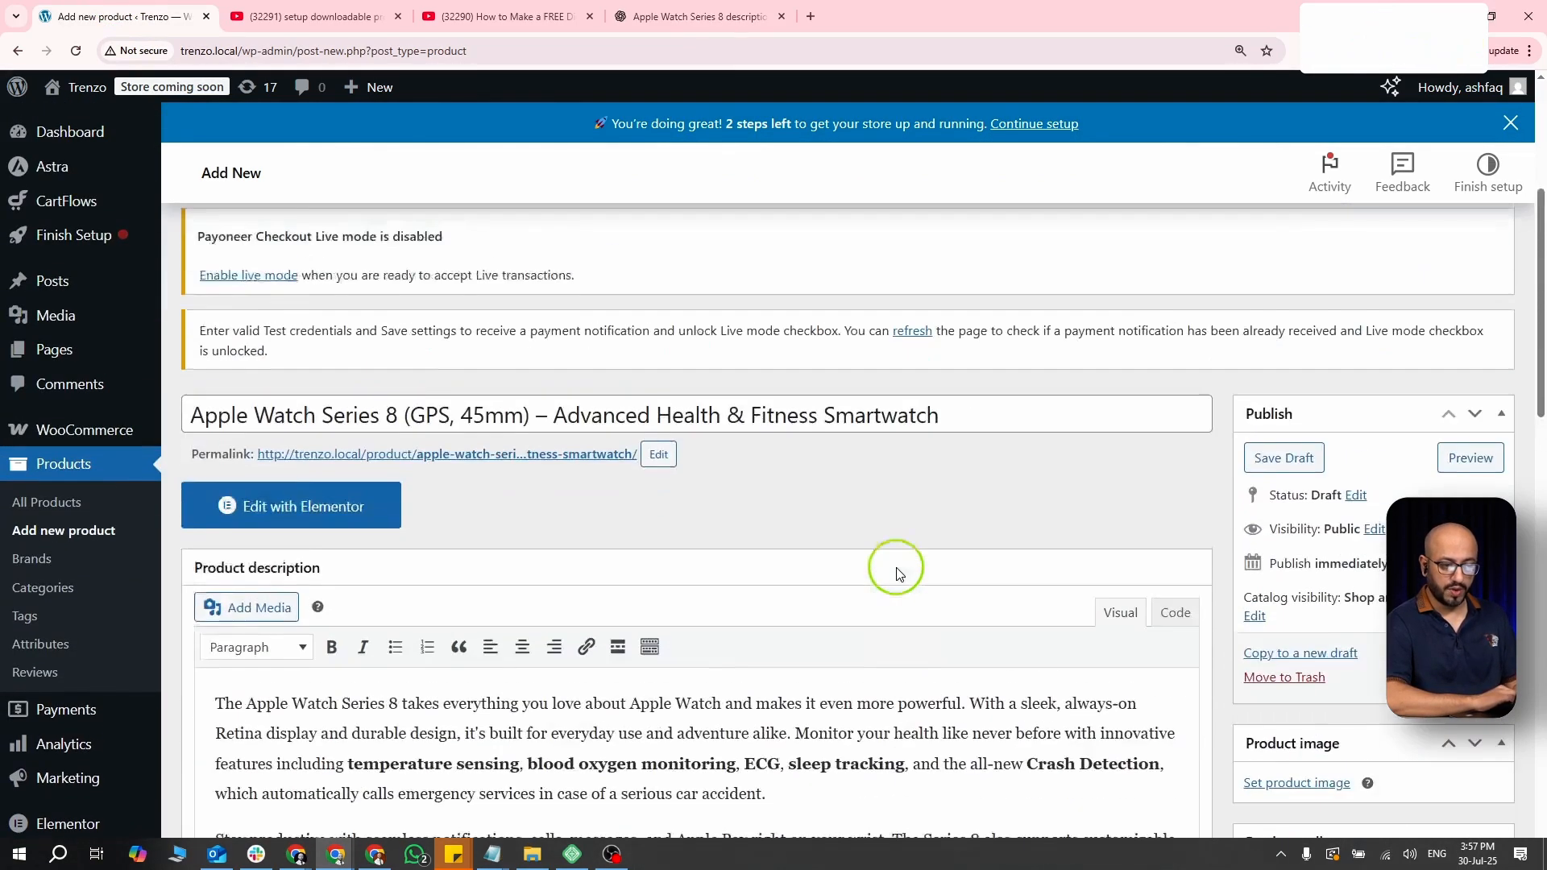
scroll(893, 562, down, 5)
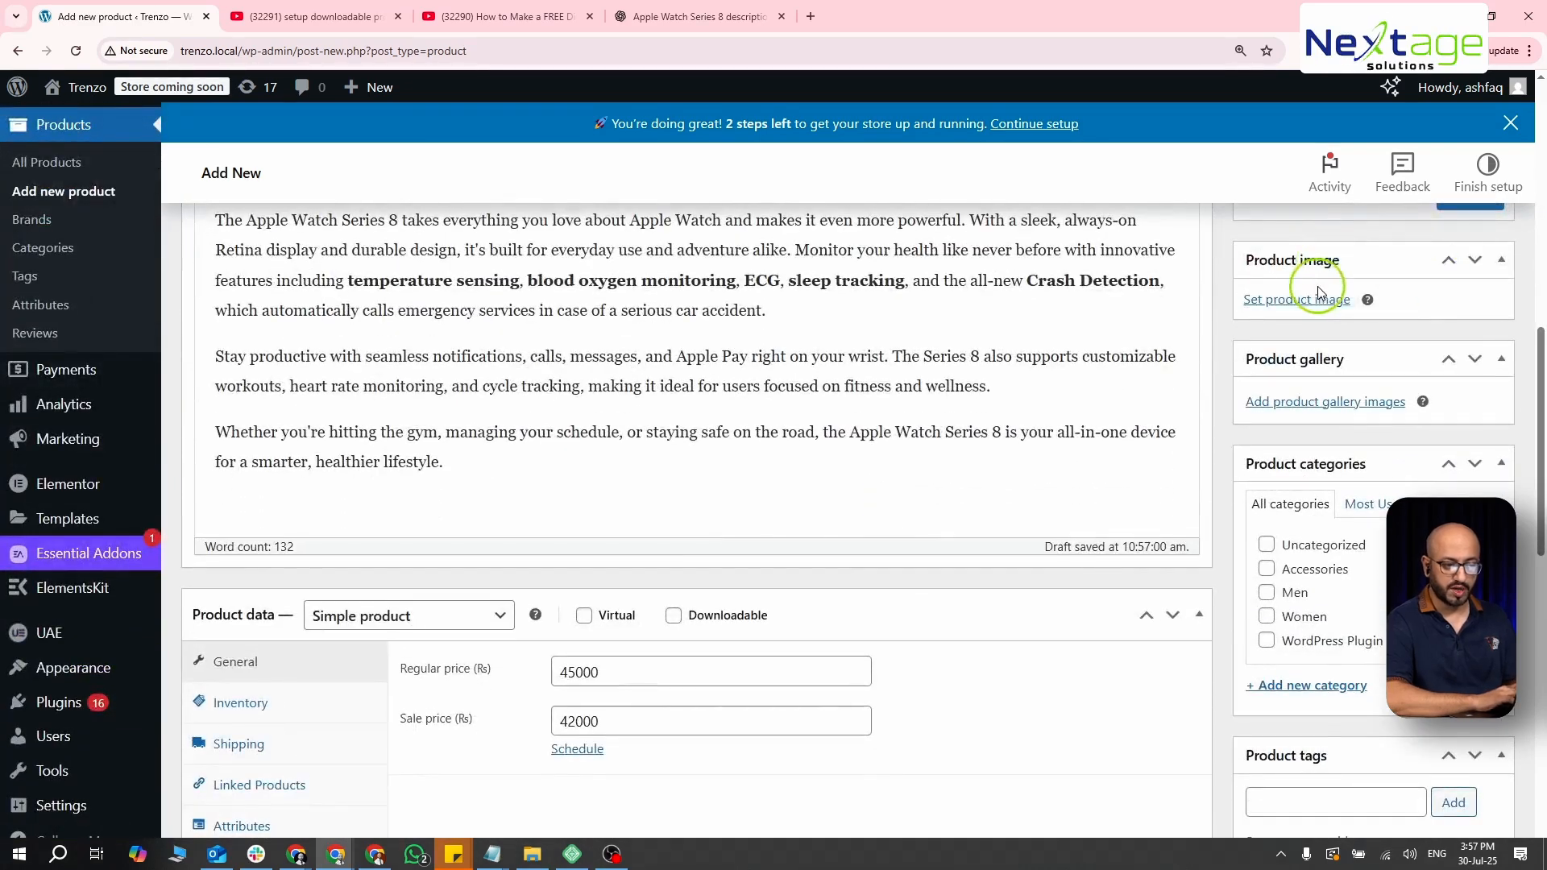
click(1319, 301)
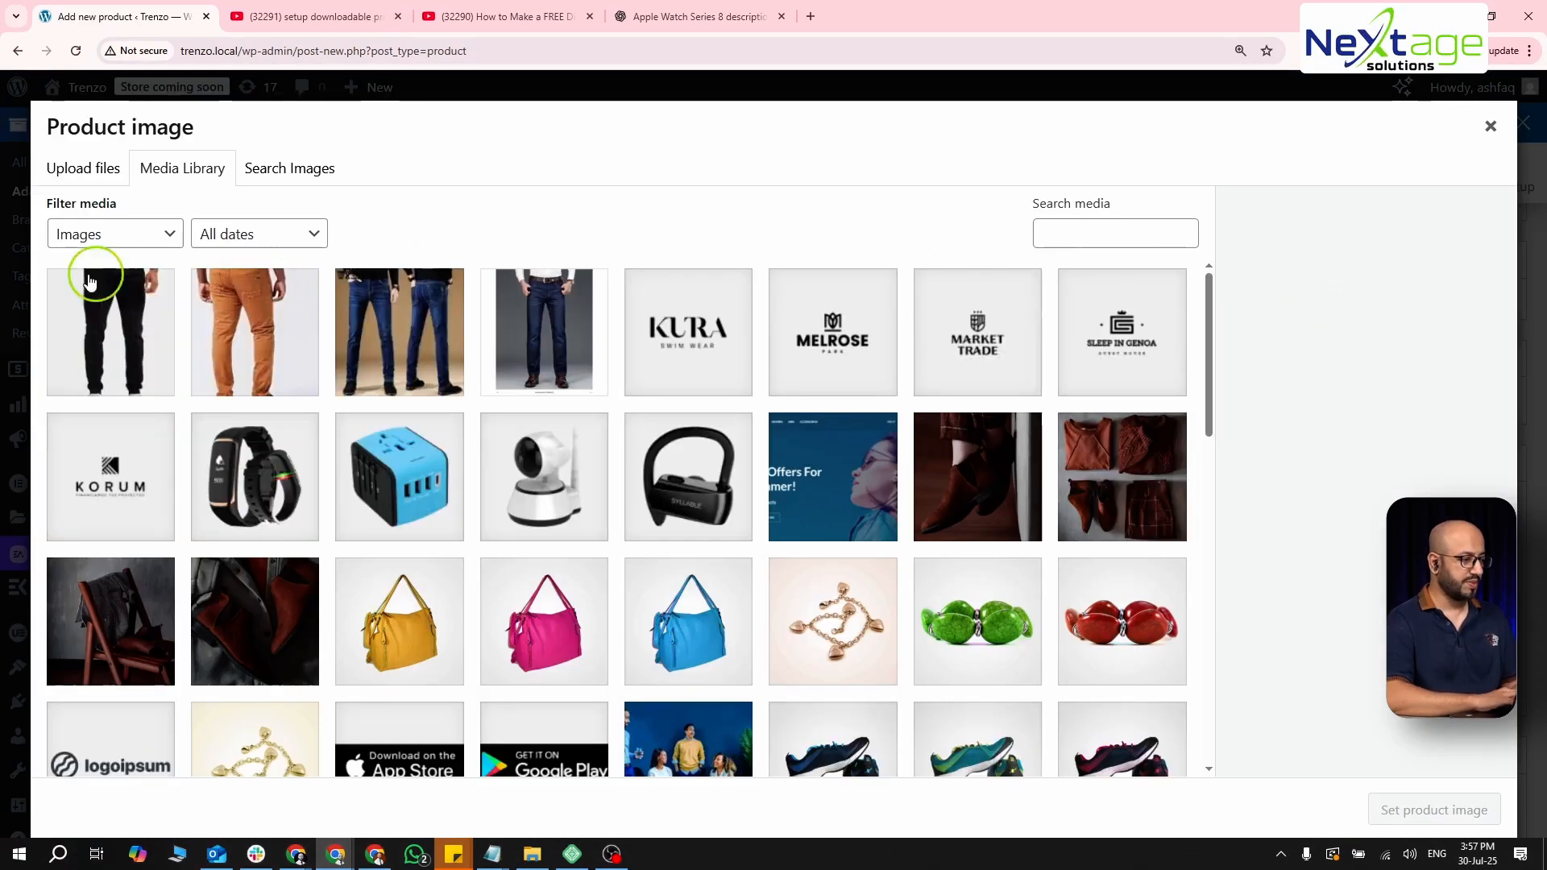
click(96, 170)
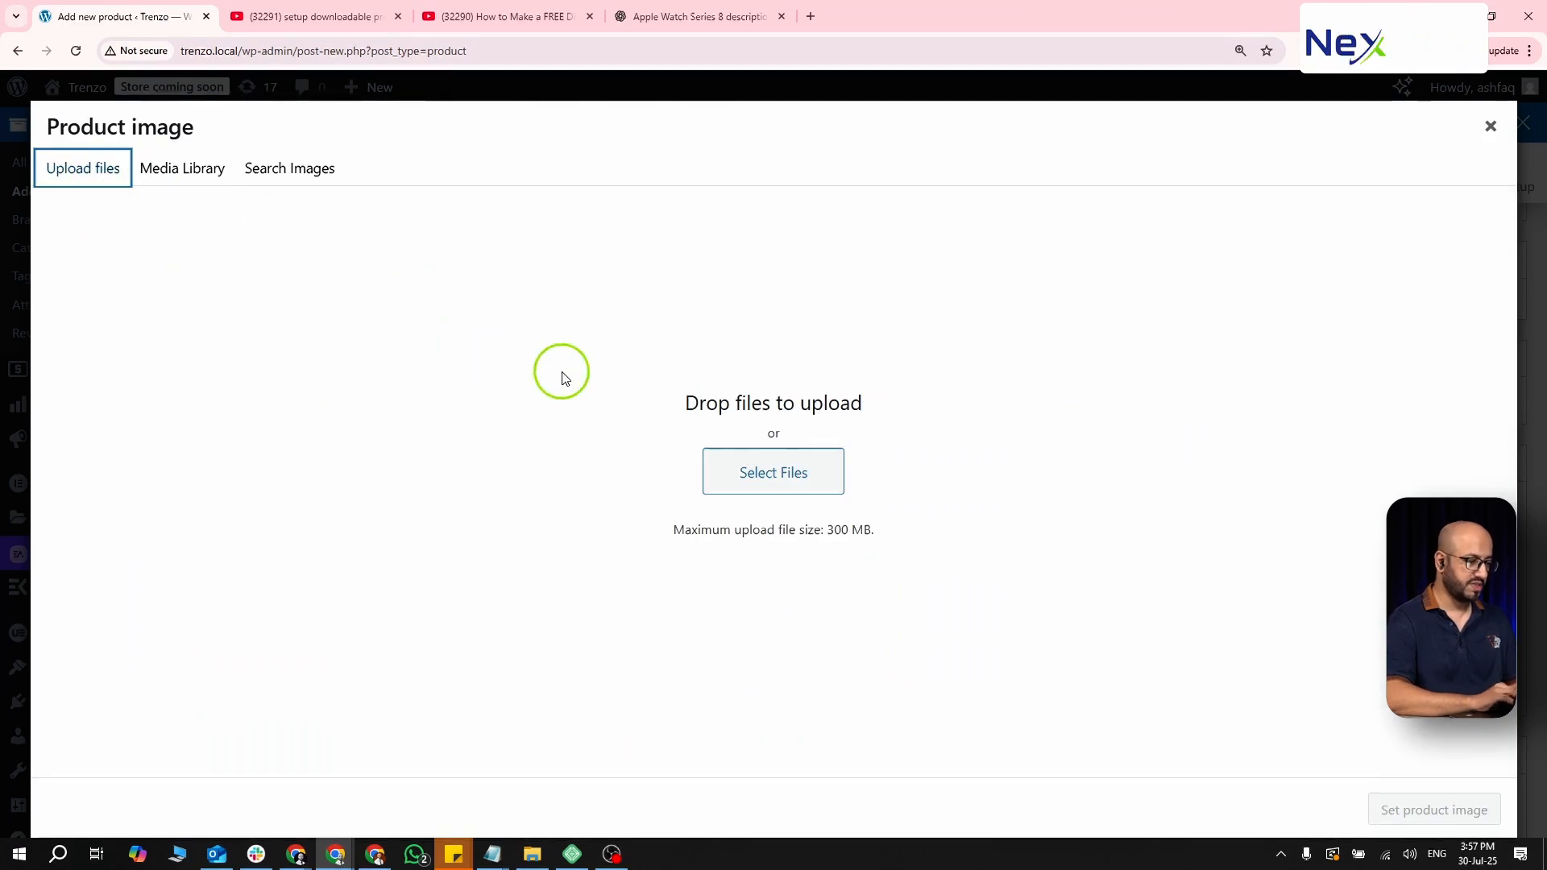
click(811, 461)
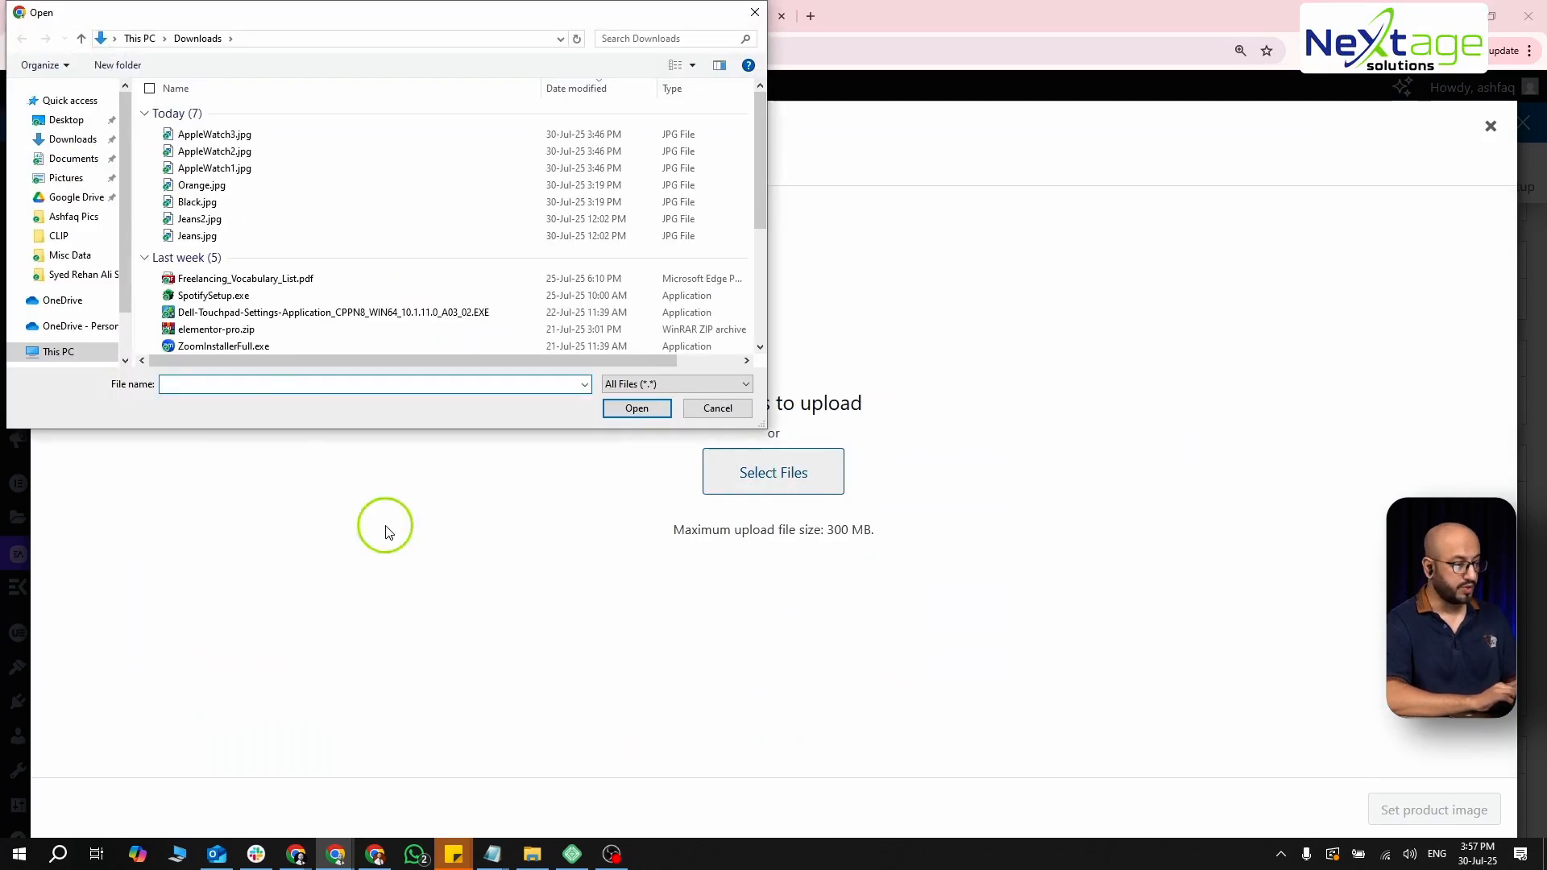
click(224, 140)
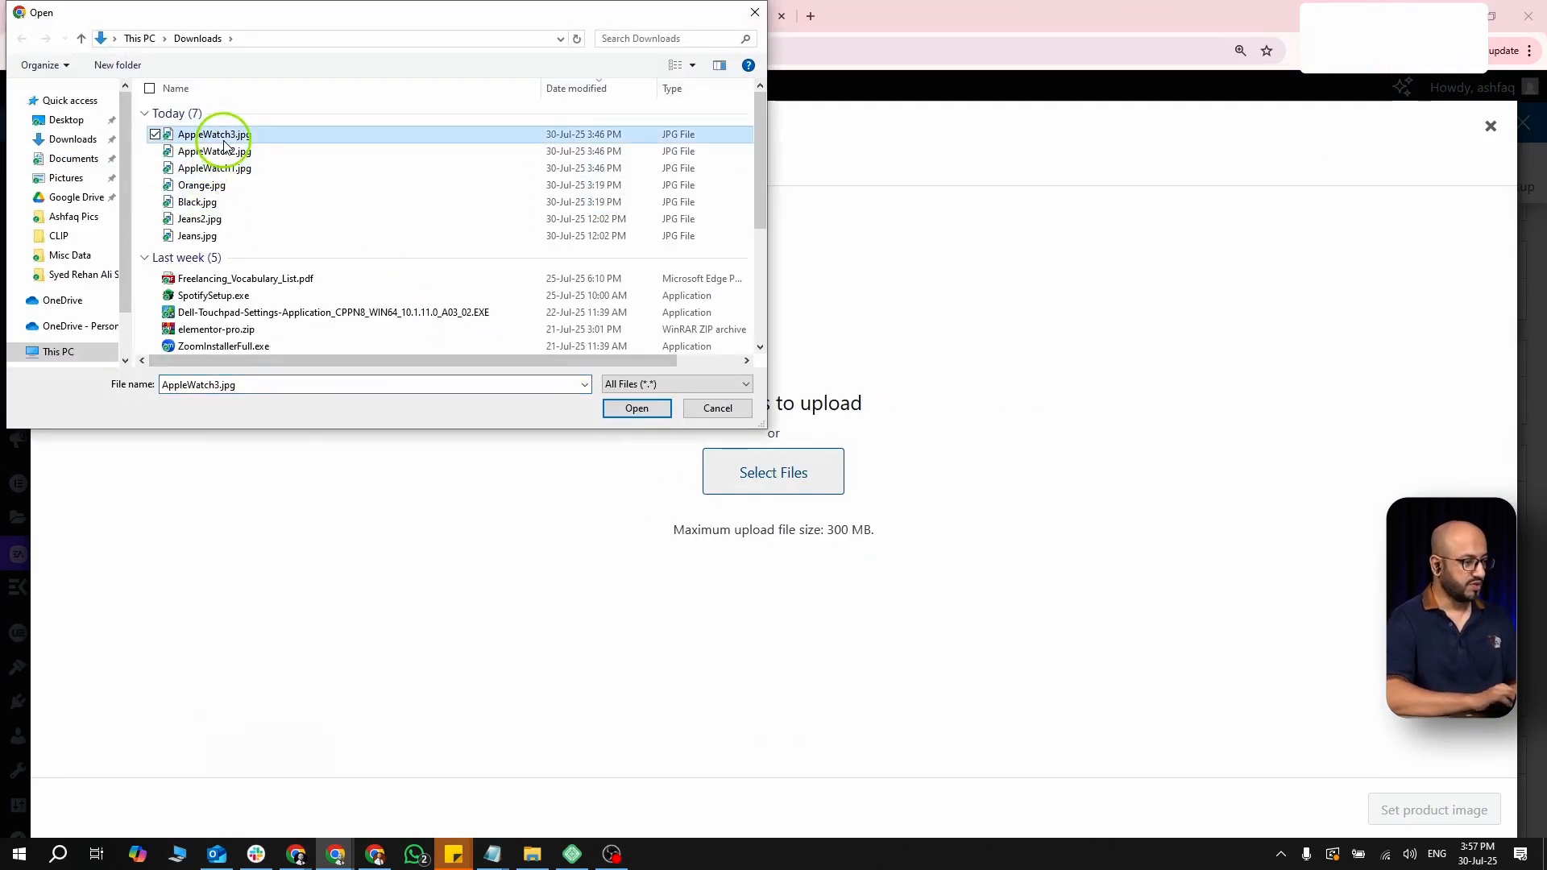
key(shift+Down)
key(shift+Down)
key(Return)
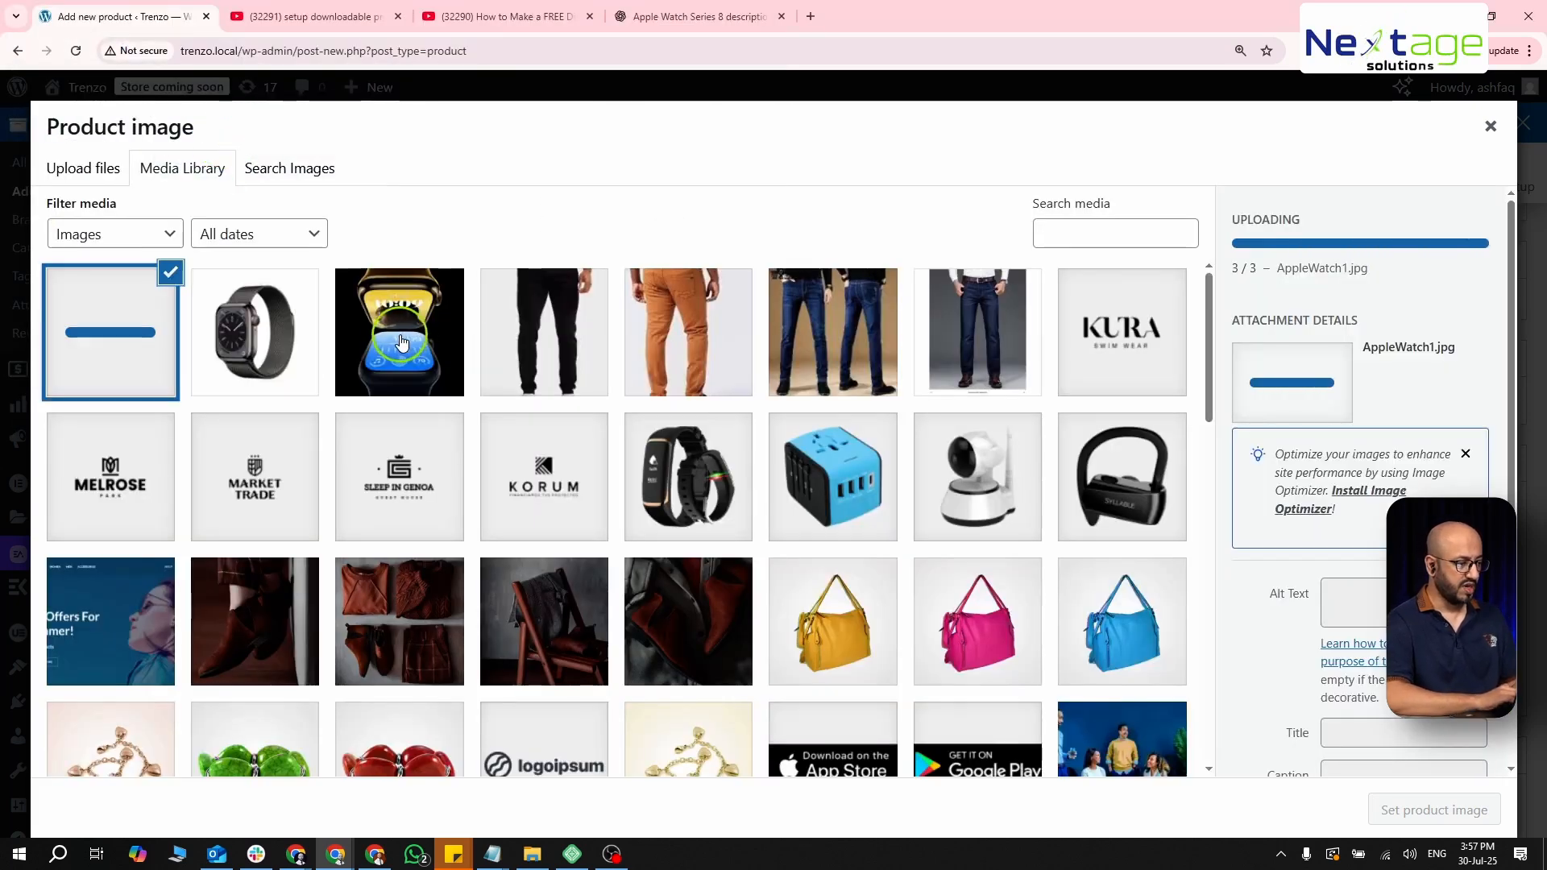
- Set AppleWatch1.jpg, the picture of several colourful watches arranged in a circle, as the product image
click(152, 347)
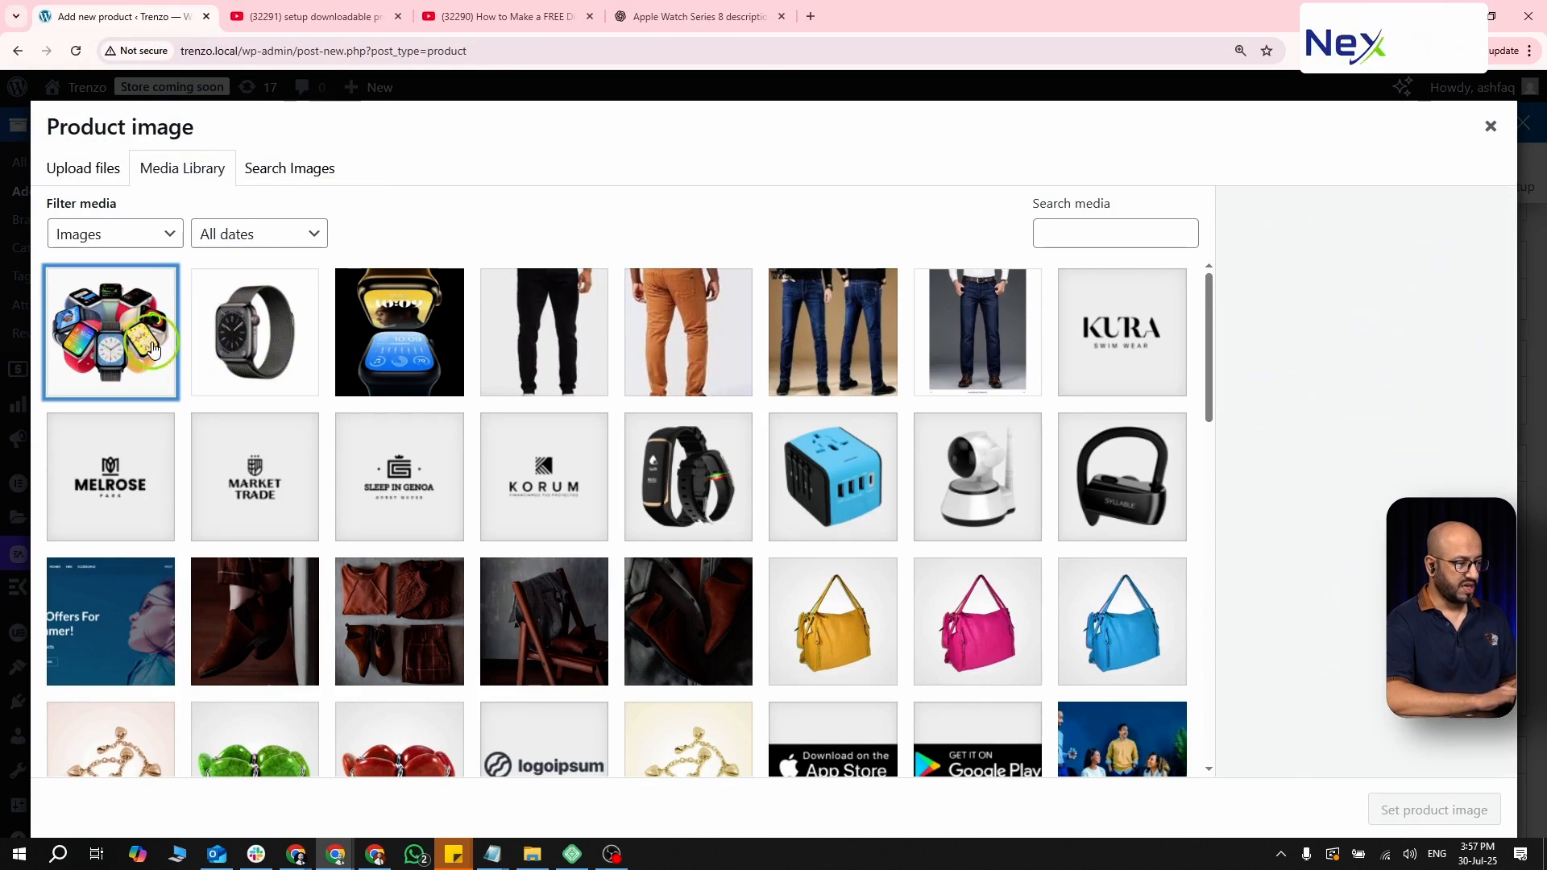
click(152, 347)
click(1426, 811)
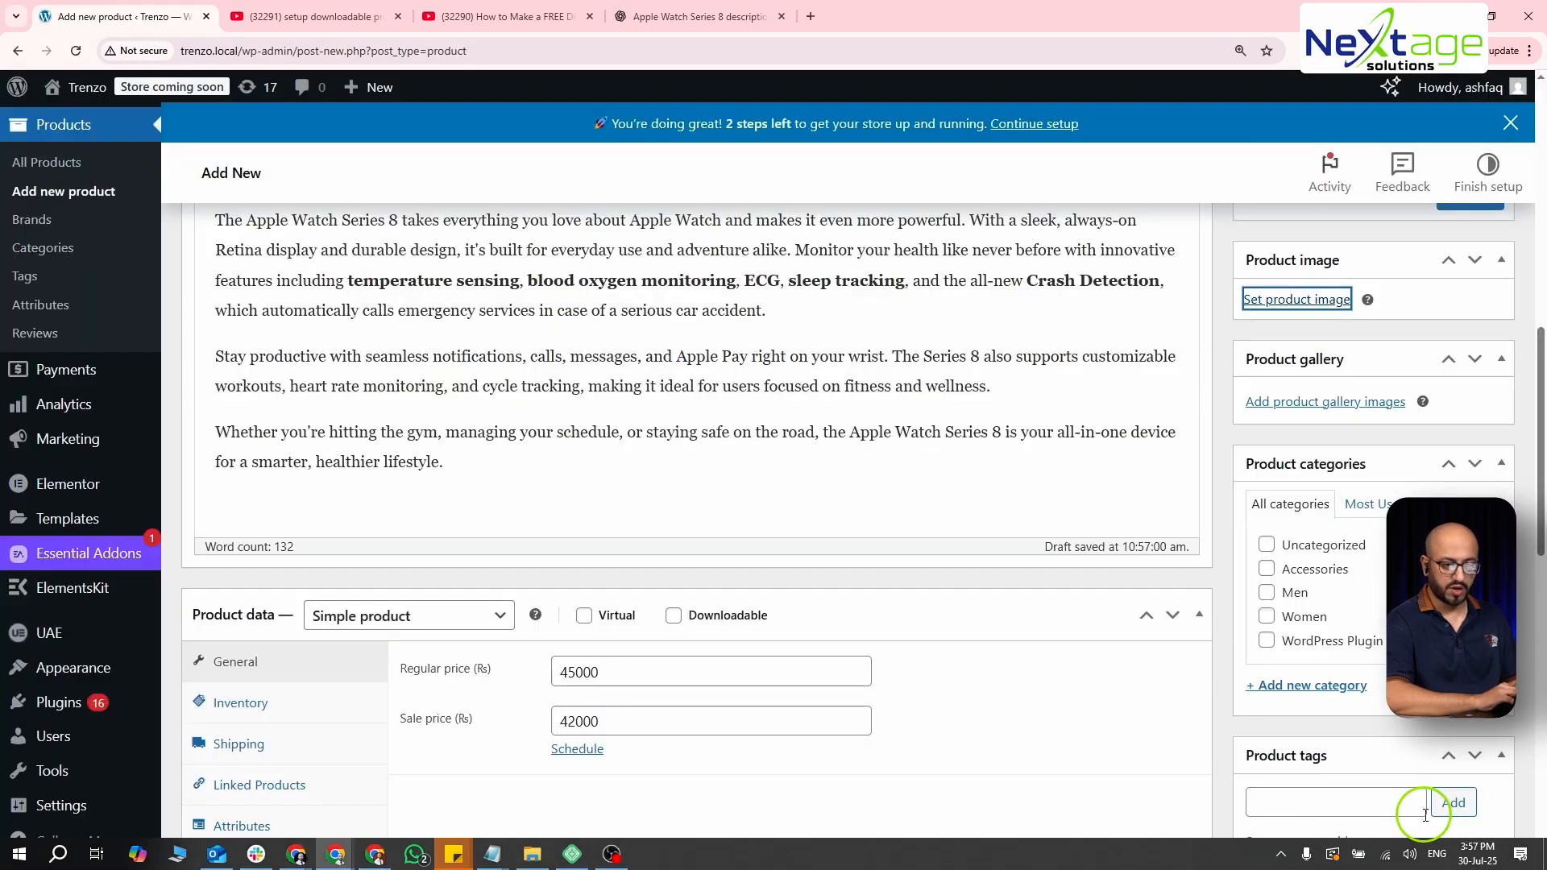
- Publish the Apple Watch Series 8 product
scroll(1280, 640, down, 2)
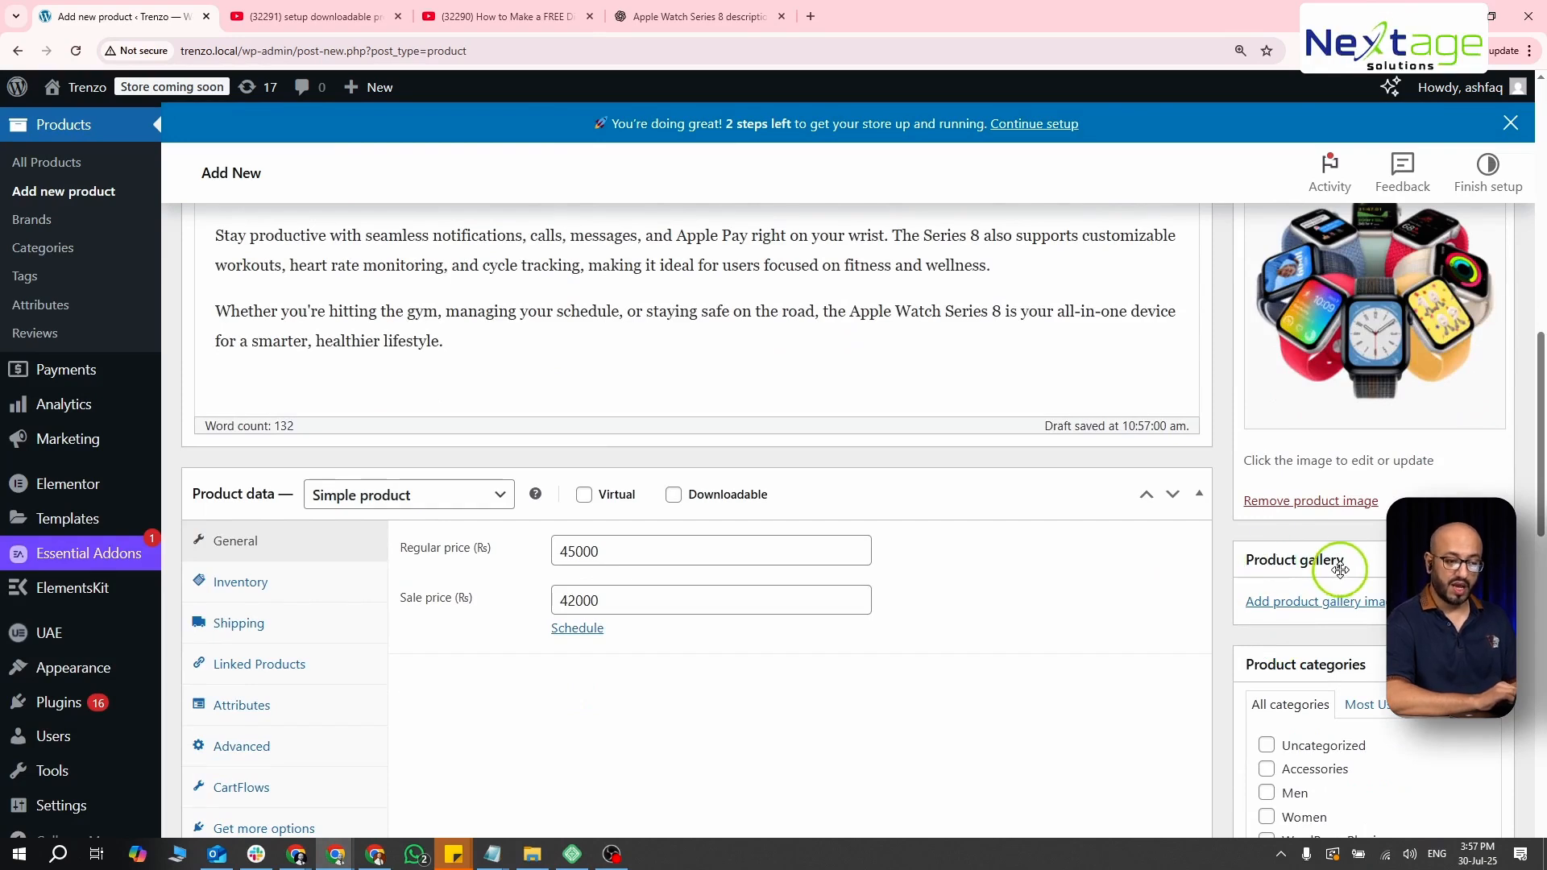
scroll(1340, 571, up, 5)
click(1470, 517)
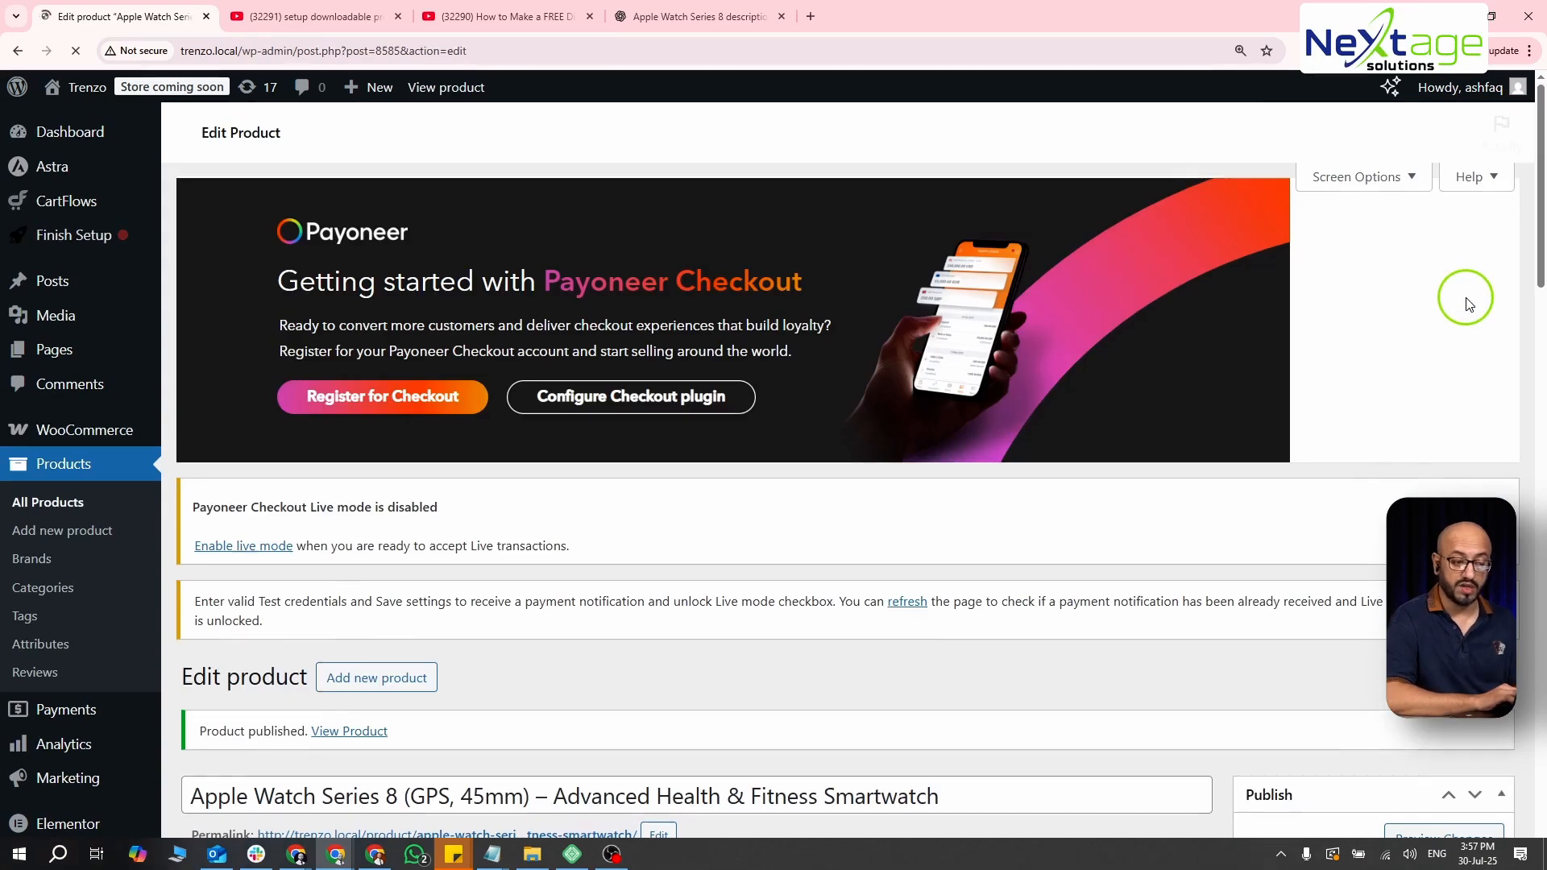
- Preview the published product's page and examine its title, regular and sale prices, short description, long description and image
scroll(1464, 299, down, 6)
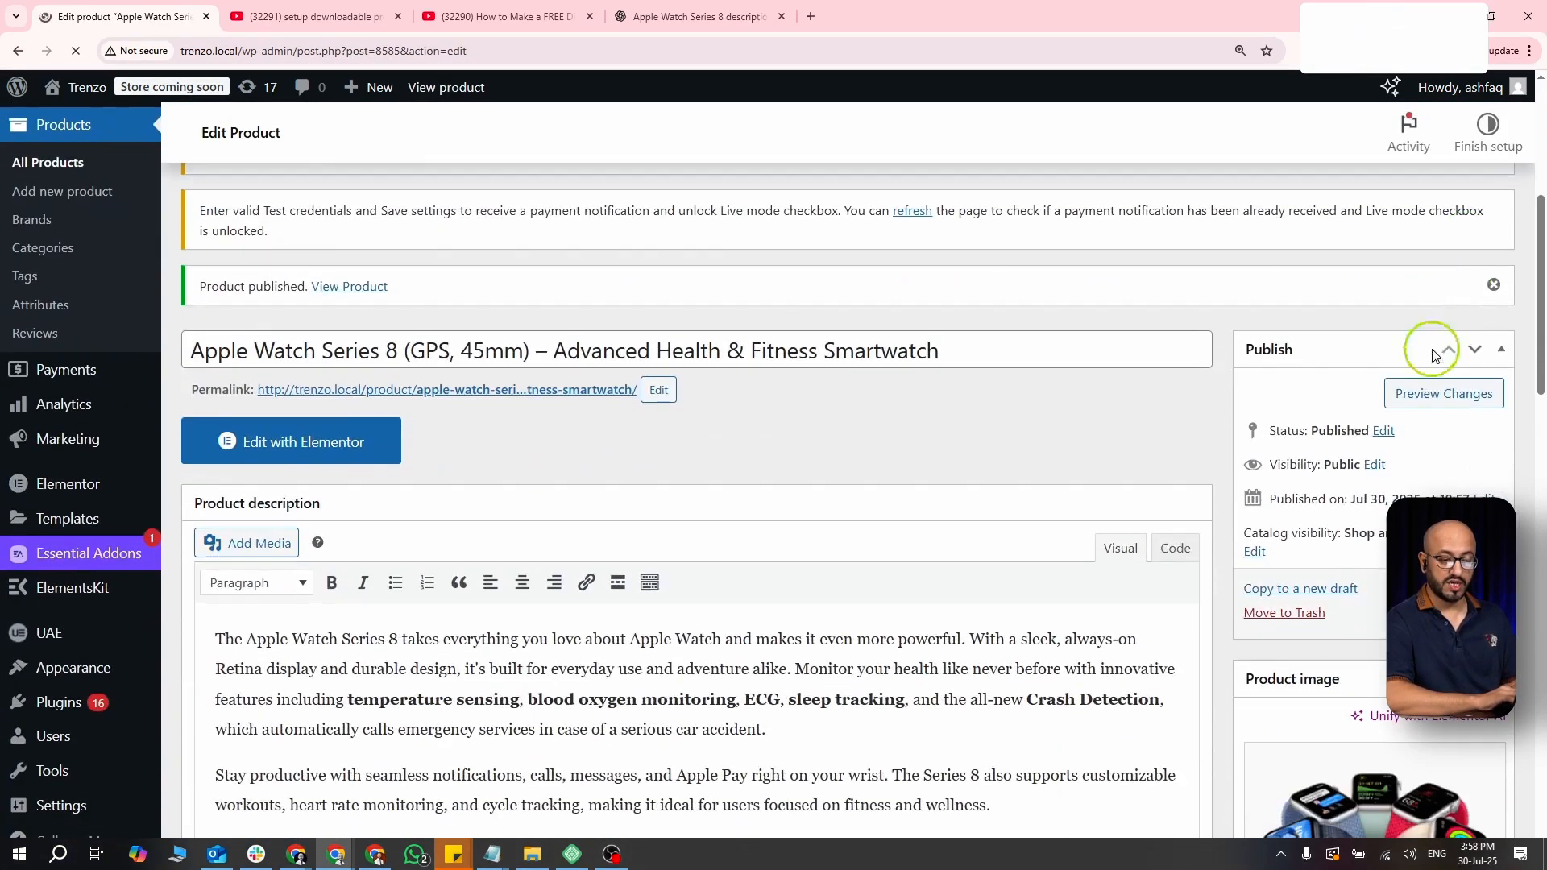
click(1442, 391)
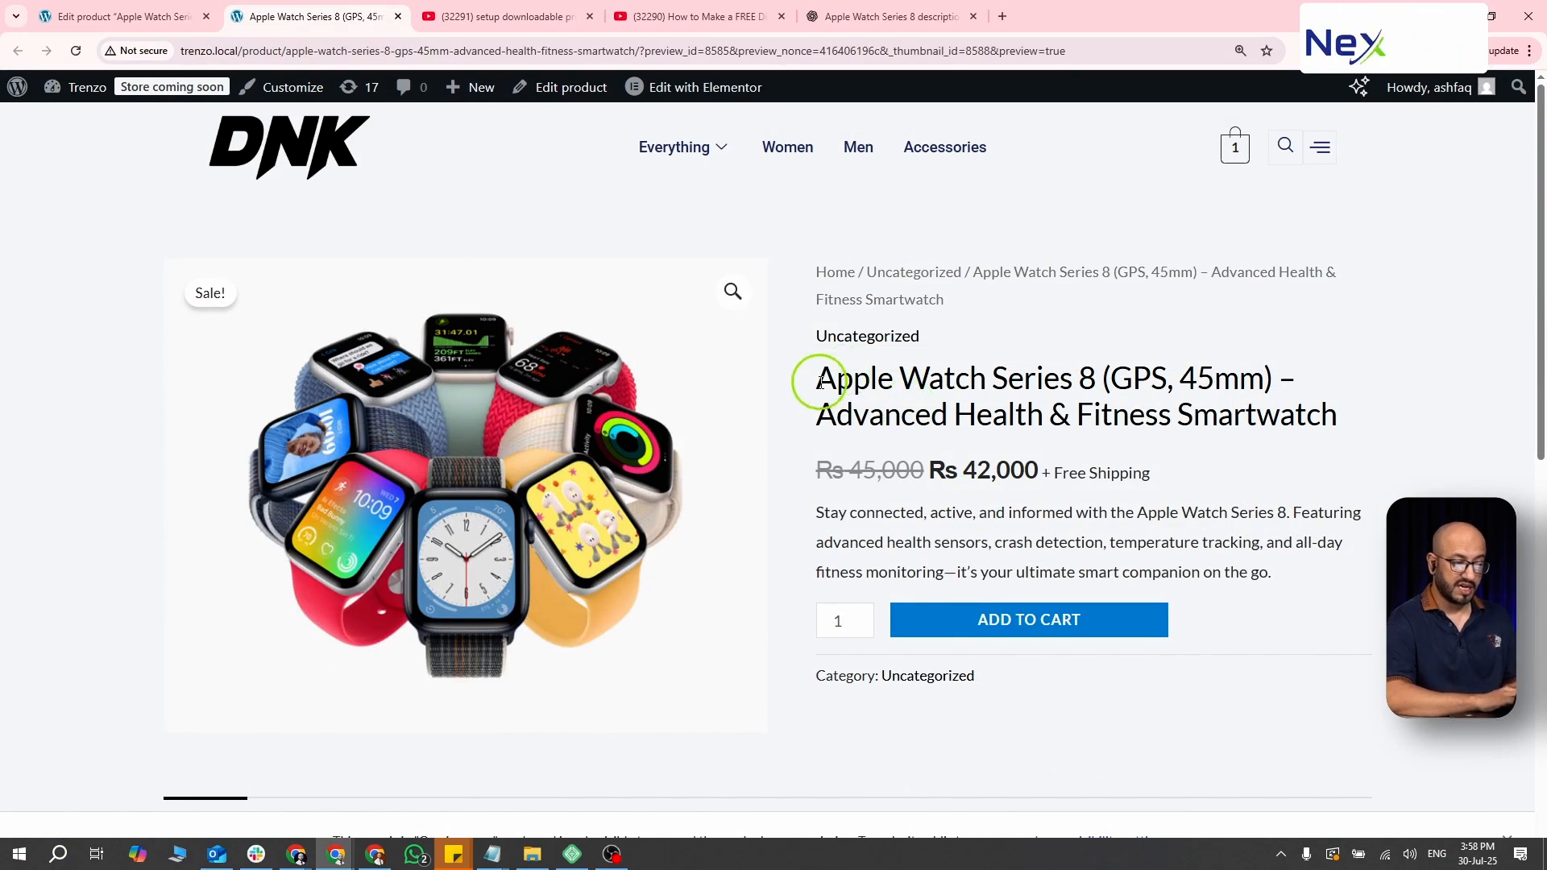
drag(830, 382, 1326, 428)
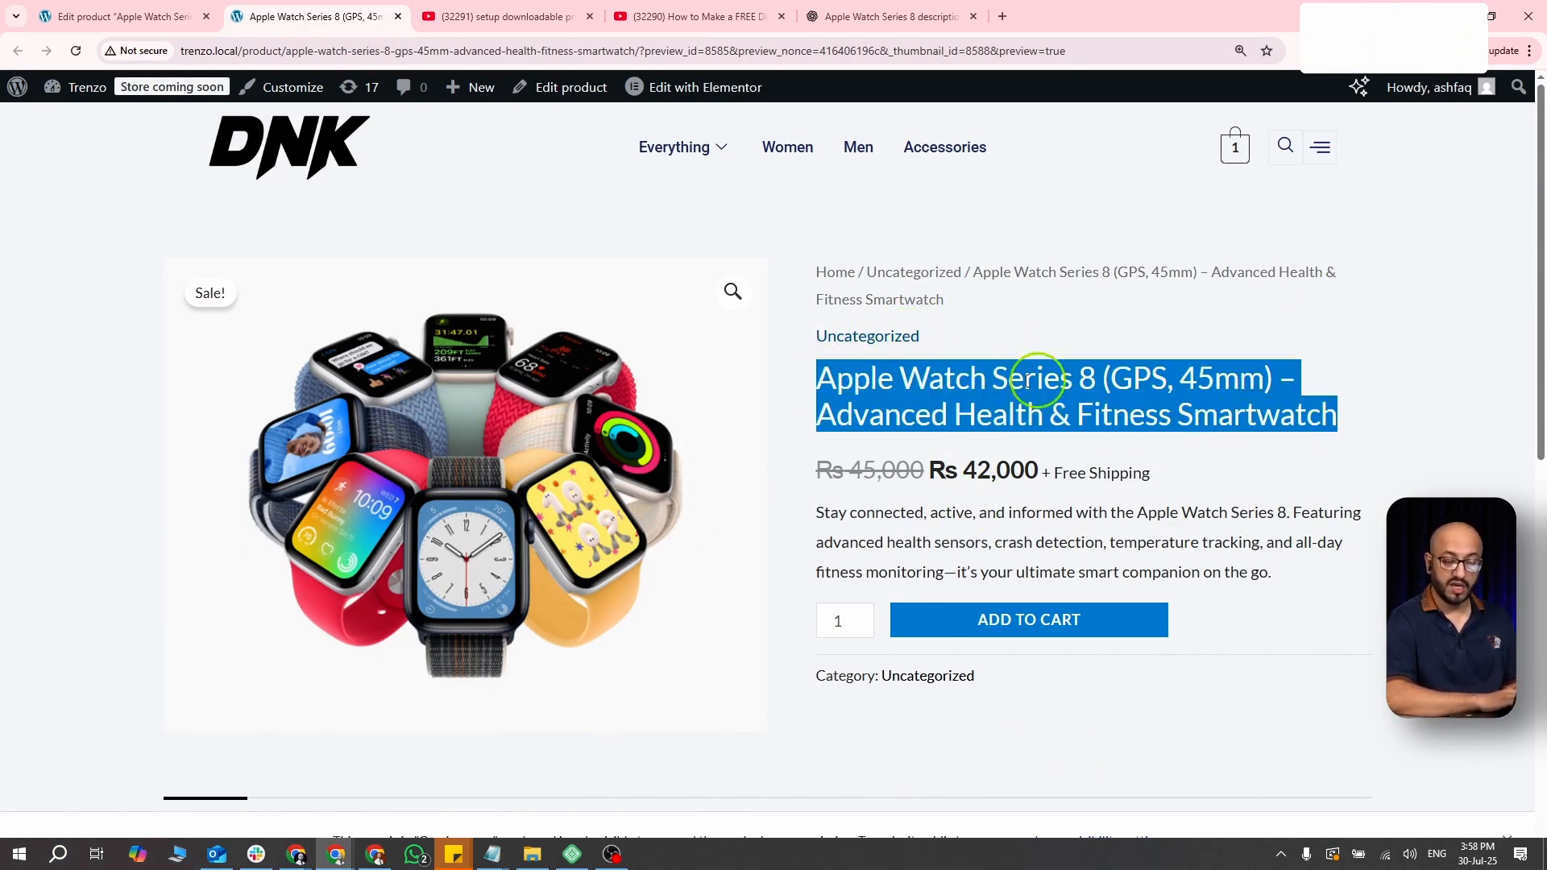
scroll(1086, 402, down, 1)
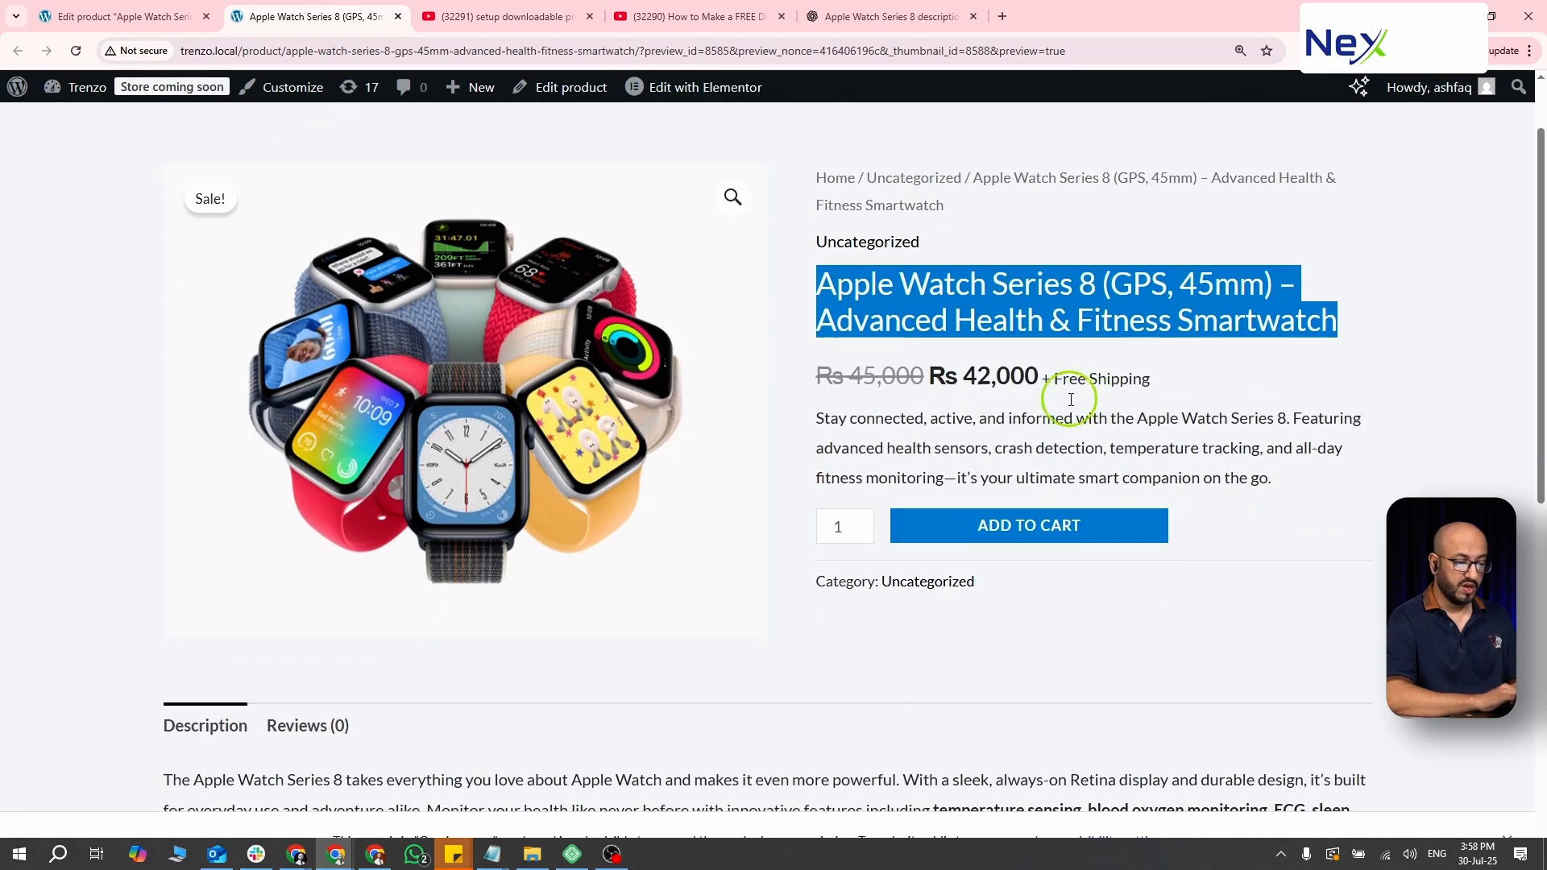
click(816, 375)
drag(816, 375, 920, 372)
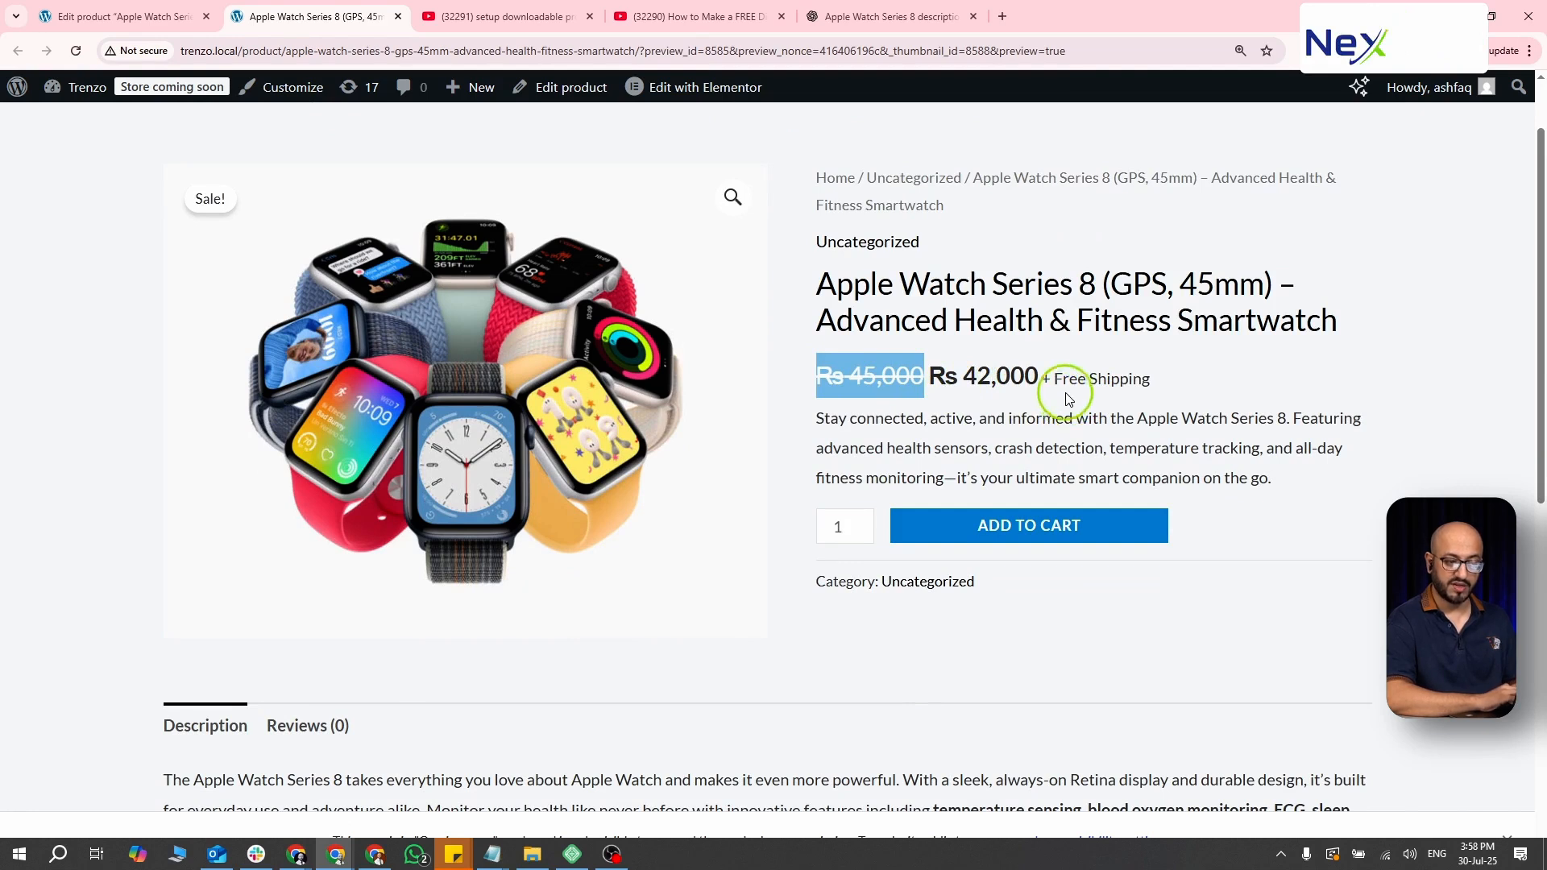
click(1147, 373)
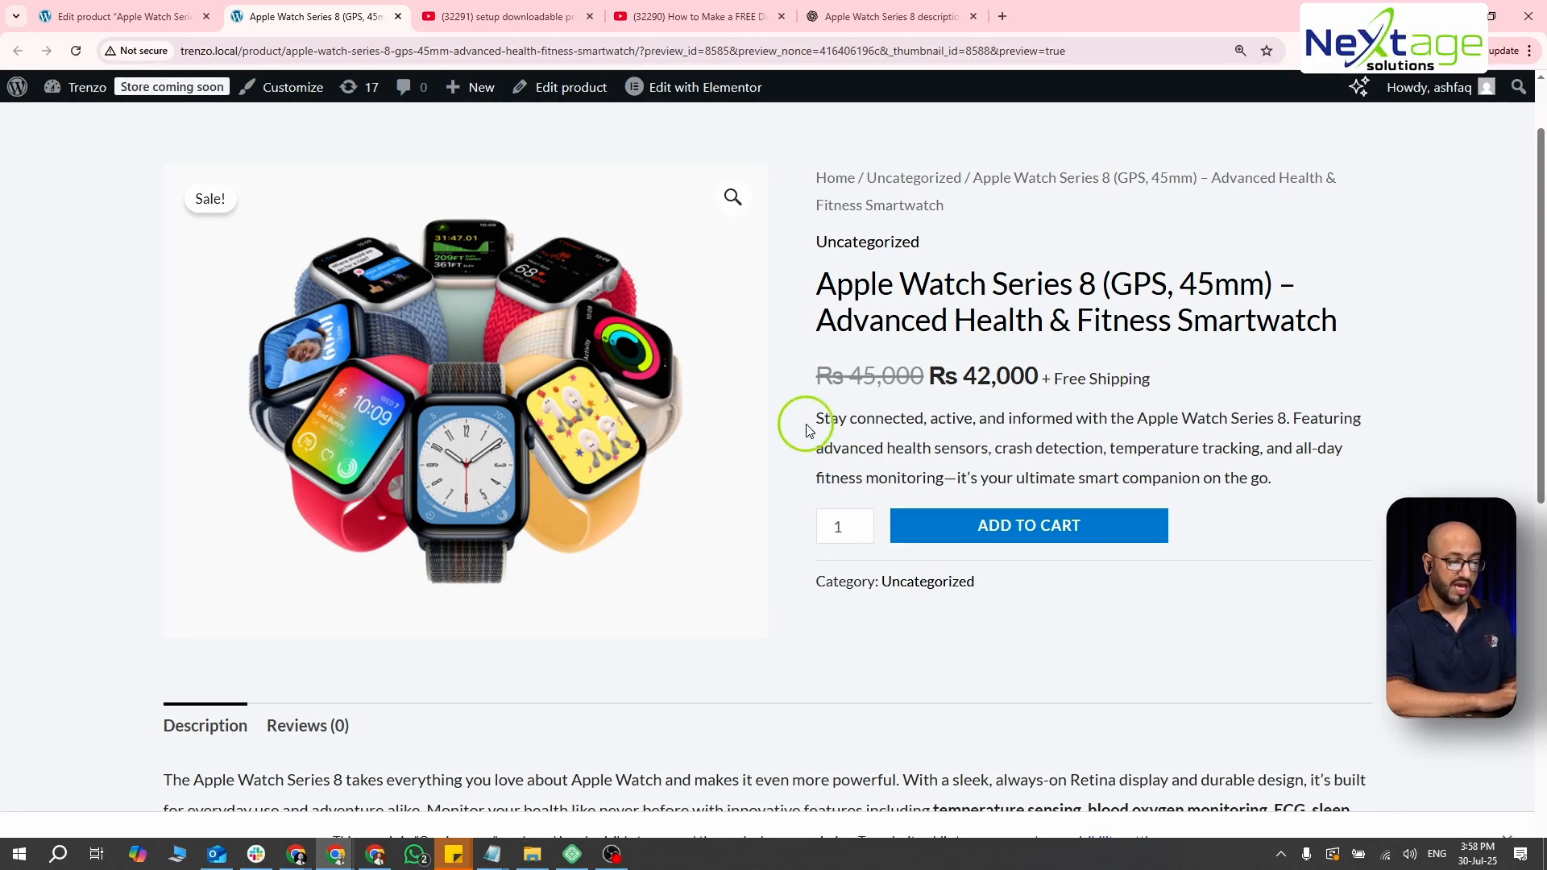
drag(819, 428, 1278, 474)
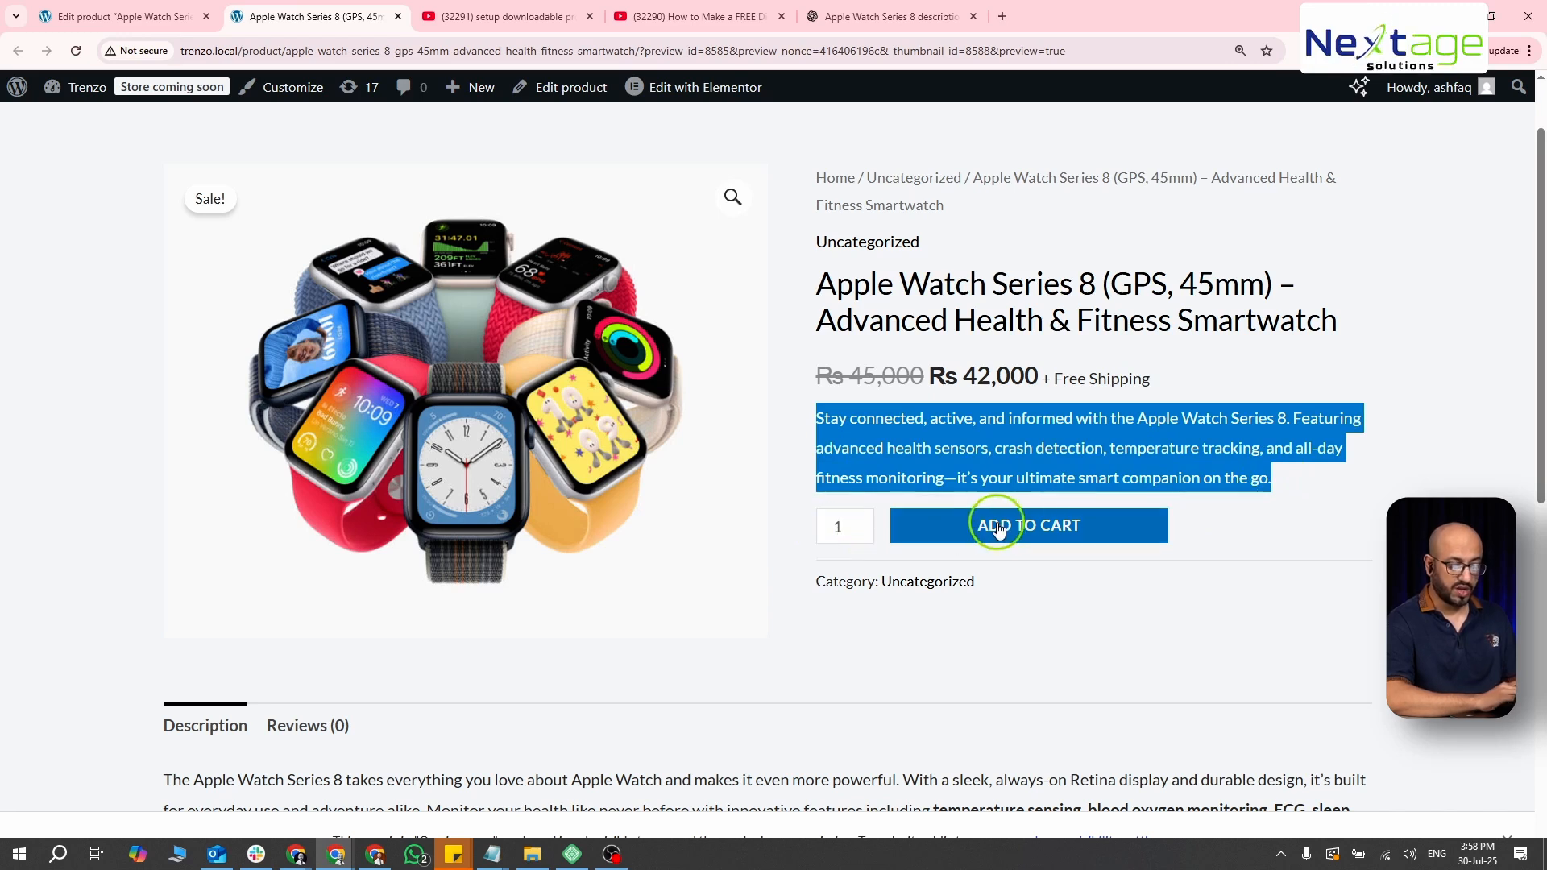
scroll(997, 546, down, 2)
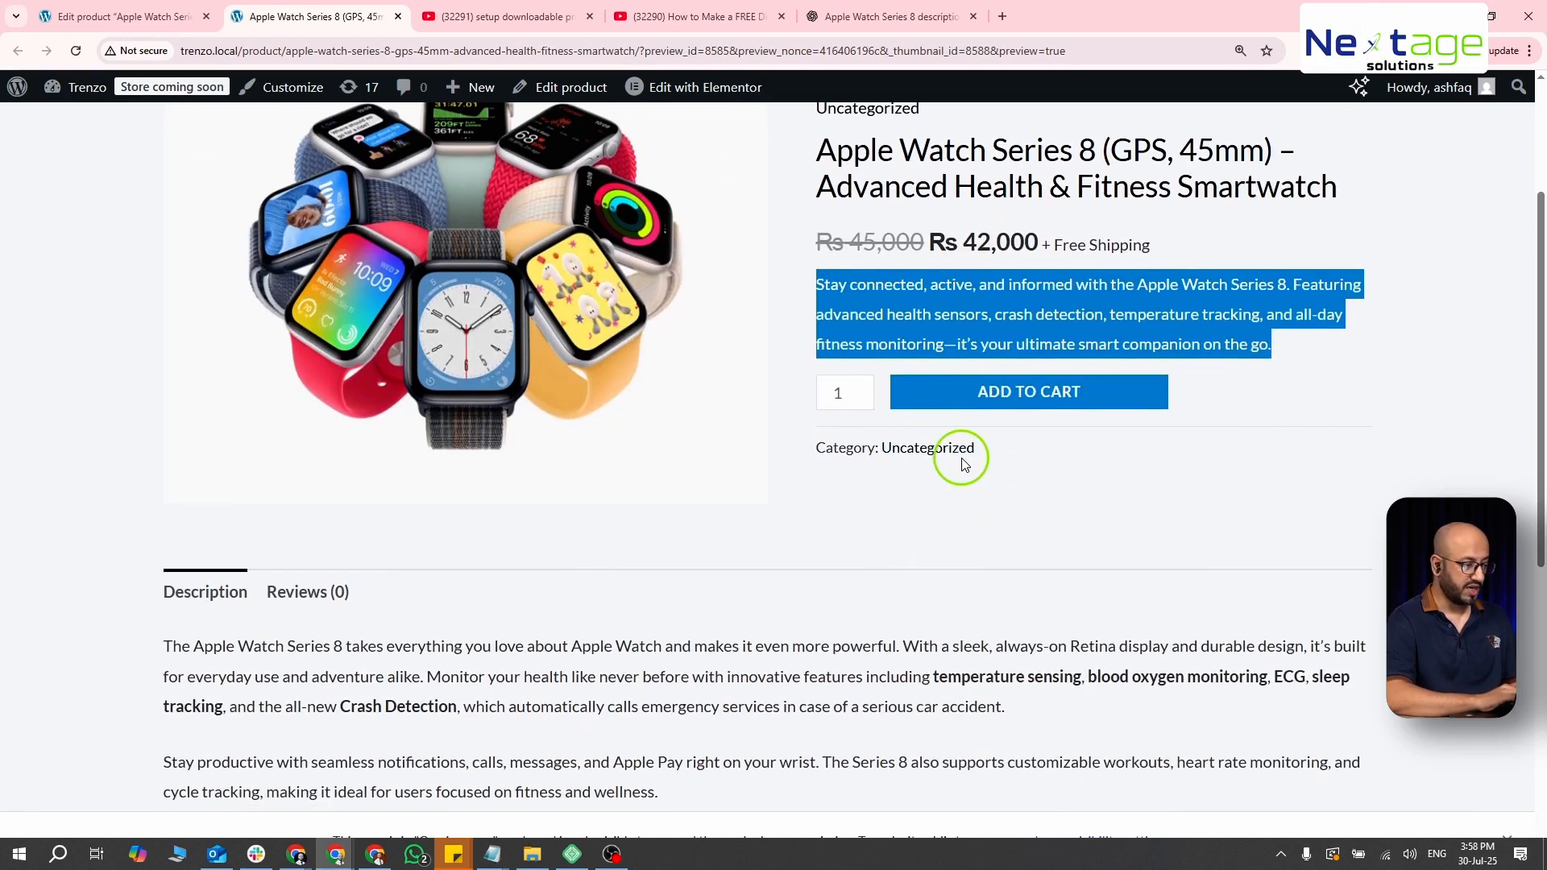
scroll(964, 465, down, 5)
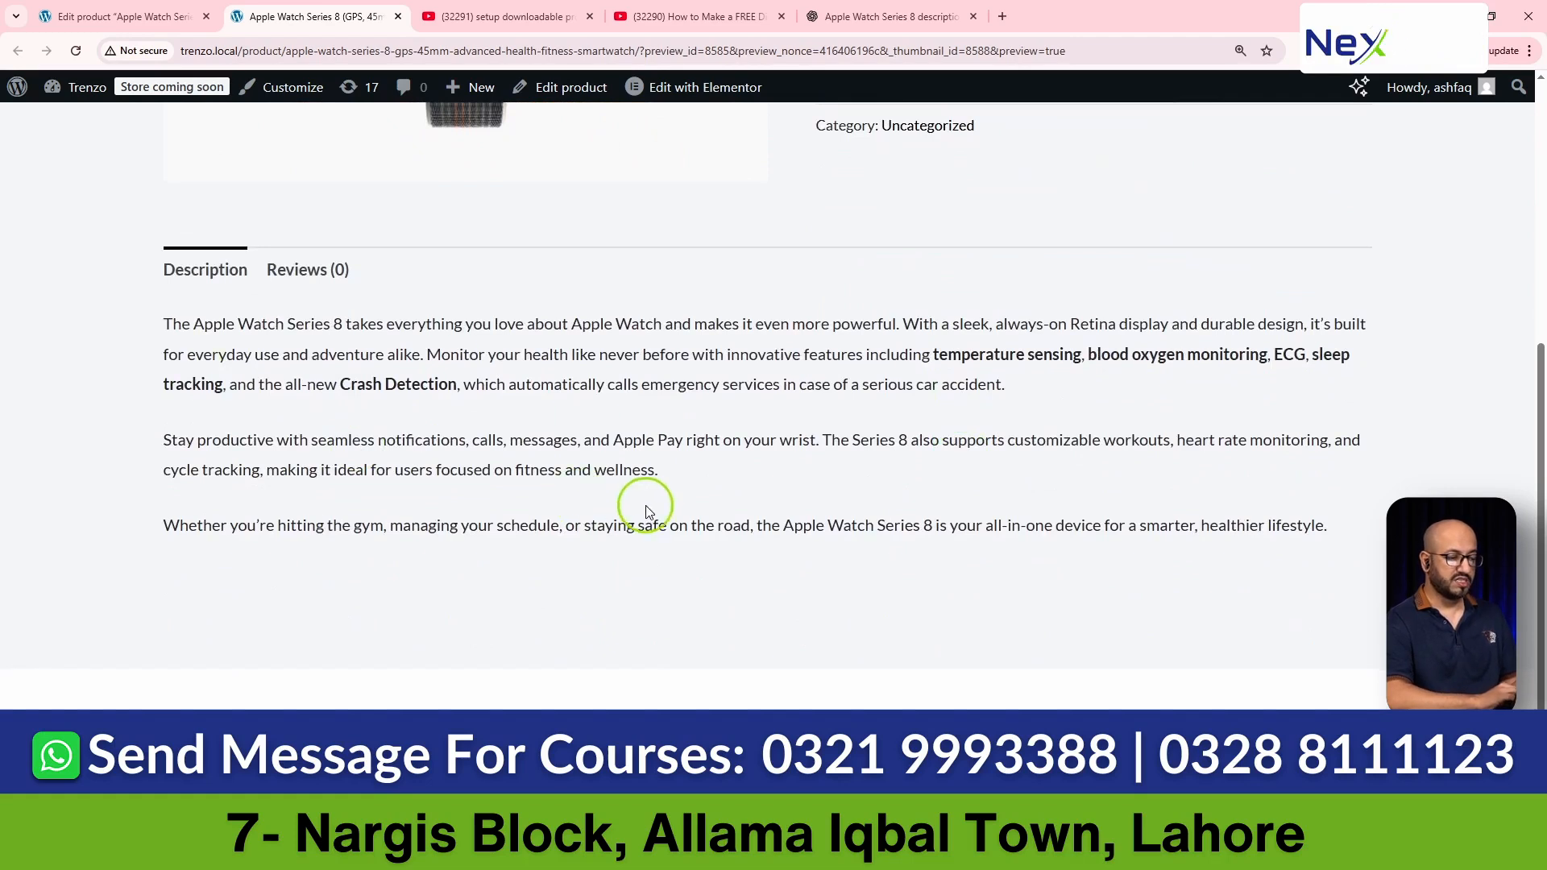
scroll(648, 513, up, 6)
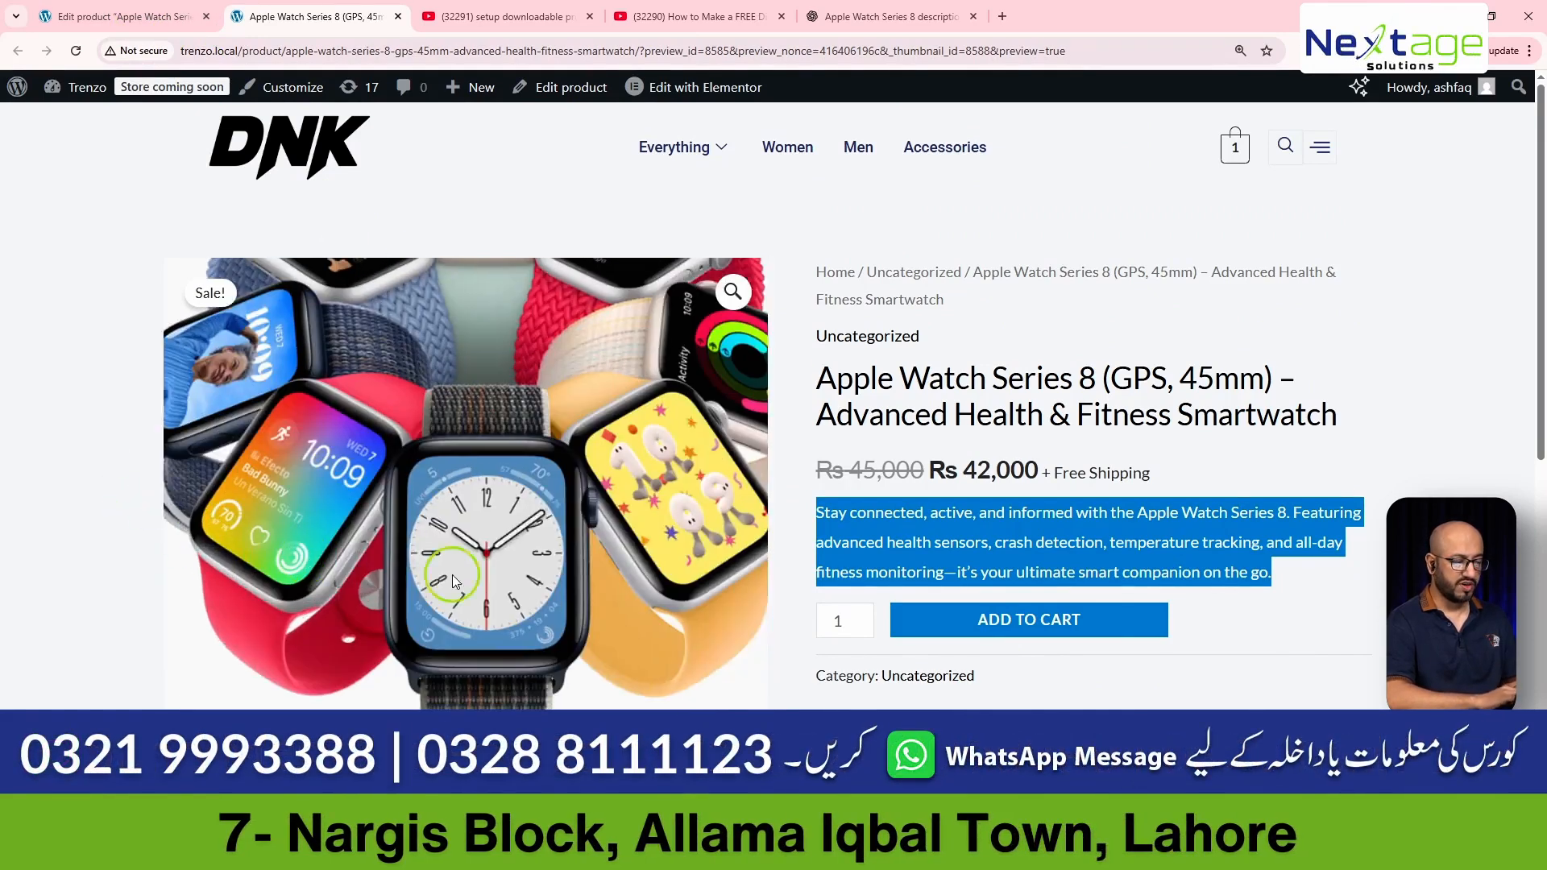
- Return to editing the product and add AppleWatch2.jpg and AppleWatch3.jpg to its product gallery
click(133, 17)
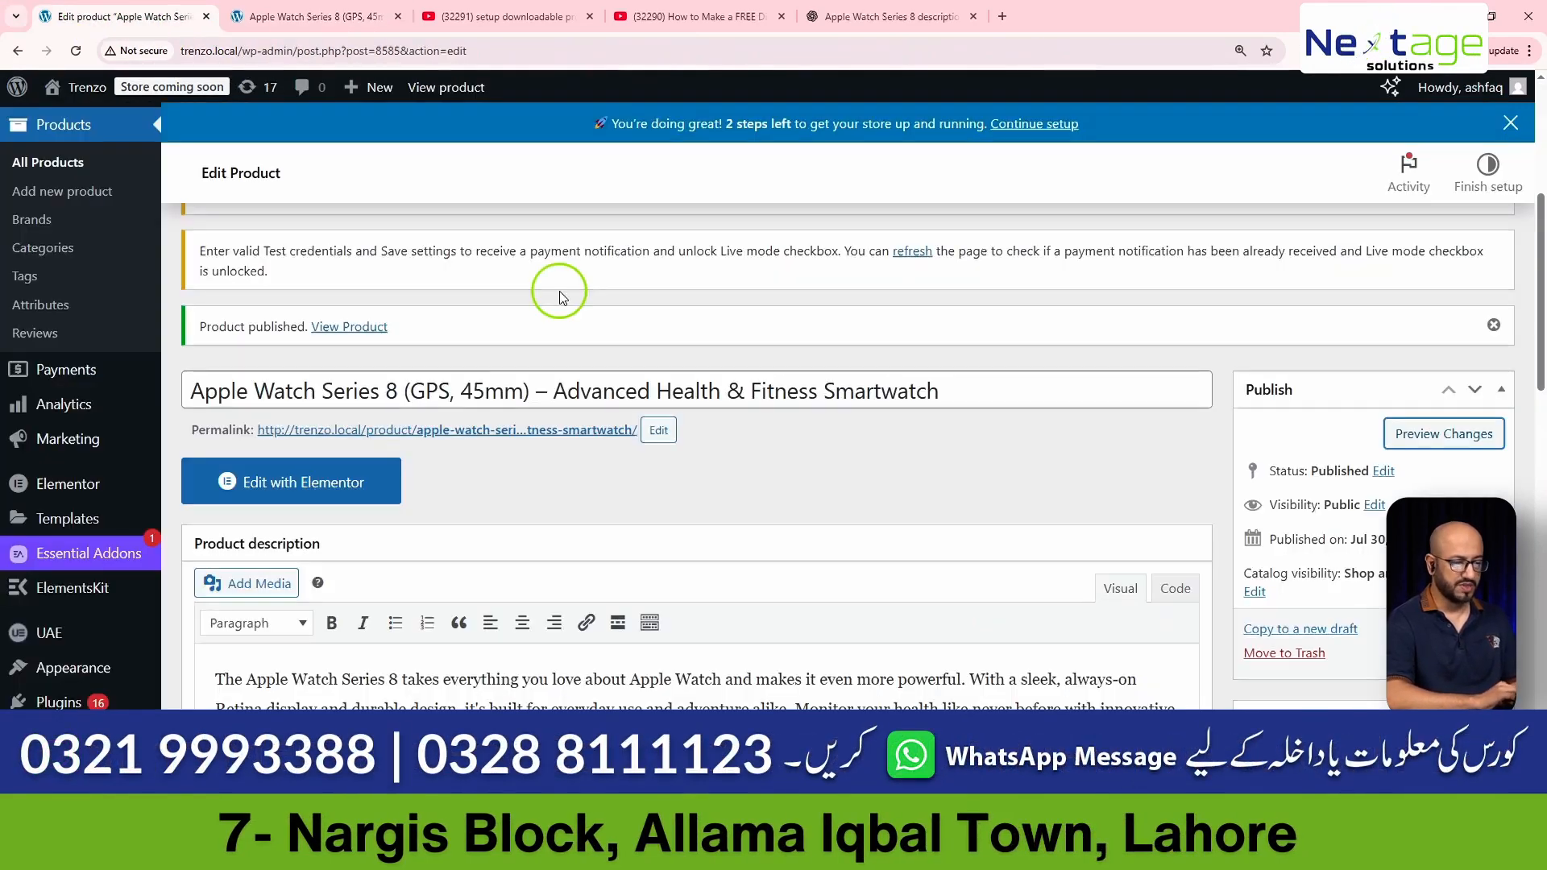
scroll(1312, 585, down, 9)
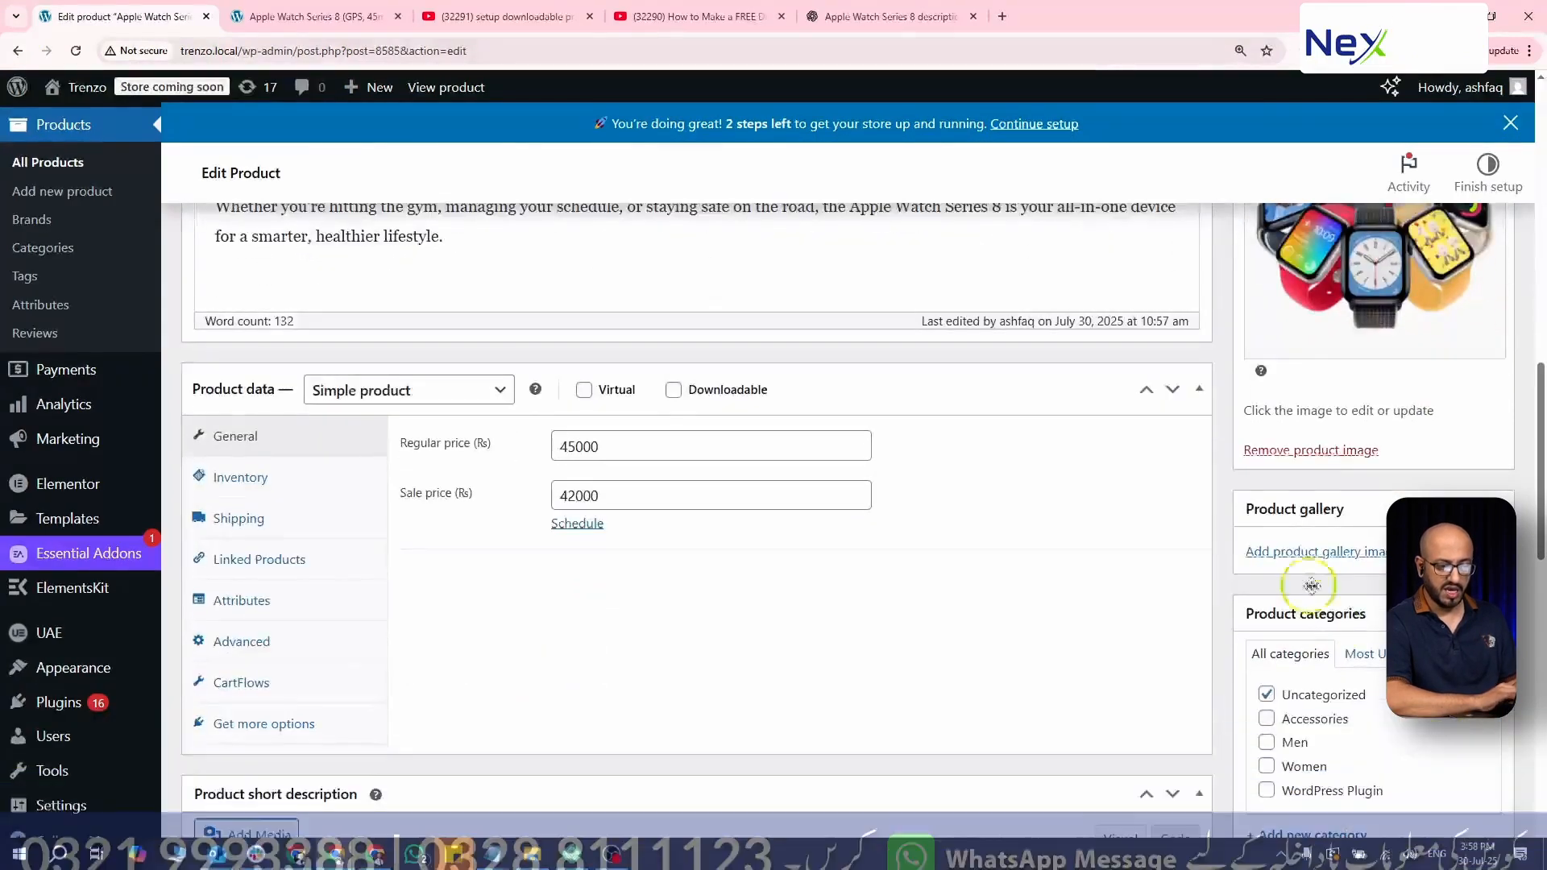
click(1317, 558)
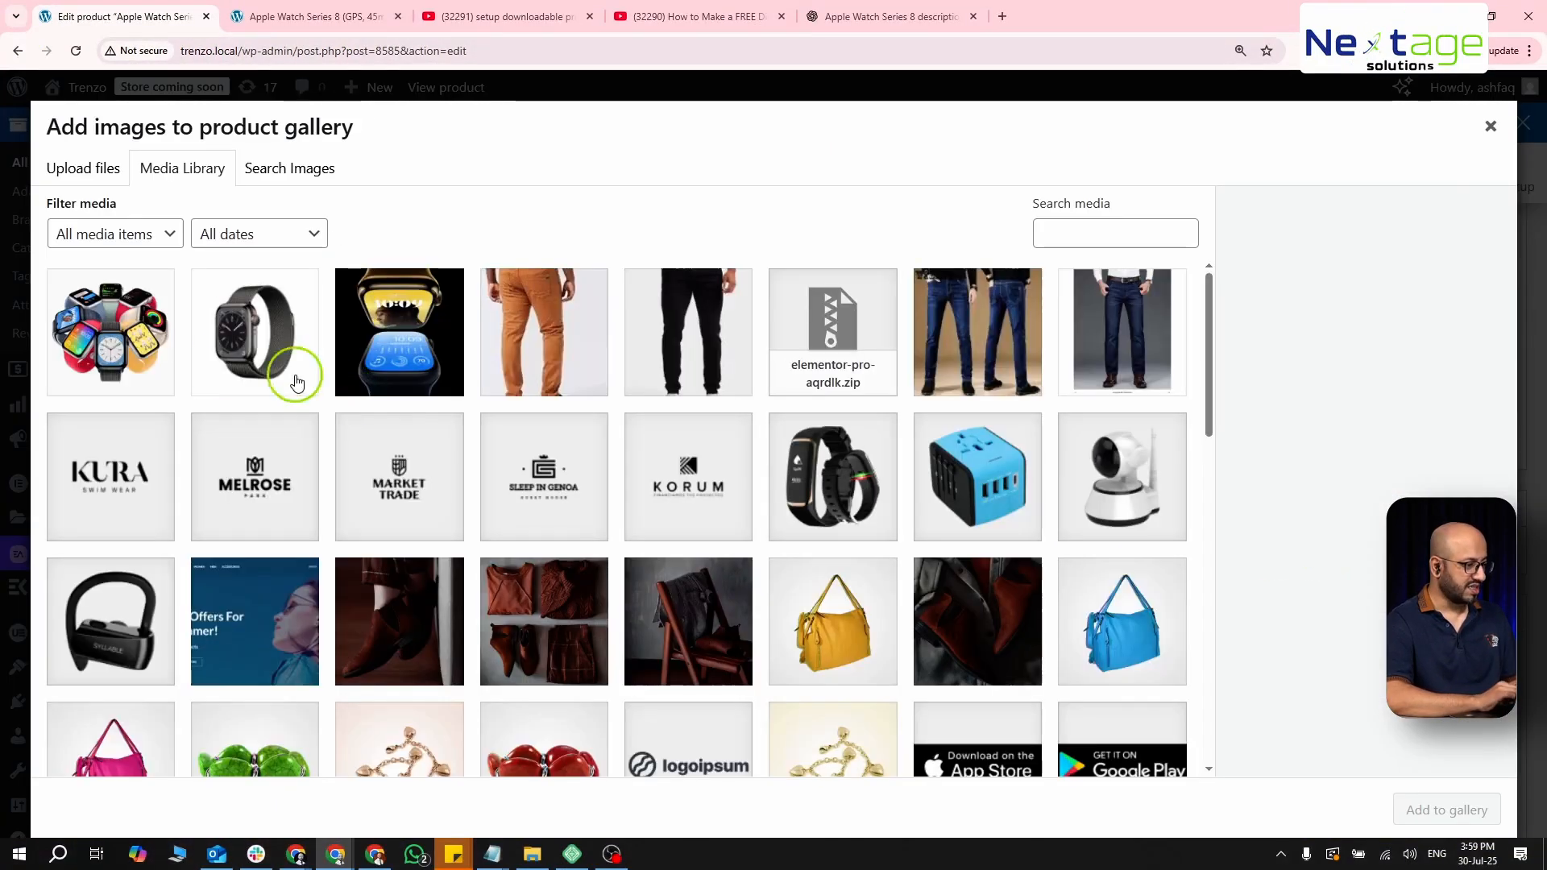
click(238, 335)
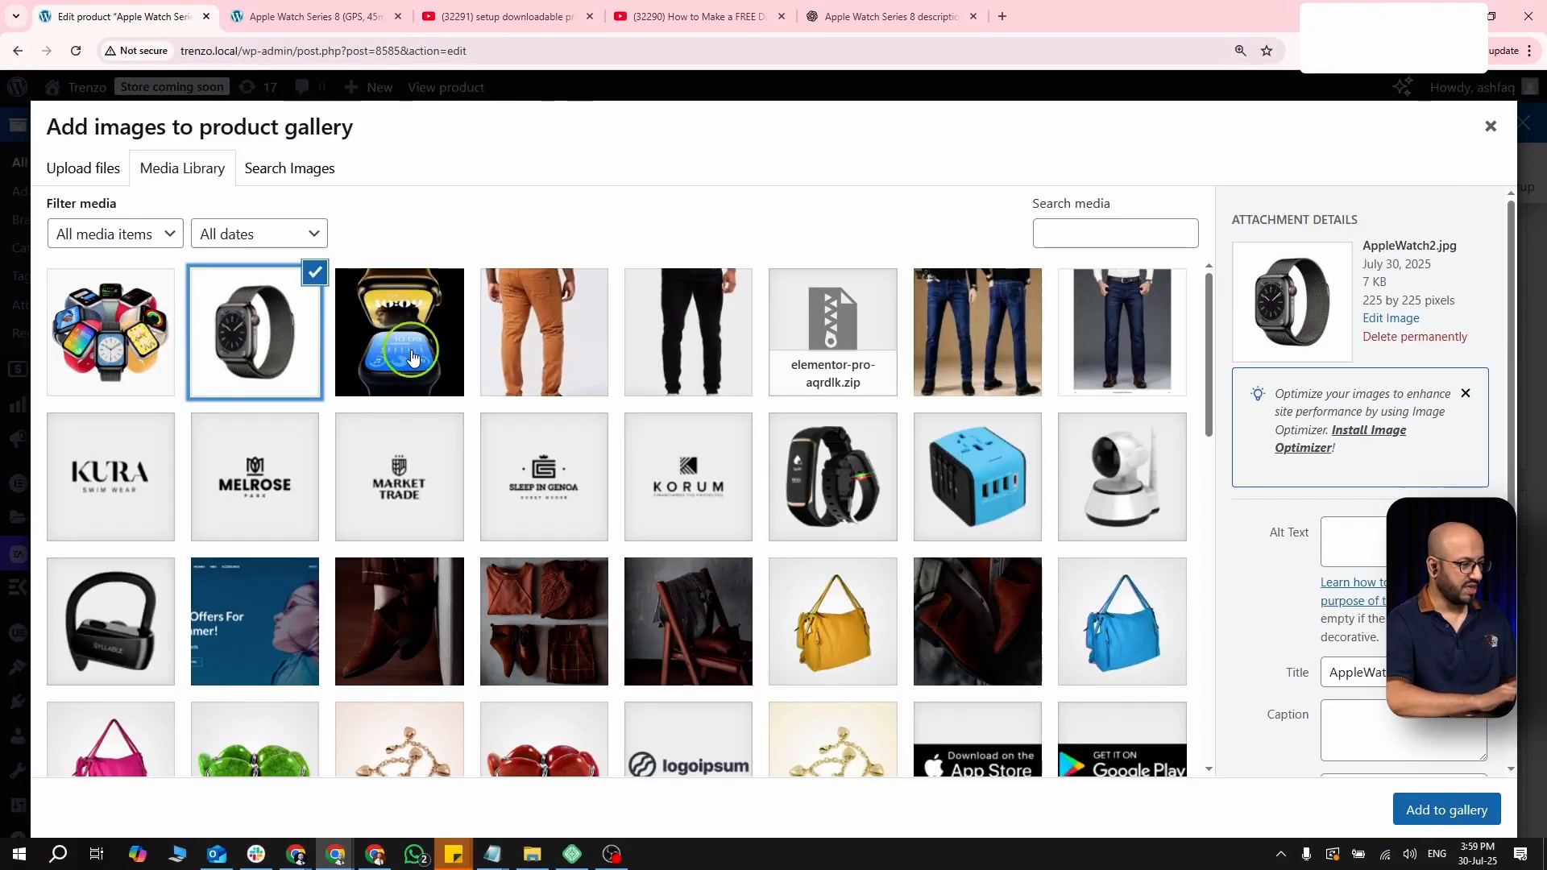
click(415, 360)
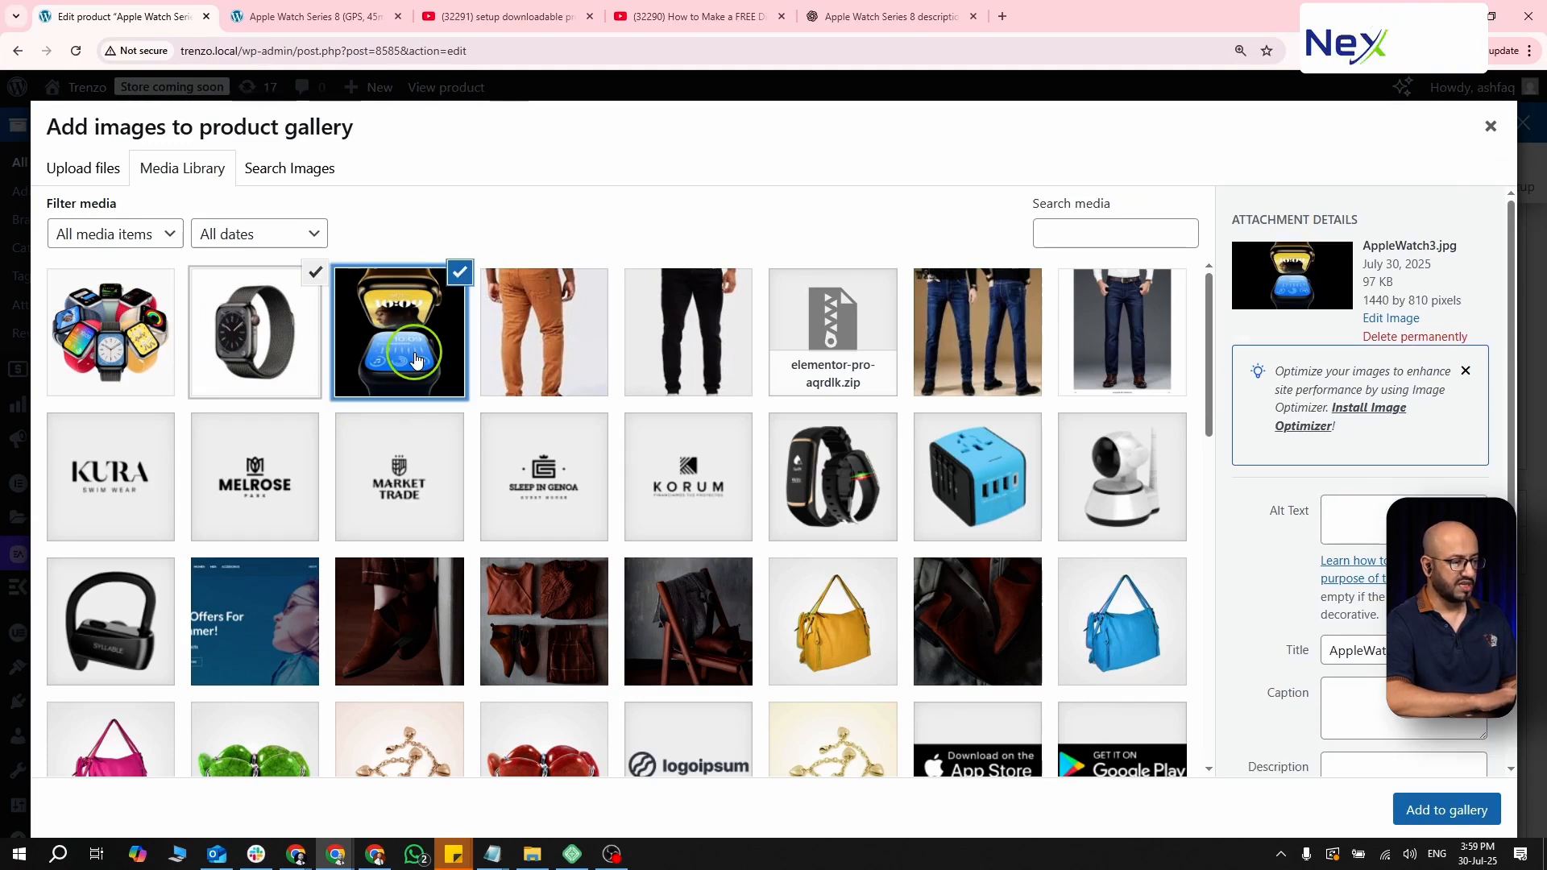
click(1455, 808)
scroll(1373, 666, down, 6)
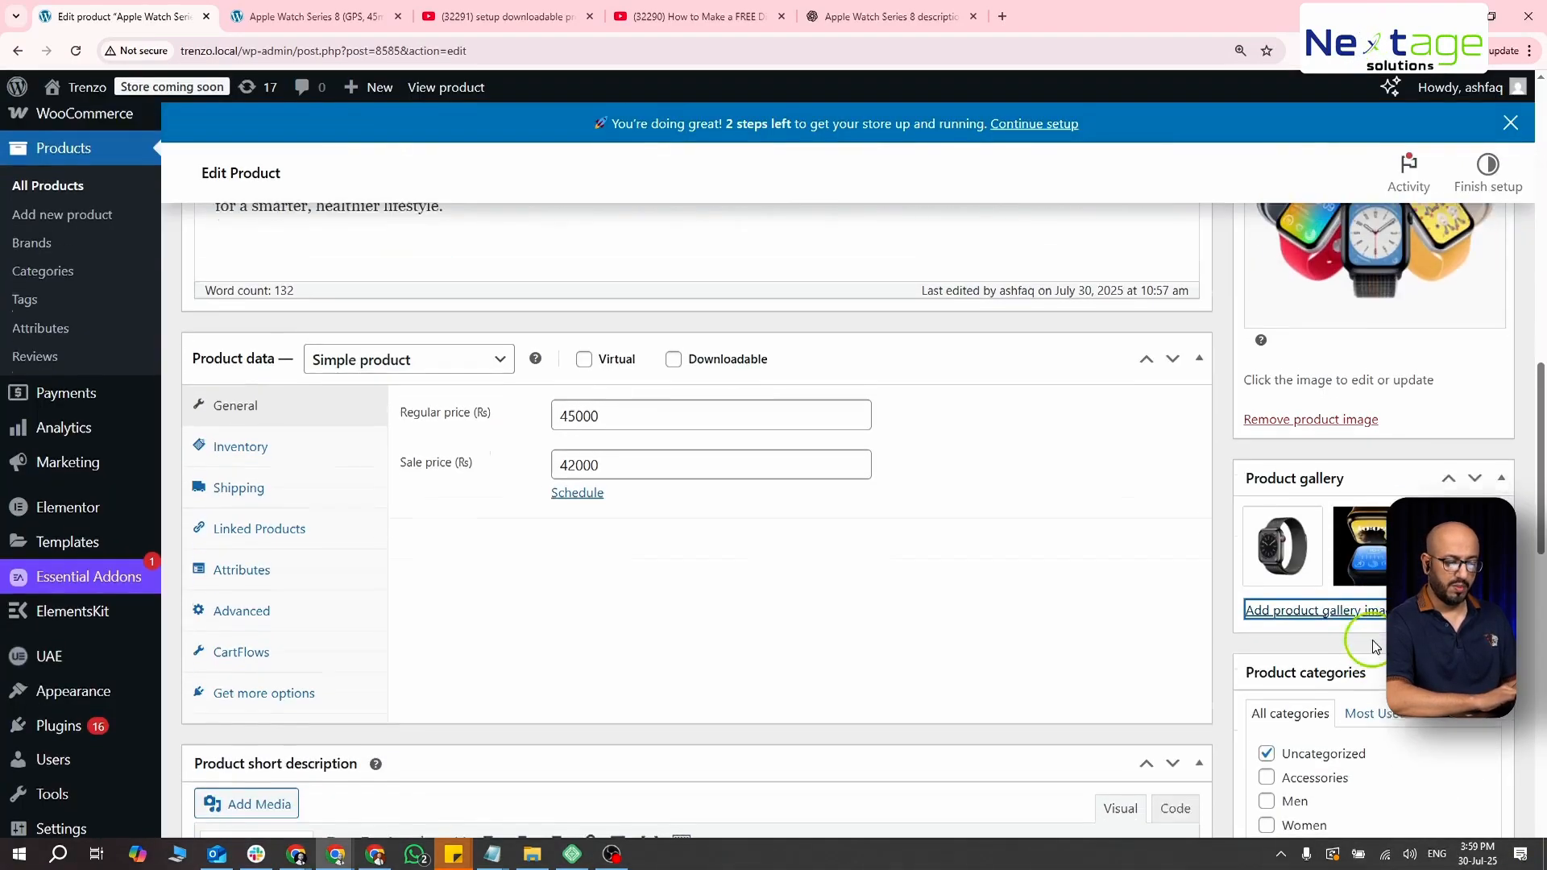
- Remove the product from the Uncategorized category and add it to a new category named Smart Watches
scroll(1370, 643, up, 1)
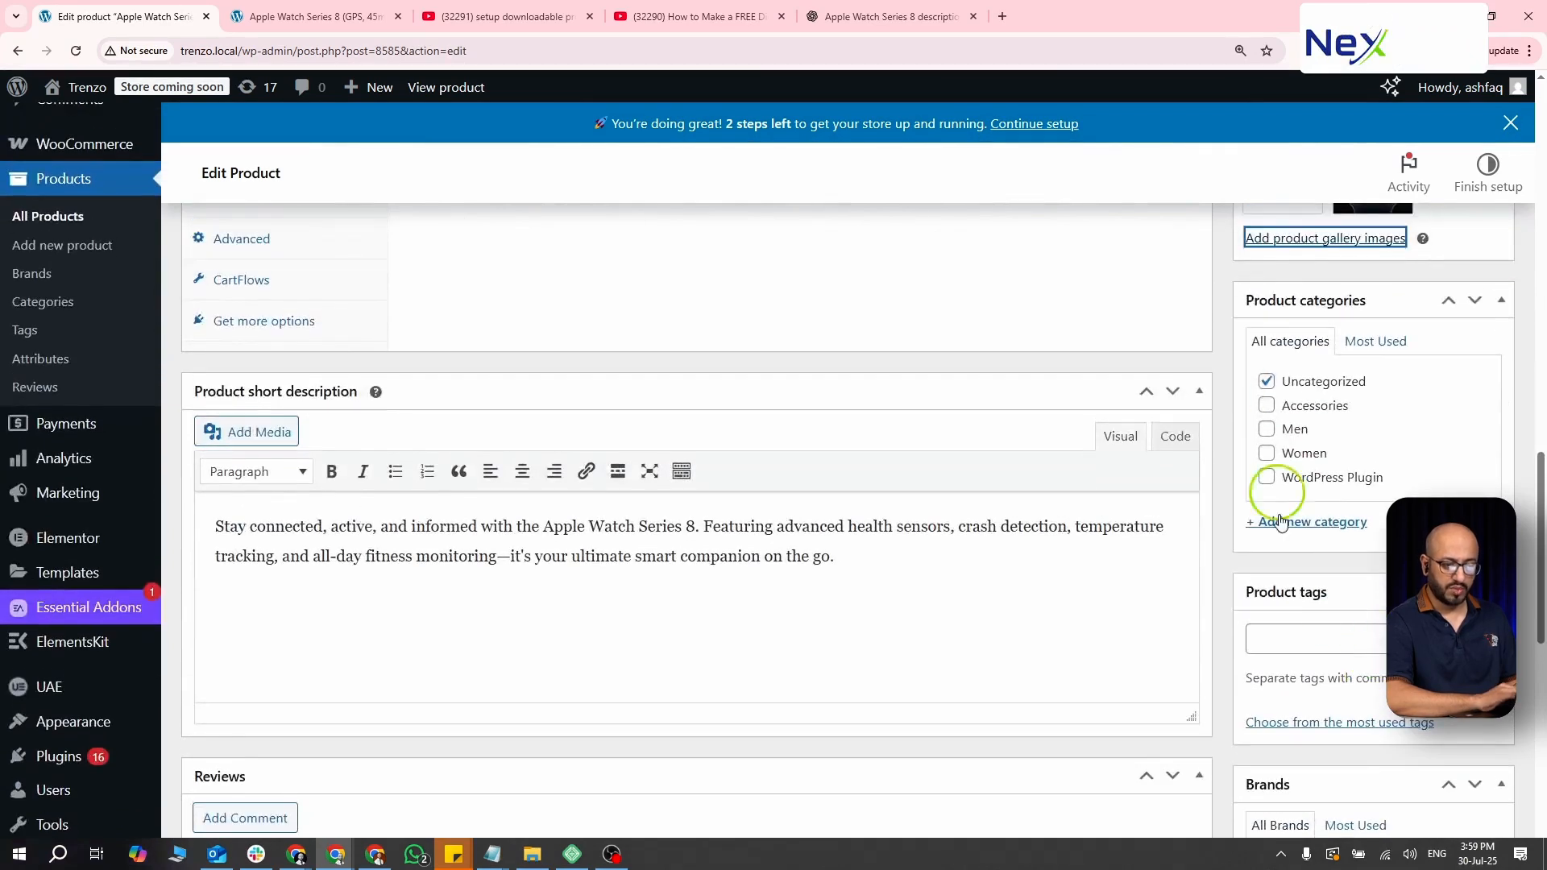
click(1267, 382)
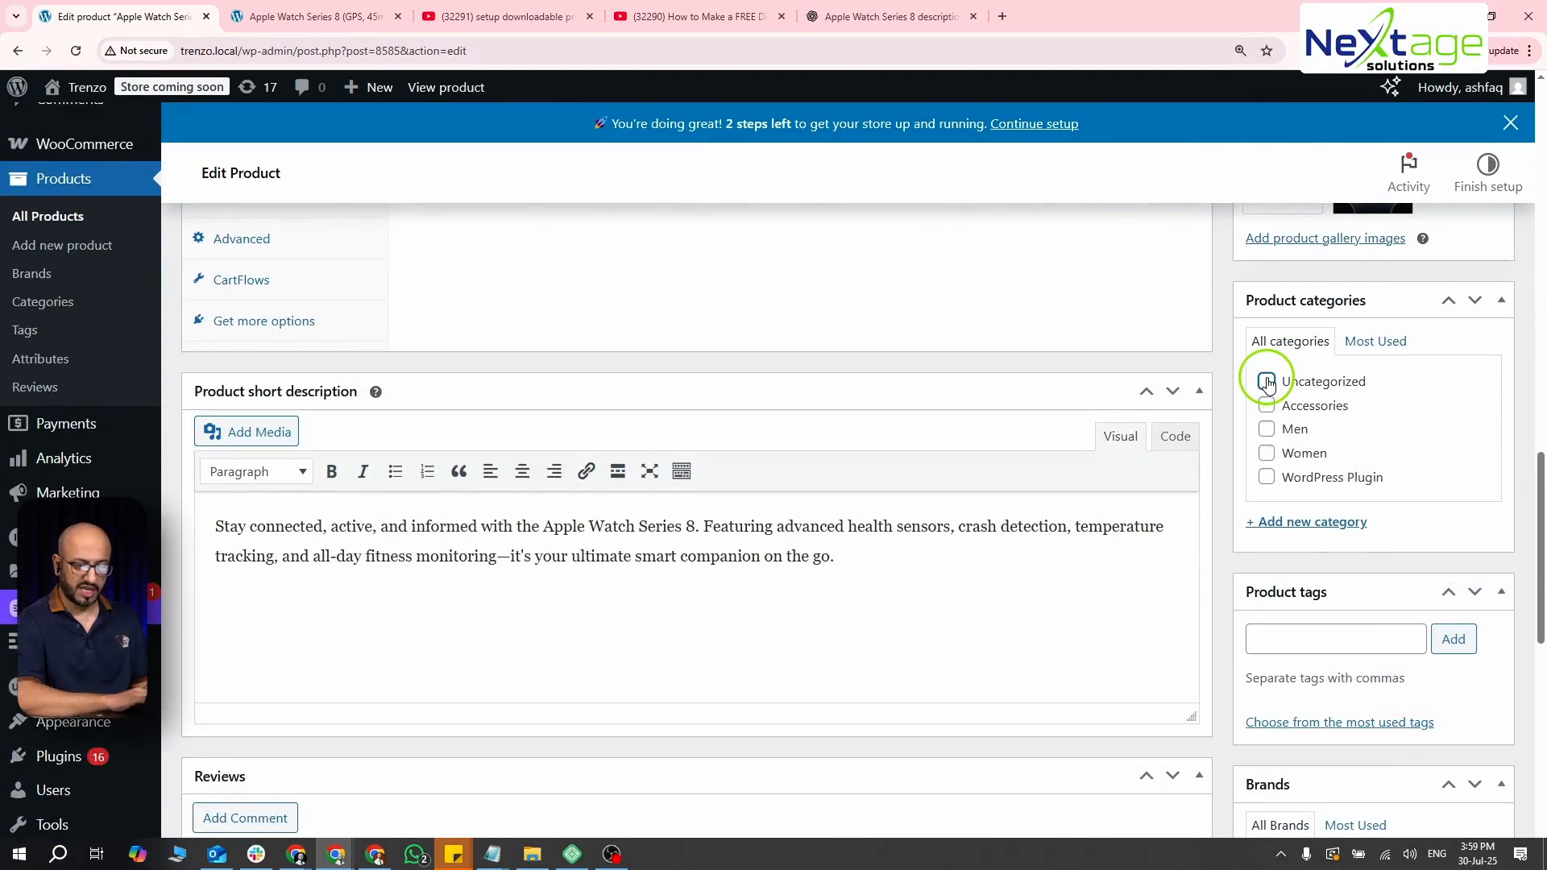
click(1304, 523)
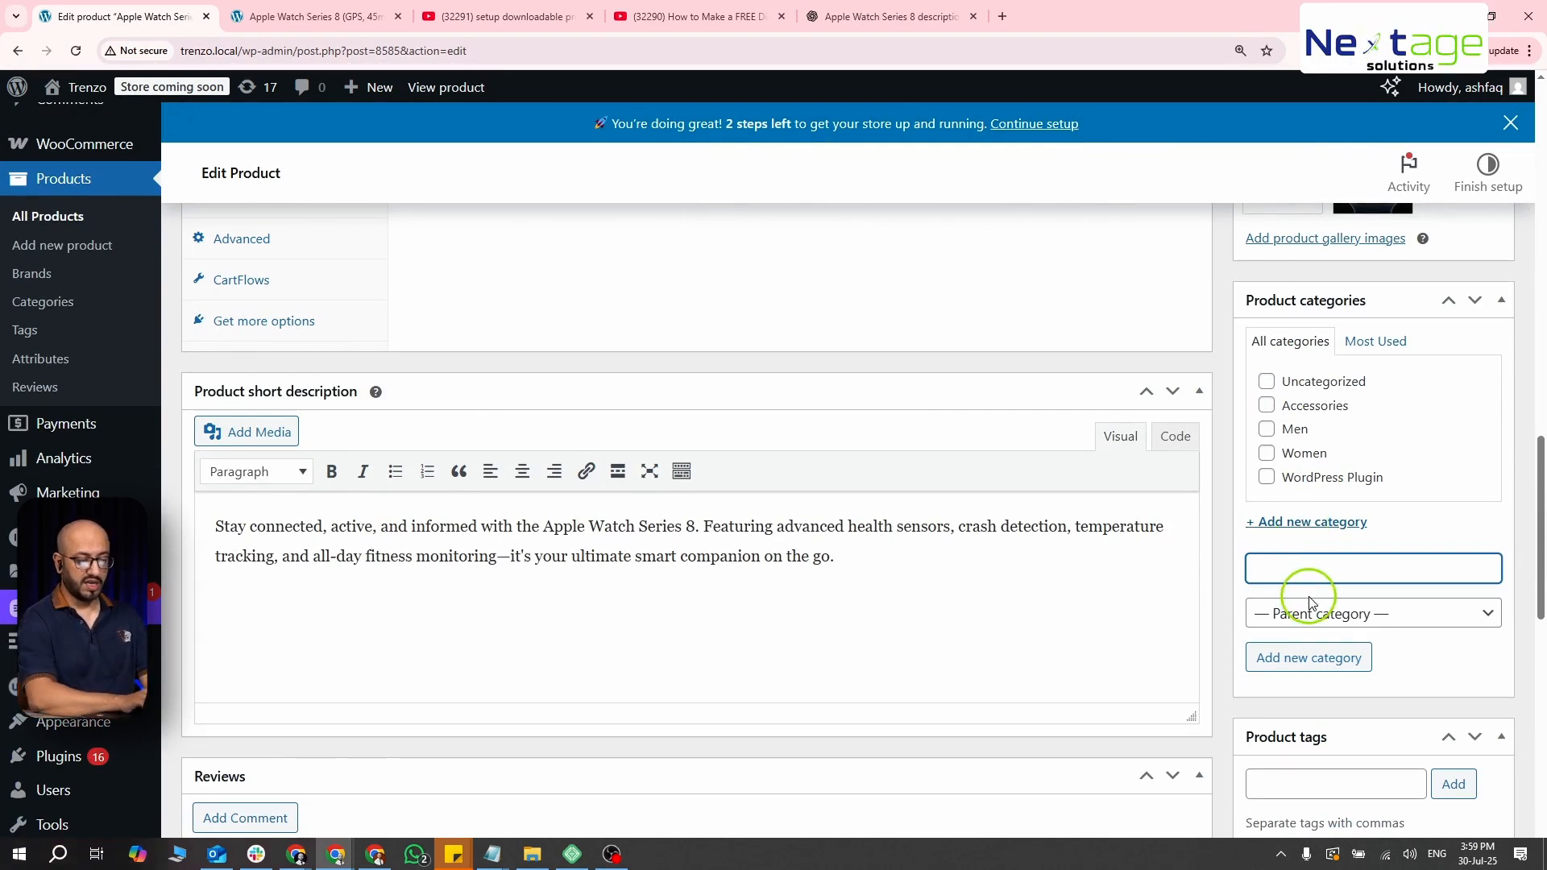
text(Smart Watches)
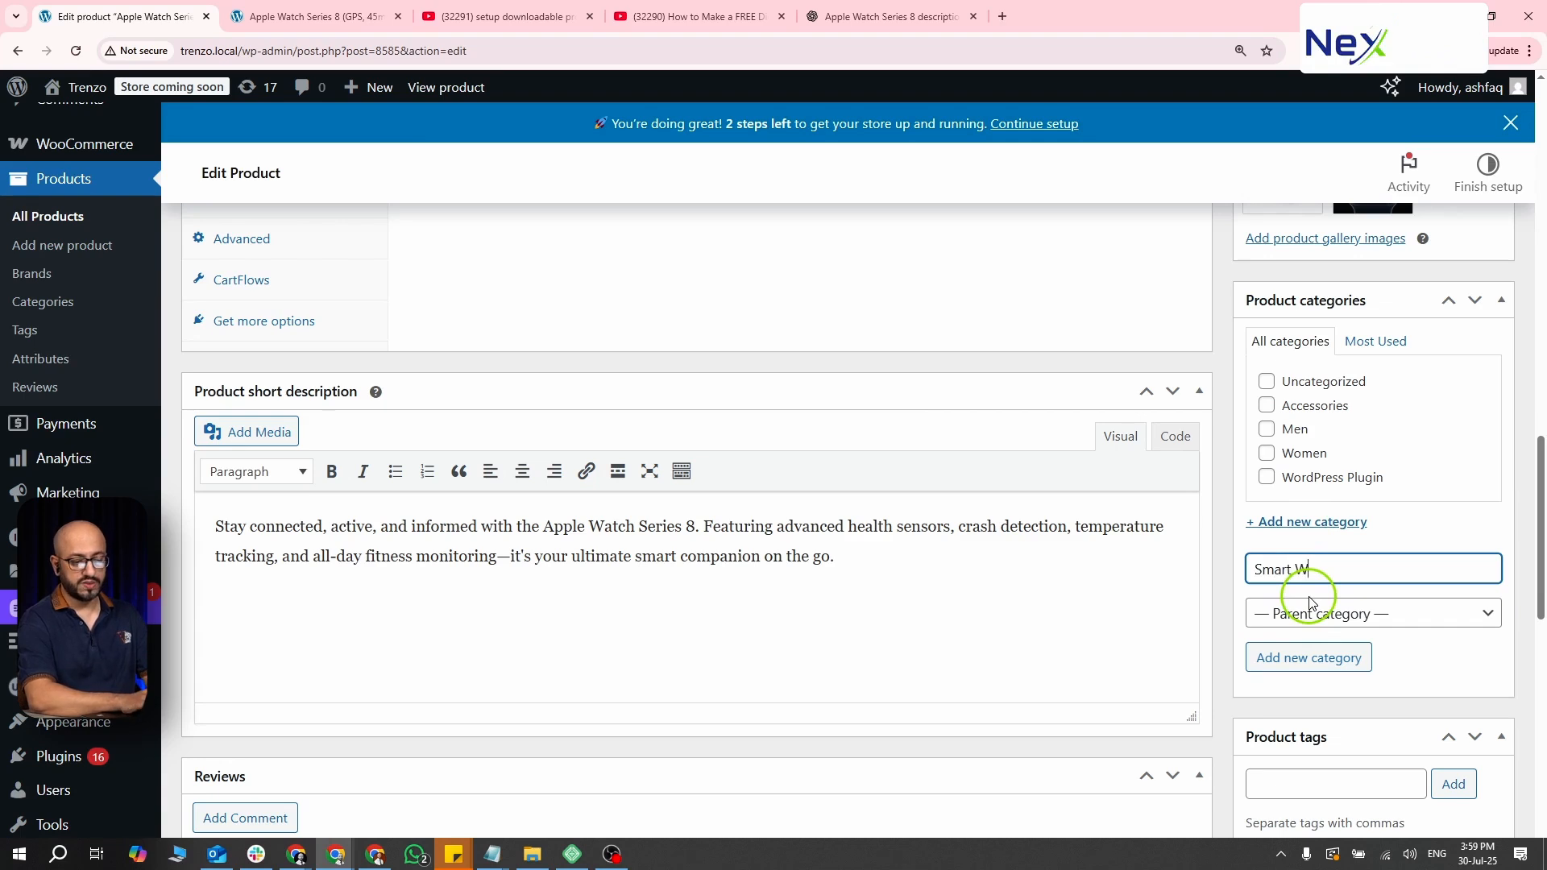
click(1309, 654)
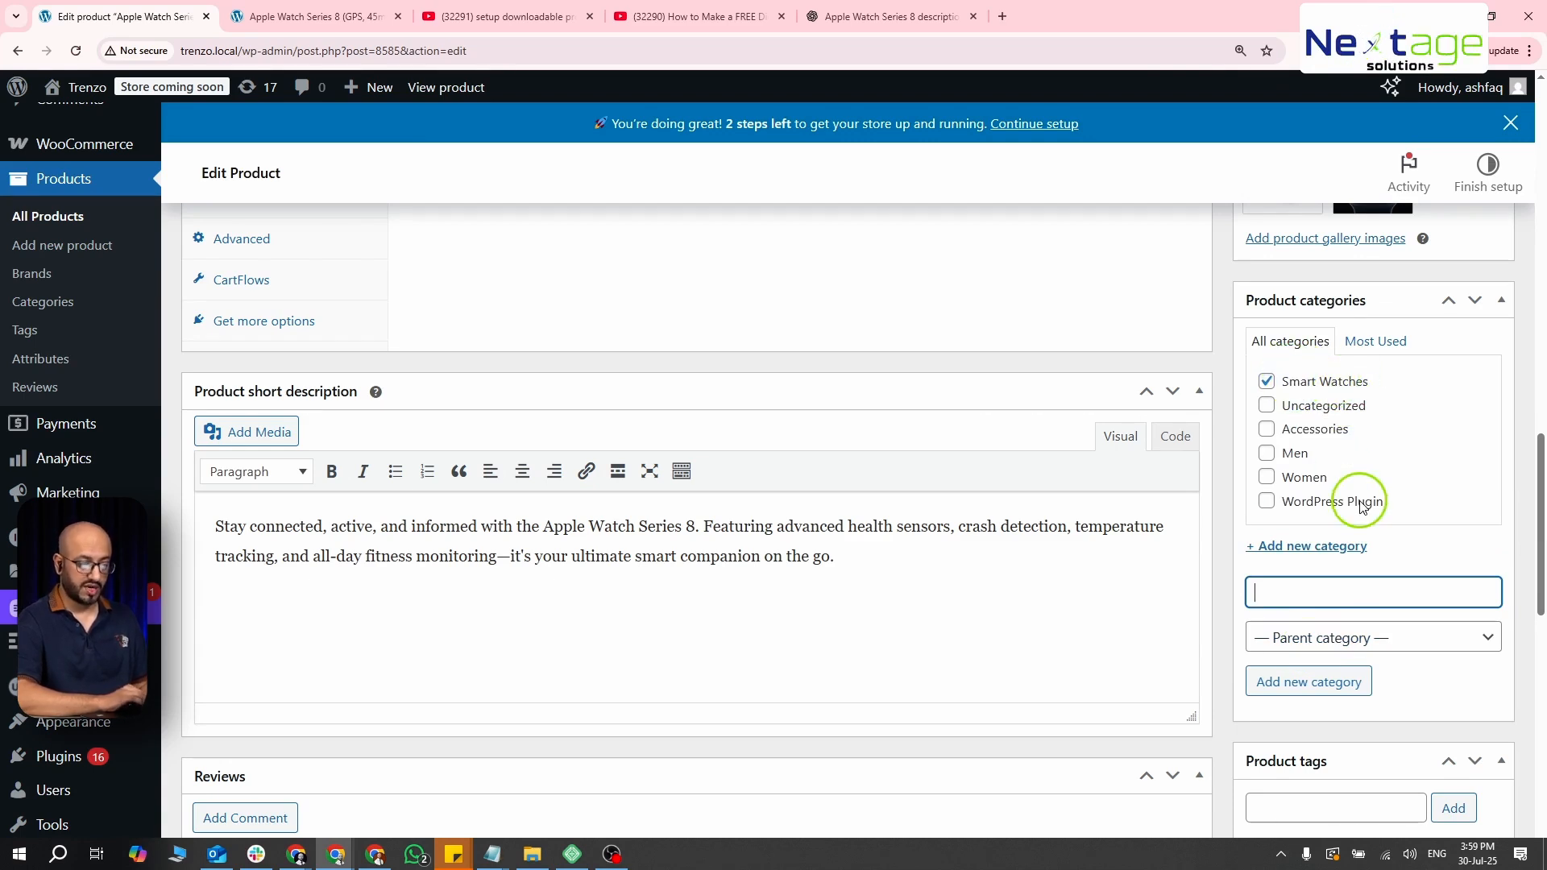
- Add the product tag "#AppleWatch #Series8"
scroll(1364, 496, down, 2)
scroll(1362, 506, down, 2)
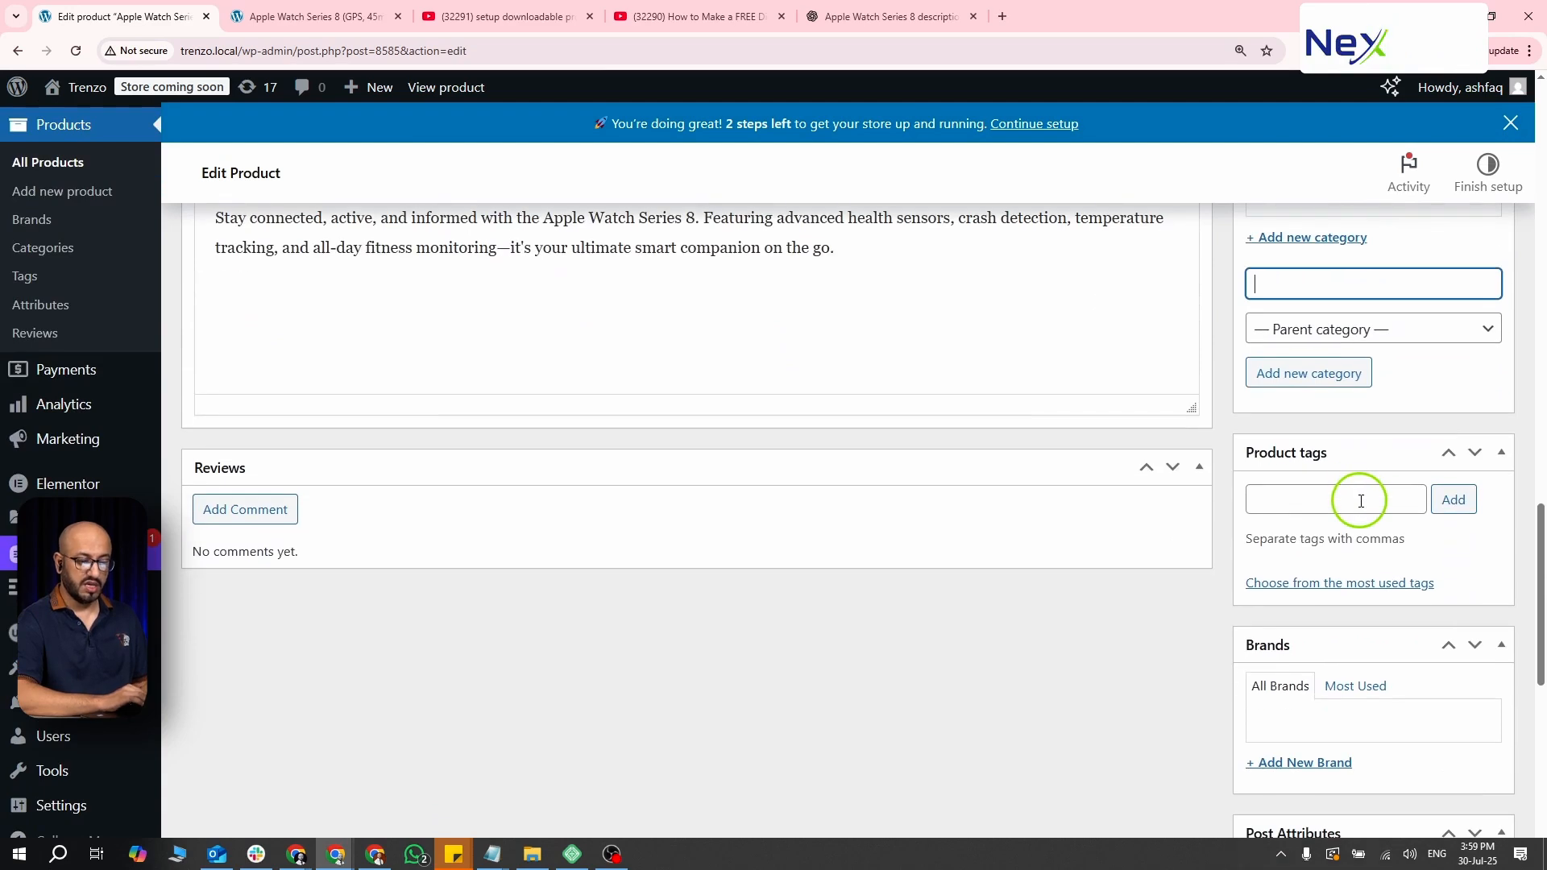
click(1361, 501)
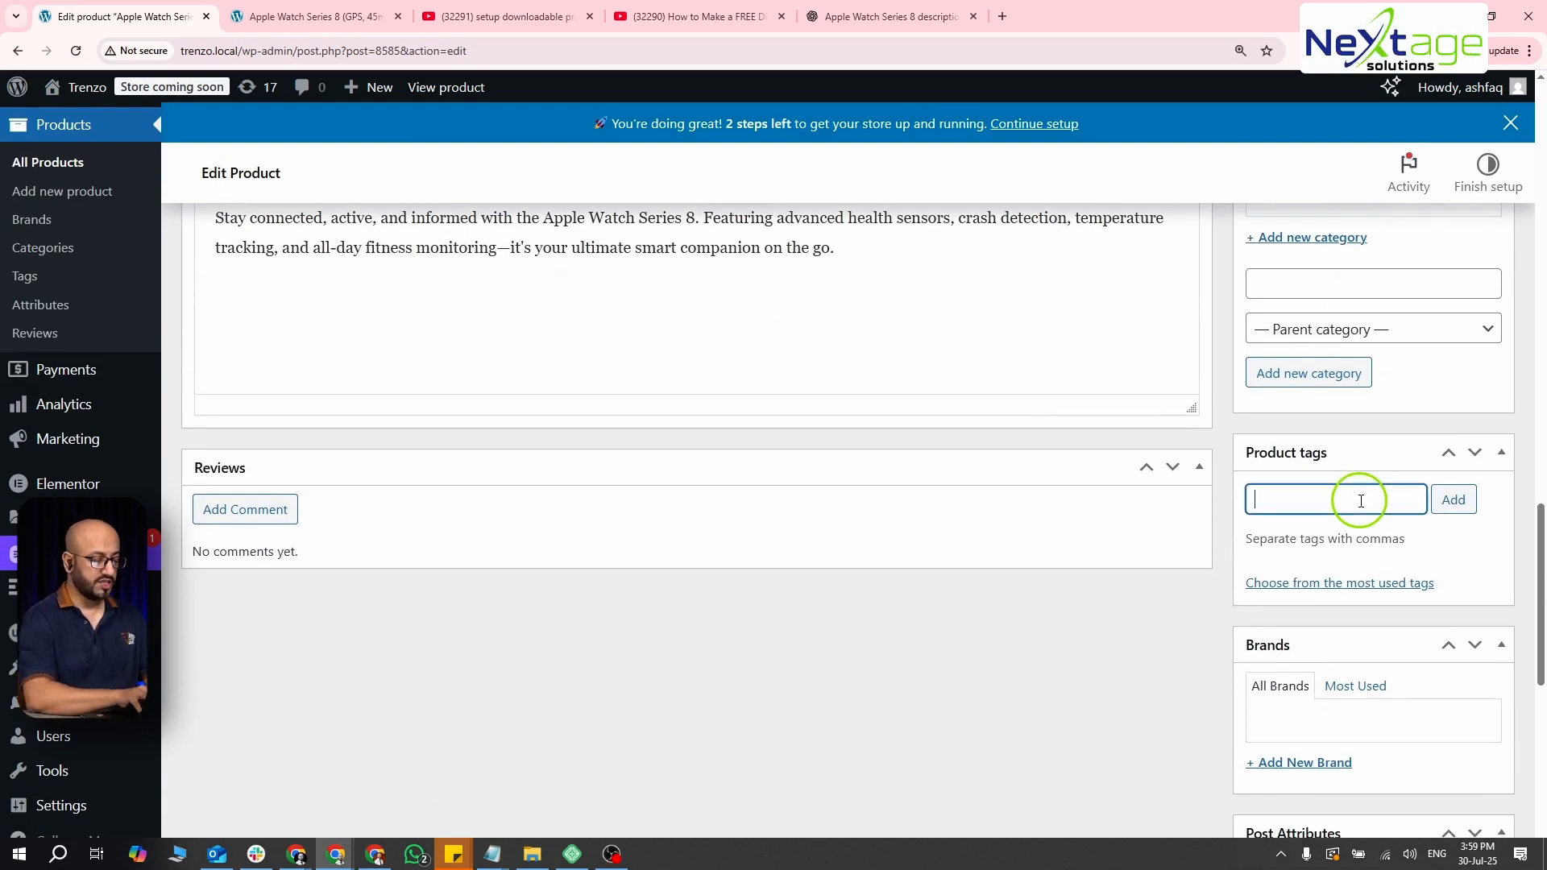
text(#AppleWatch #Serie)
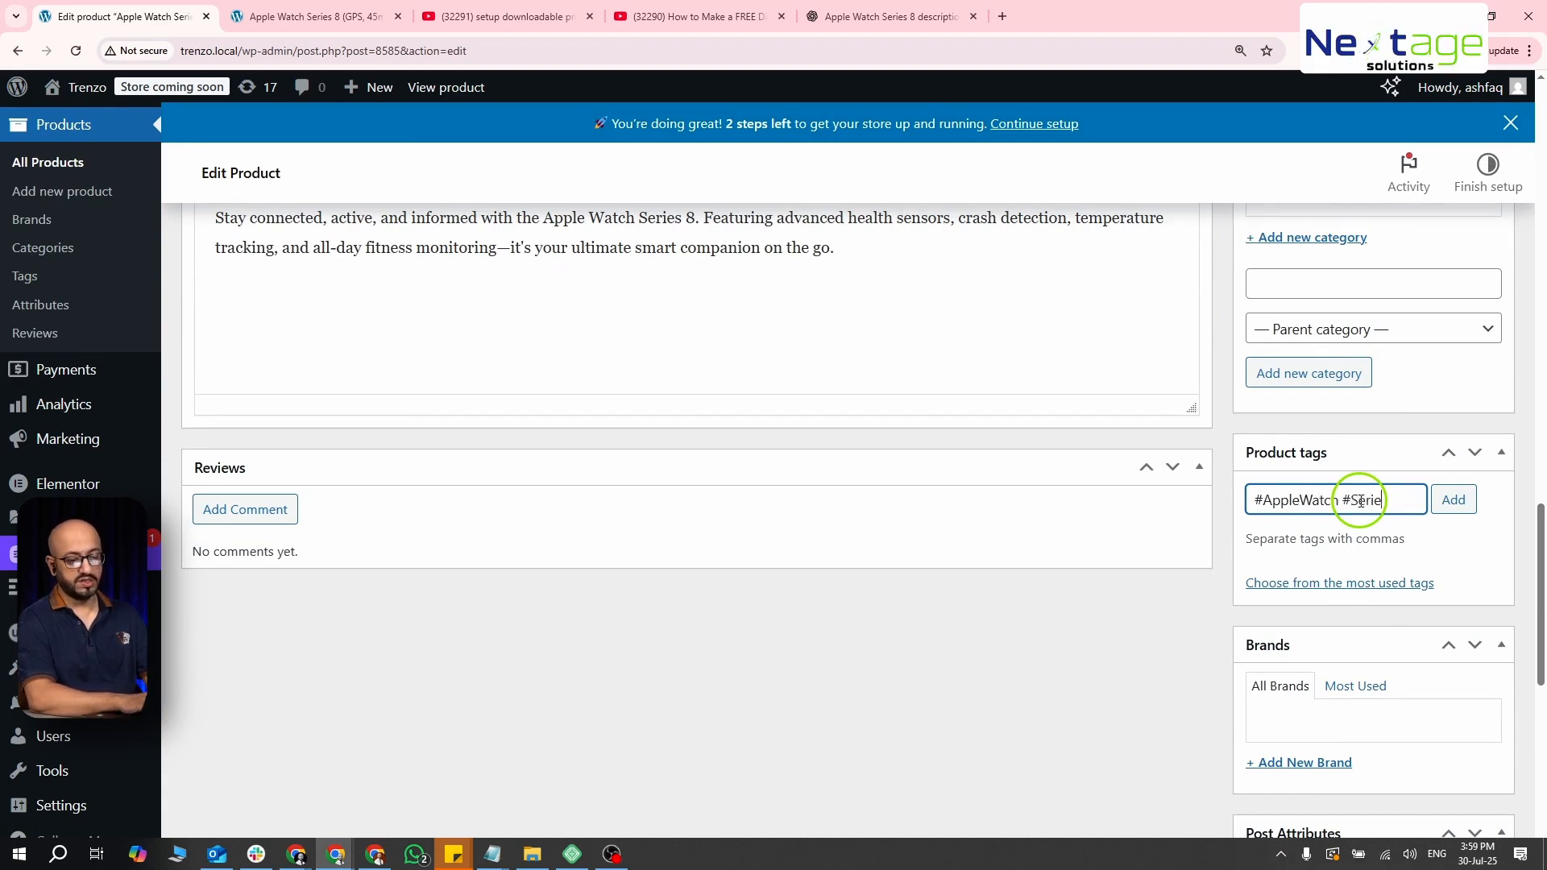
text(s8)
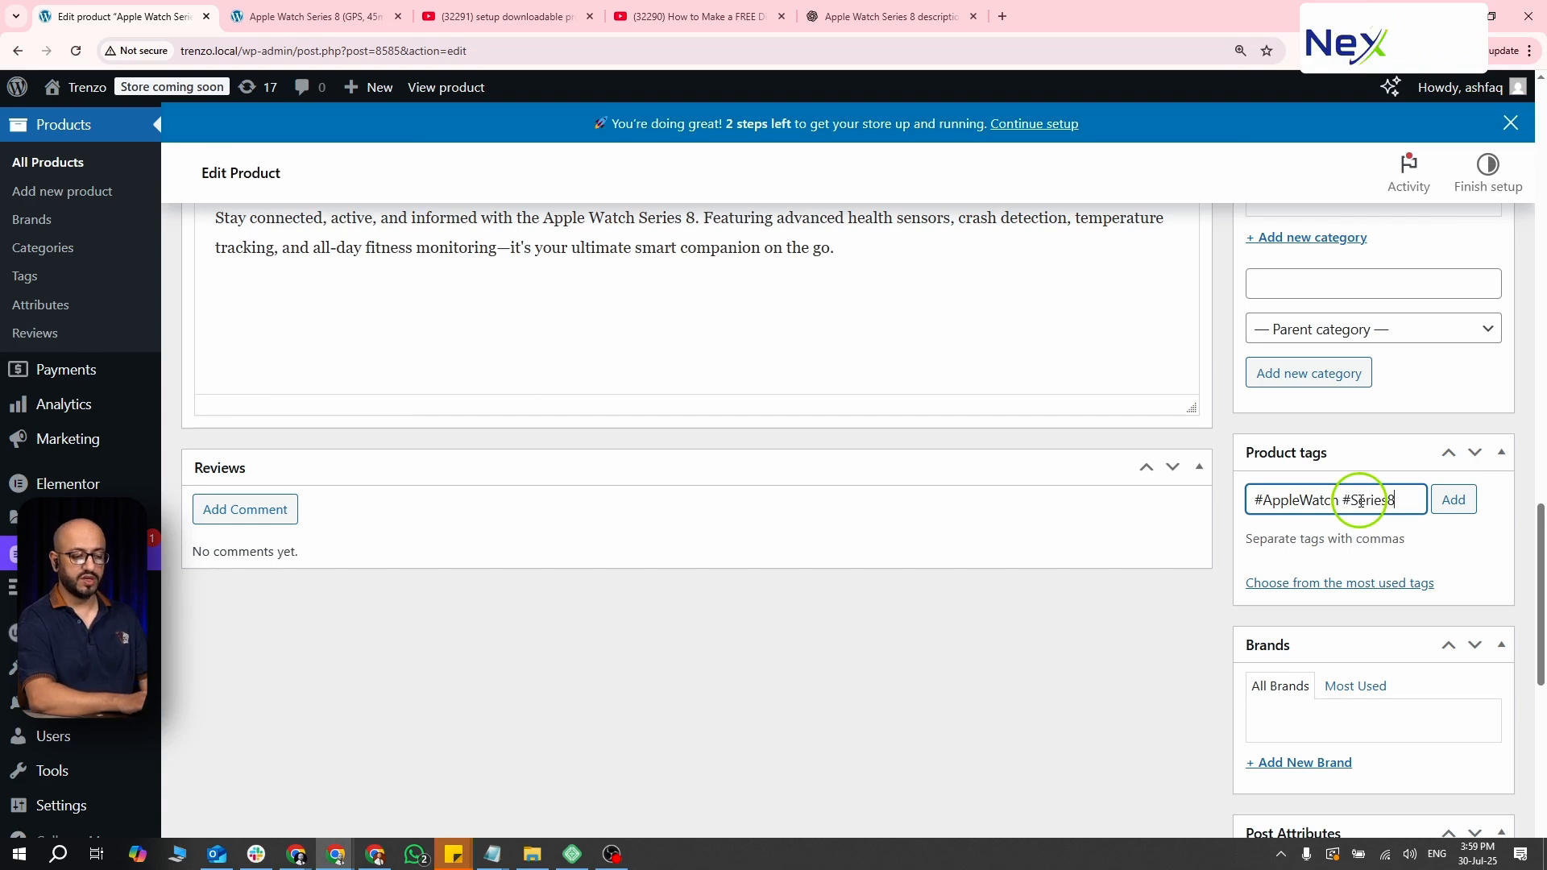
click(1460, 500)
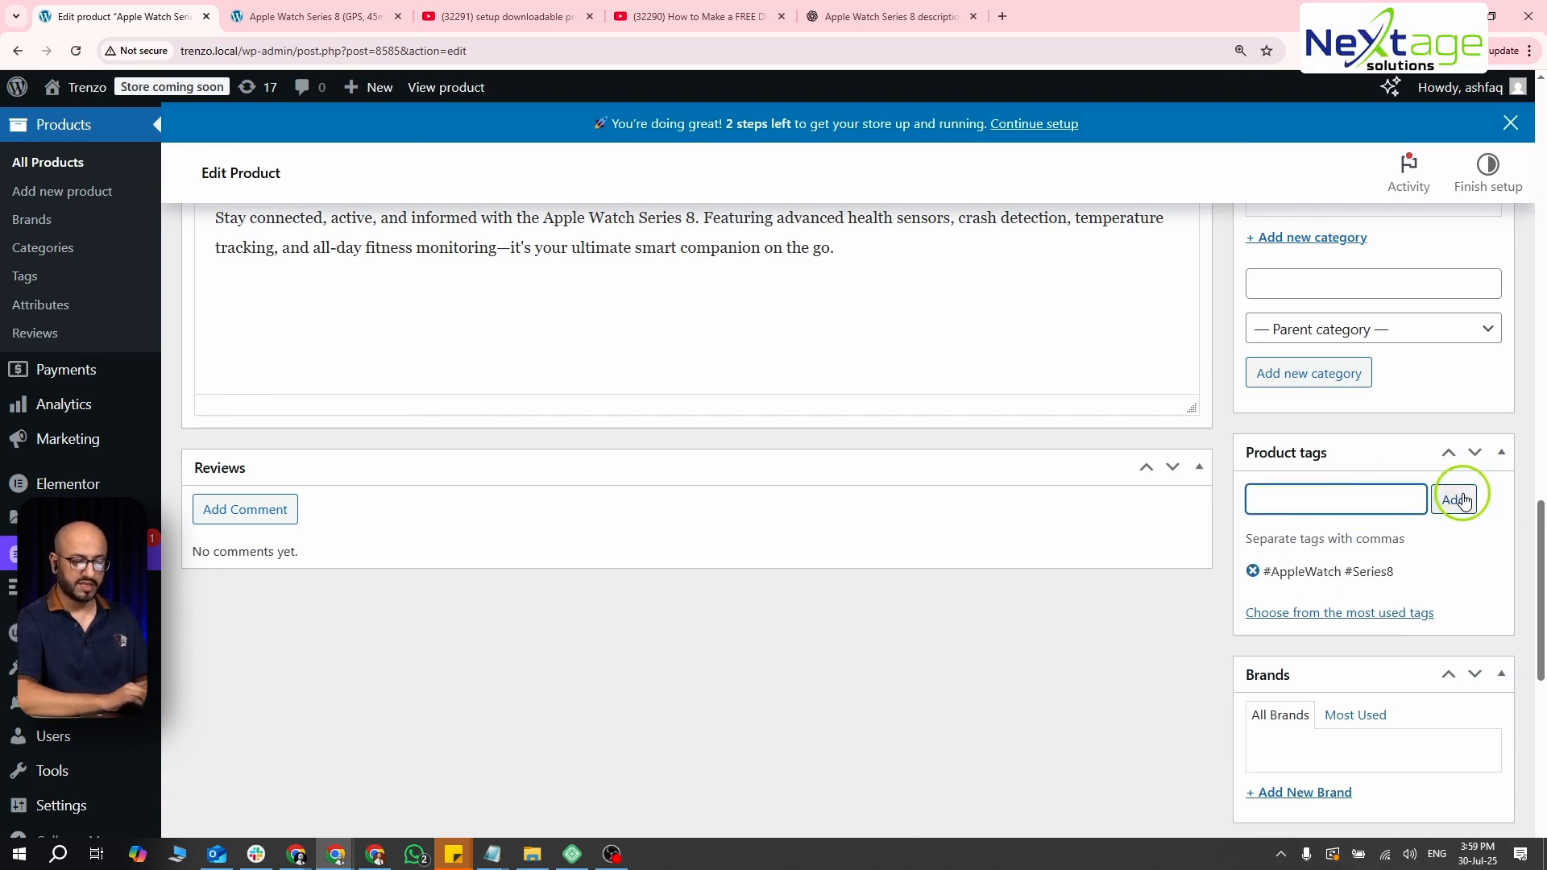
- Save the changes to the published Apple Watch Series 8 product
scroll(1457, 585, down, 1)
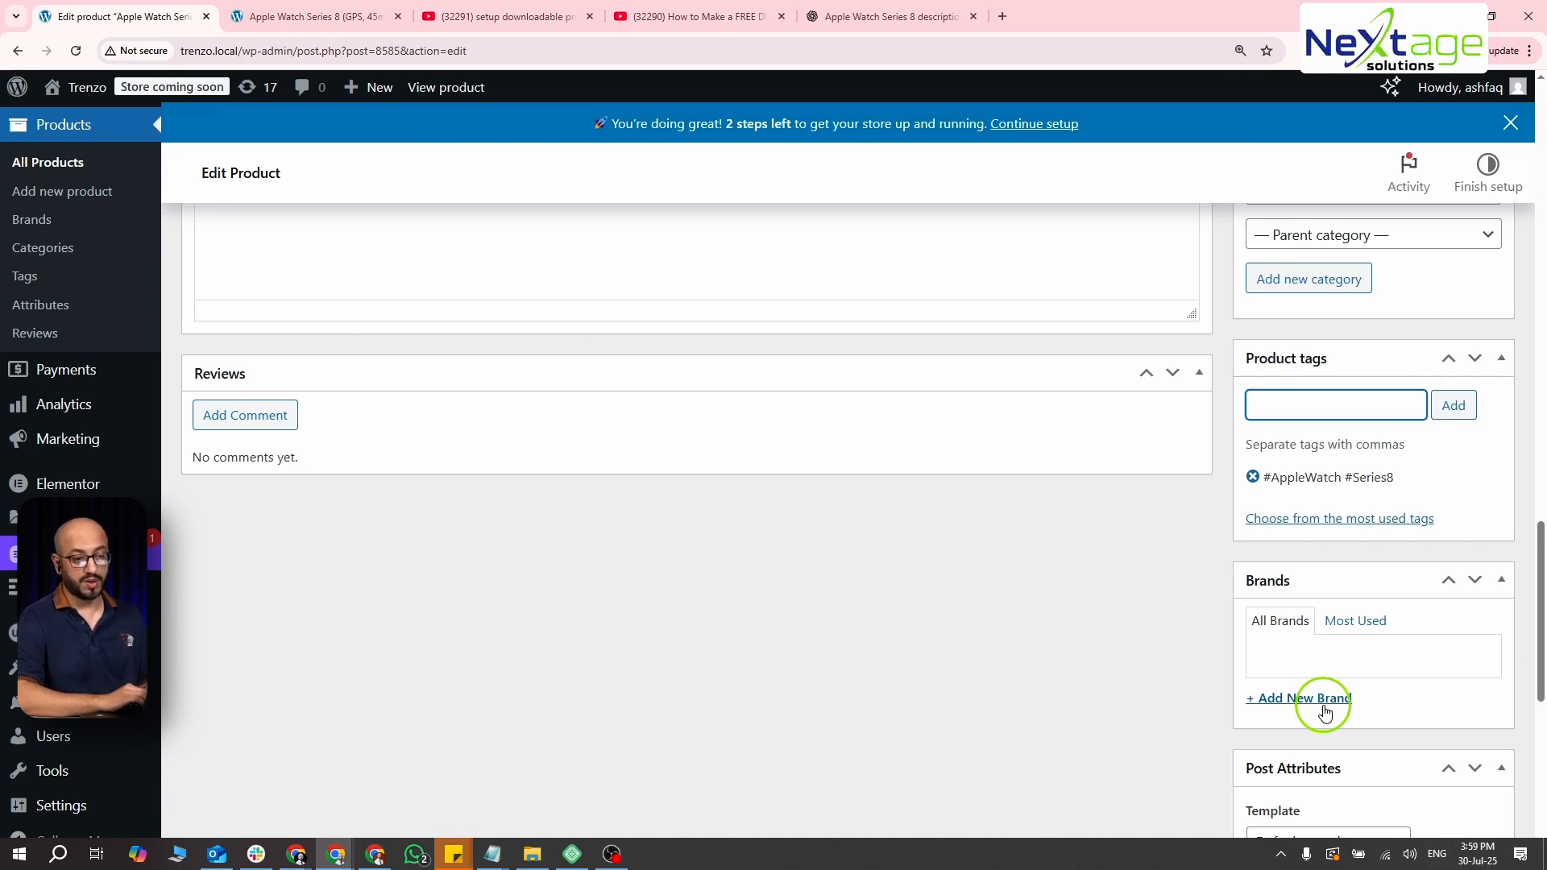
scroll(1324, 711, up, 15)
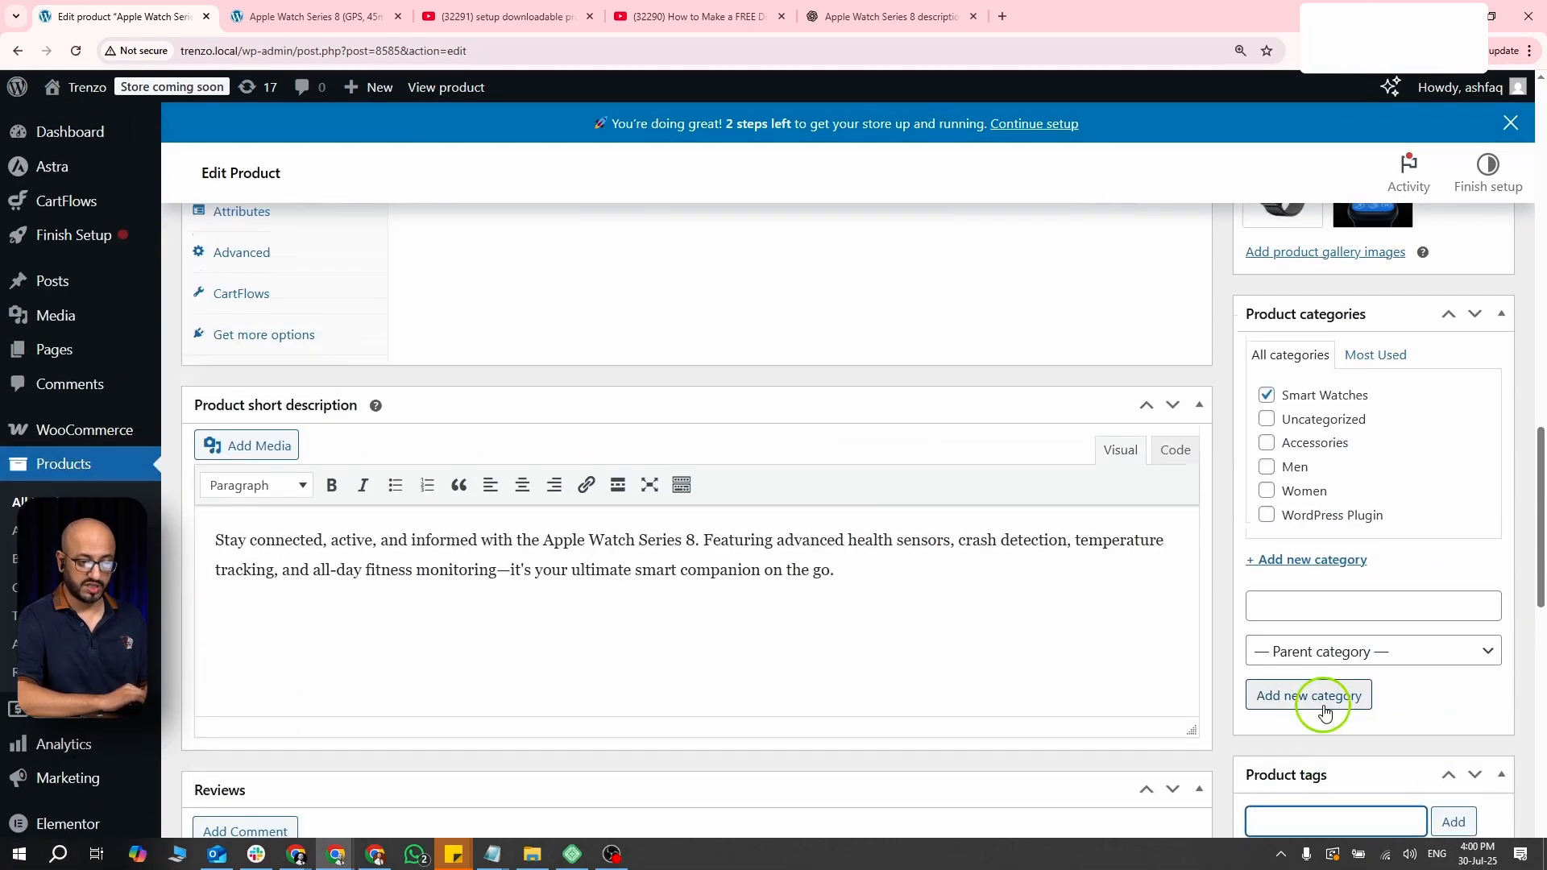
scroll(1324, 706, up, 4)
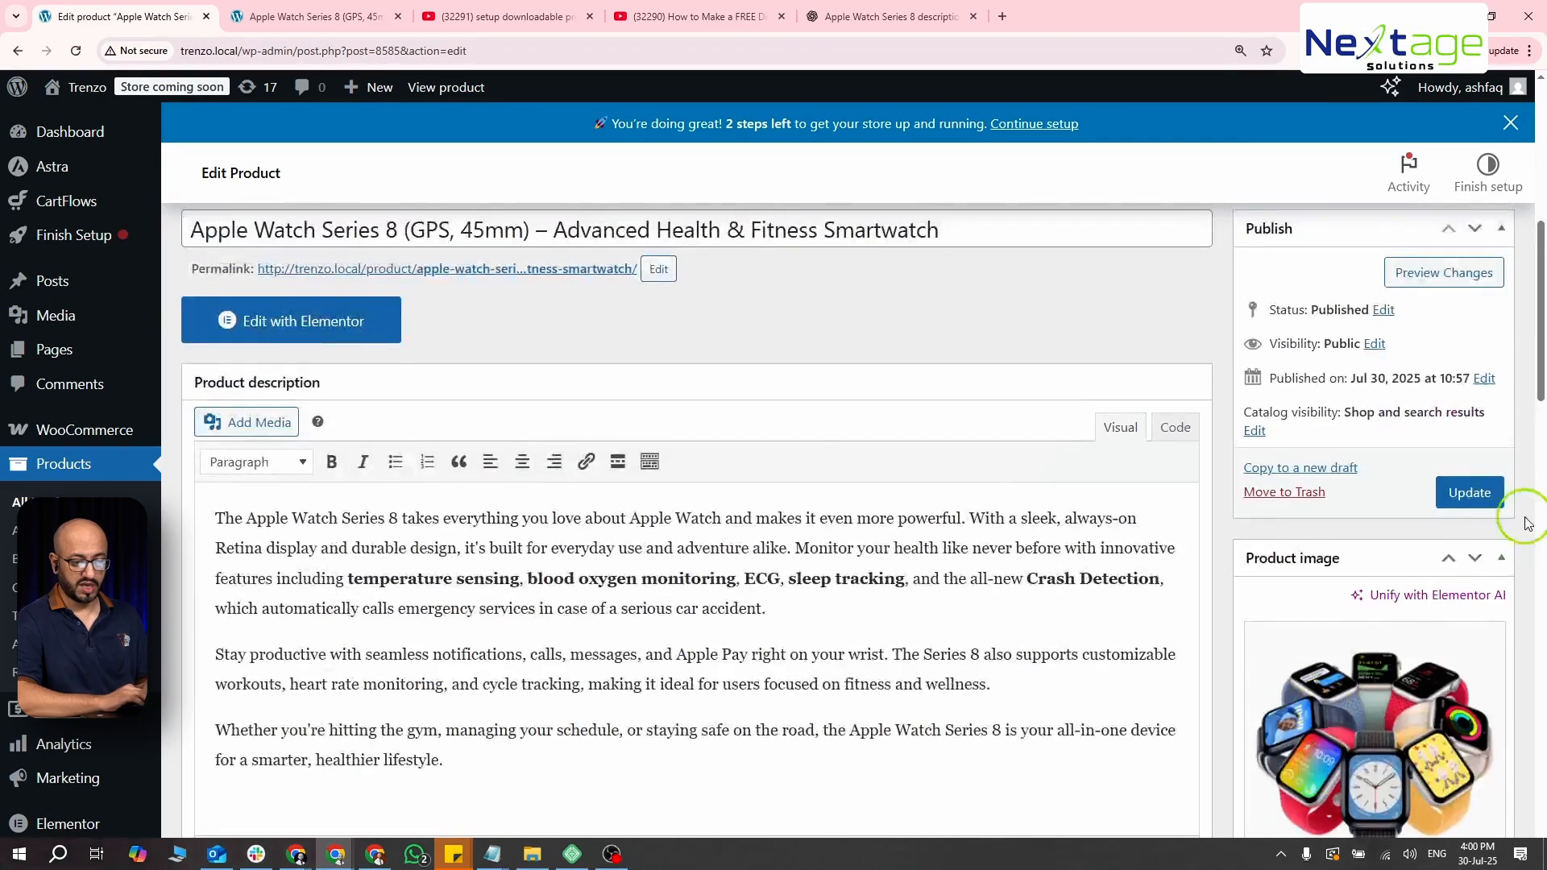
click(1468, 492)
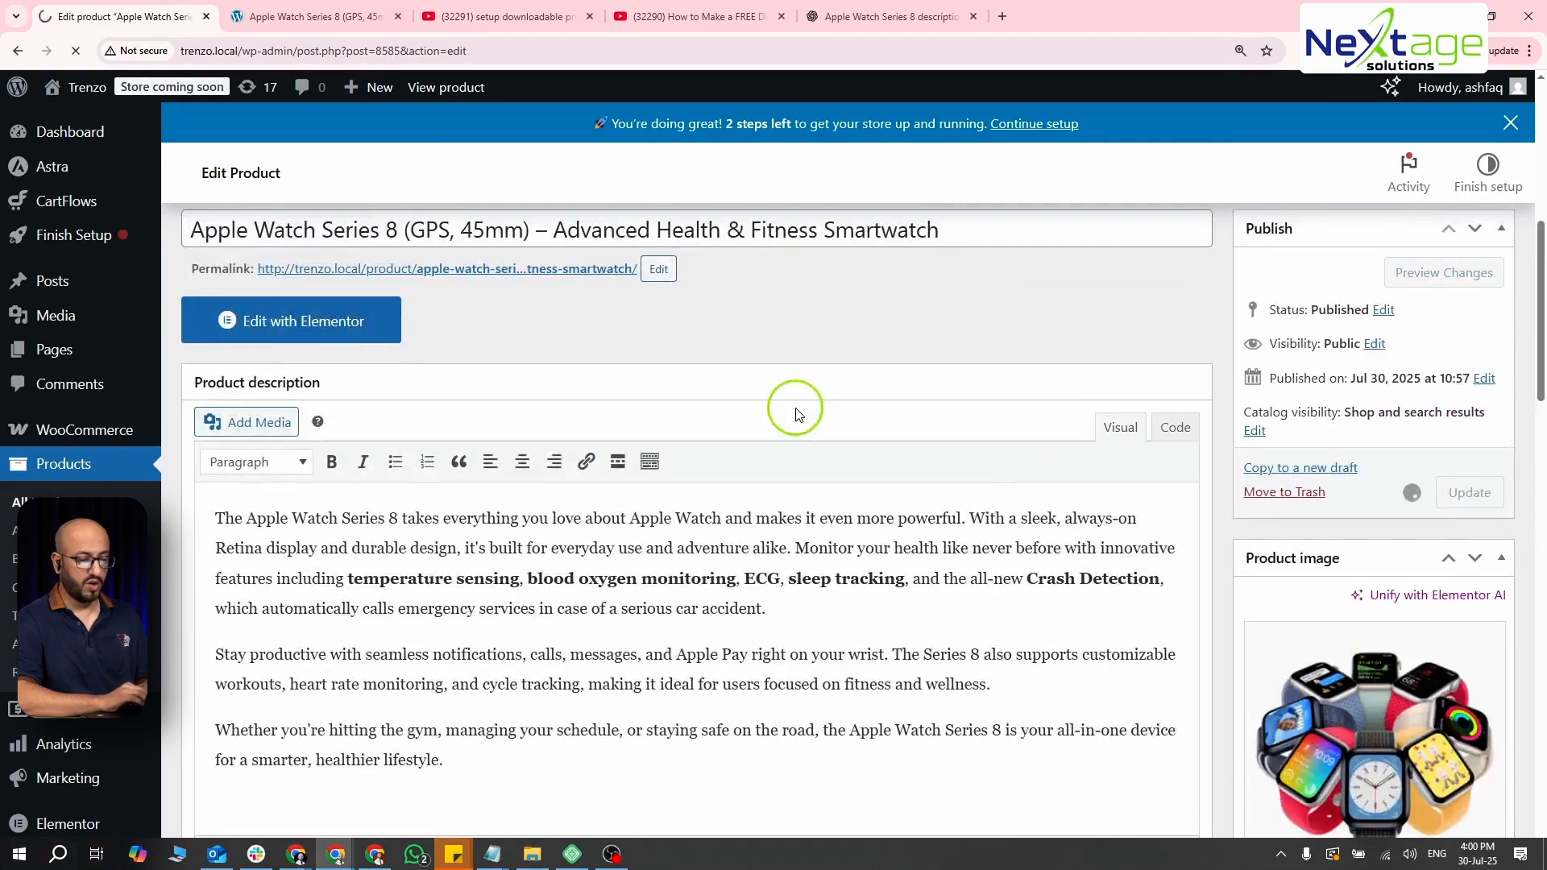
- Switch to the product's preview page and examine its category, tag and each of the gallery images
click(282, 18)
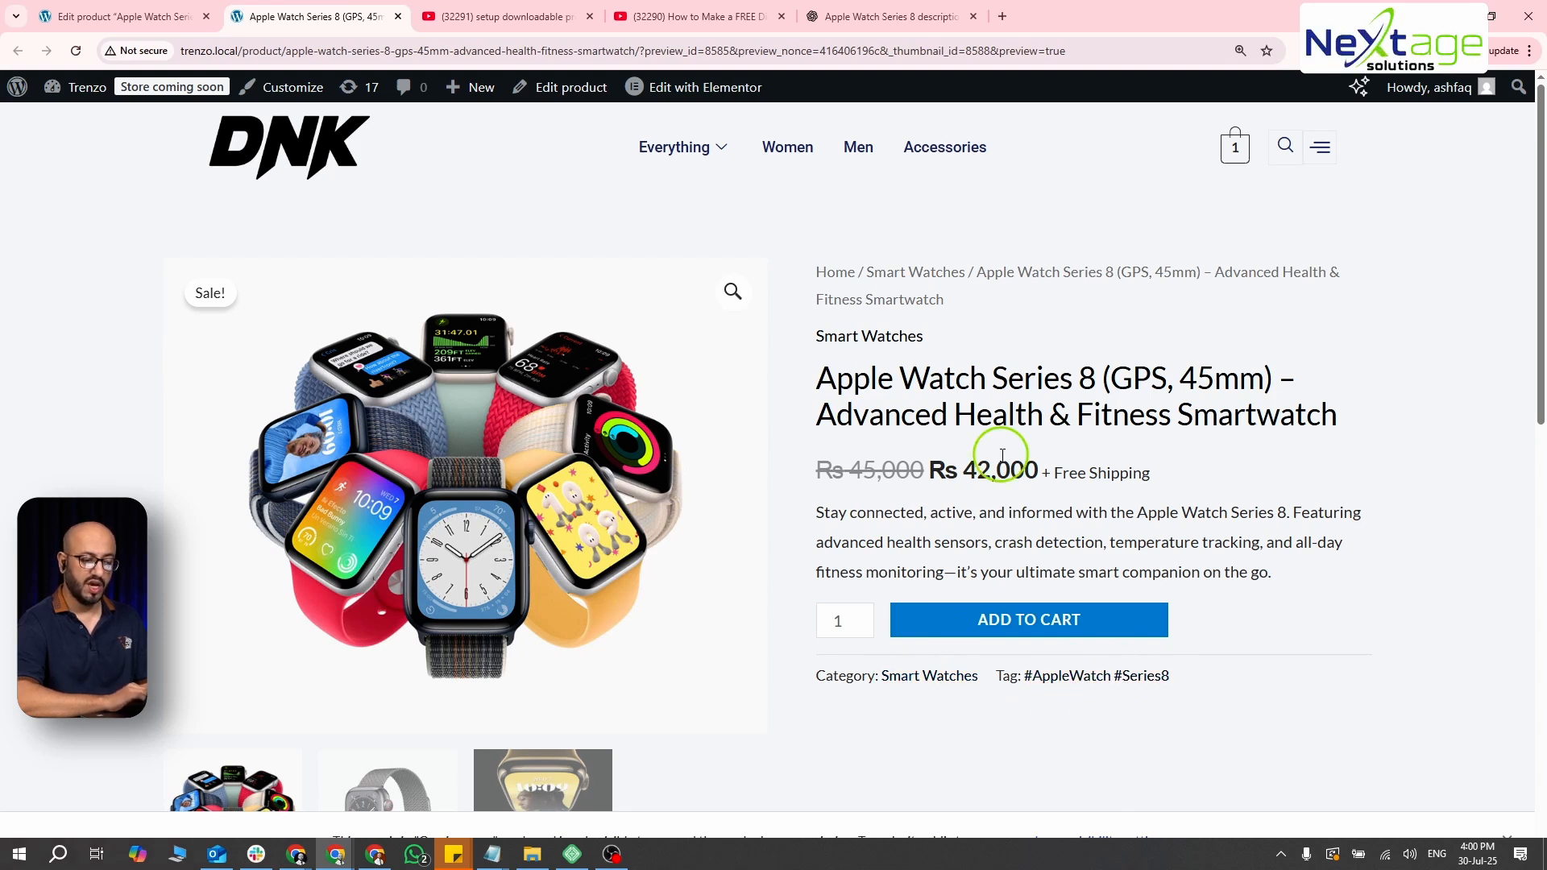
scroll(852, 371, down, 2)
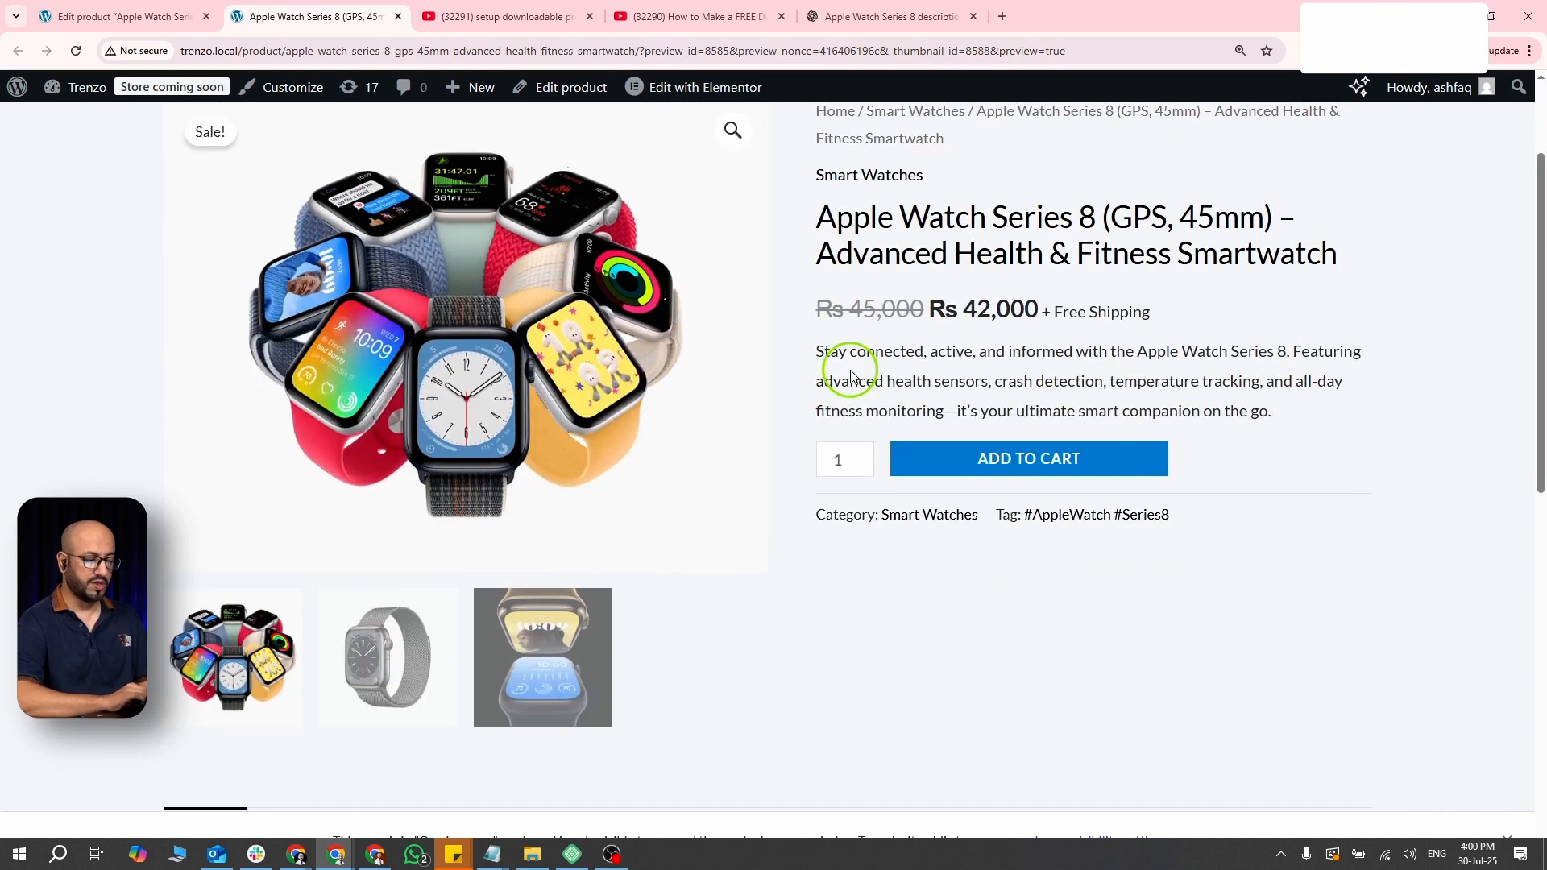
click(426, 660)
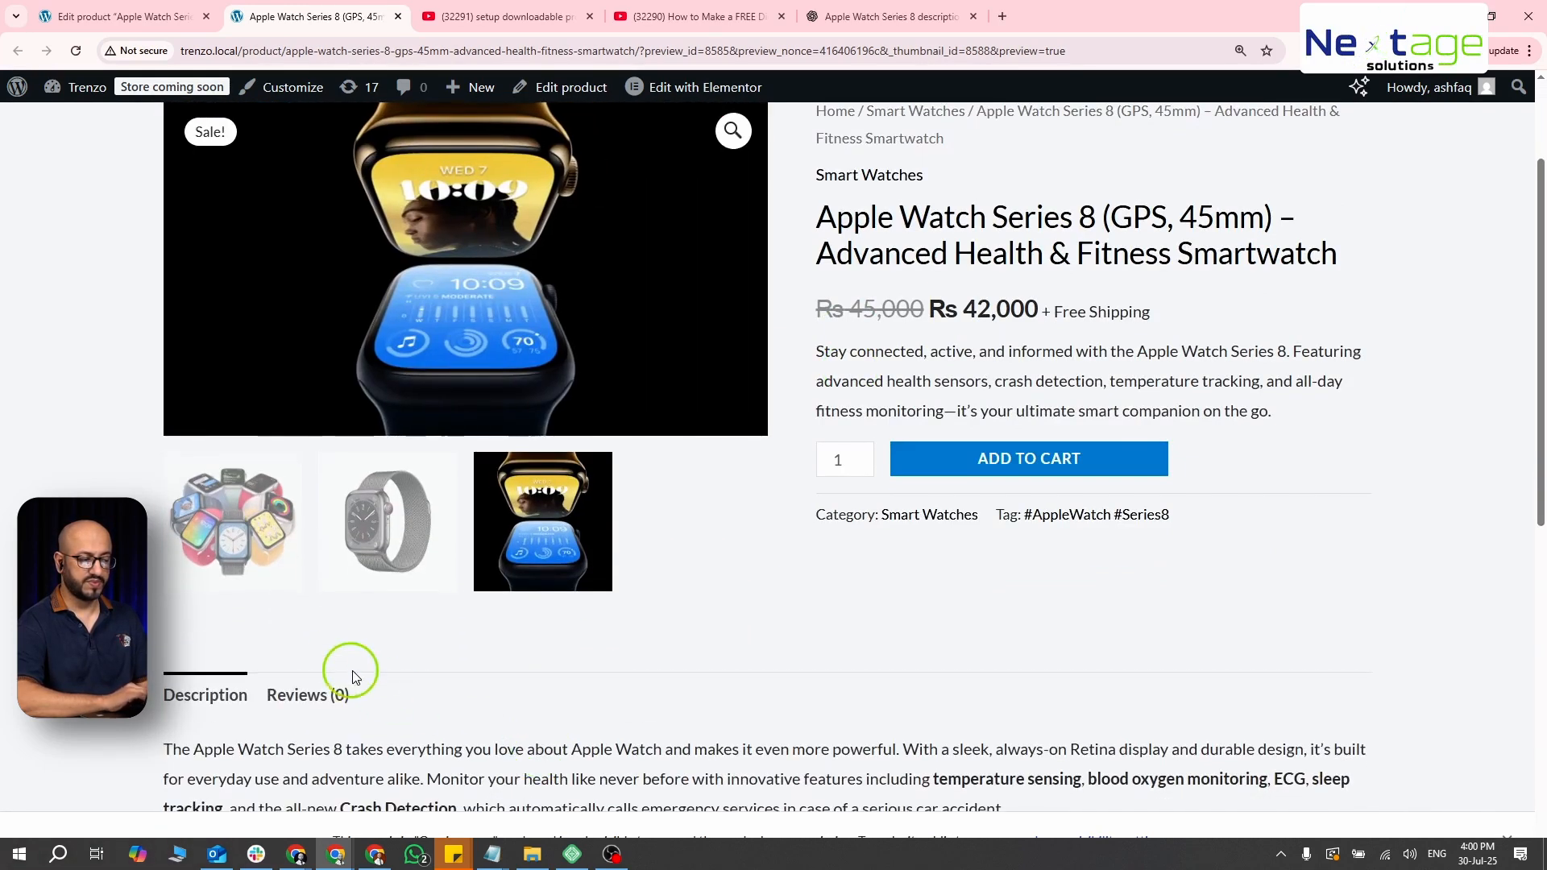
scroll(337, 657, up, 1)
click(250, 564)
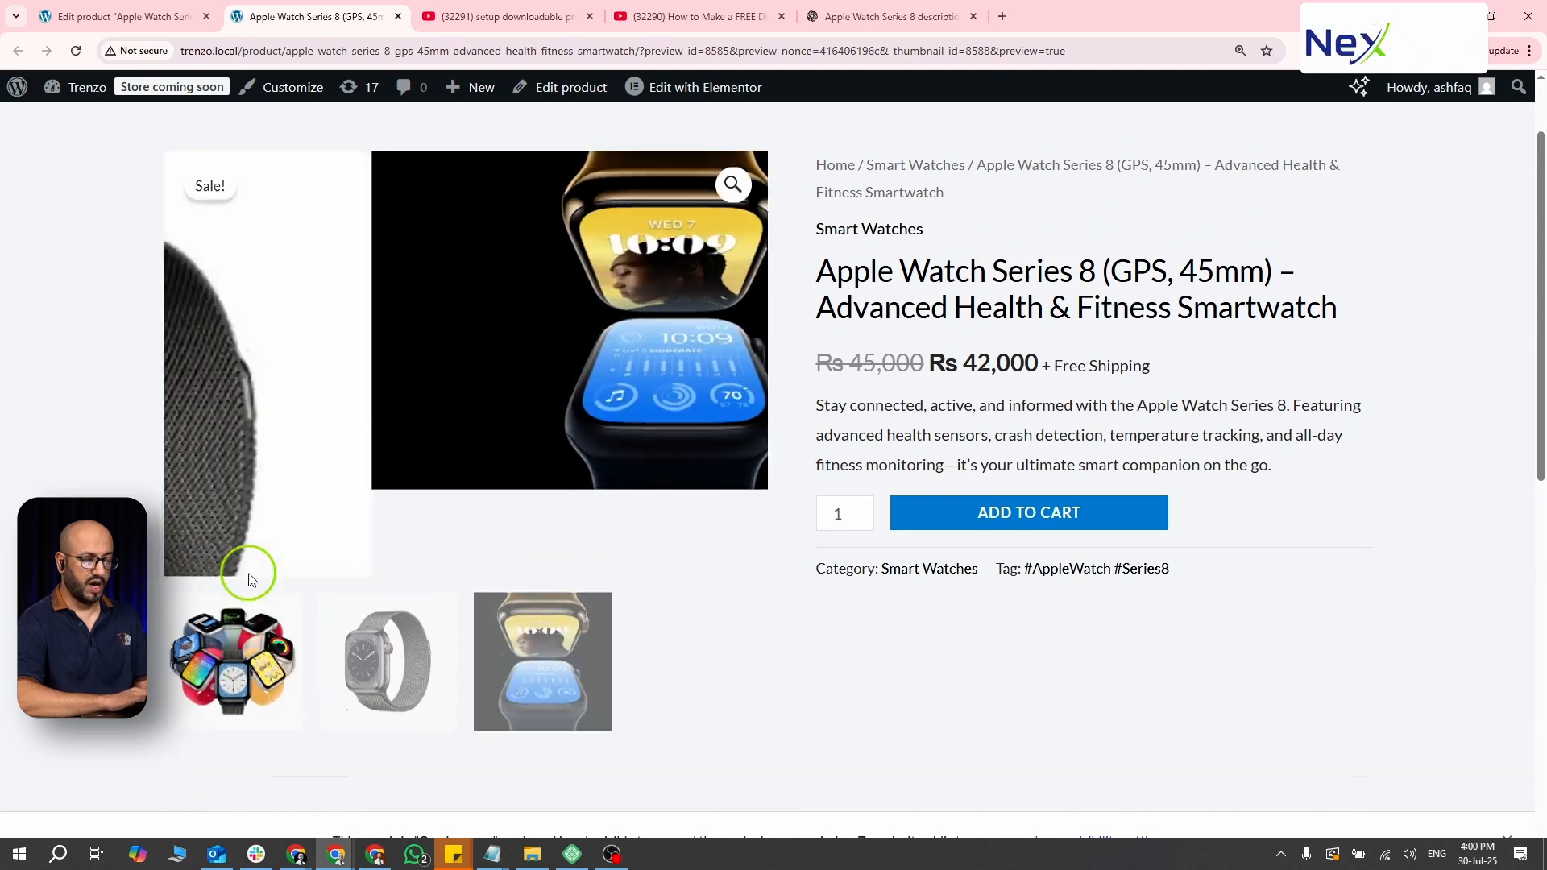
click(403, 700)
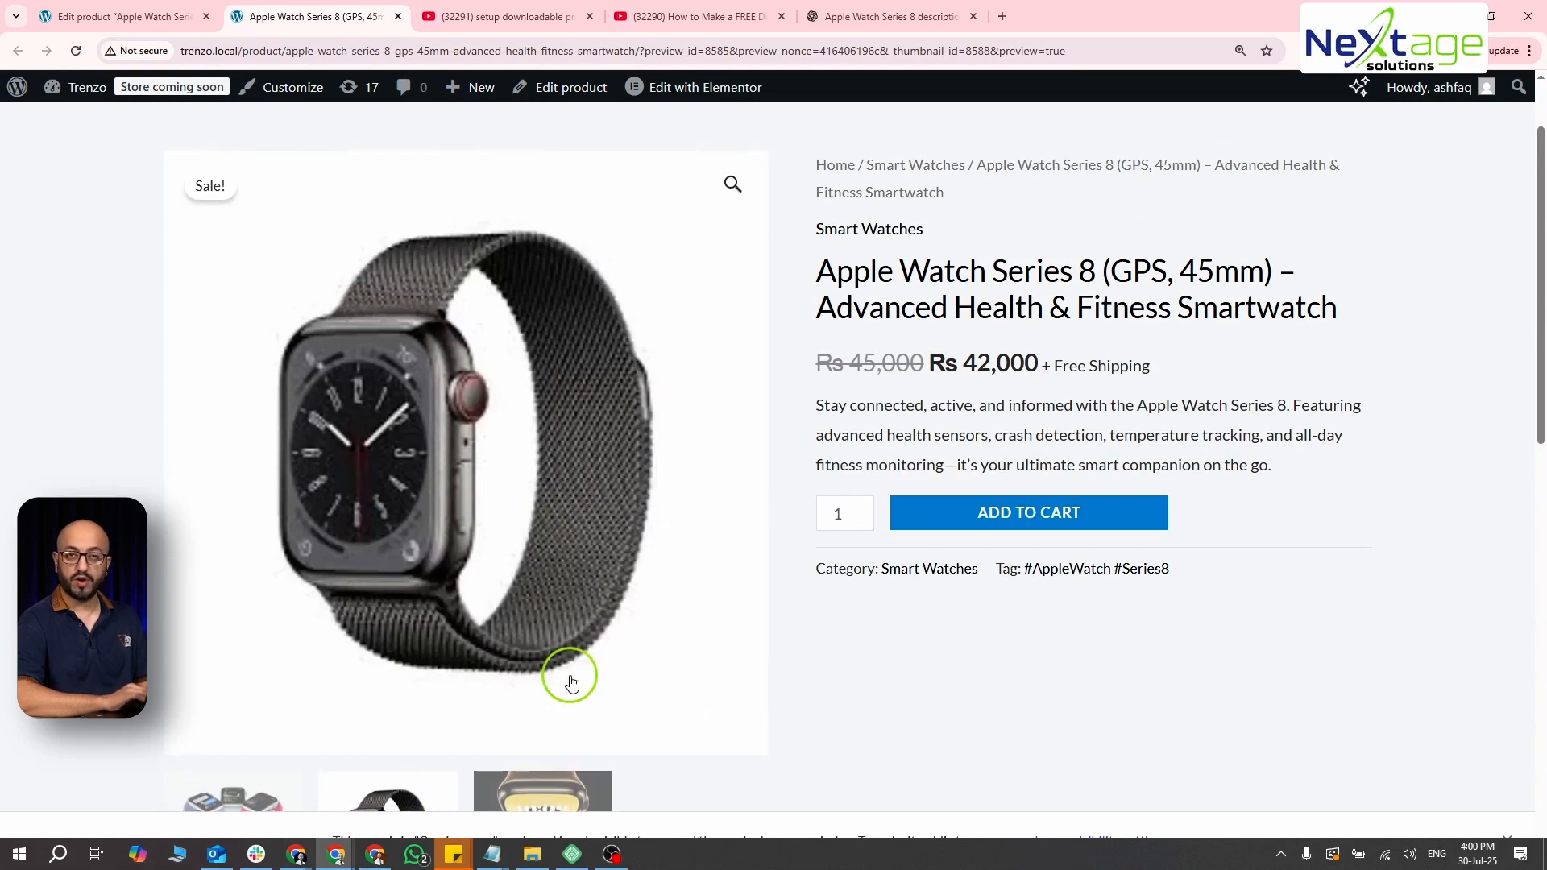
- Go to the store's home page and look through its product sections from start to end
scroll(570, 680, up, 2)
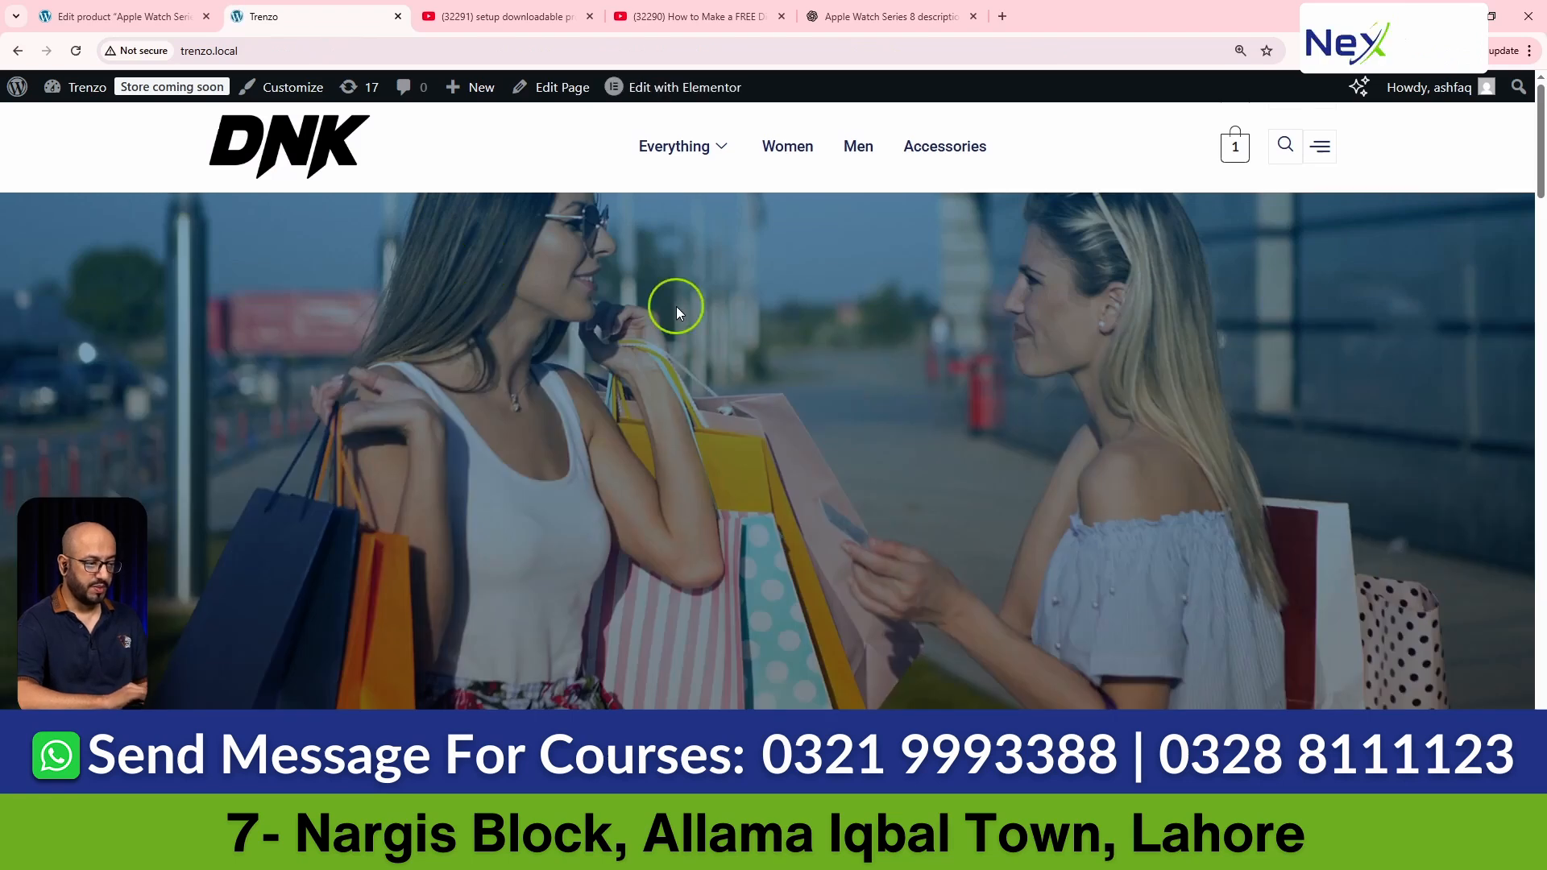
scroll(675, 307, down, 10)
scroll(676, 306, down, 15)
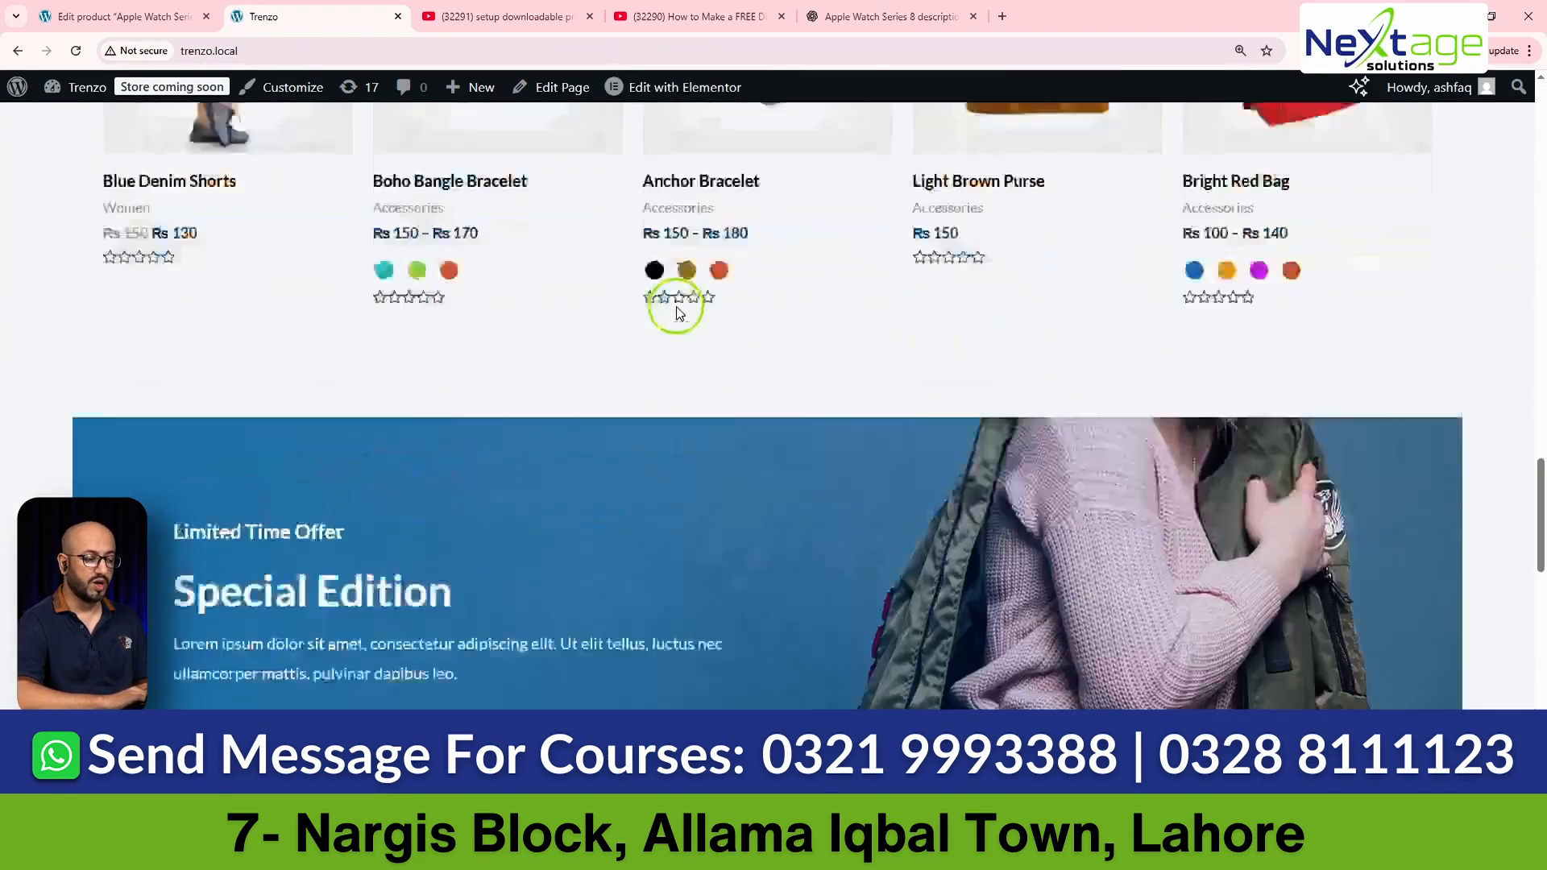
scroll(677, 310, down, 15)
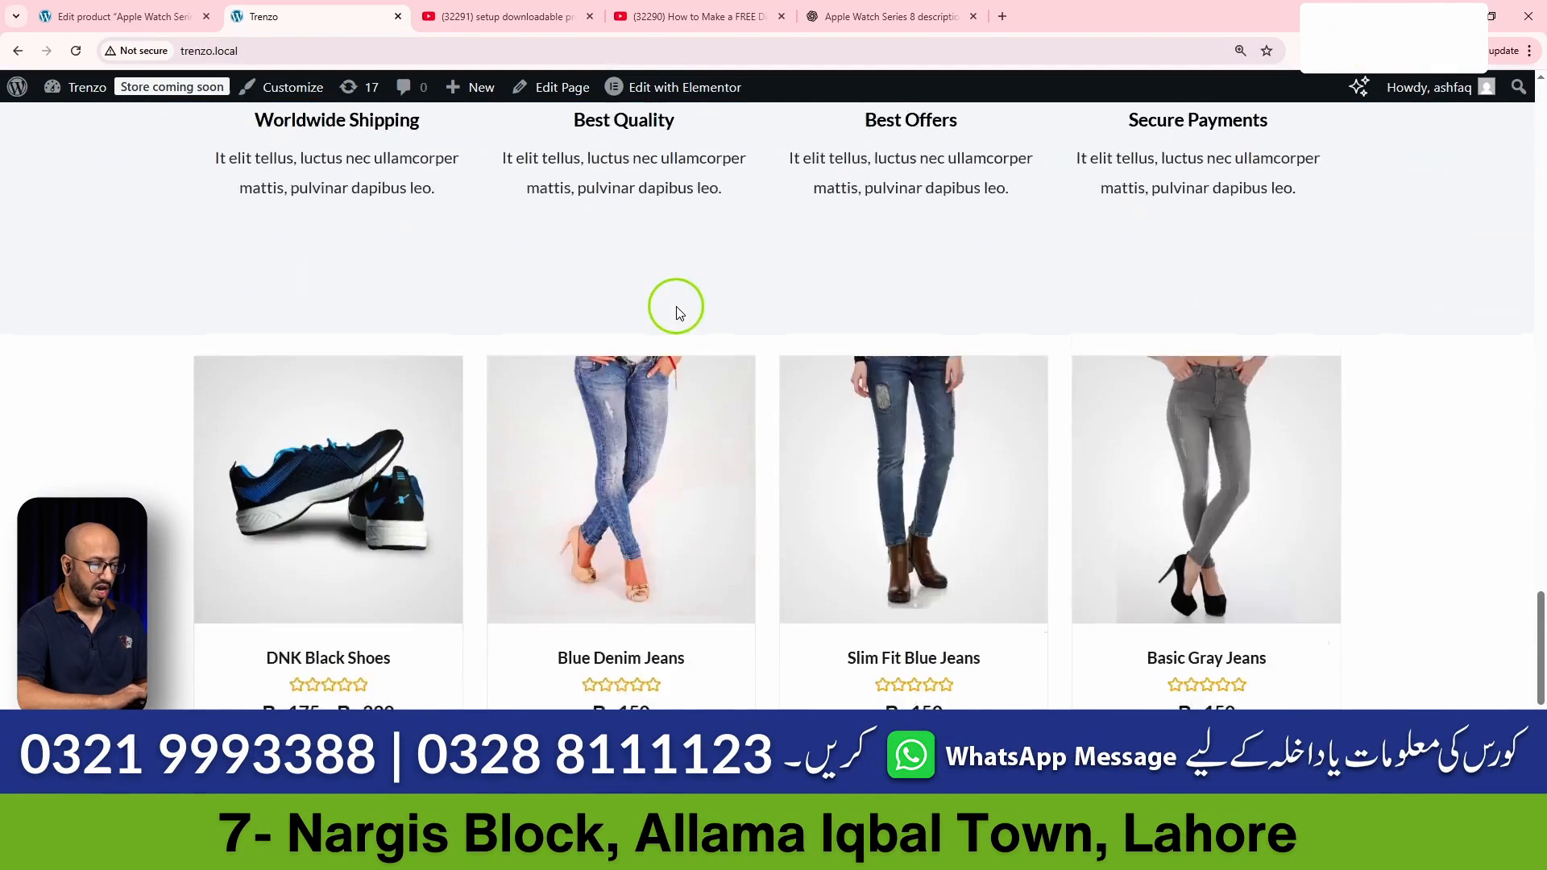
scroll(676, 306, up, 20)
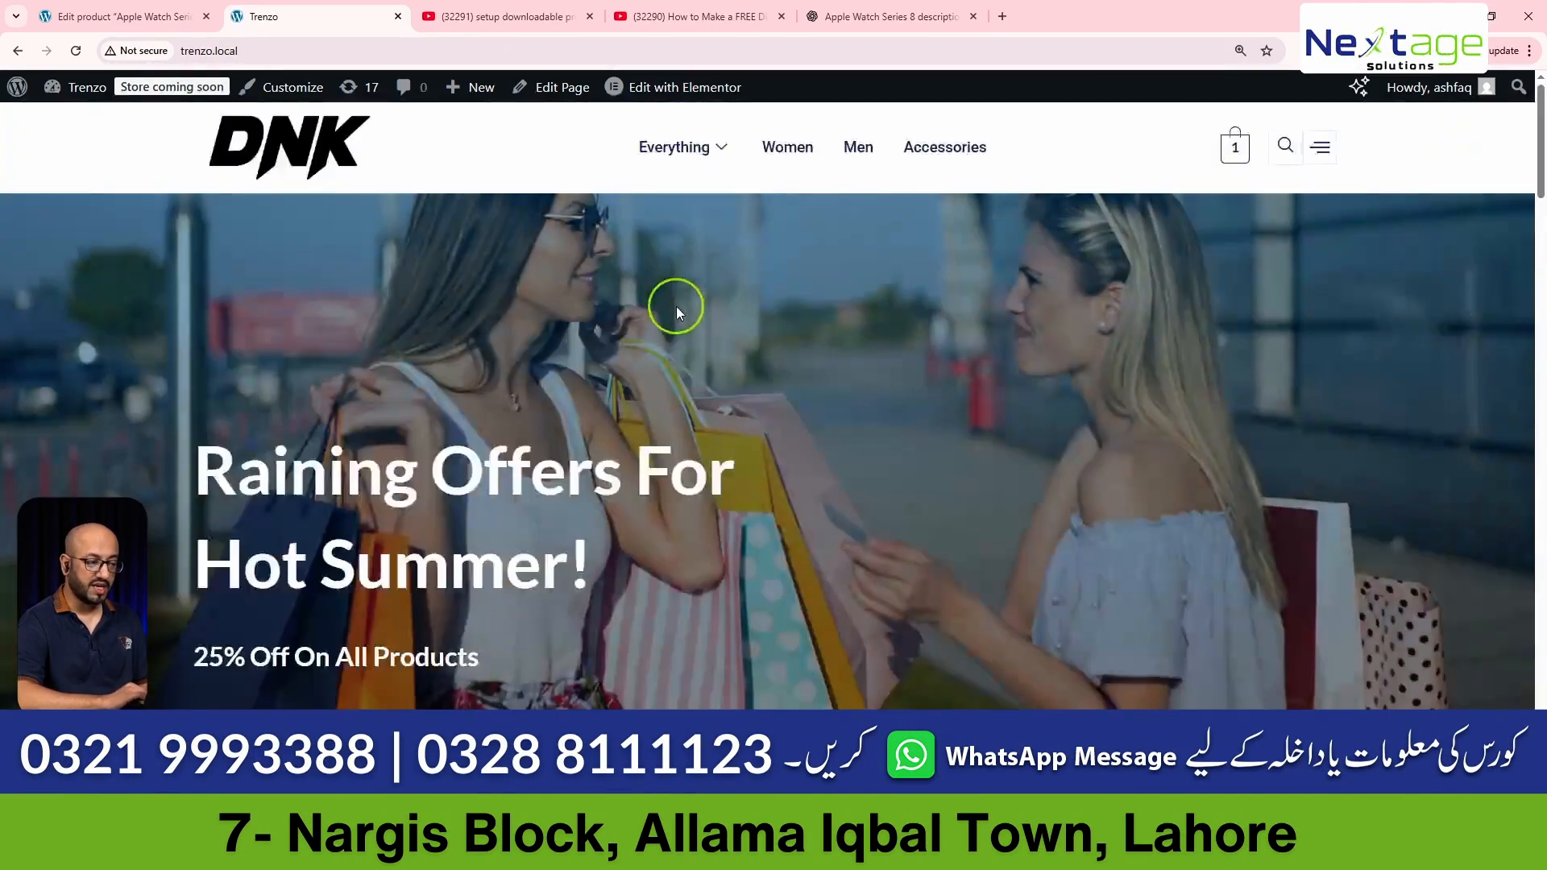
- Open the store's home page for editing with Elementor in a separate browser tab
middle_click(681, 93)
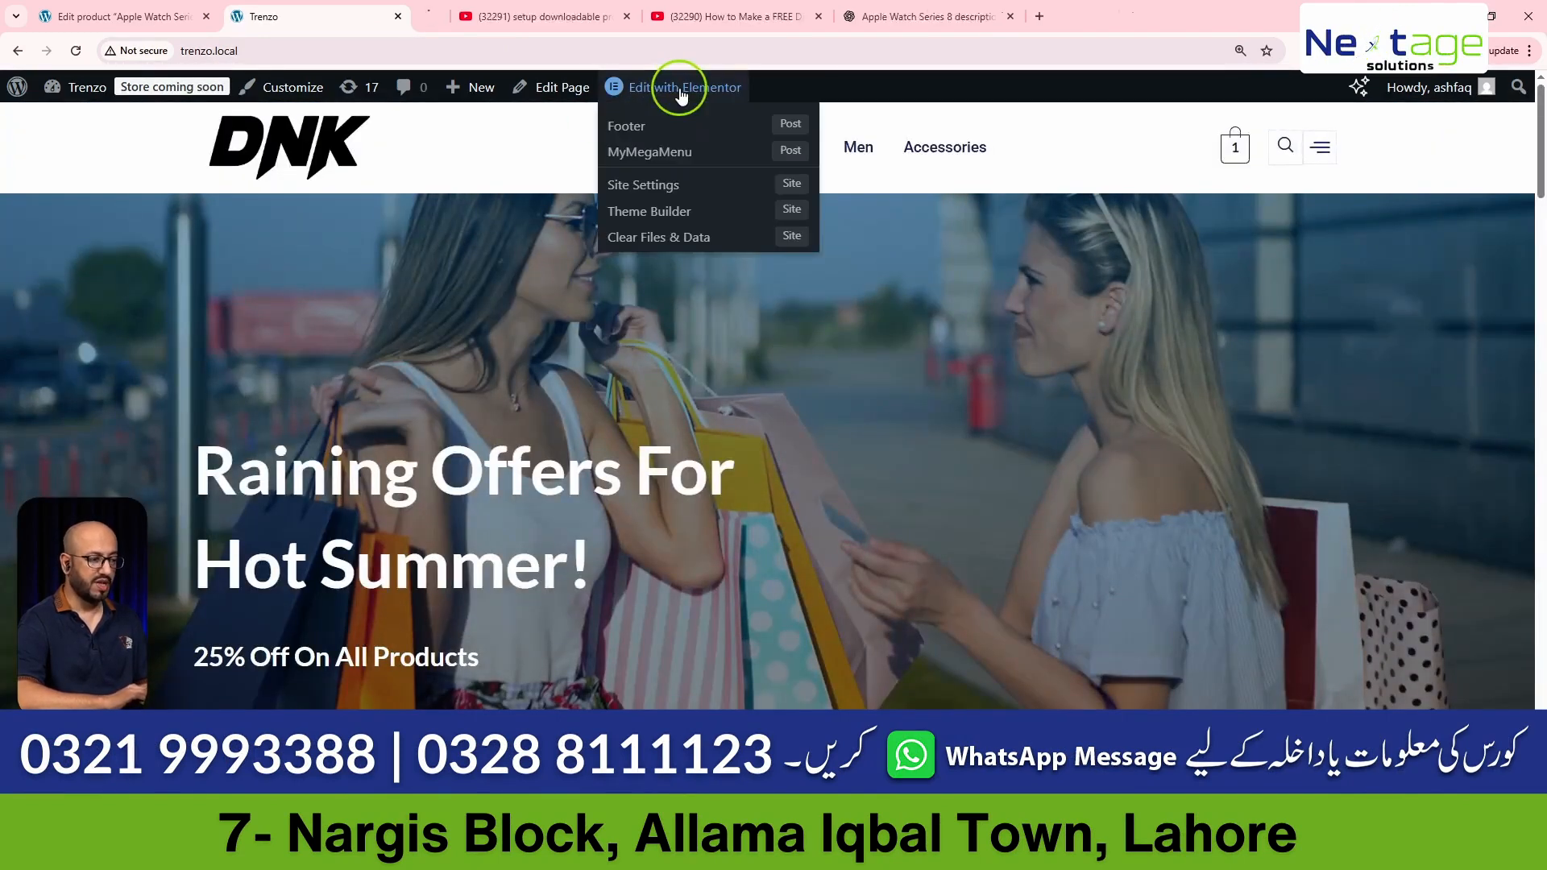
click(505, 14)
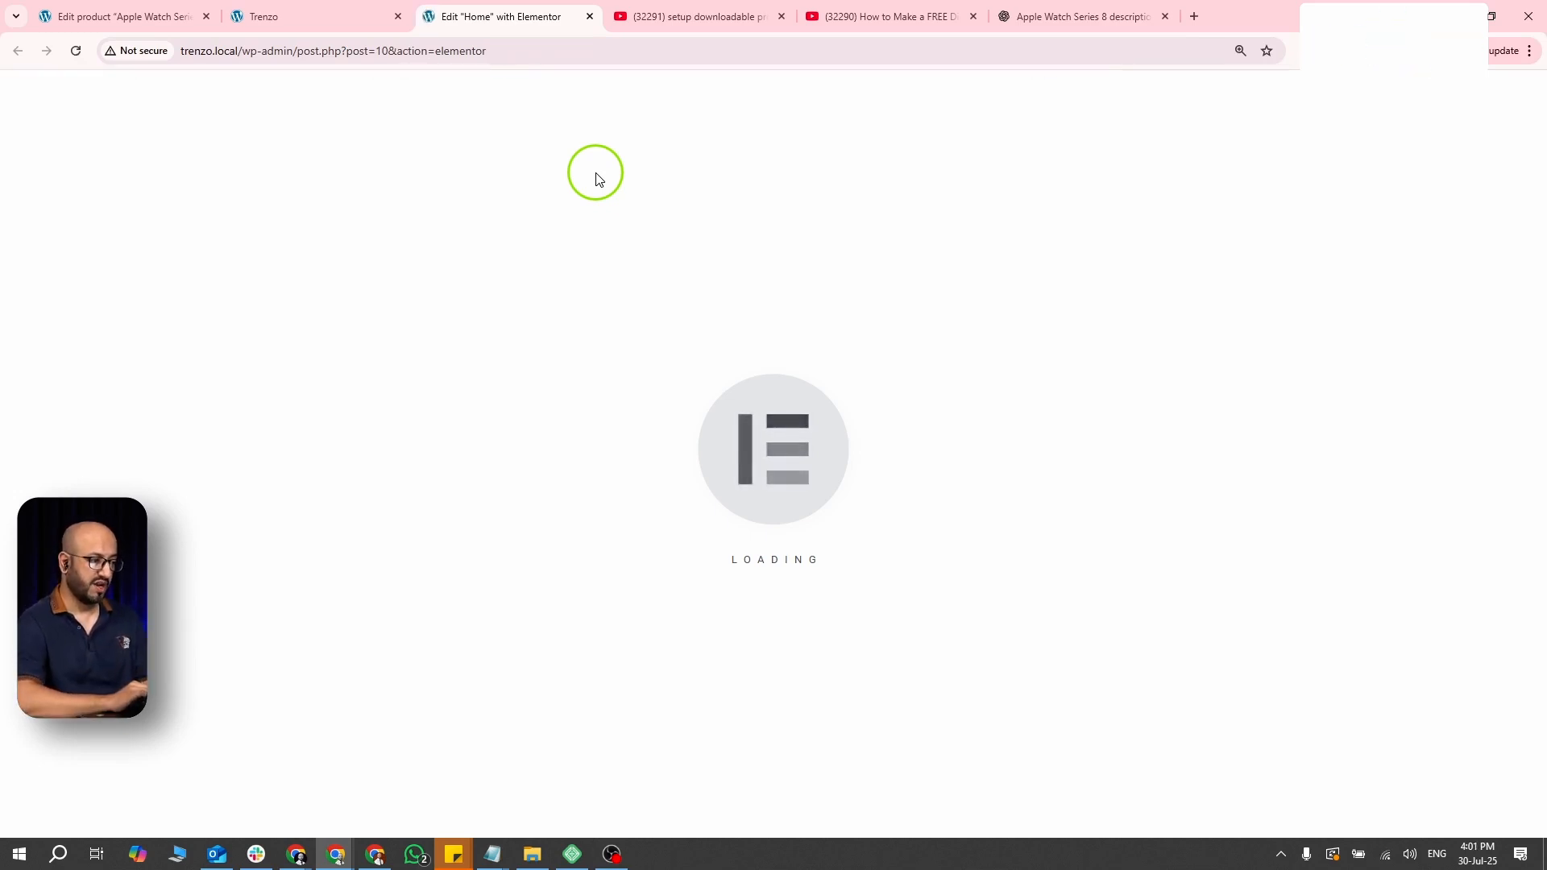
click(281, 24)
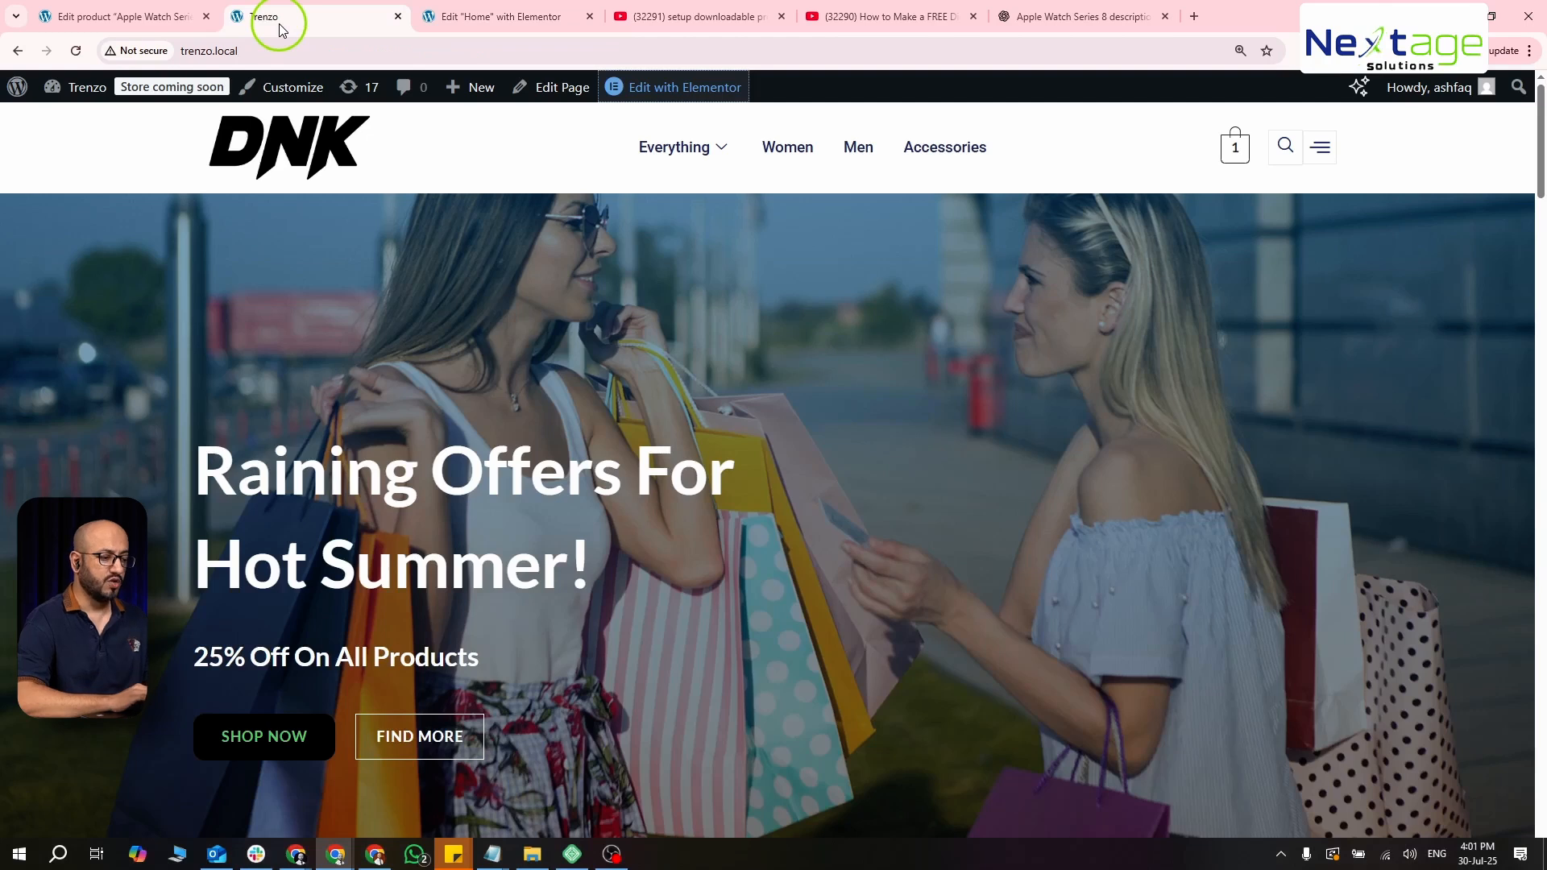
click(502, 18)
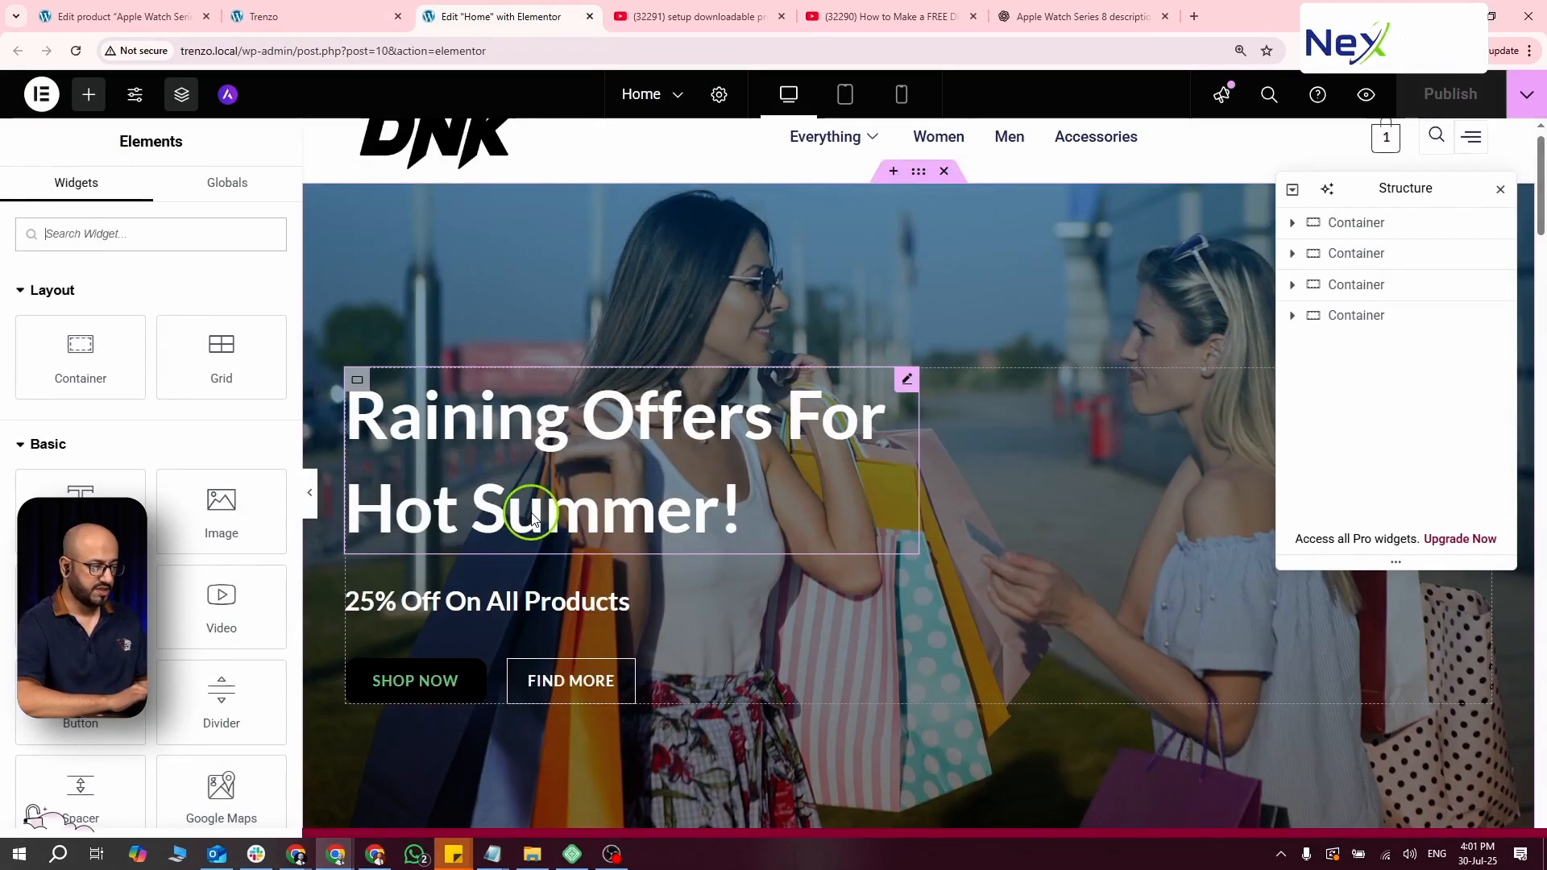
- Duplicate the container that holds the Featured Products section
scroll(532, 517, down, 8)
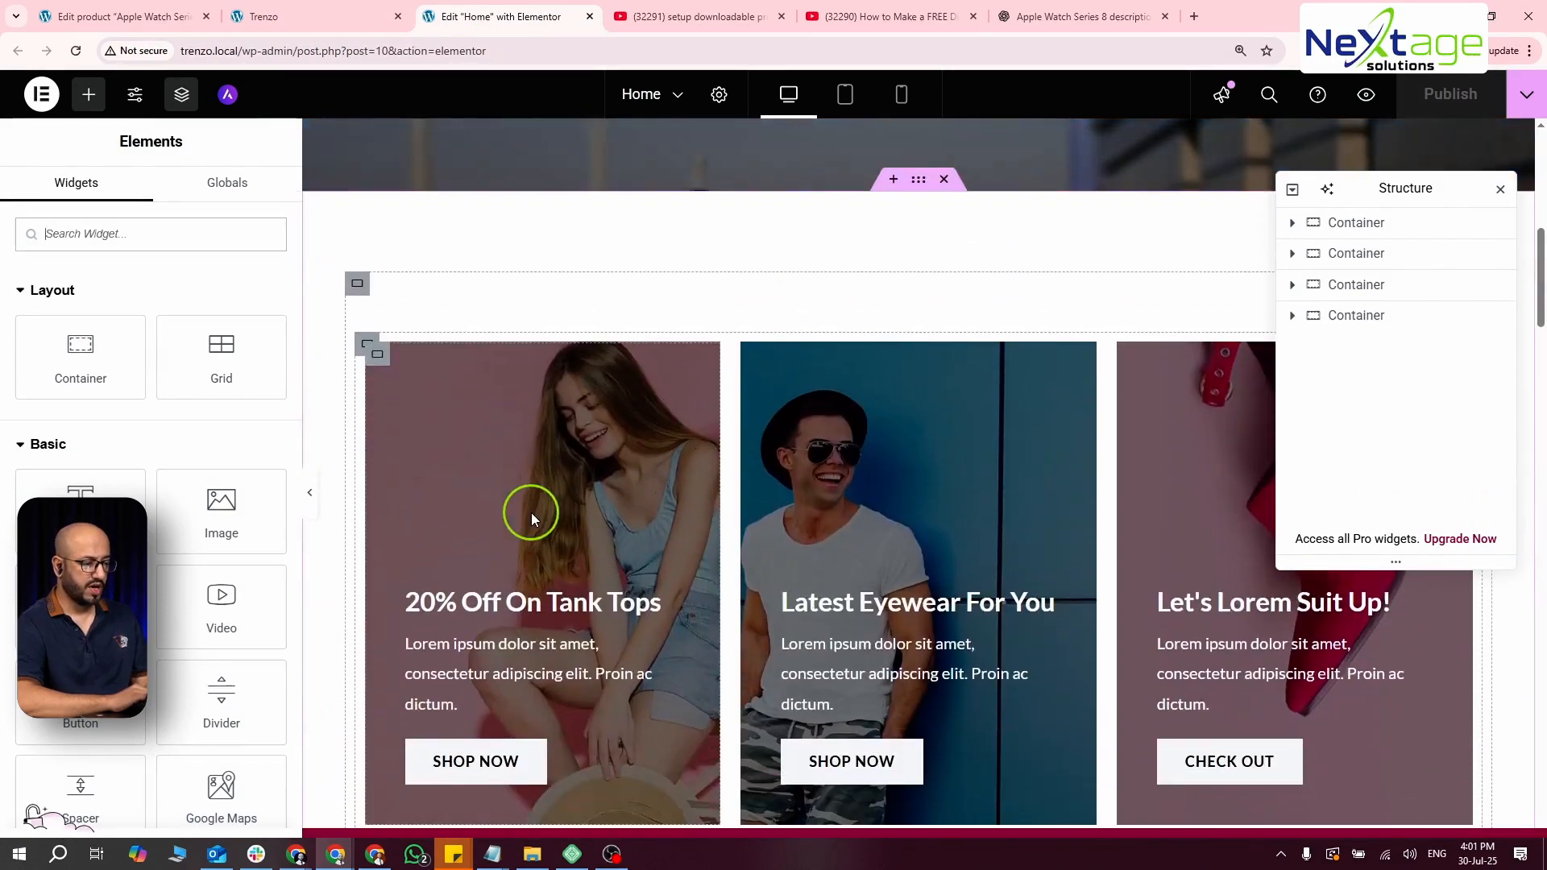
scroll(530, 513, down, 7)
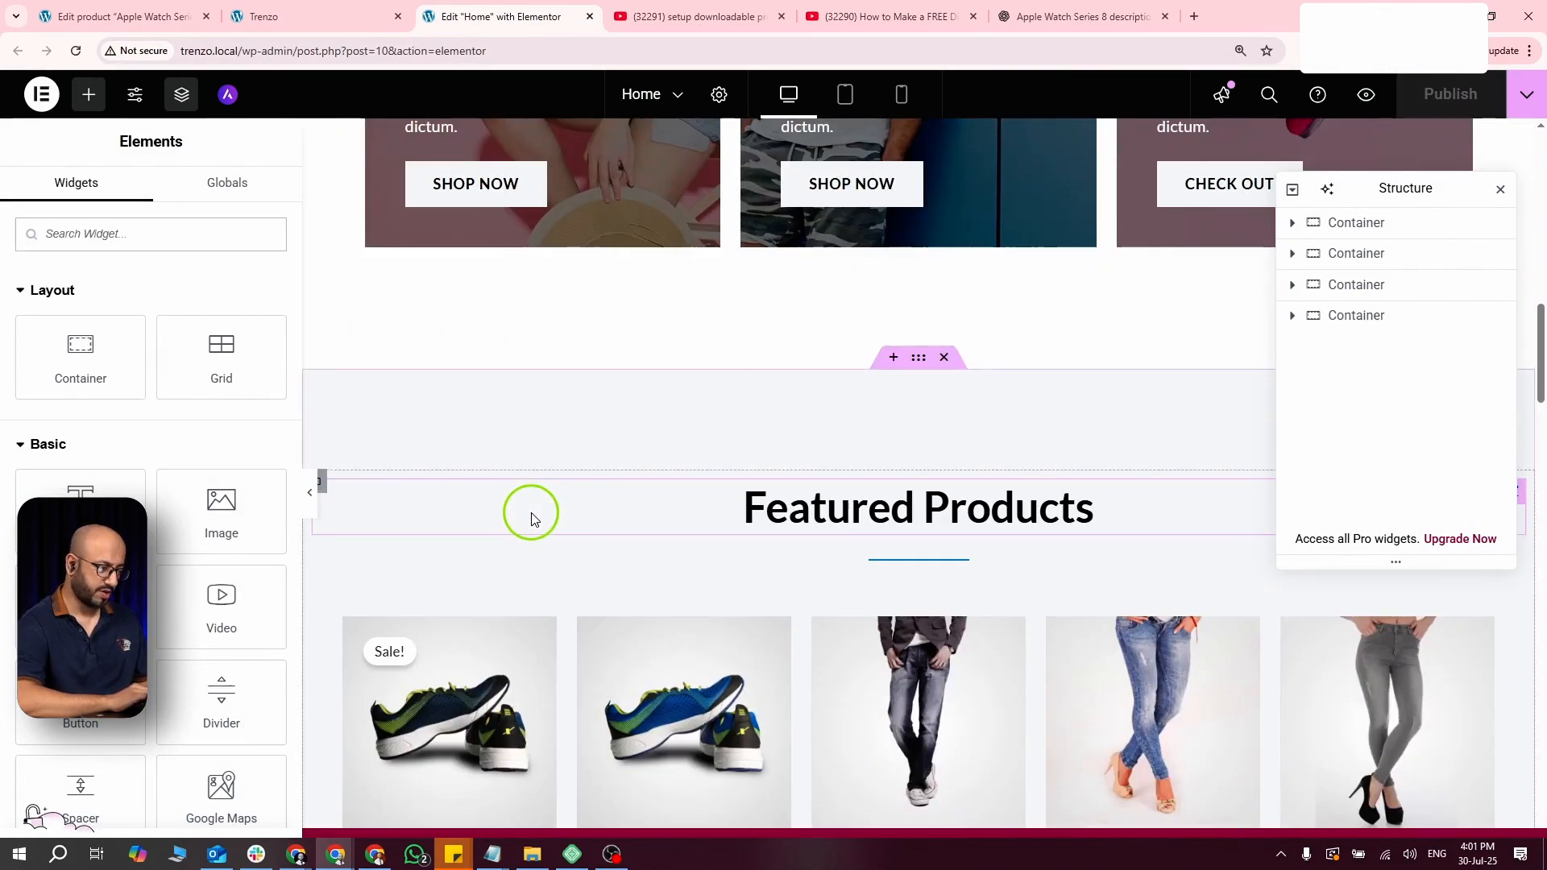
click(919, 359)
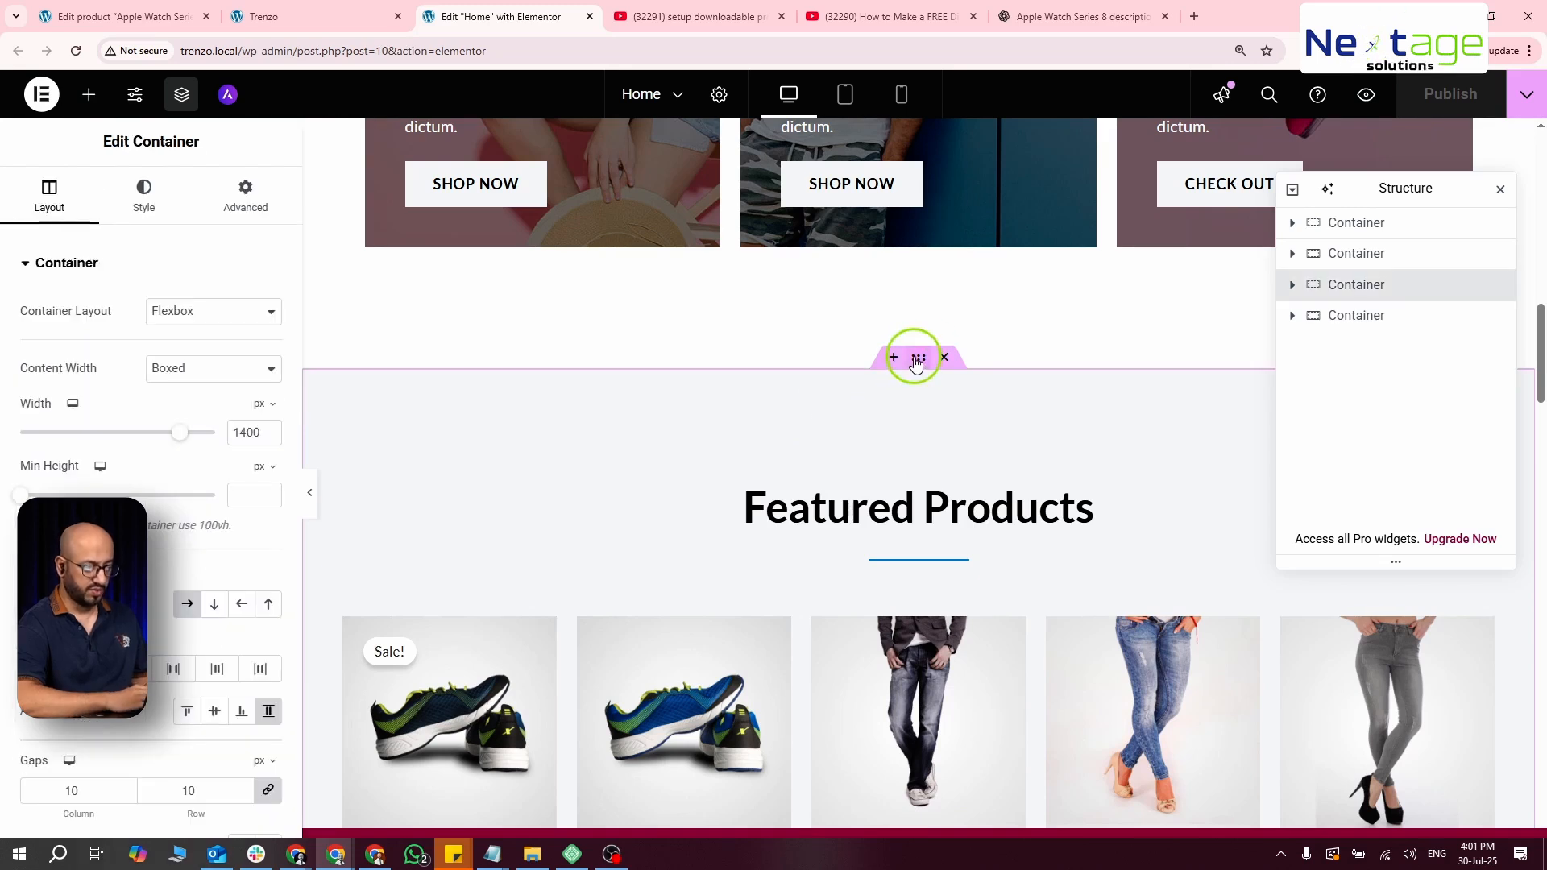
right_click(916, 362)
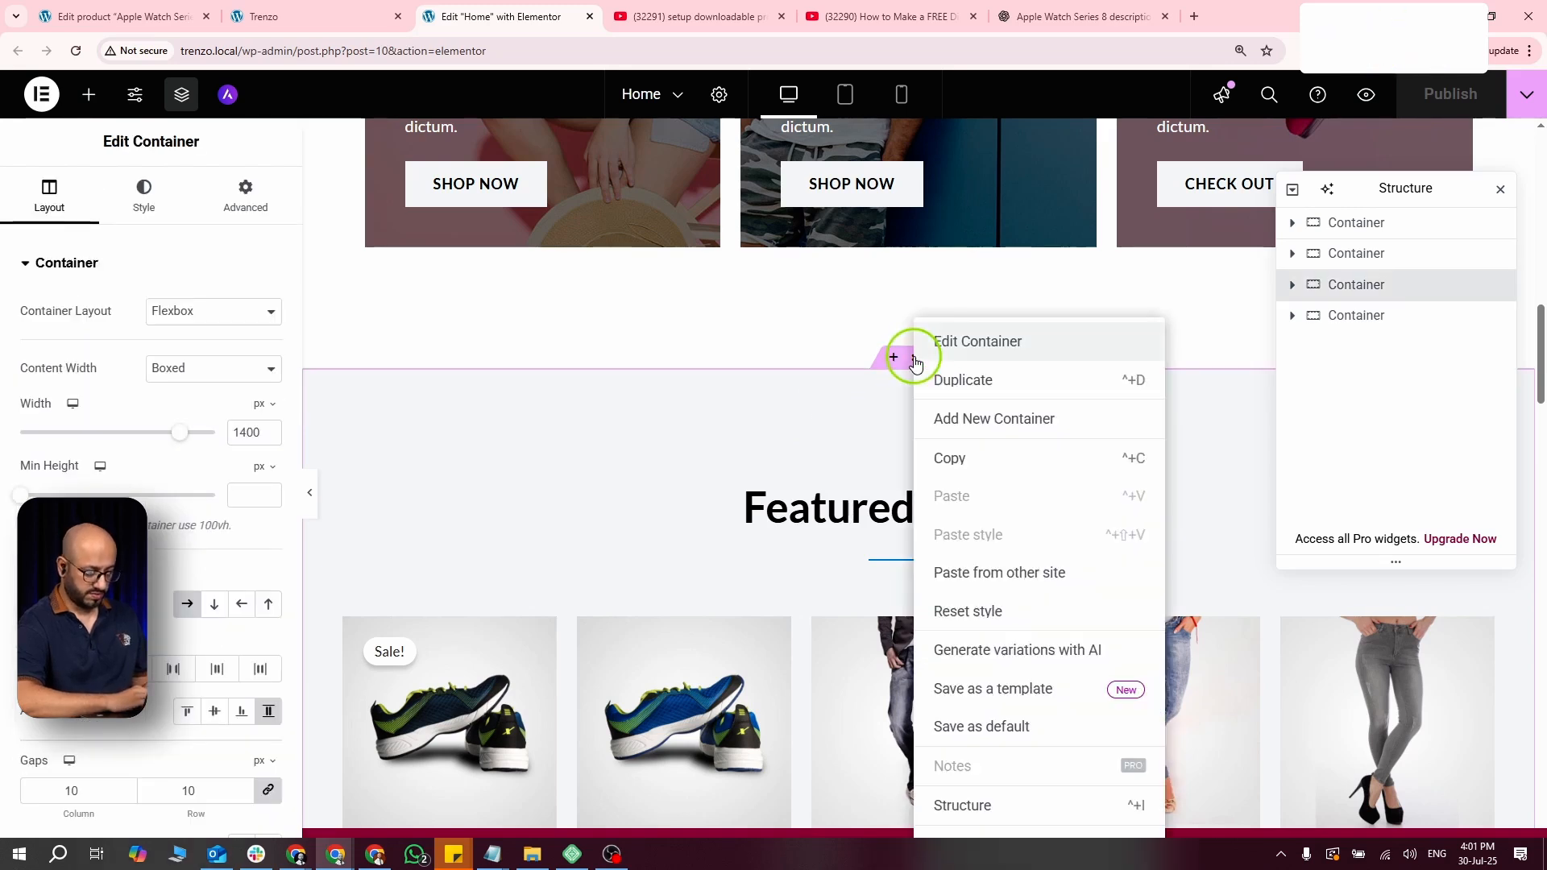
click(972, 390)
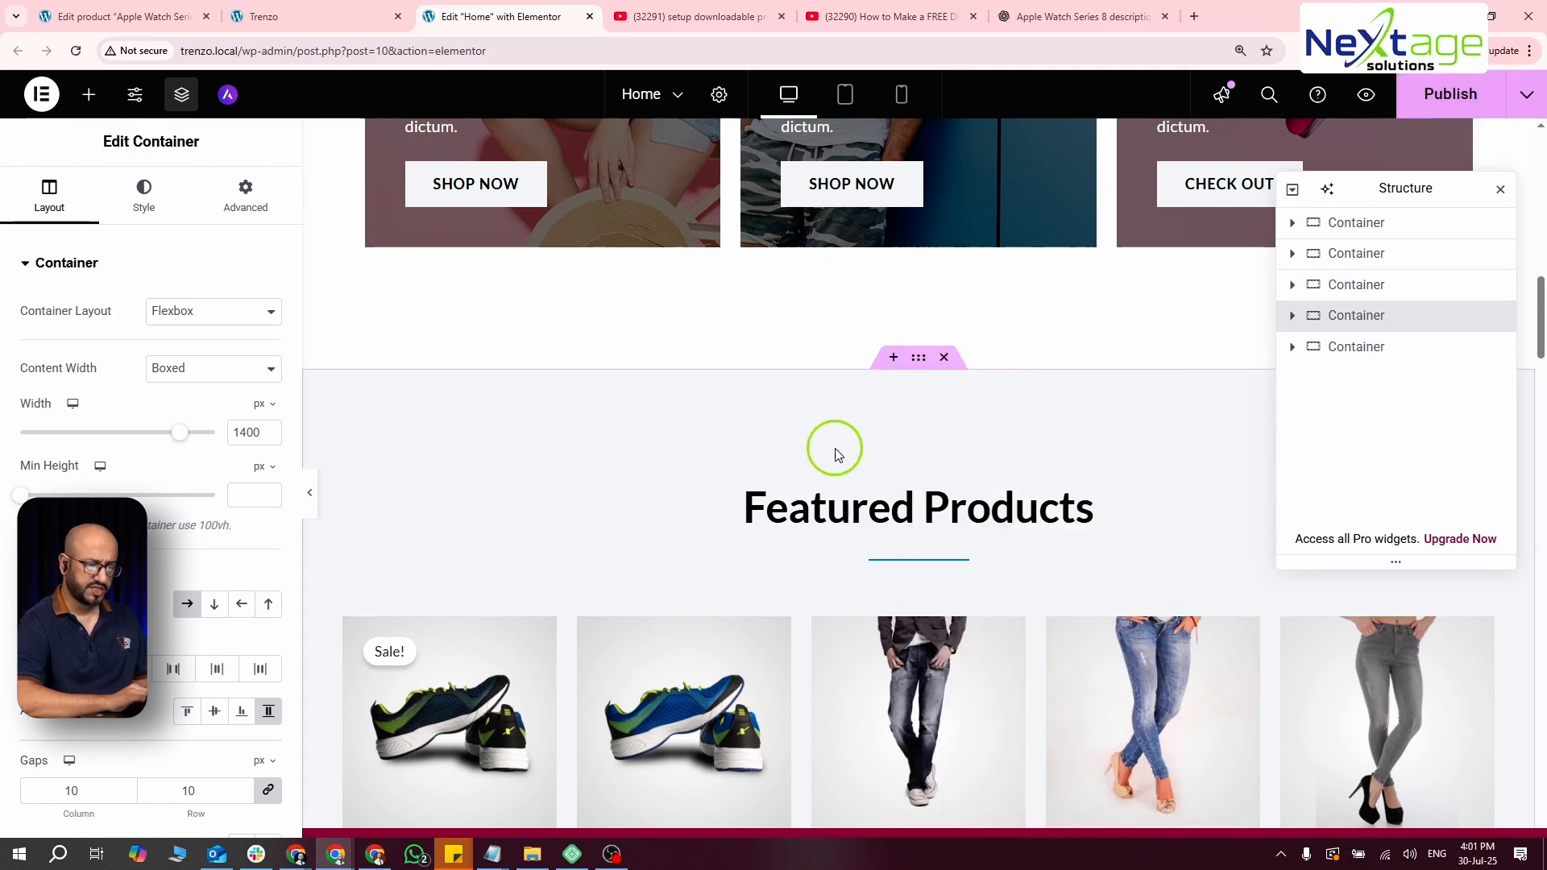
- Compare the two Featured Products containers on the home page and delete the duplicated lower one
scroll(839, 455, down, 3)
scroll(839, 460, down, 8)
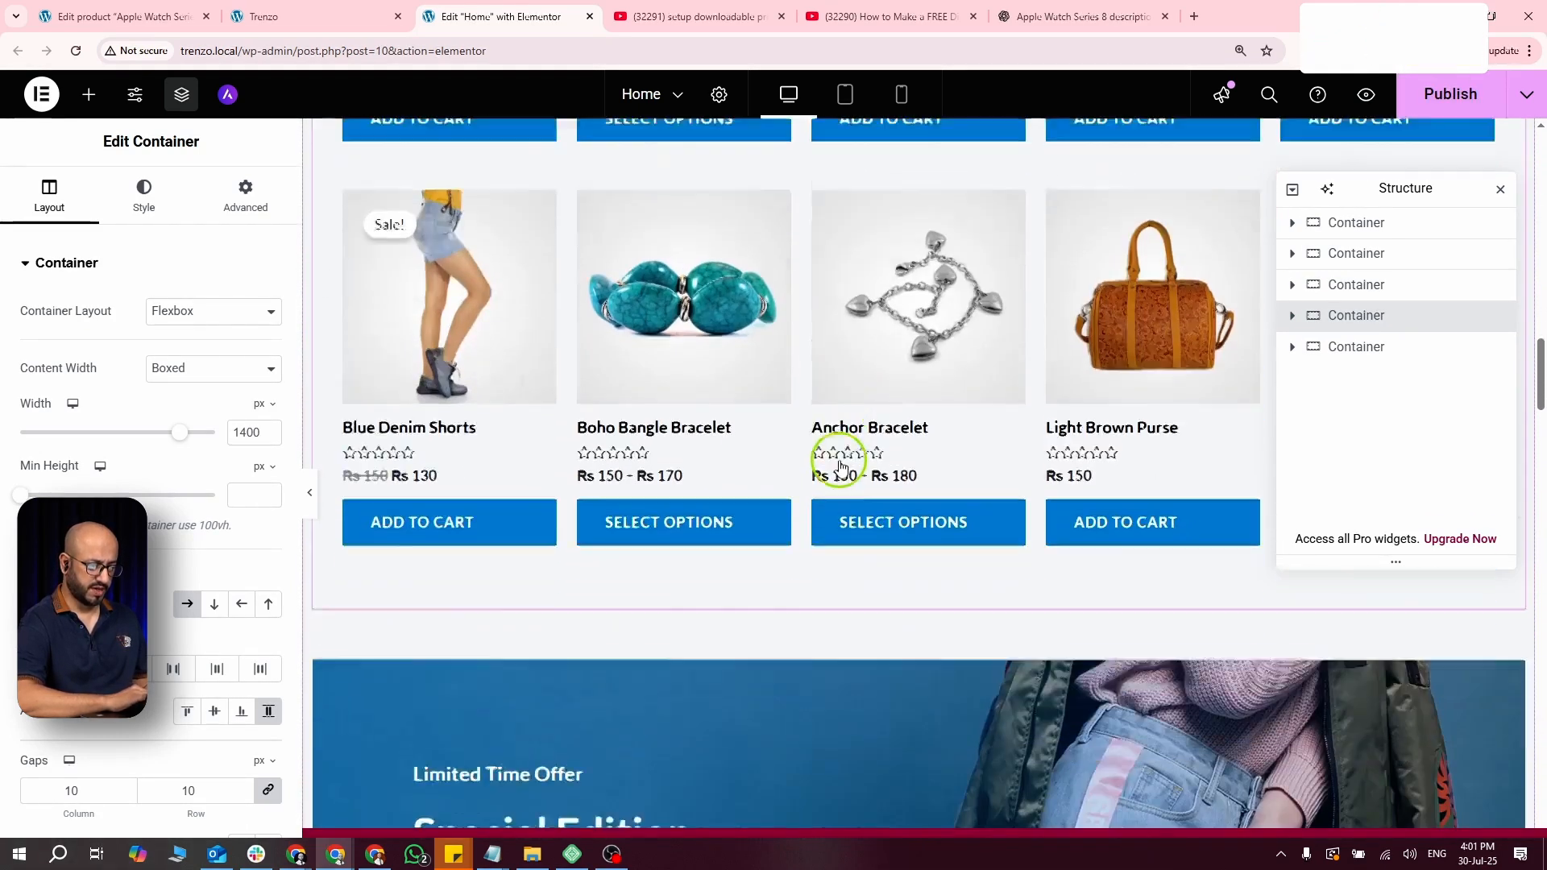
scroll(839, 461, up, 8)
scroll(839, 467, up, 5)
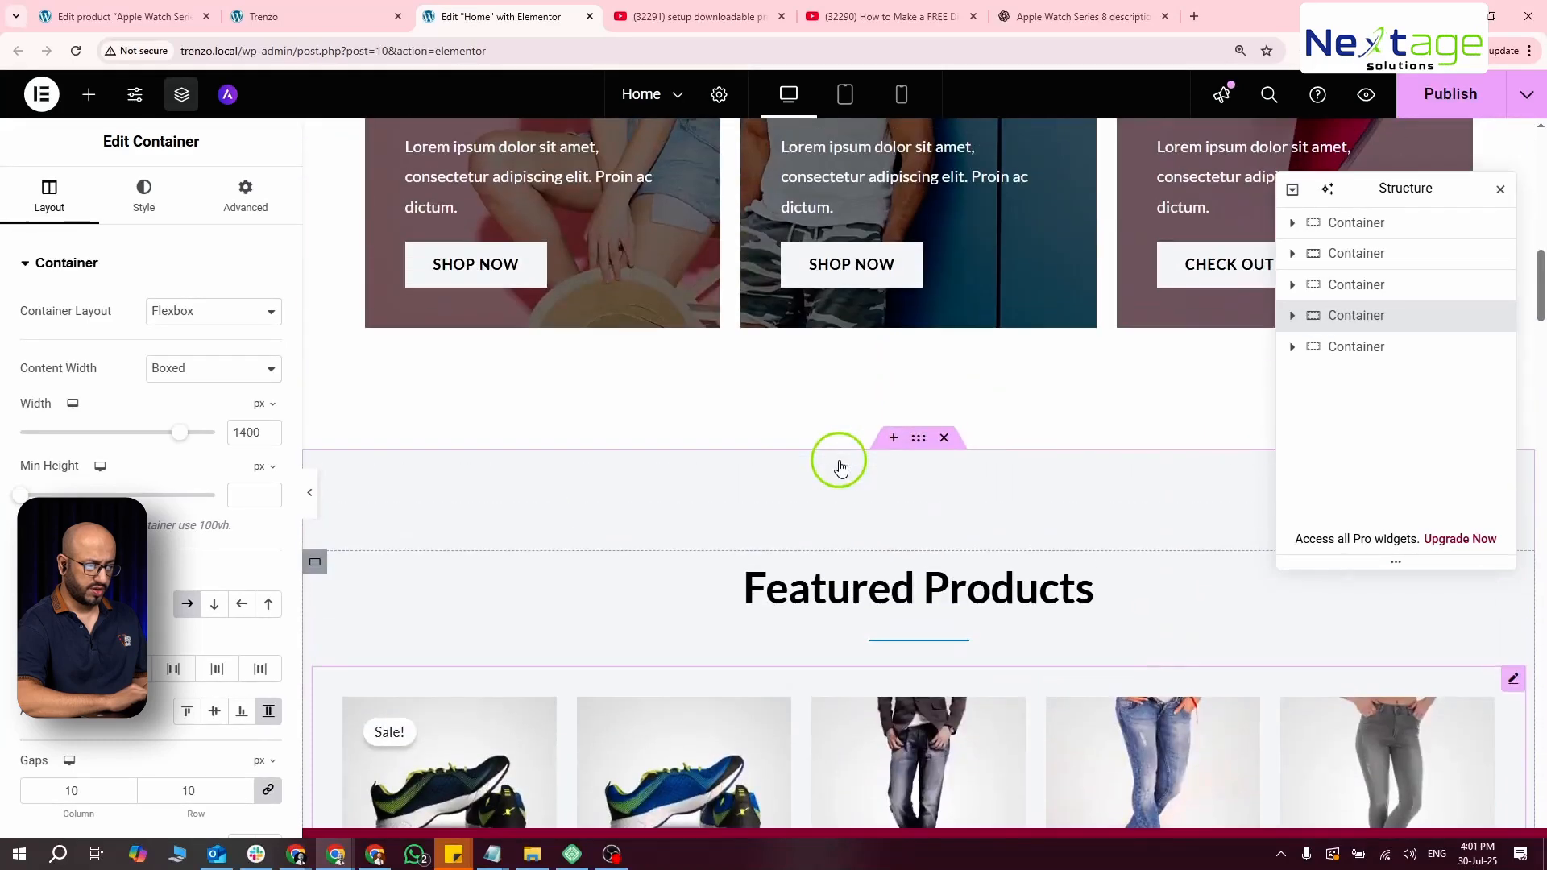
scroll(839, 466, down, 8)
scroll(839, 468, down, 6)
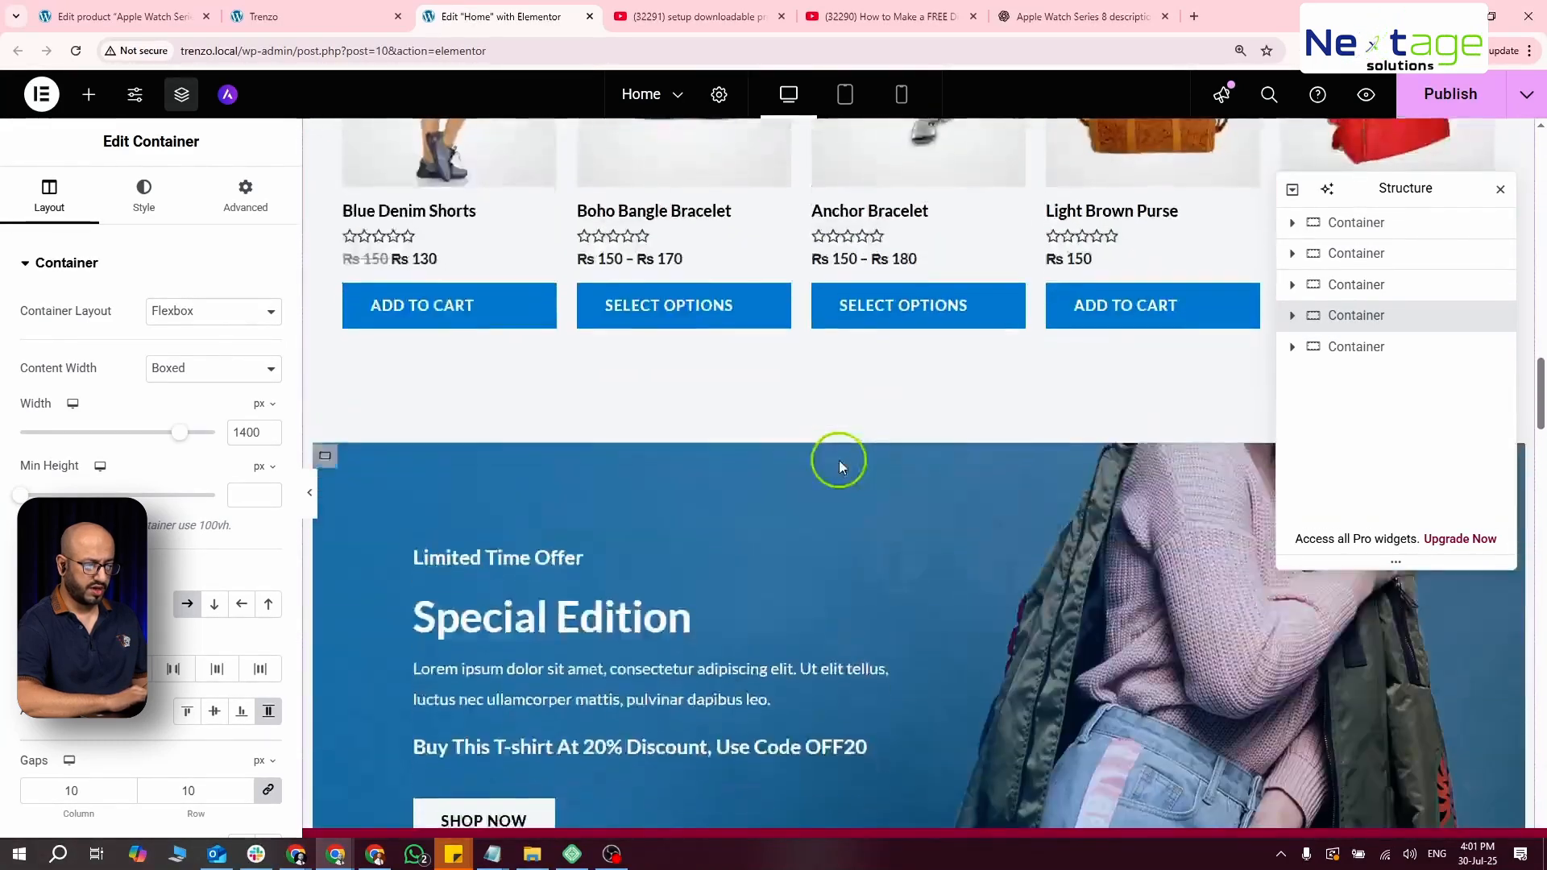
scroll(839, 468, up, 12)
scroll(838, 463, down, 6)
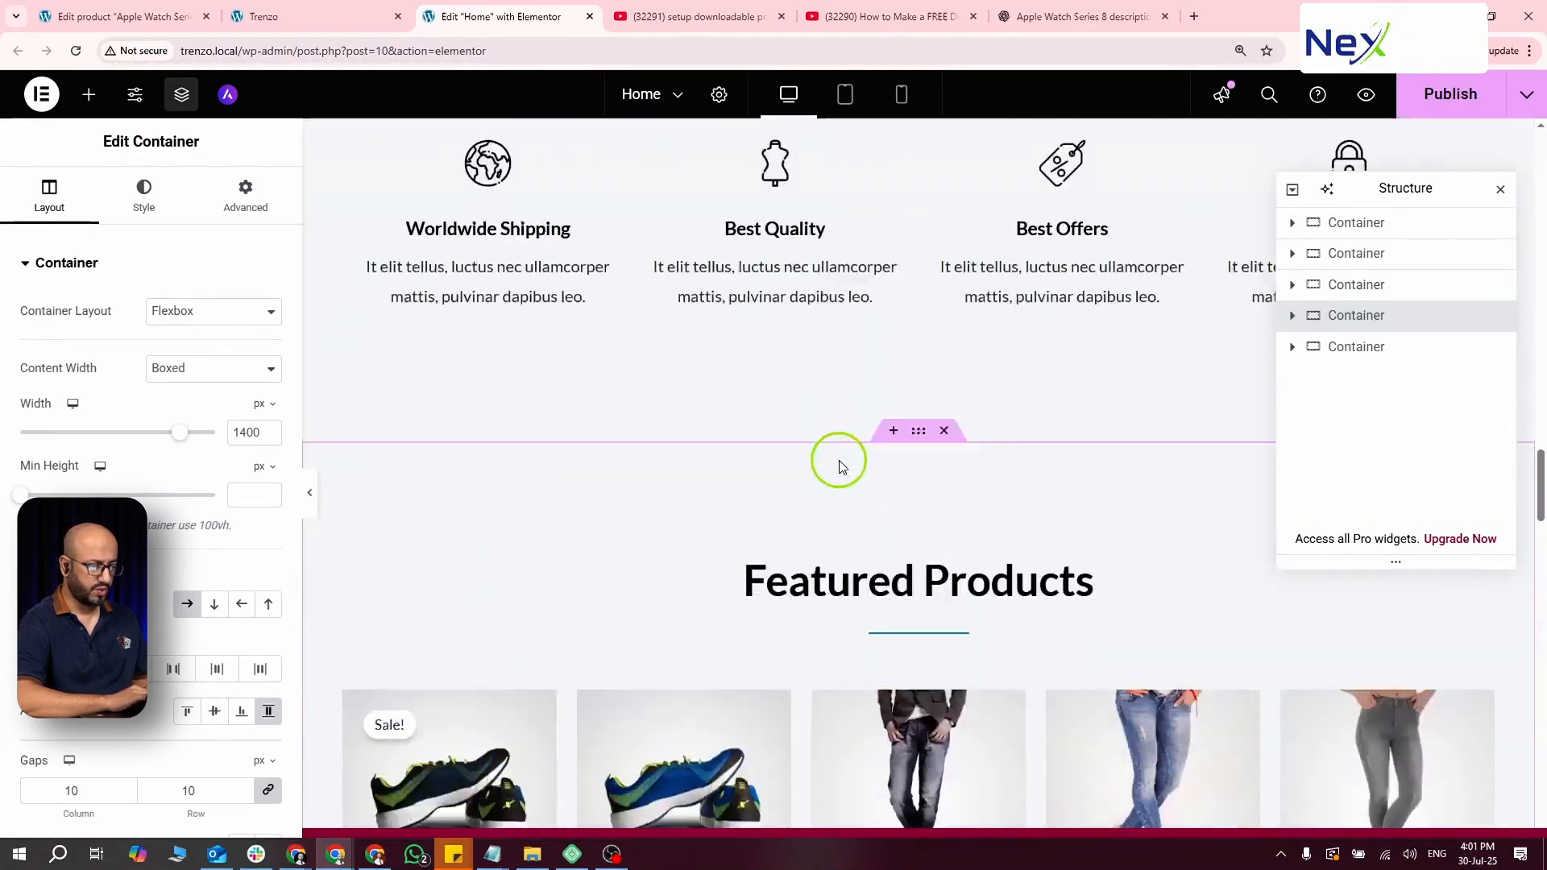
scroll(953, 339, up, 3)
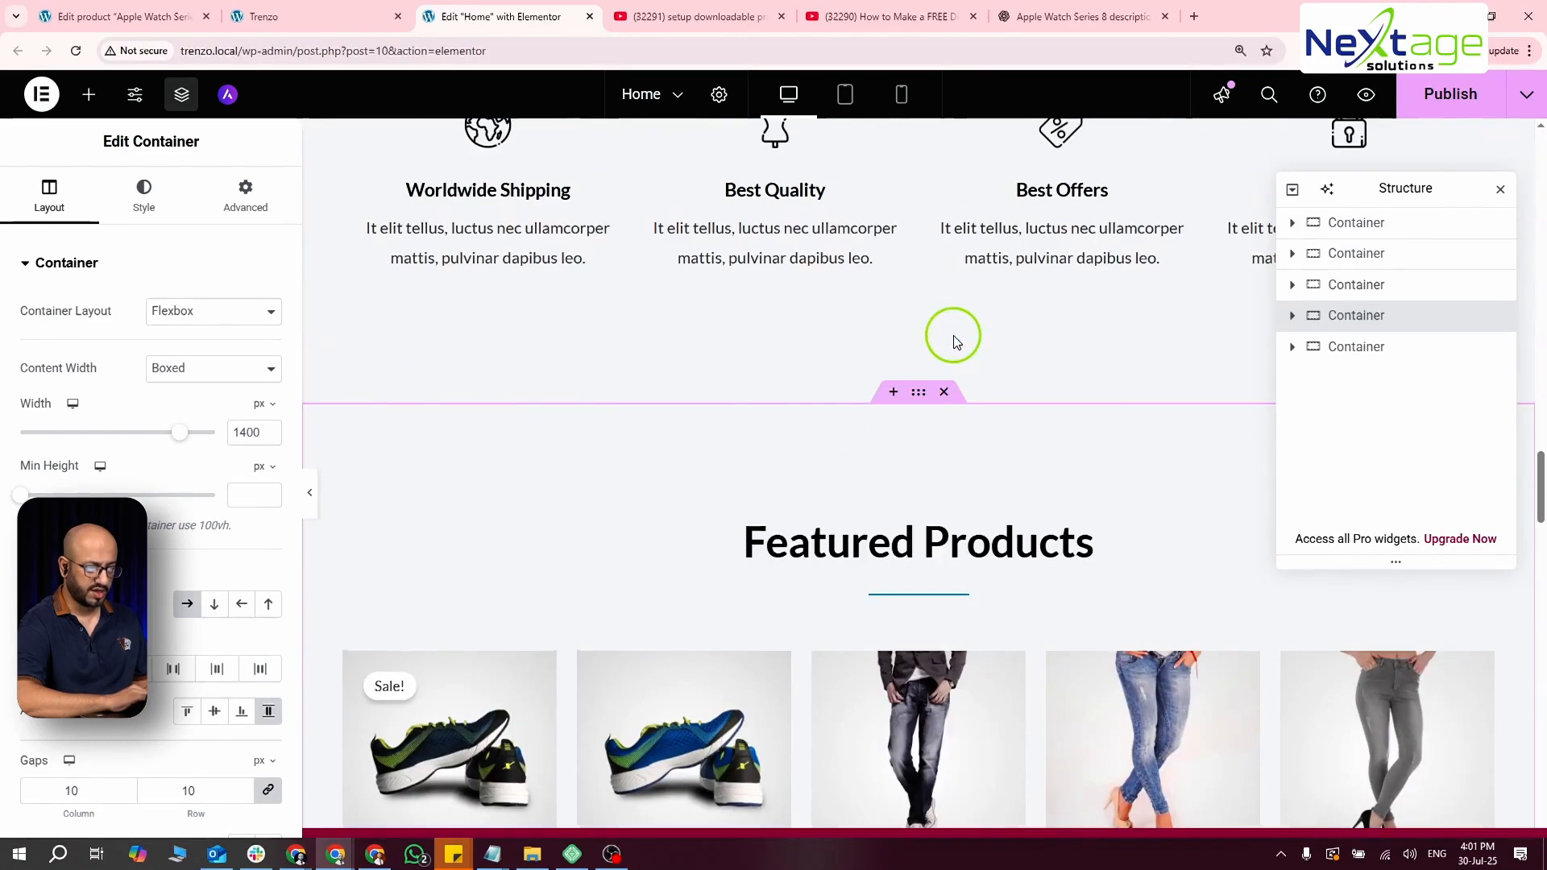
click(944, 394)
- Add a single-column Flexbox container directly above the Featured Products section
scroll(944, 395, down, 10)
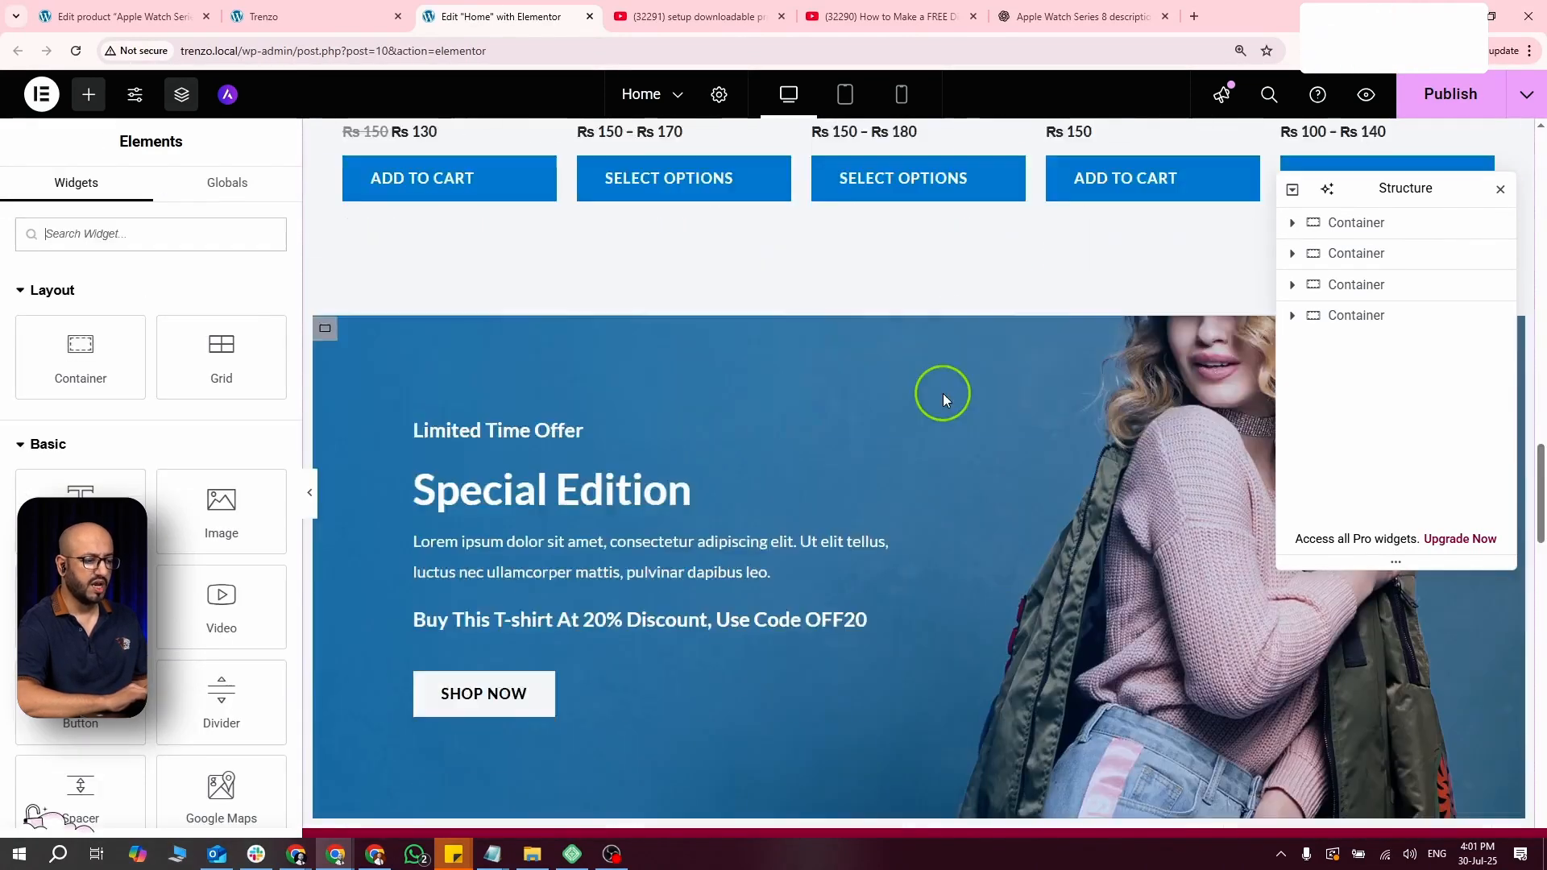
scroll(944, 395, up, 7)
scroll(943, 393, up, 5)
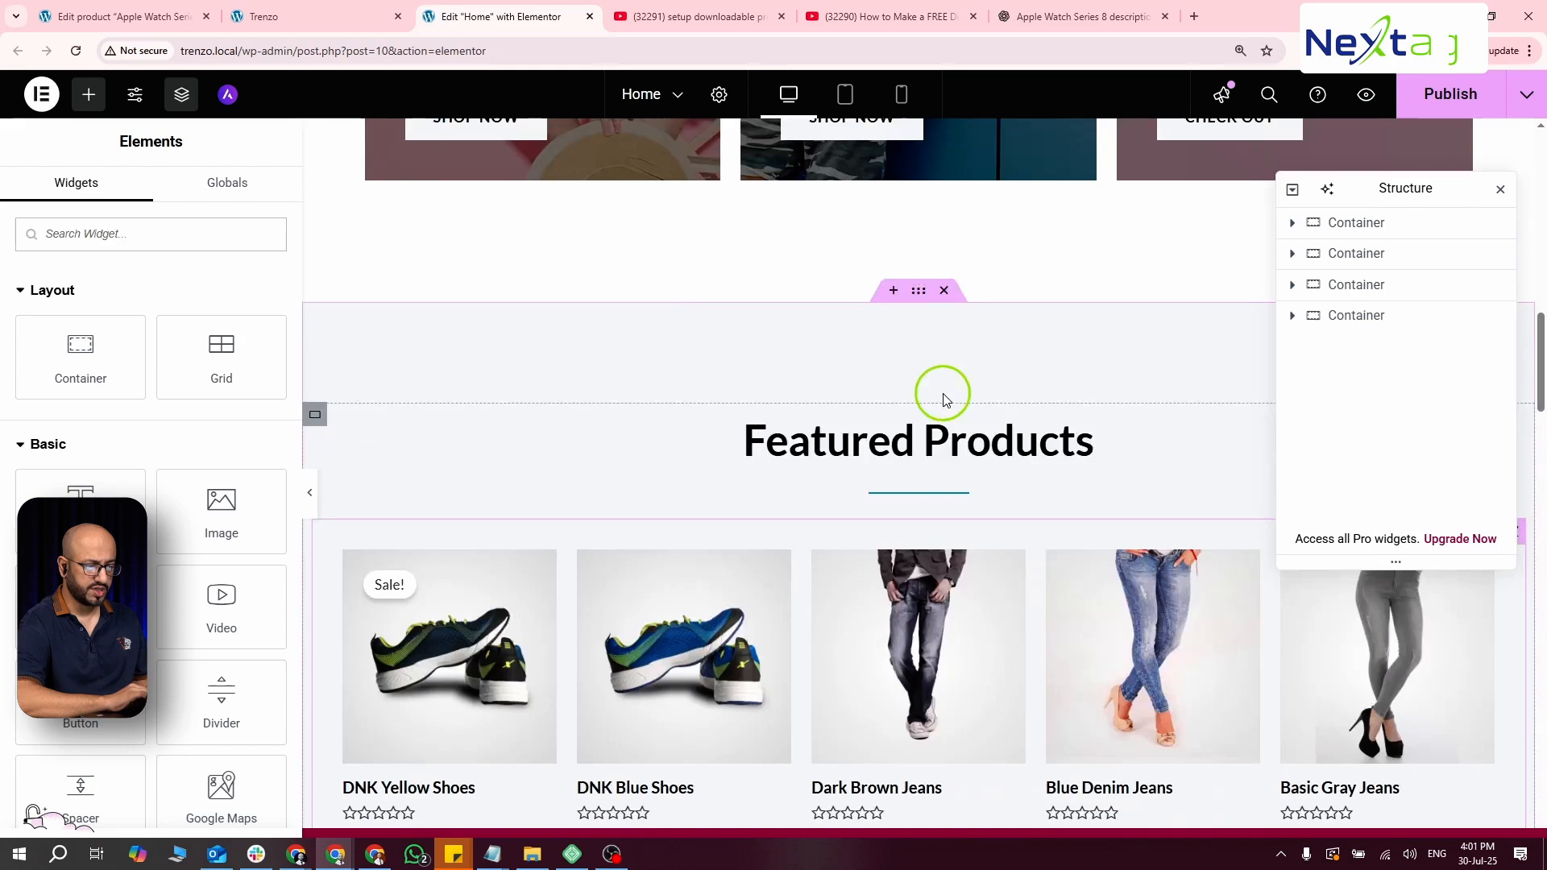
click(890, 291)
click(806, 391)
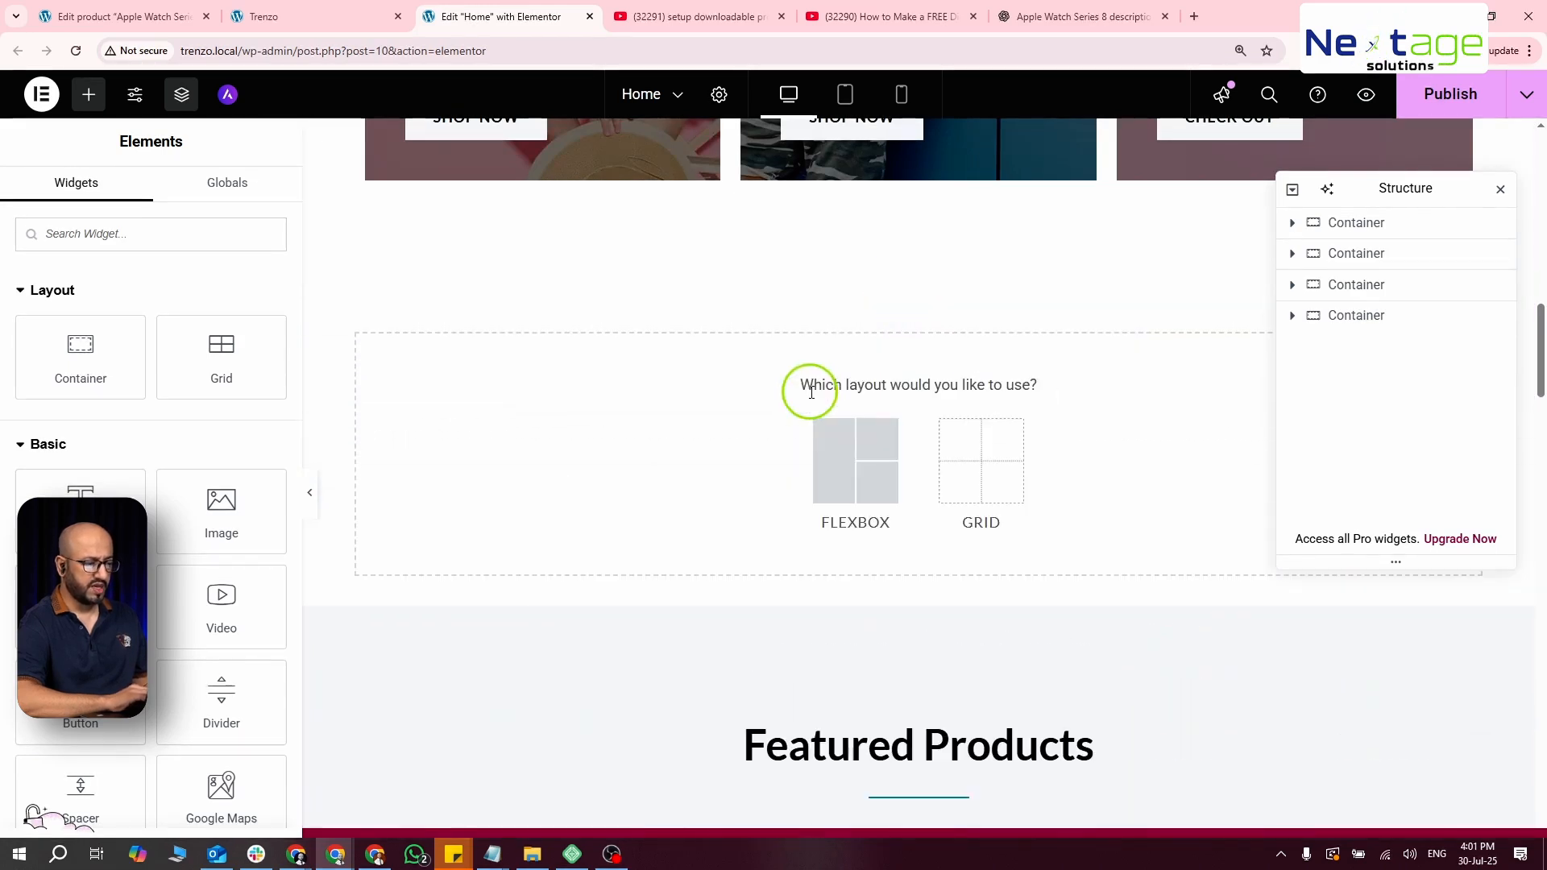
click(829, 474)
click(641, 440)
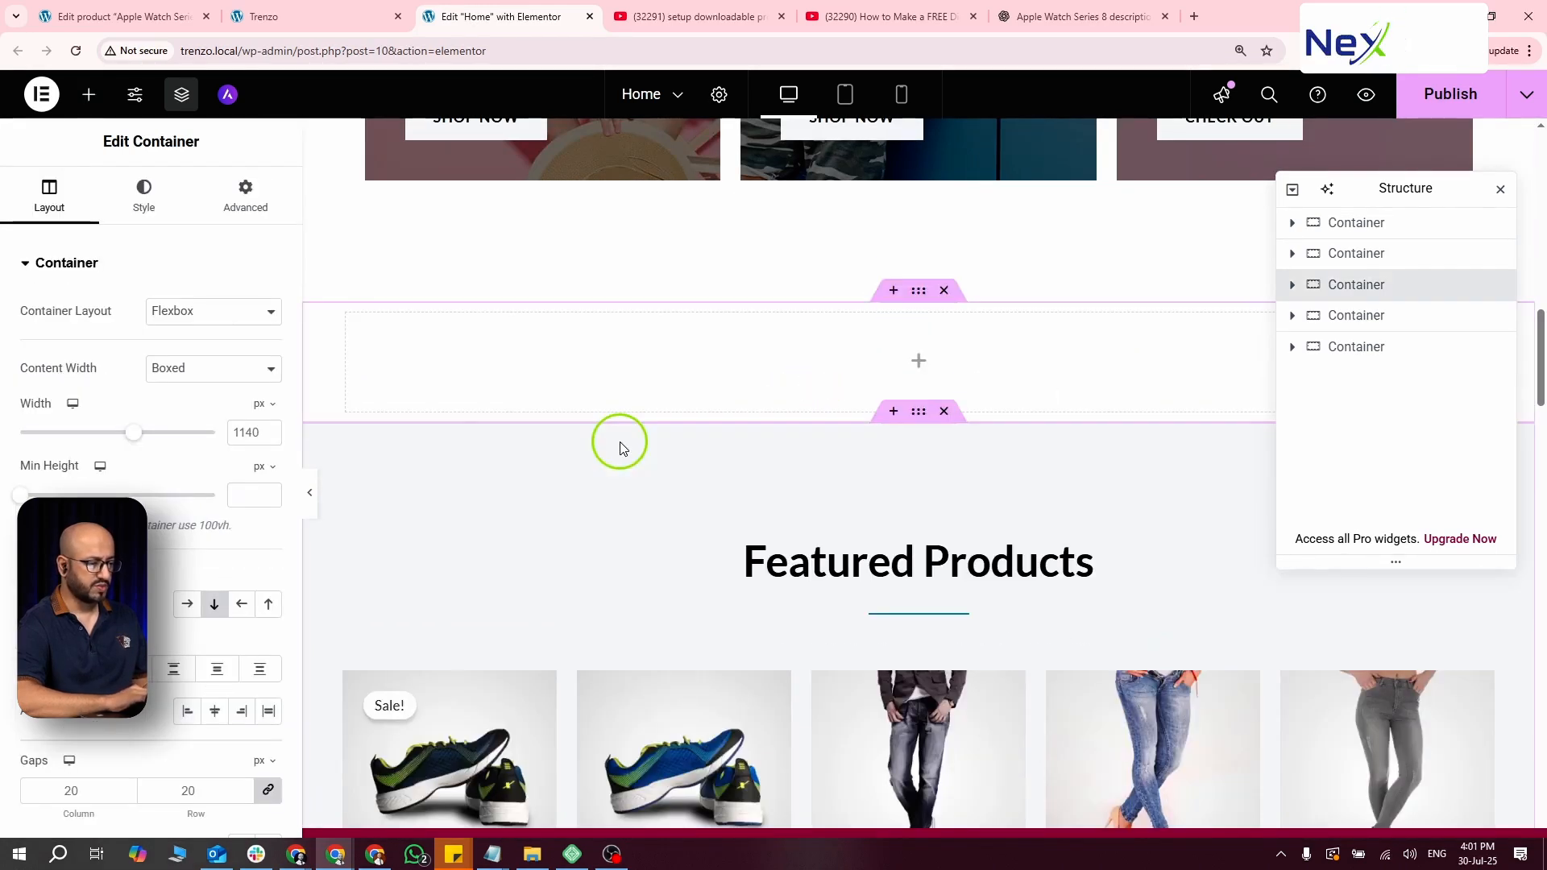
- Find the product widgets and place a Woo Product Gallery in the new empty container
click(89, 95)
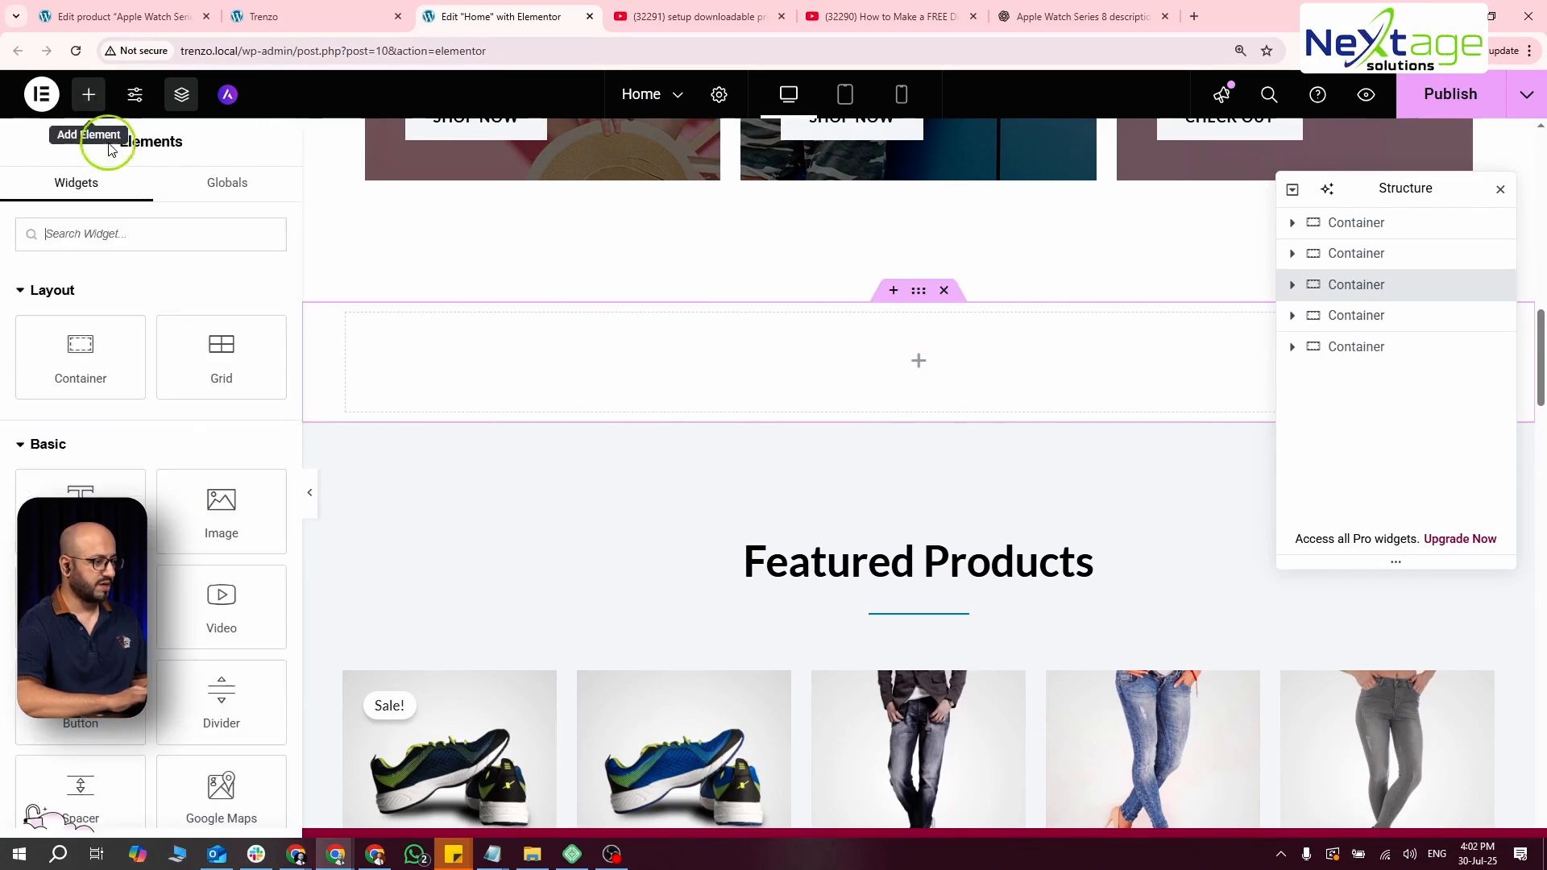
text(product)
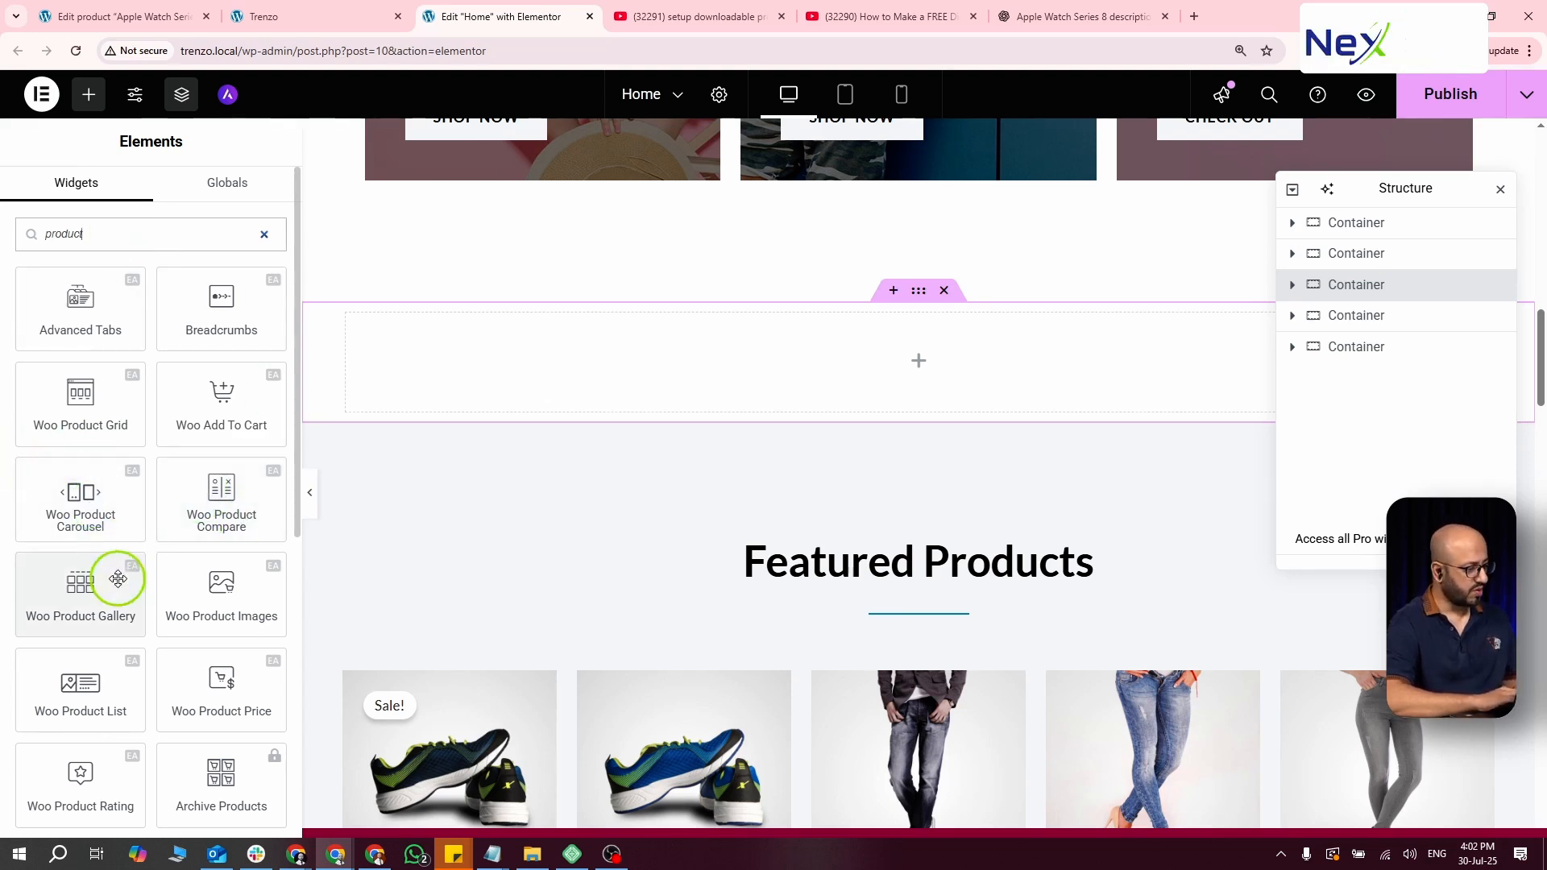
drag(46, 588, 791, 364)
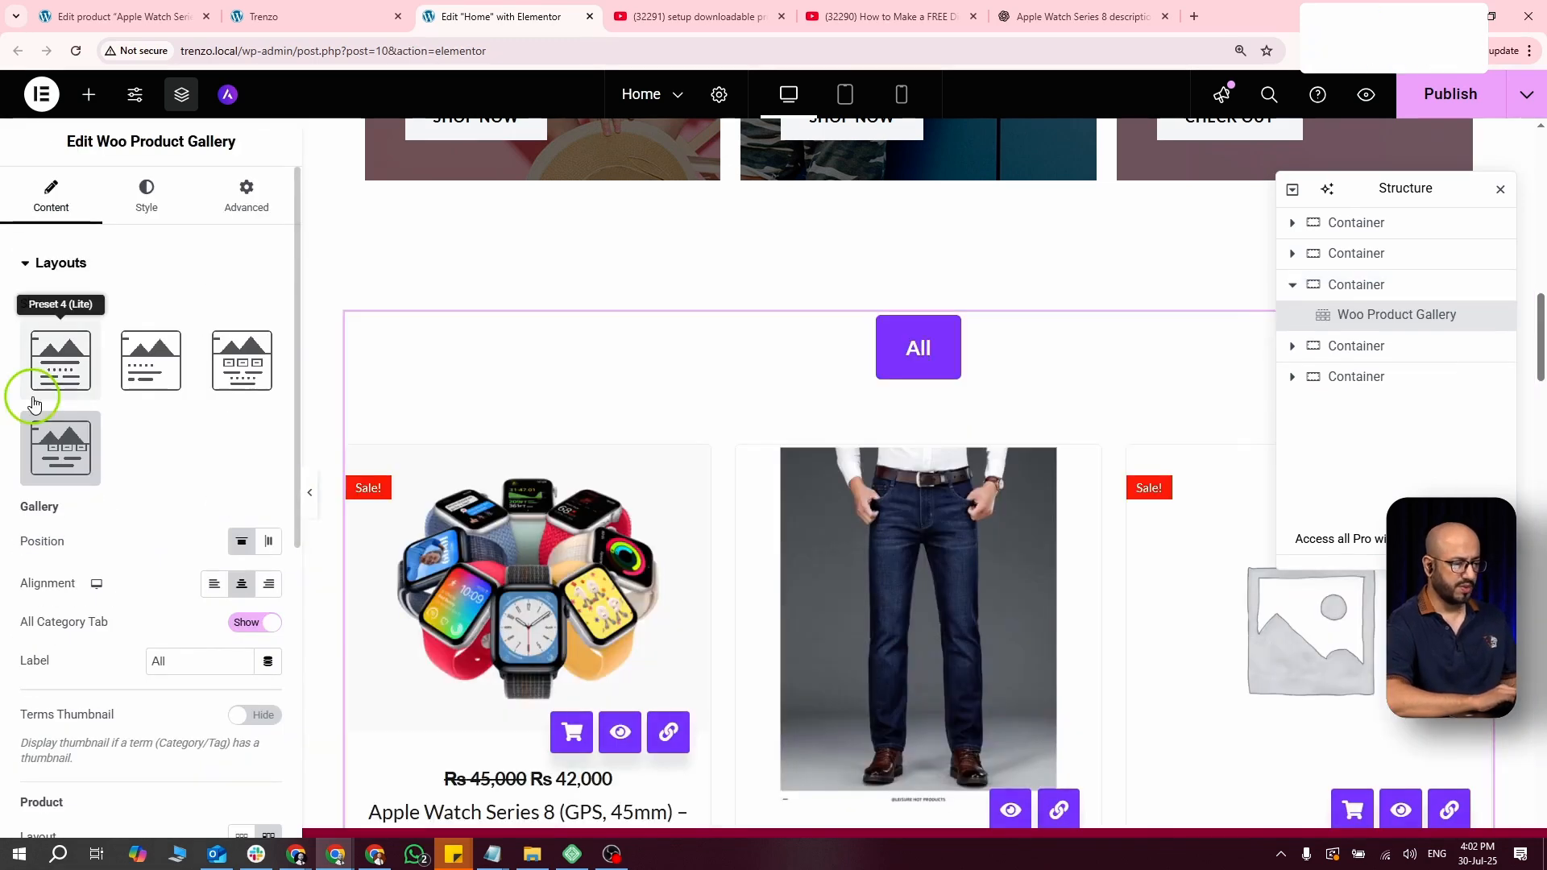
- Restrict the product gallery's query to the Smart Watches product category
scroll(194, 513, down, 2)
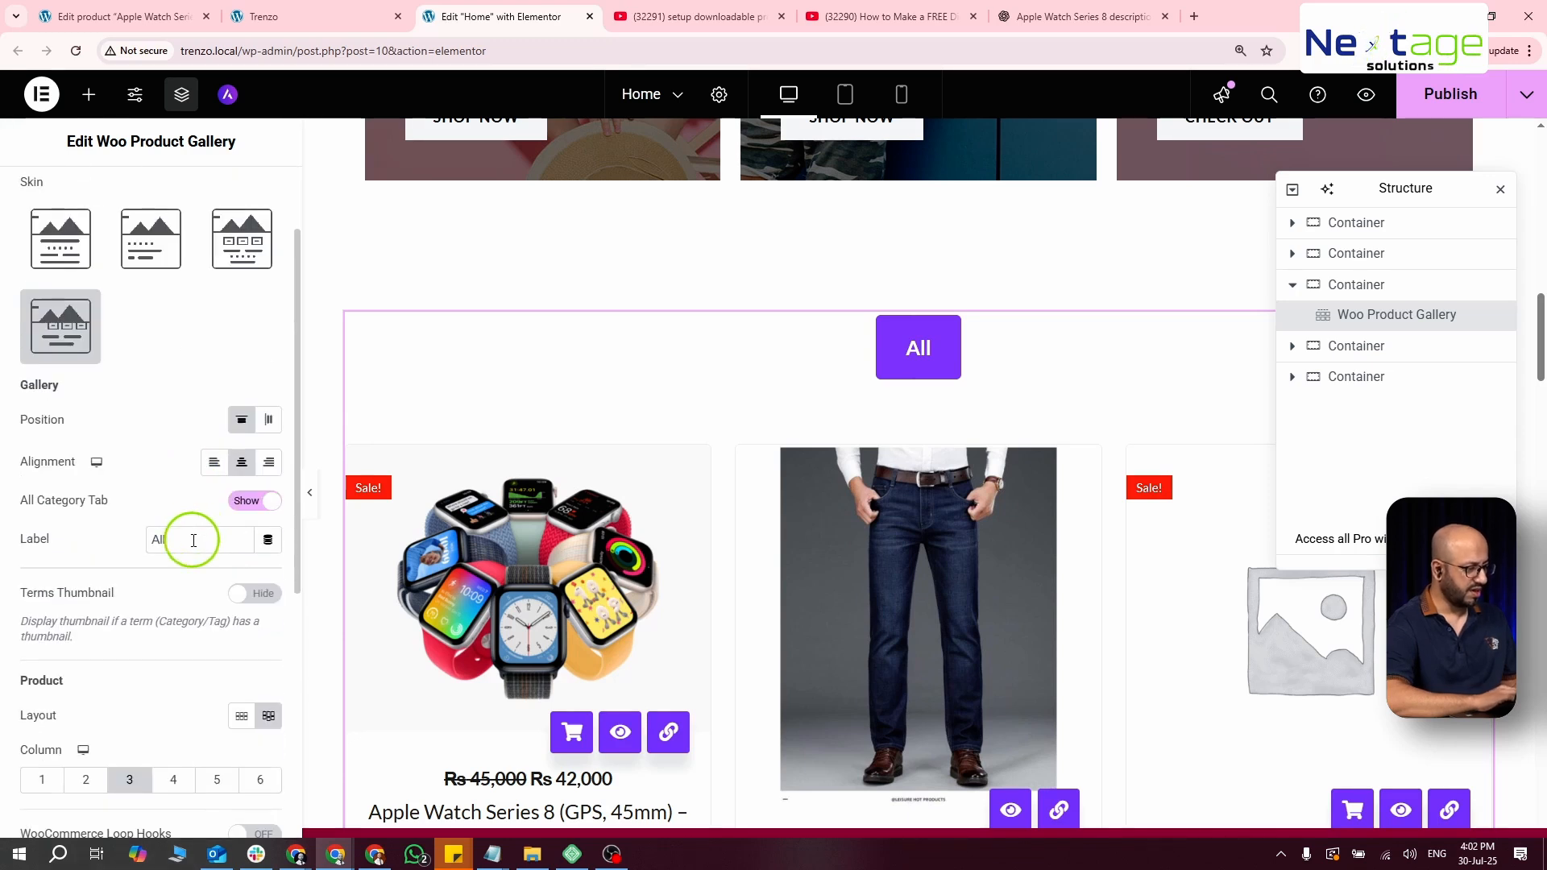
scroll(194, 544, down, 2)
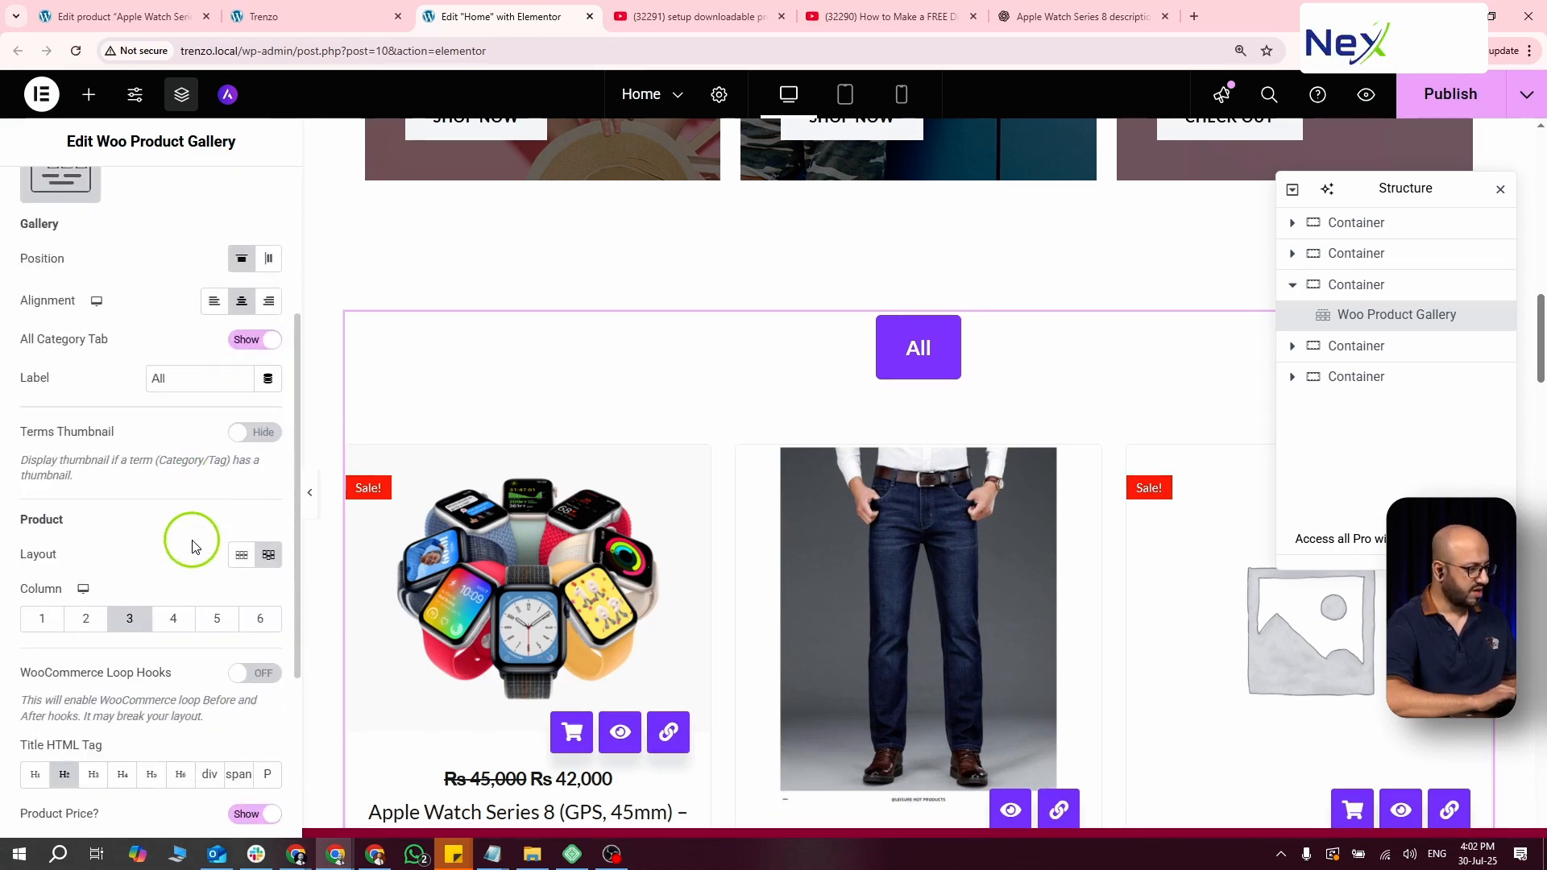
scroll(194, 546, down, 5)
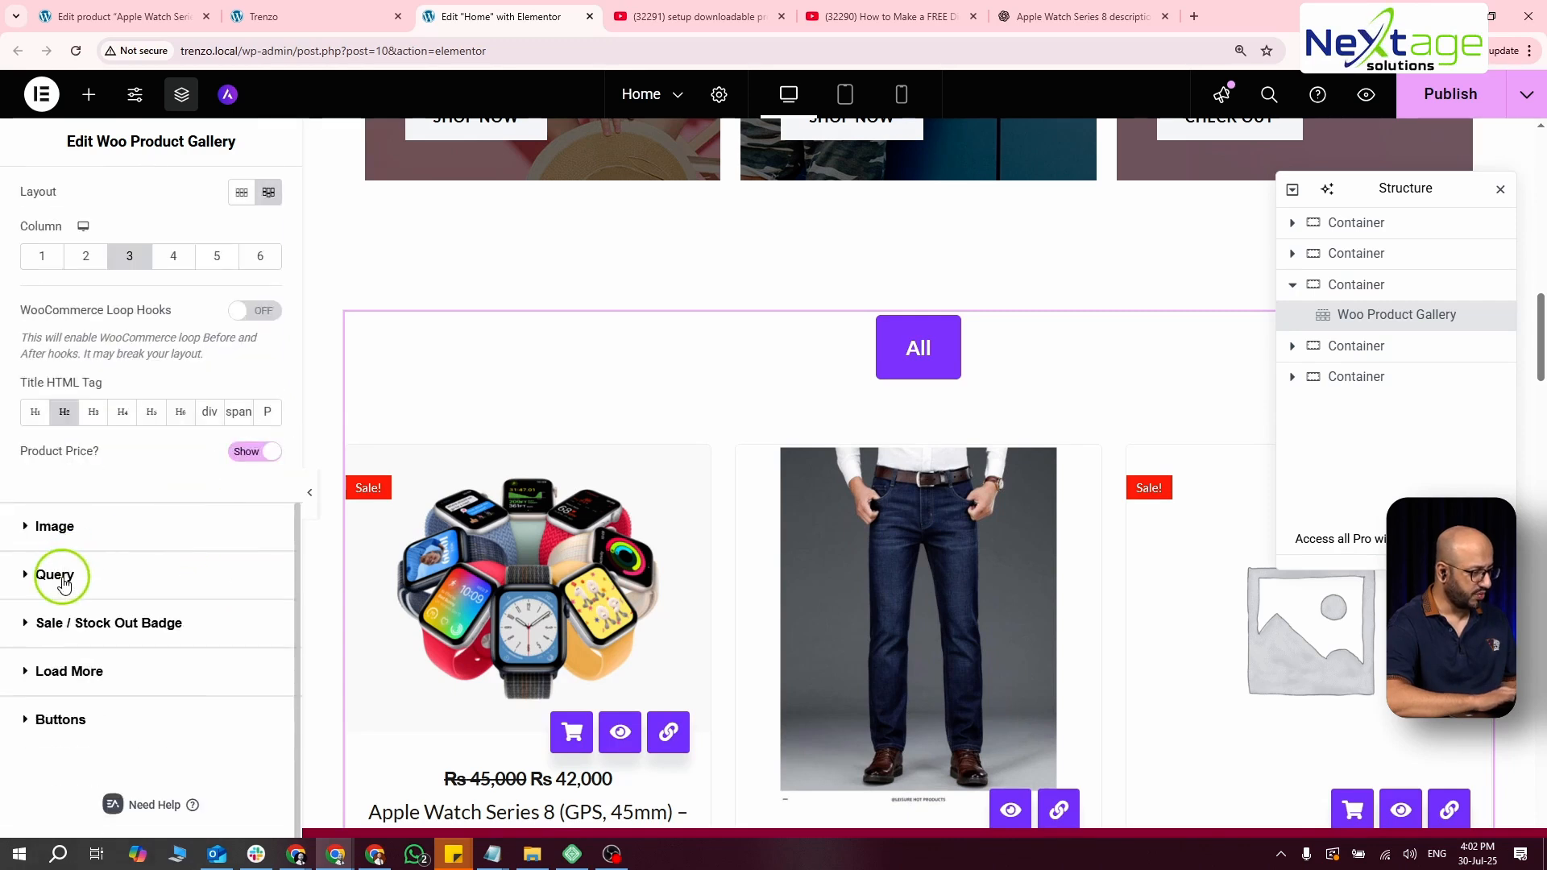
click(65, 582)
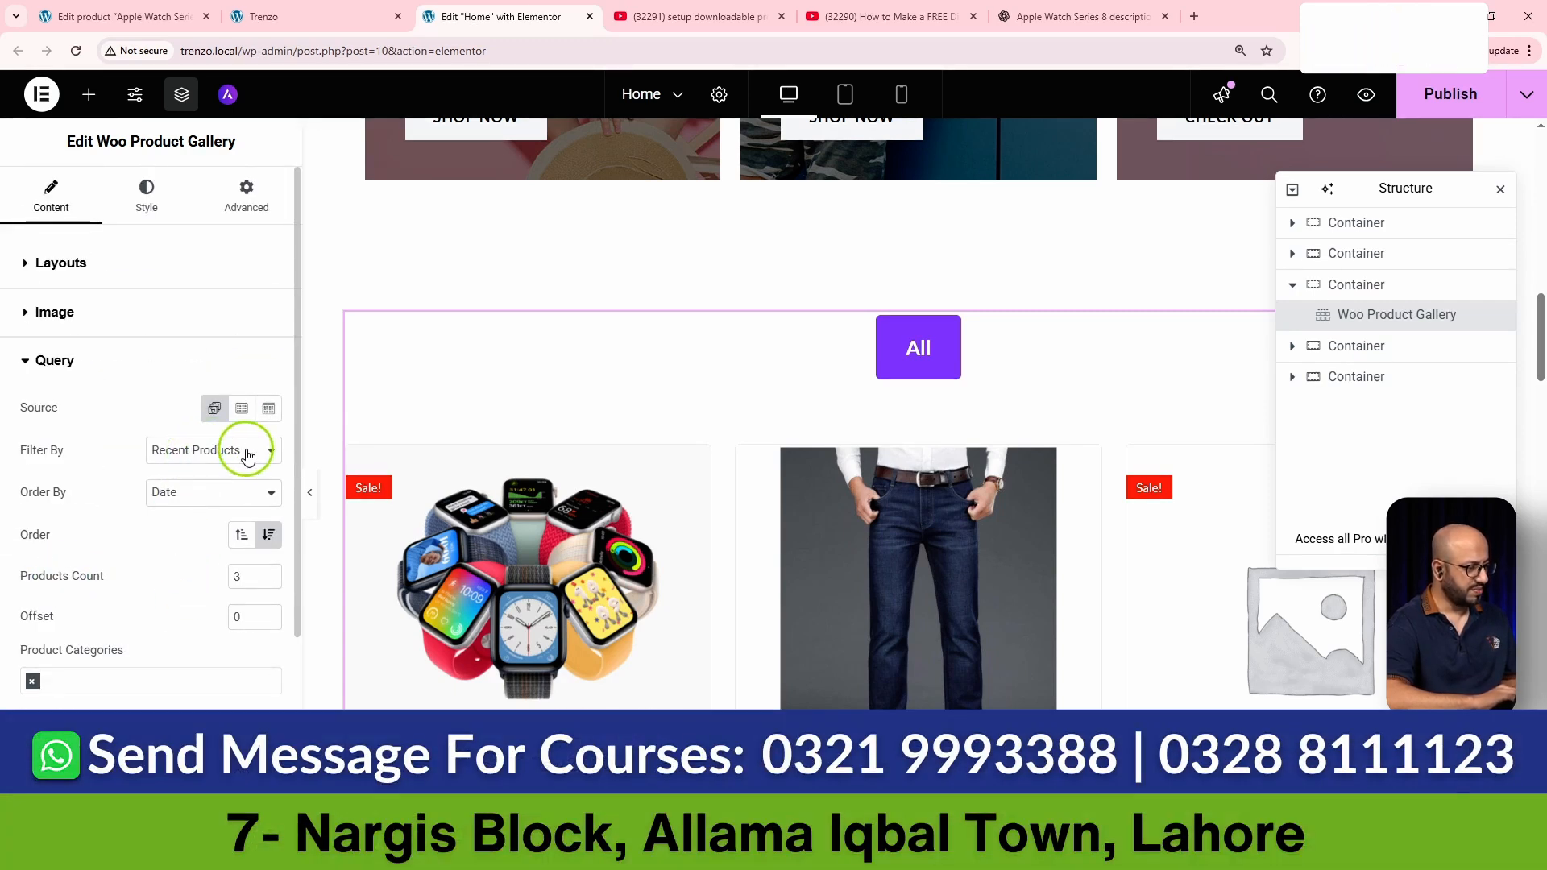
click(248, 456)
click(248, 452)
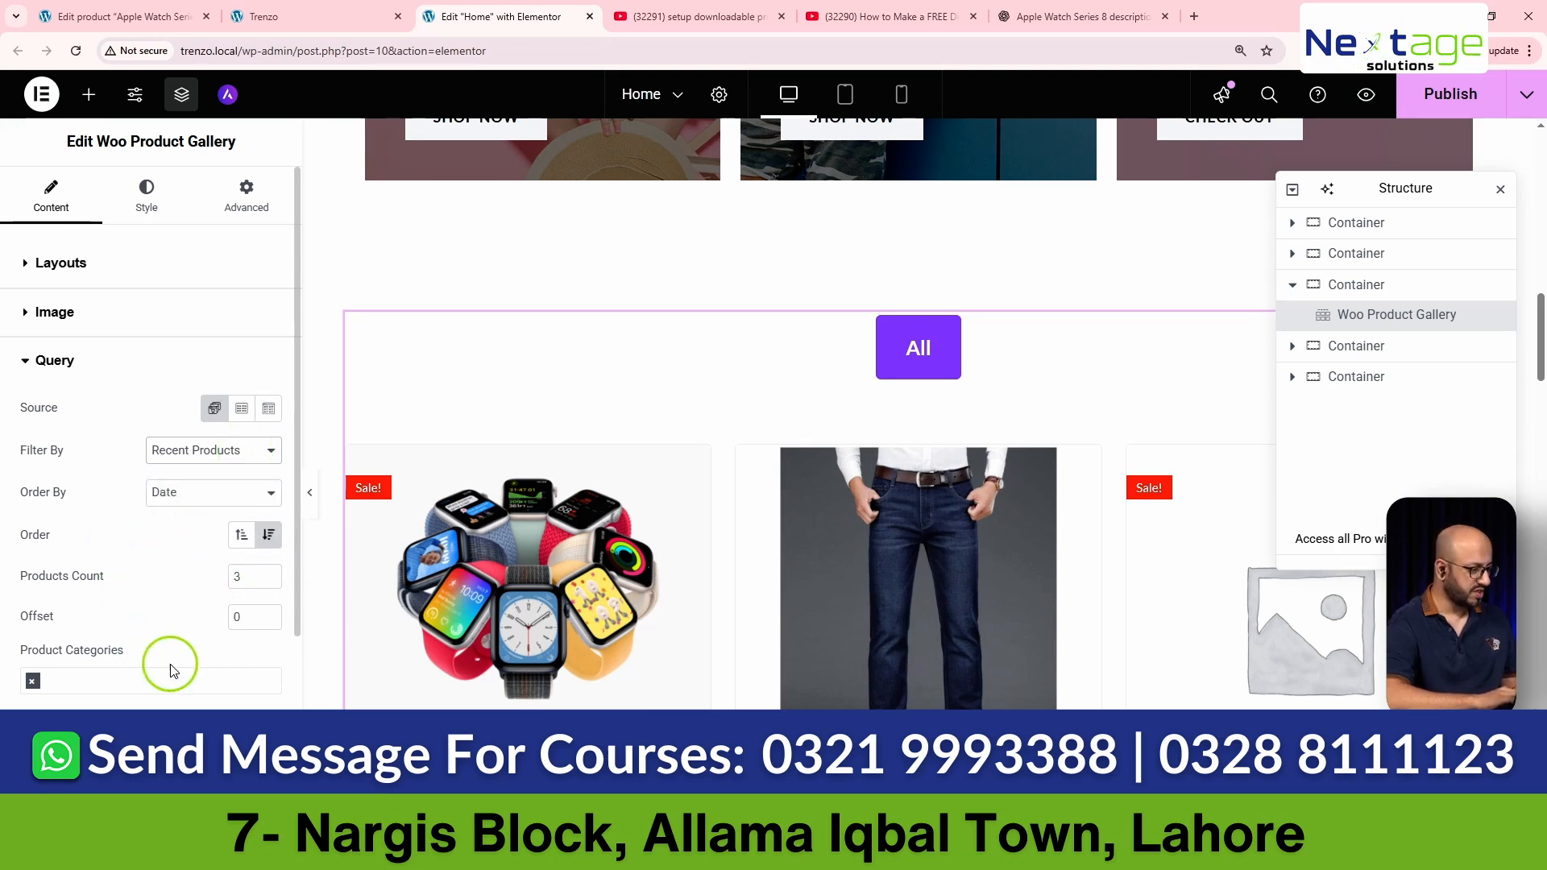
click(111, 681)
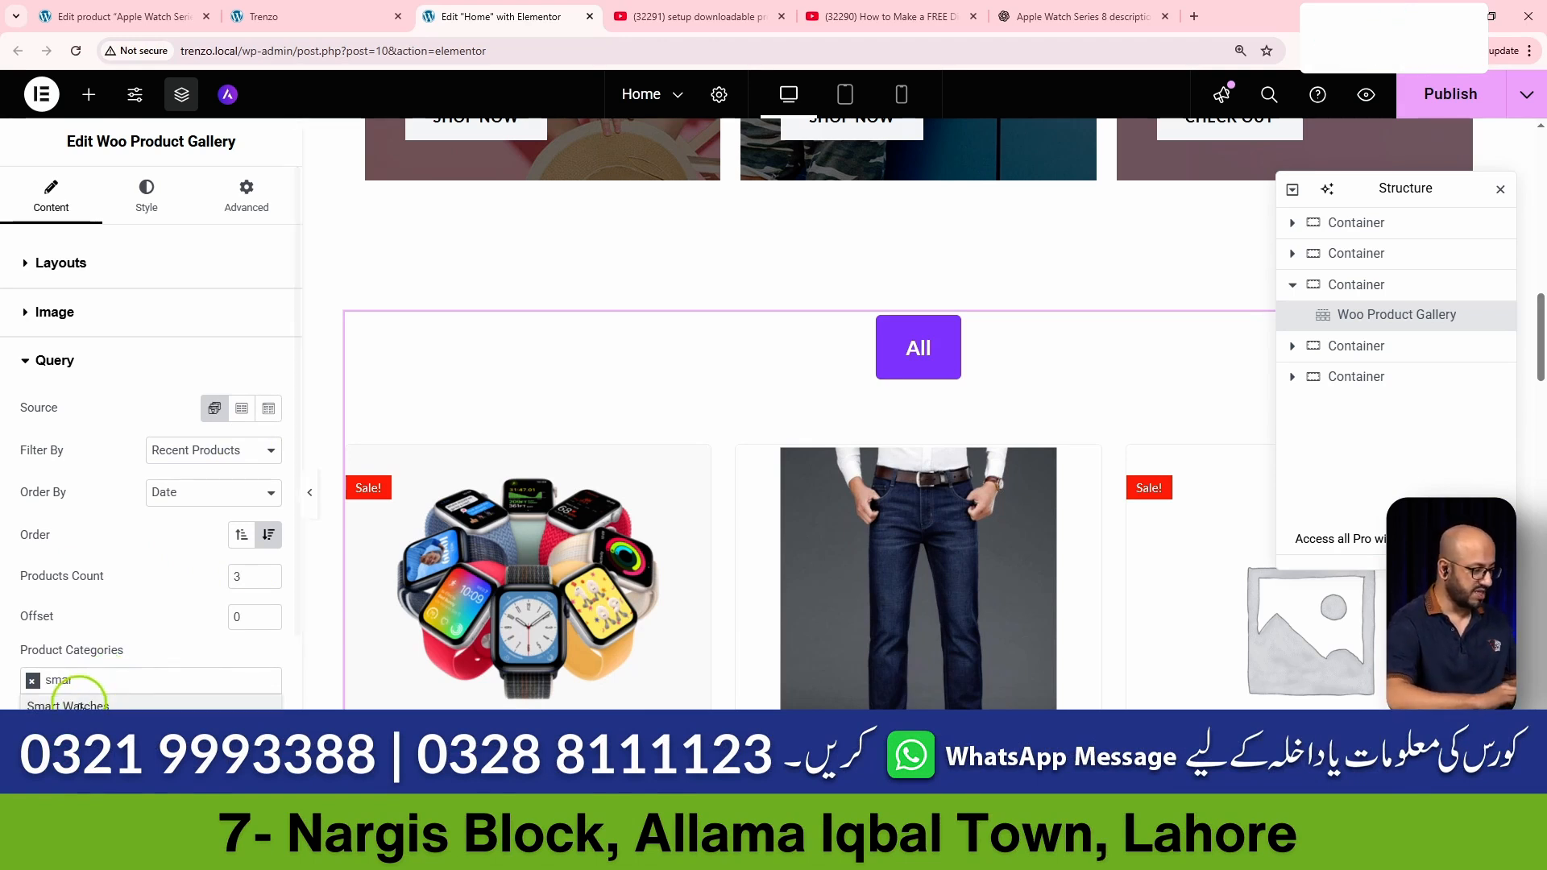
click(67, 705)
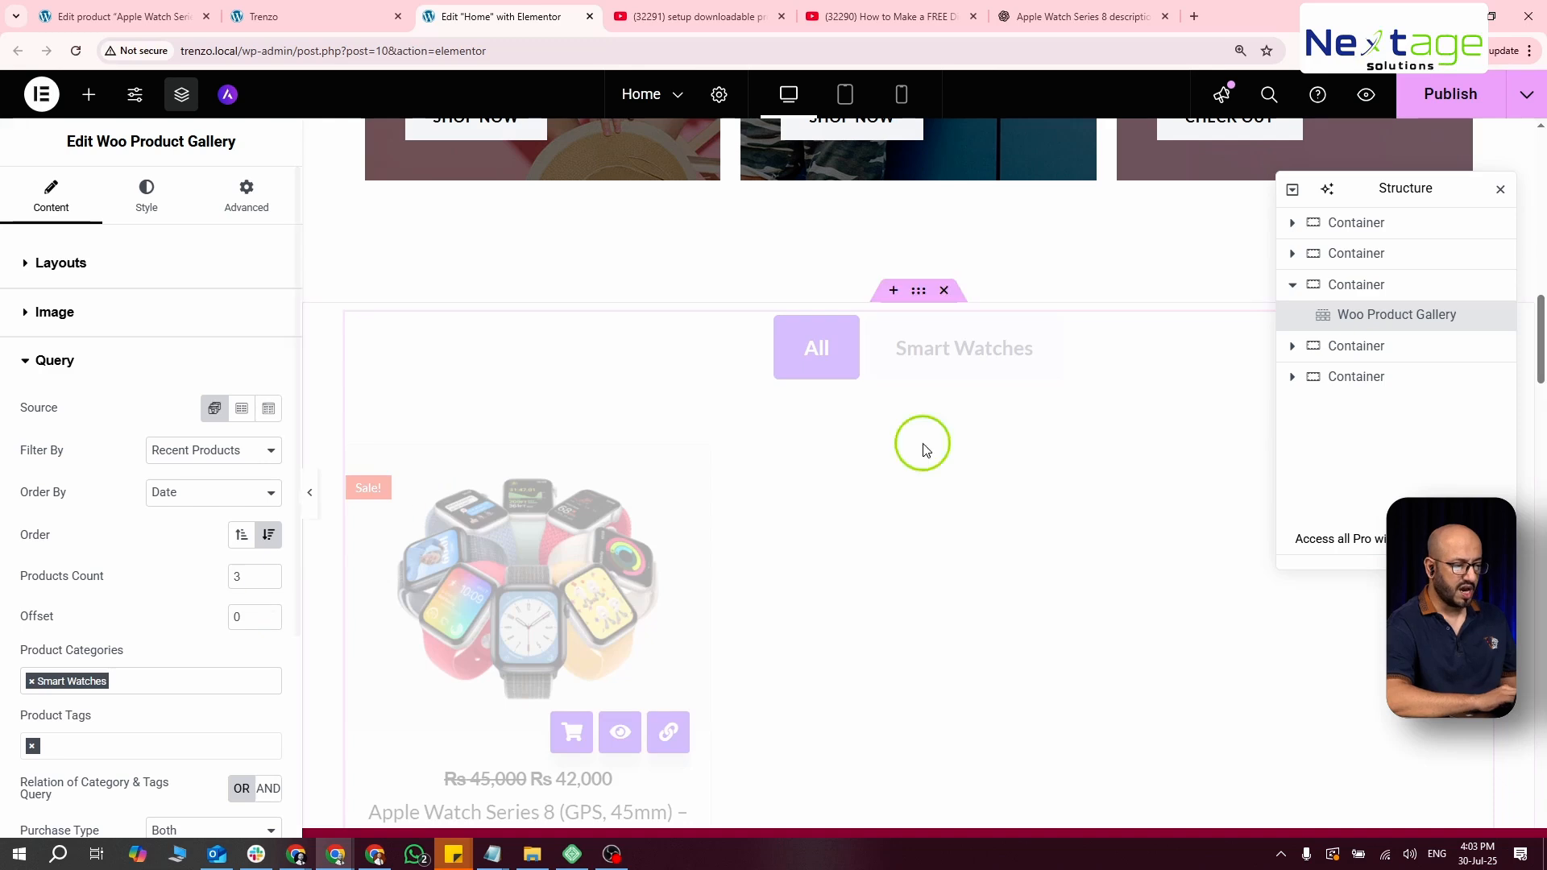
- Publish the edited home page and check the Smart Watches gallery on the store's live home page
scroll(939, 466, down, 3)
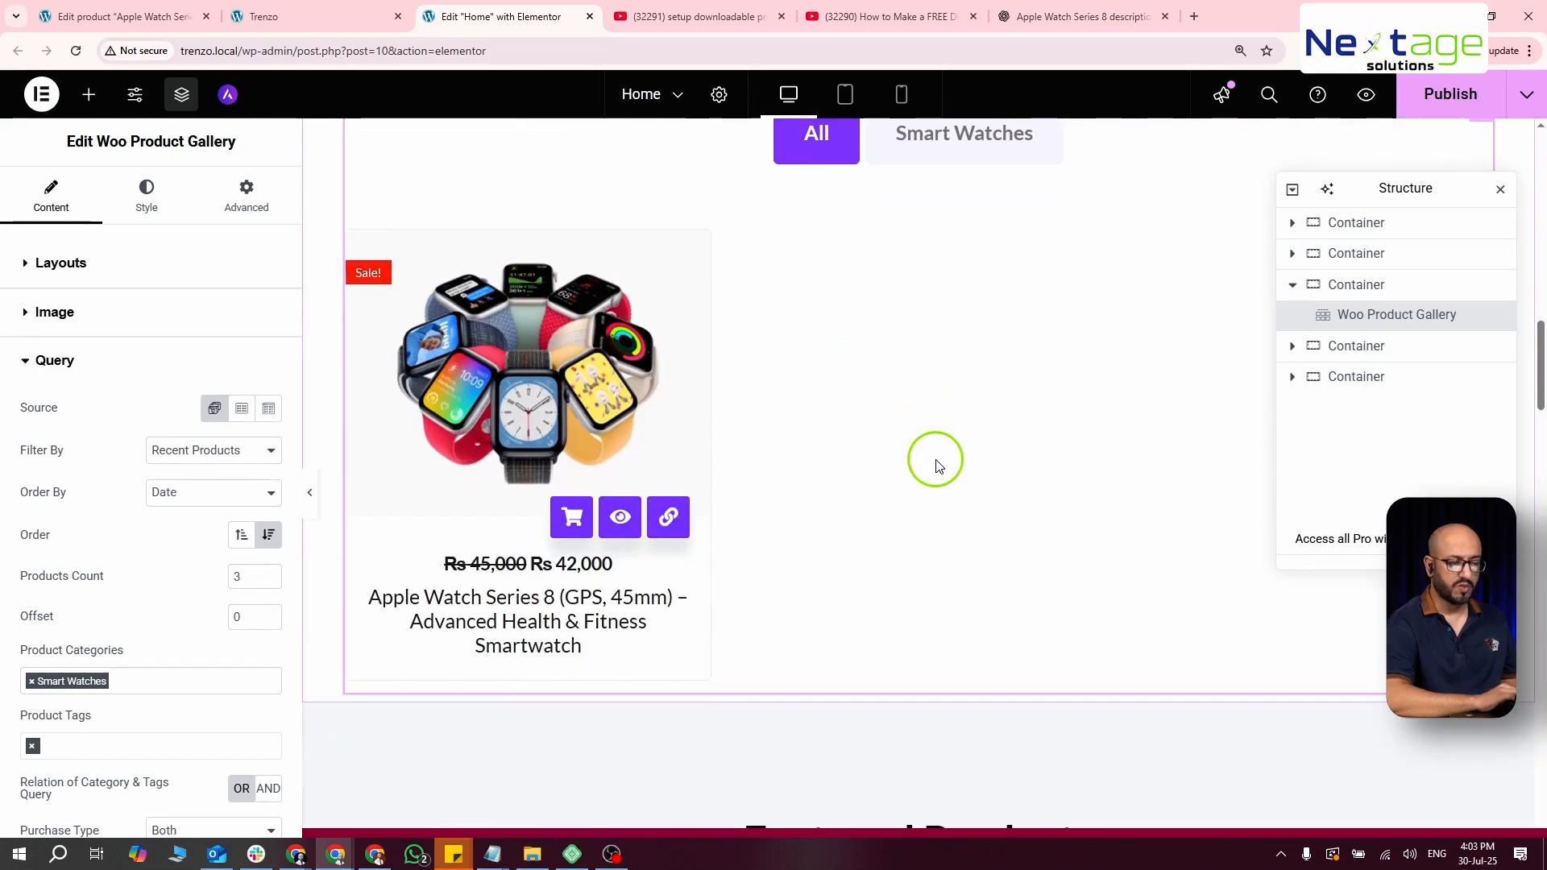
scroll(937, 465, up, 1)
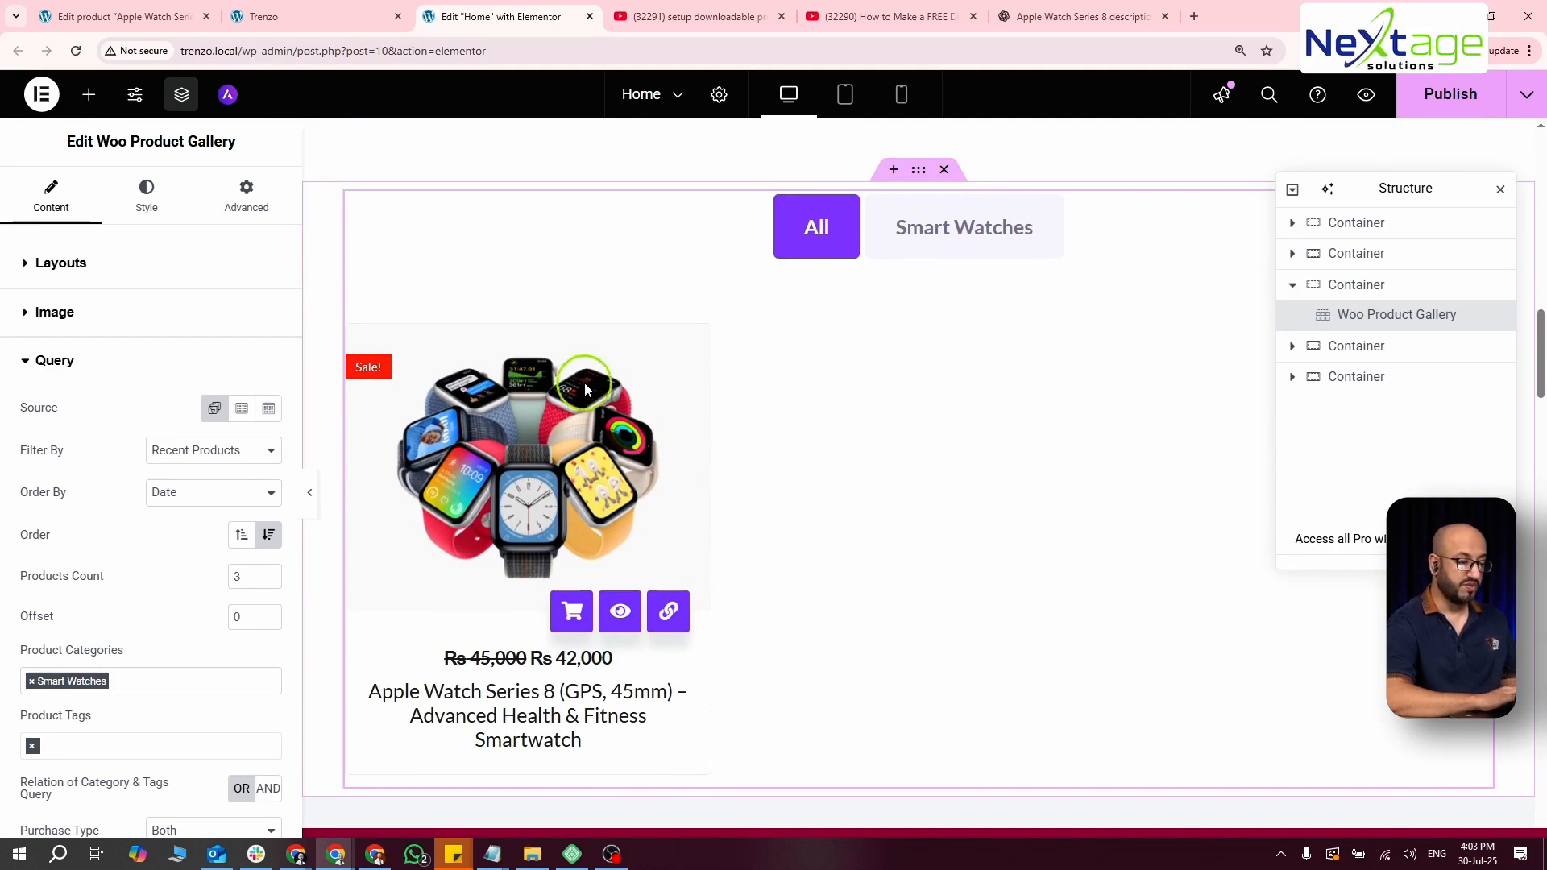
click(1451, 94)
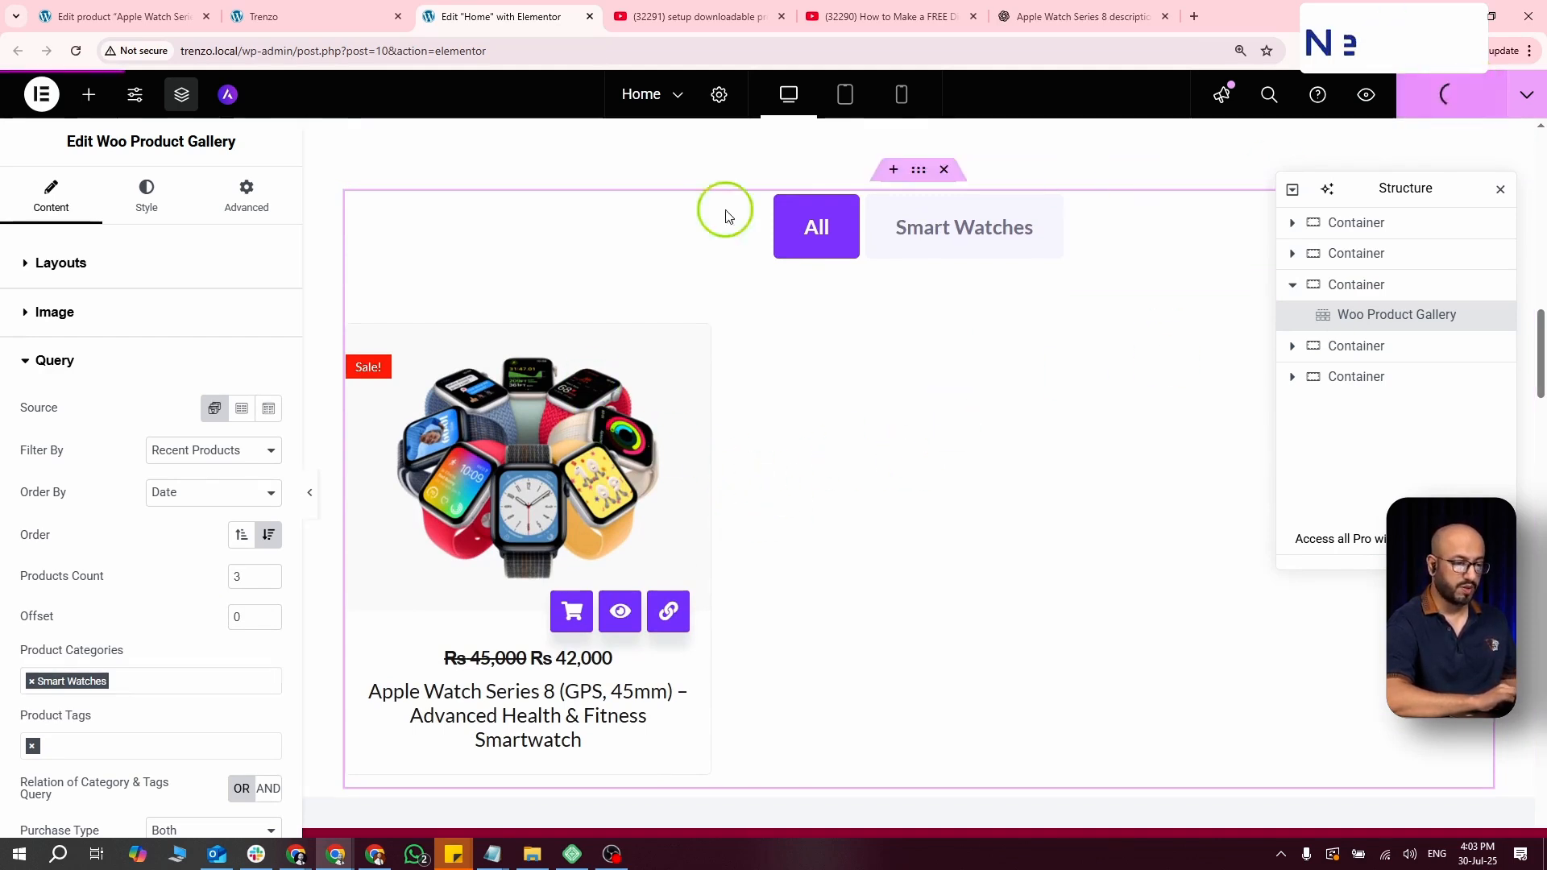
click(272, 16)
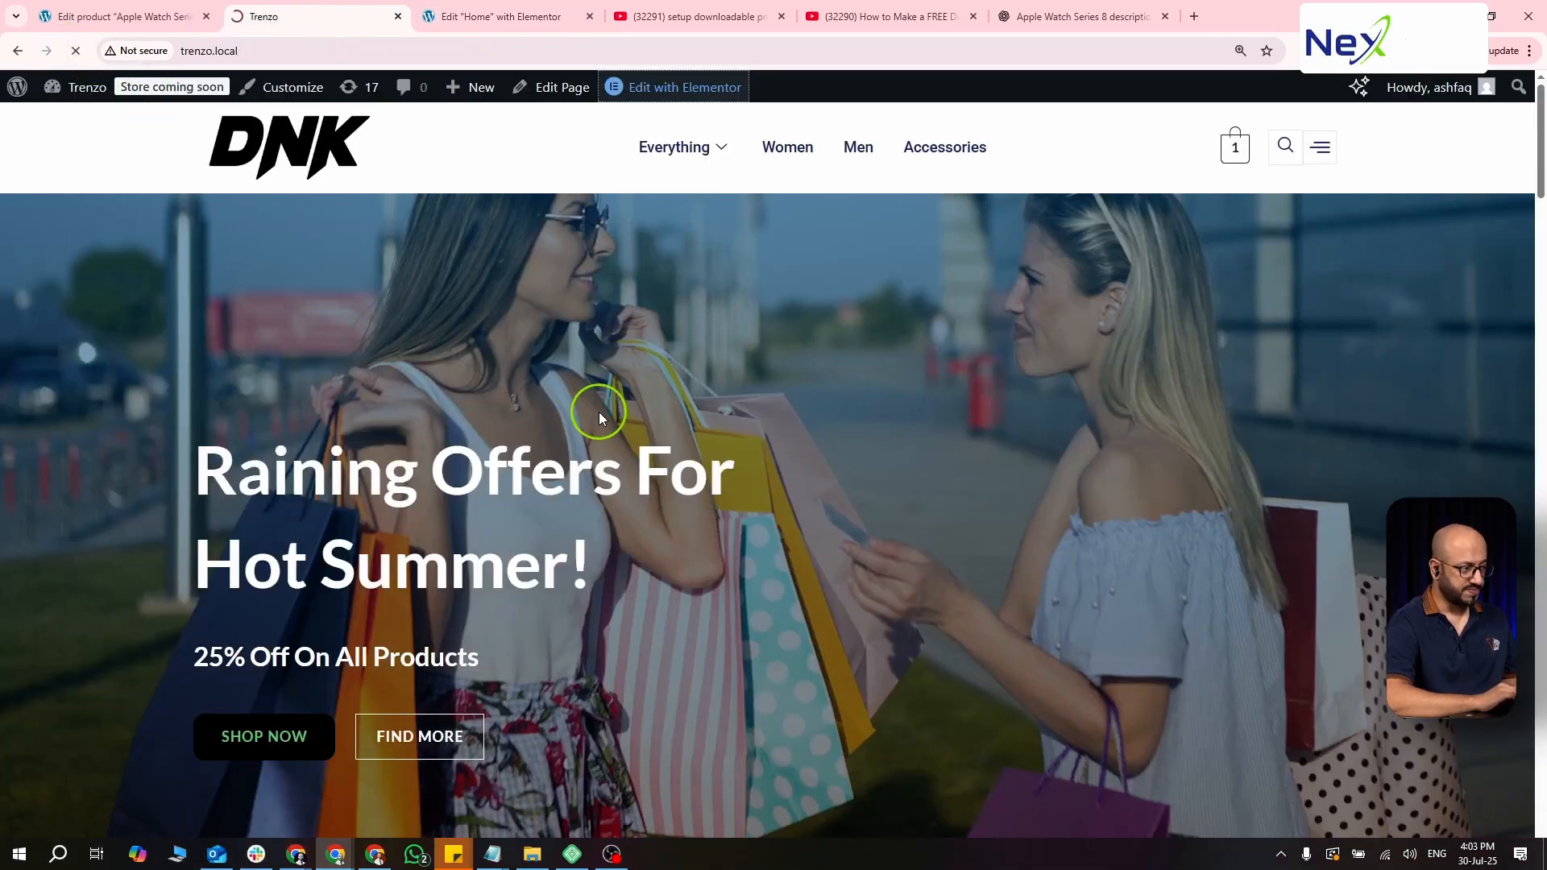
scroll(598, 412, down, 15)
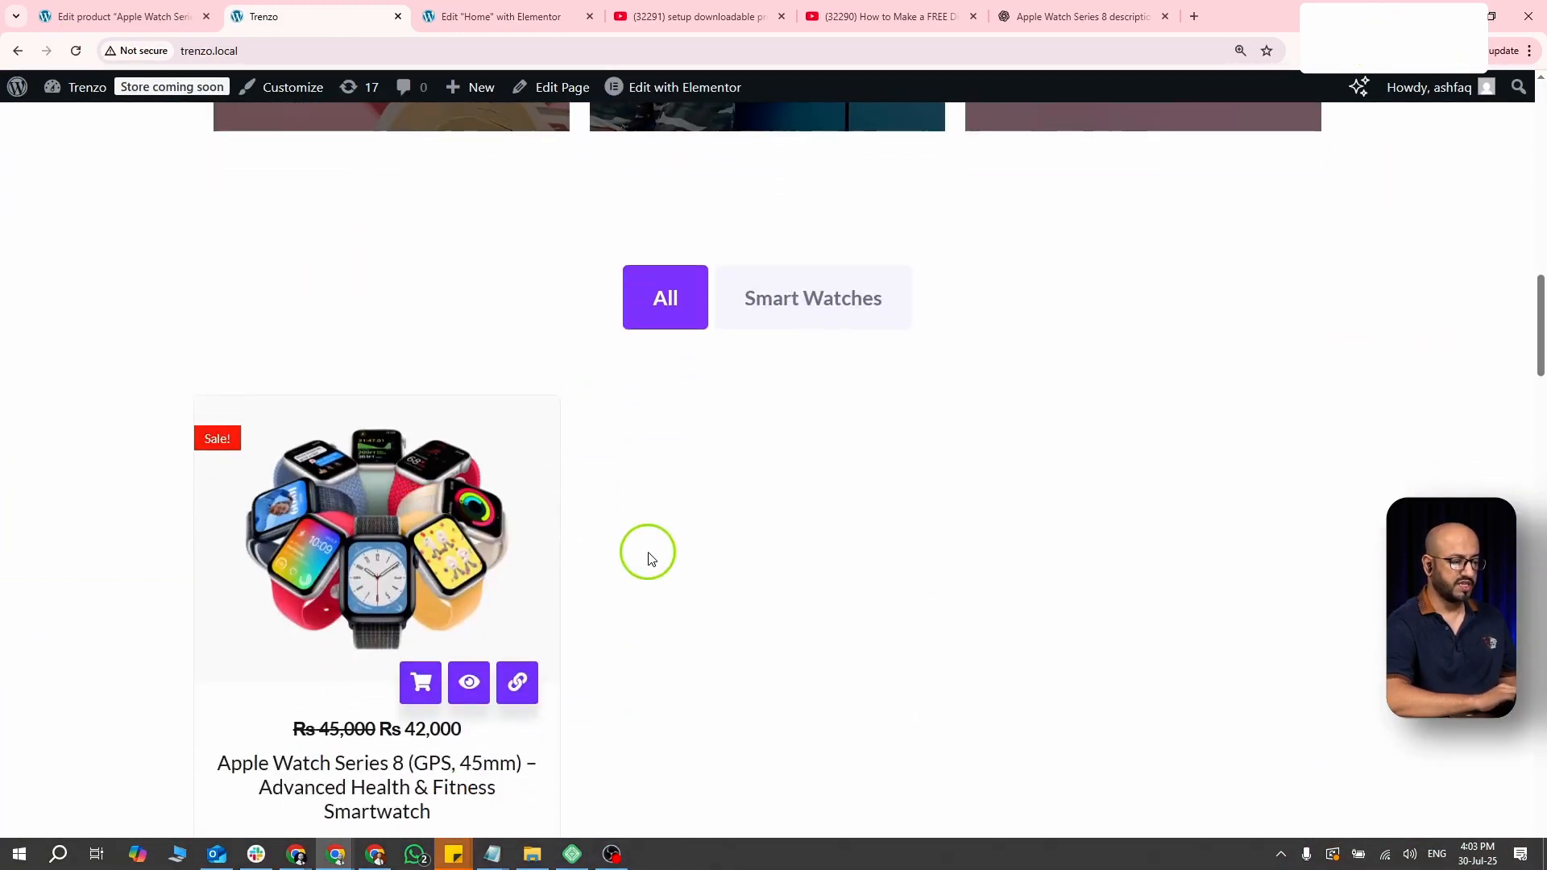
scroll(645, 552, down, 2)
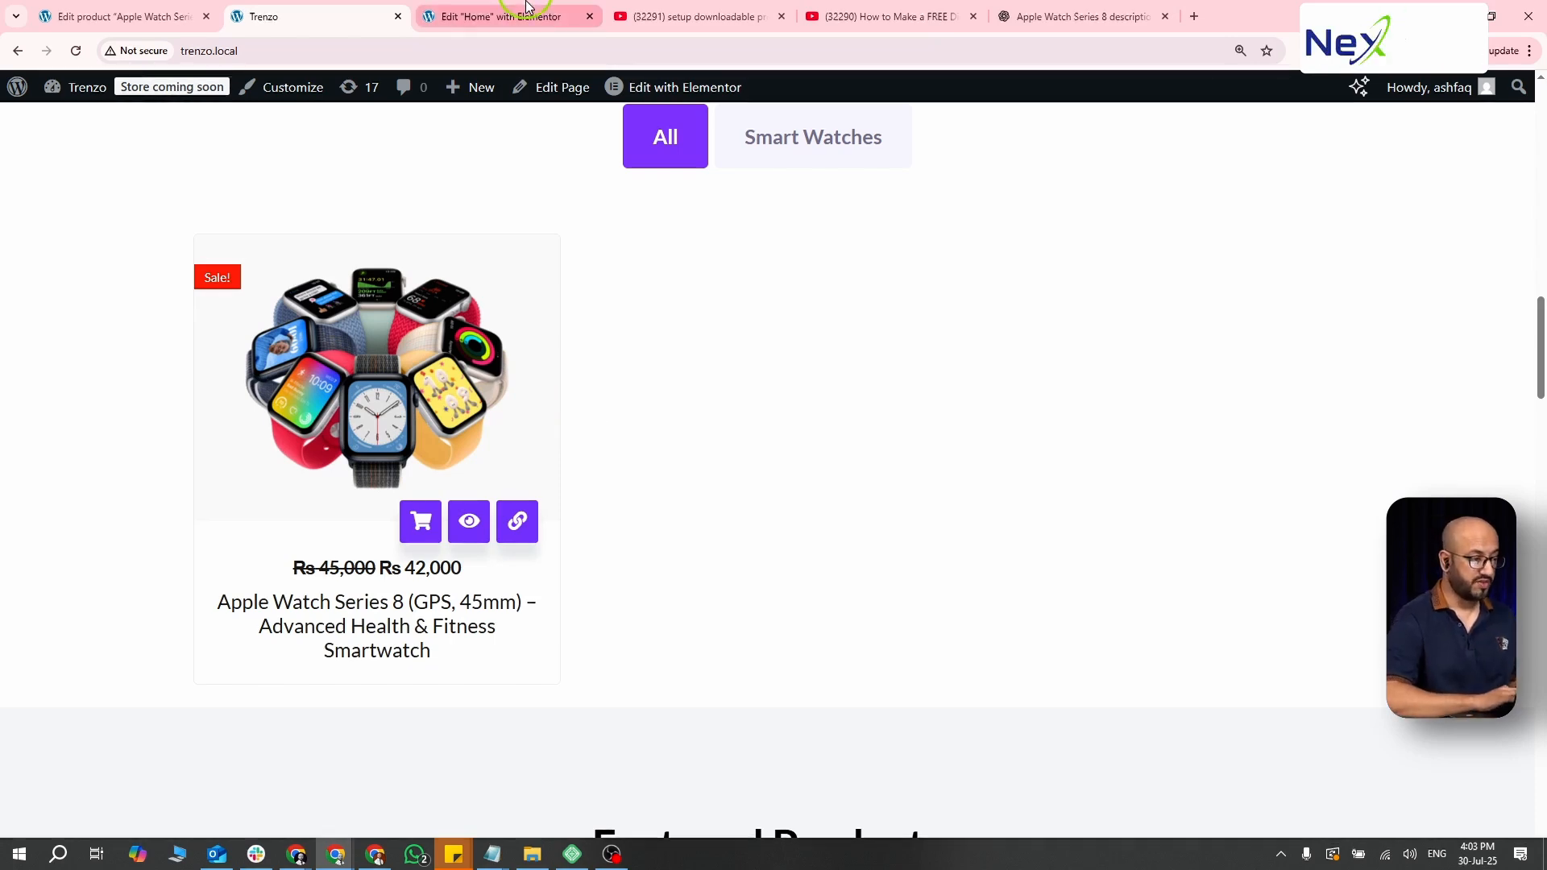
- Return to the Apple Watch product's edit page and examine the SKU field in its inventory data
click(190, 16)
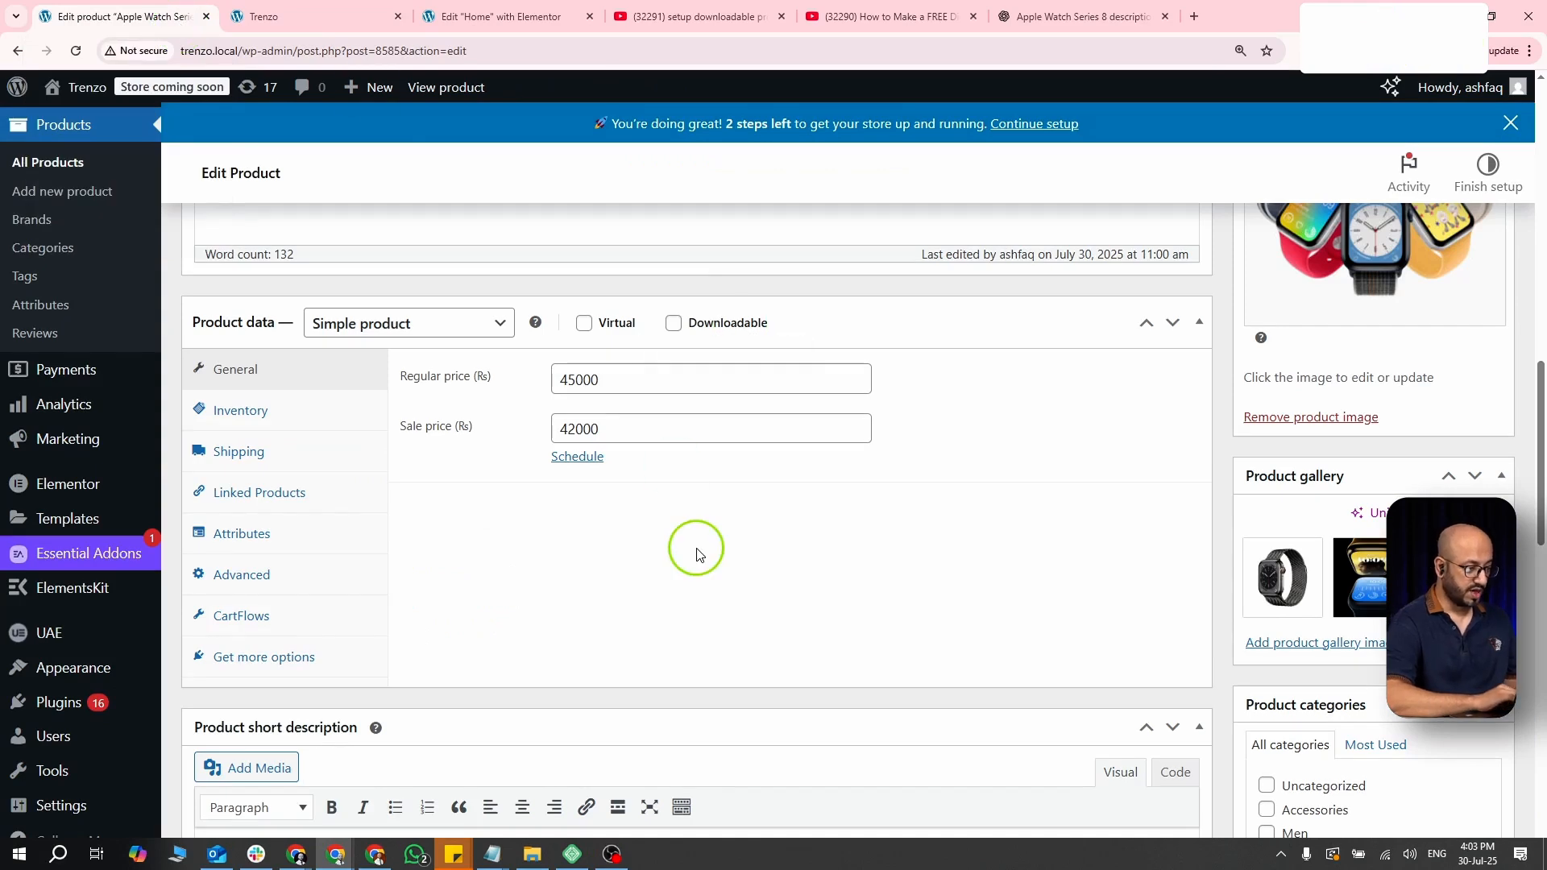
scroll(698, 554, down, 1)
click(260, 298)
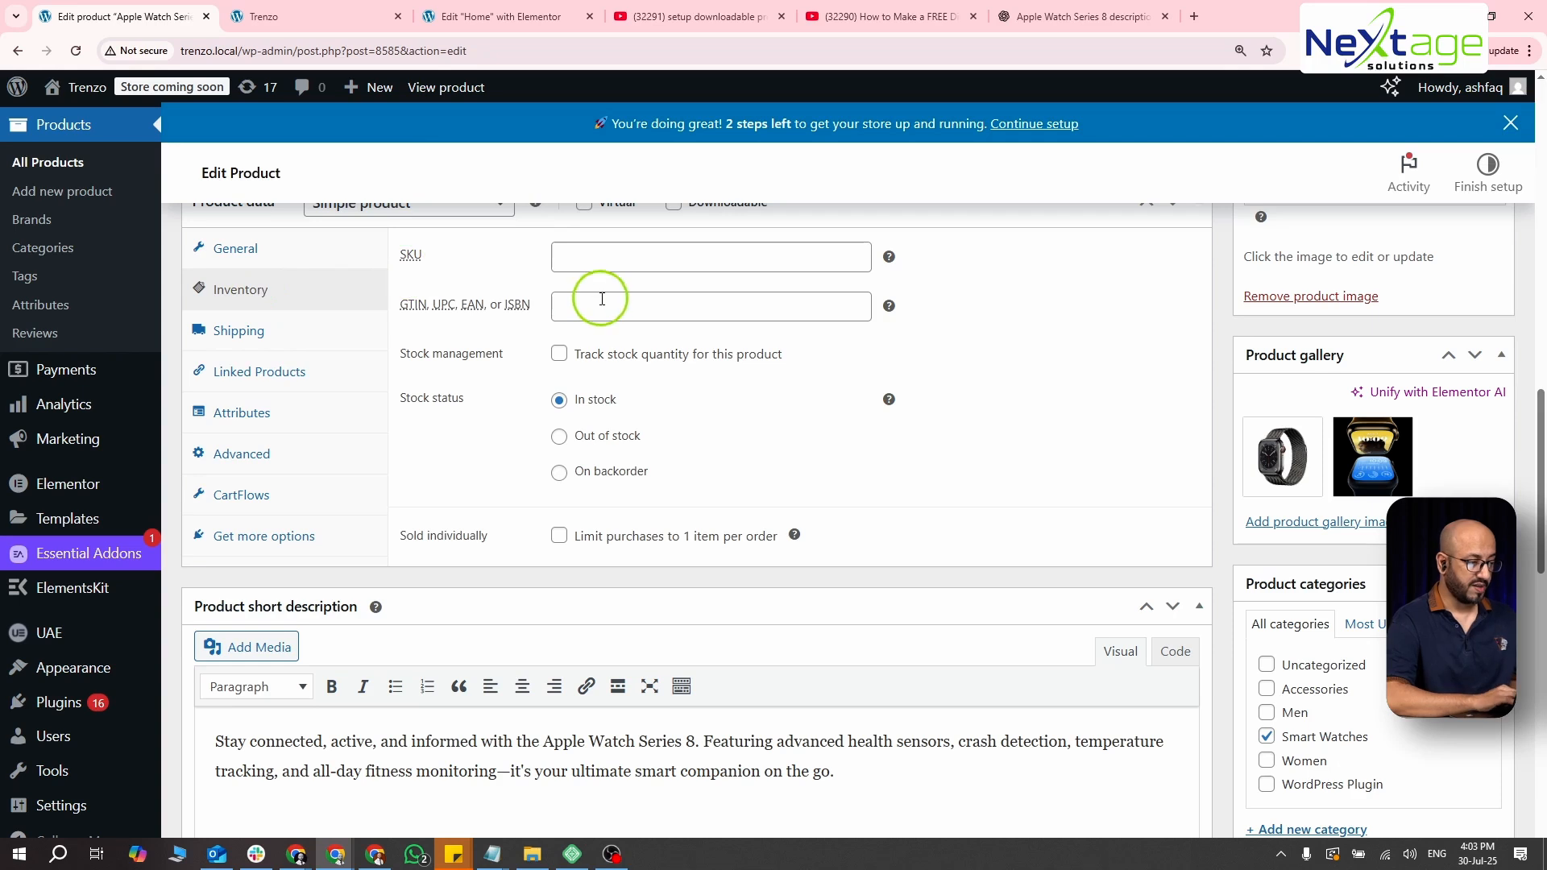
click(614, 264)
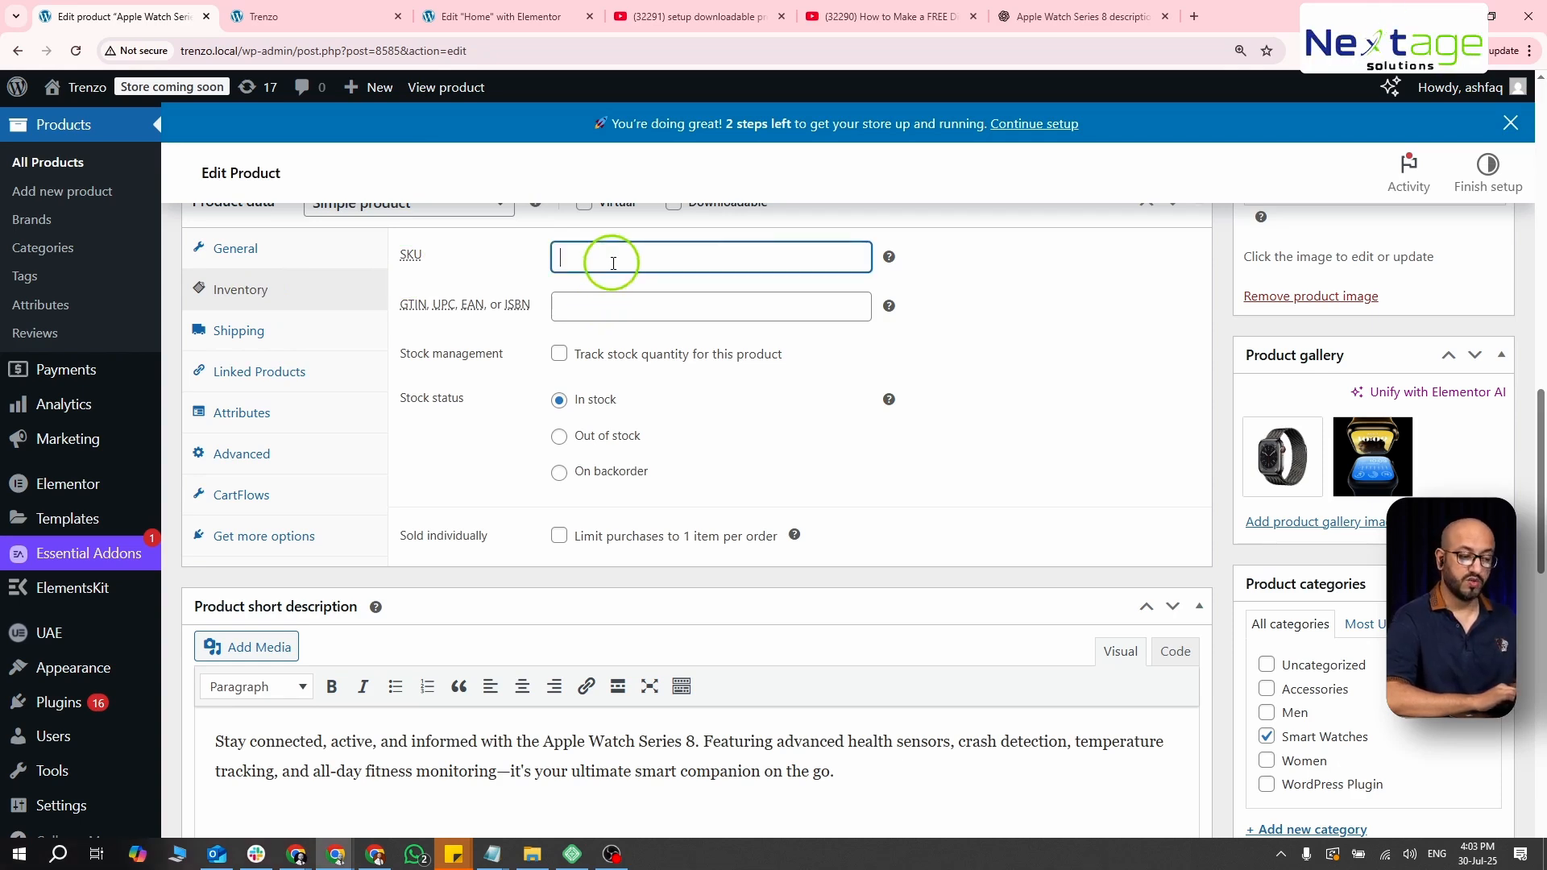
mouse_move(889, 258)
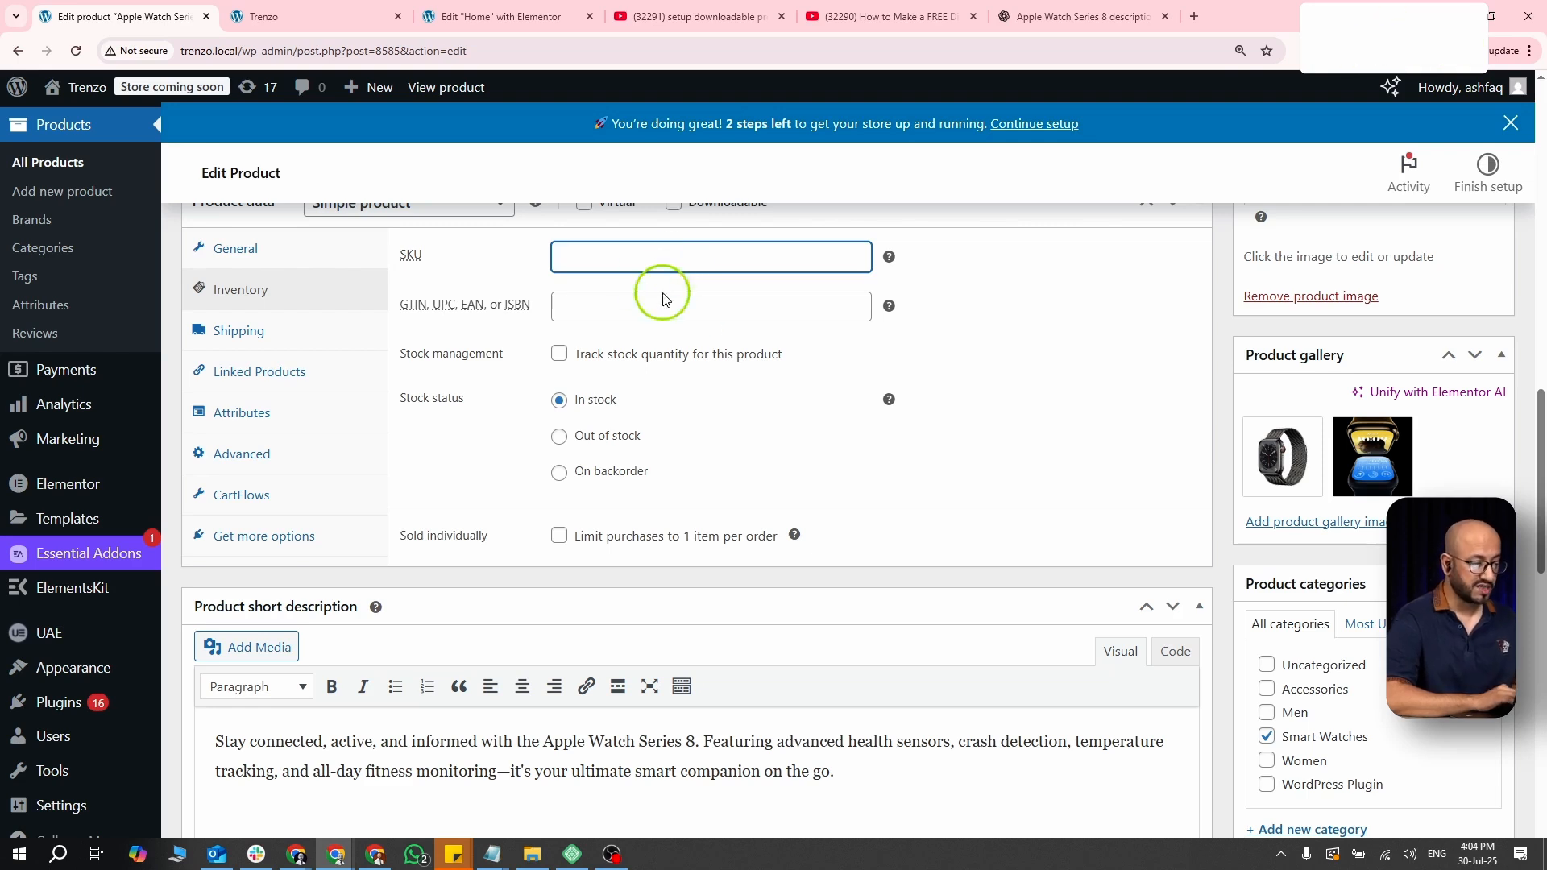
- Enable stock quantity tracking for the product and set the quantity to 15
click(567, 356)
click(600, 405)
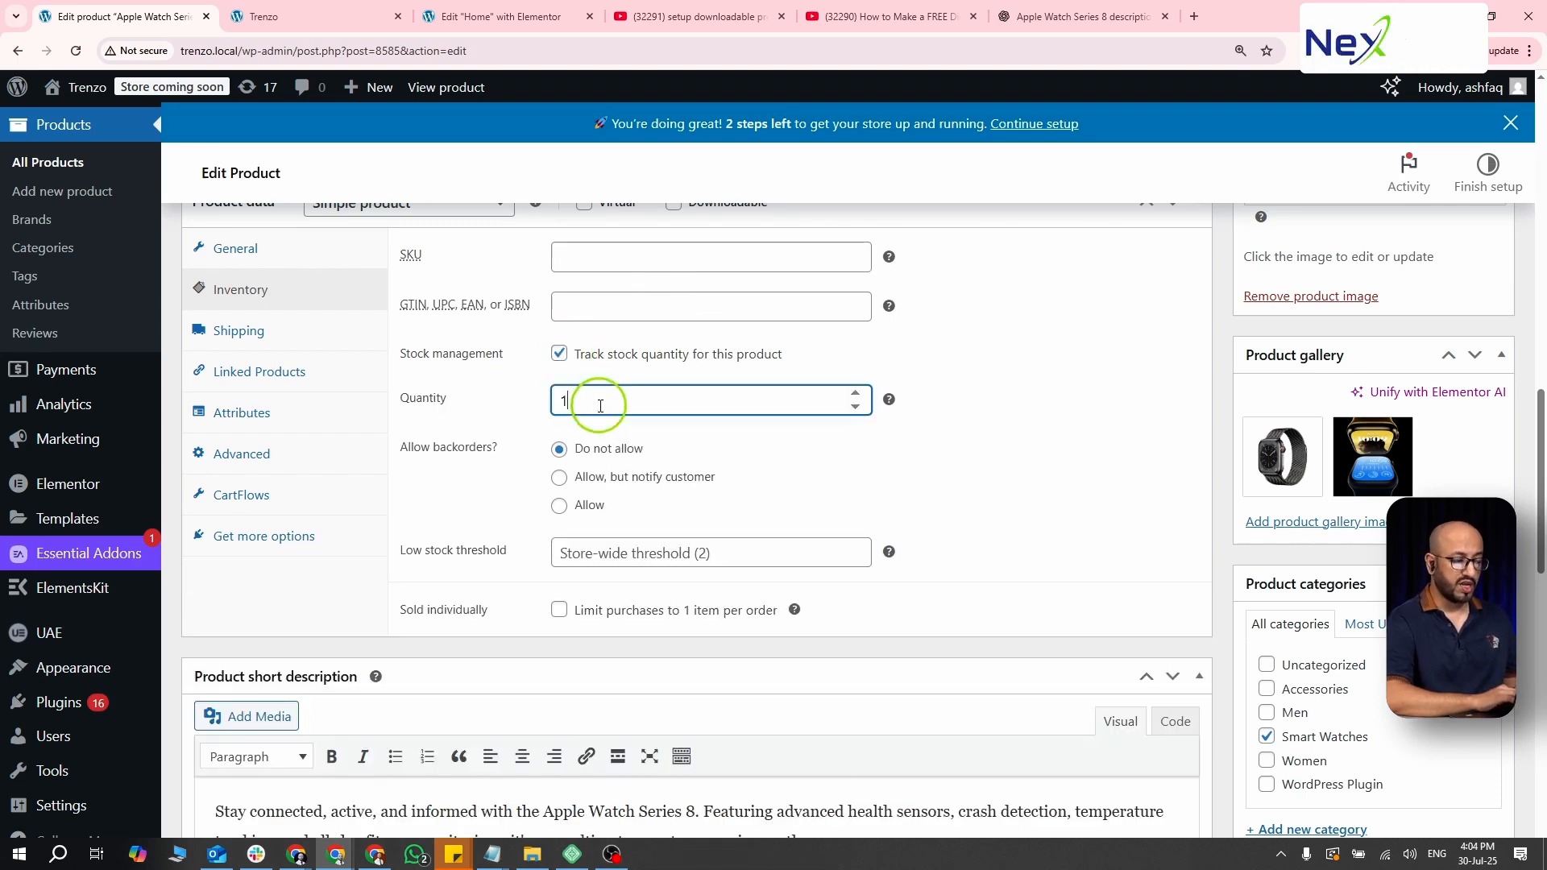
drag(600, 405, 517, 407)
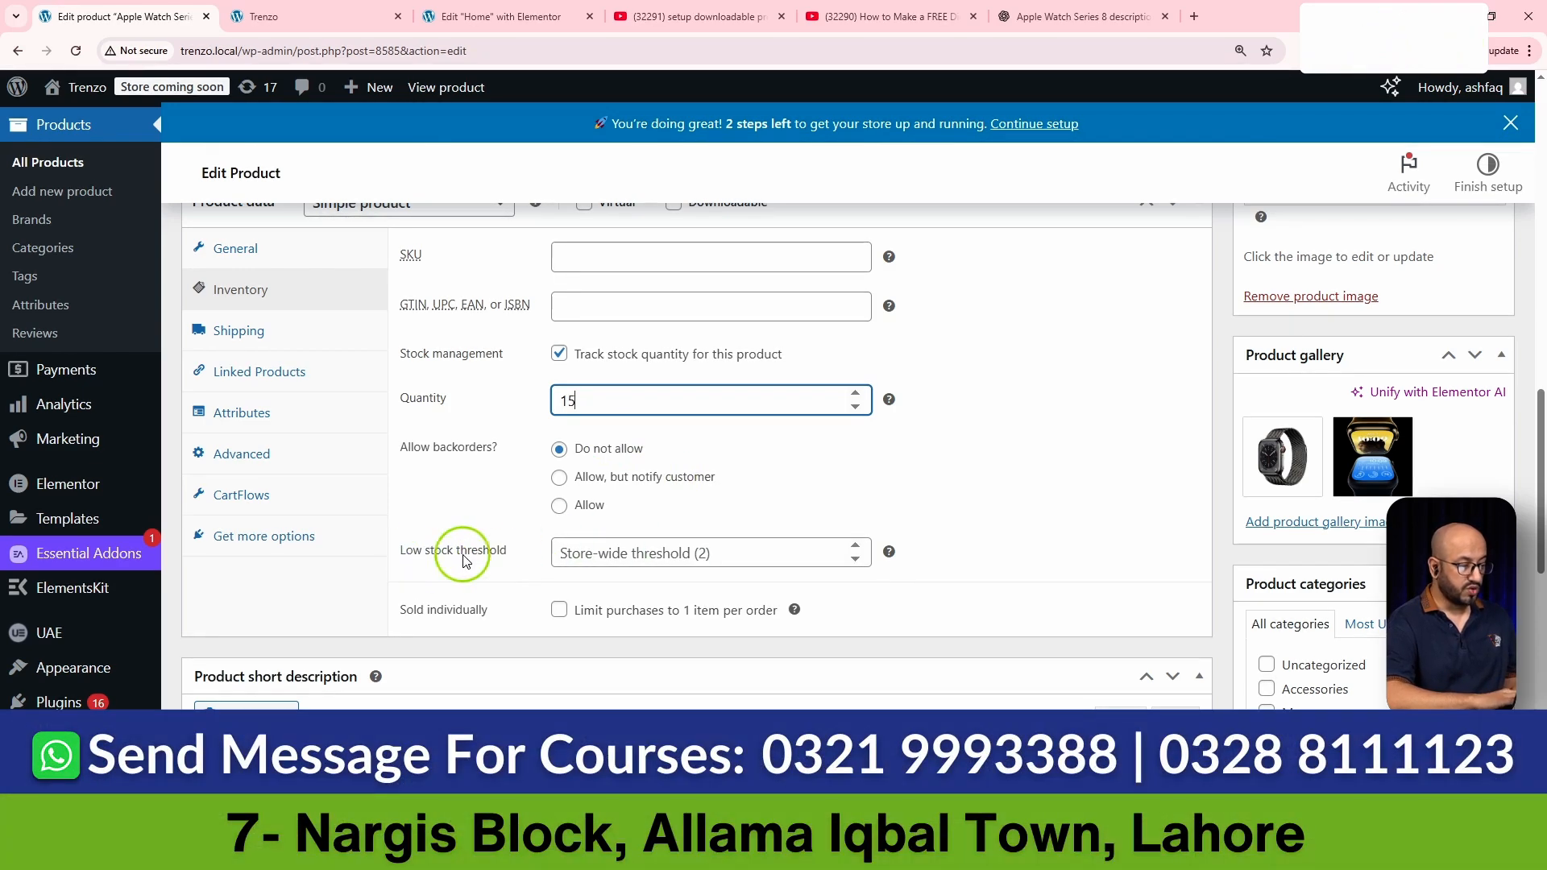
- Set the product's low stock threshold to 3, and turn the one-item-per-order purchase limit on and off again
click(656, 555)
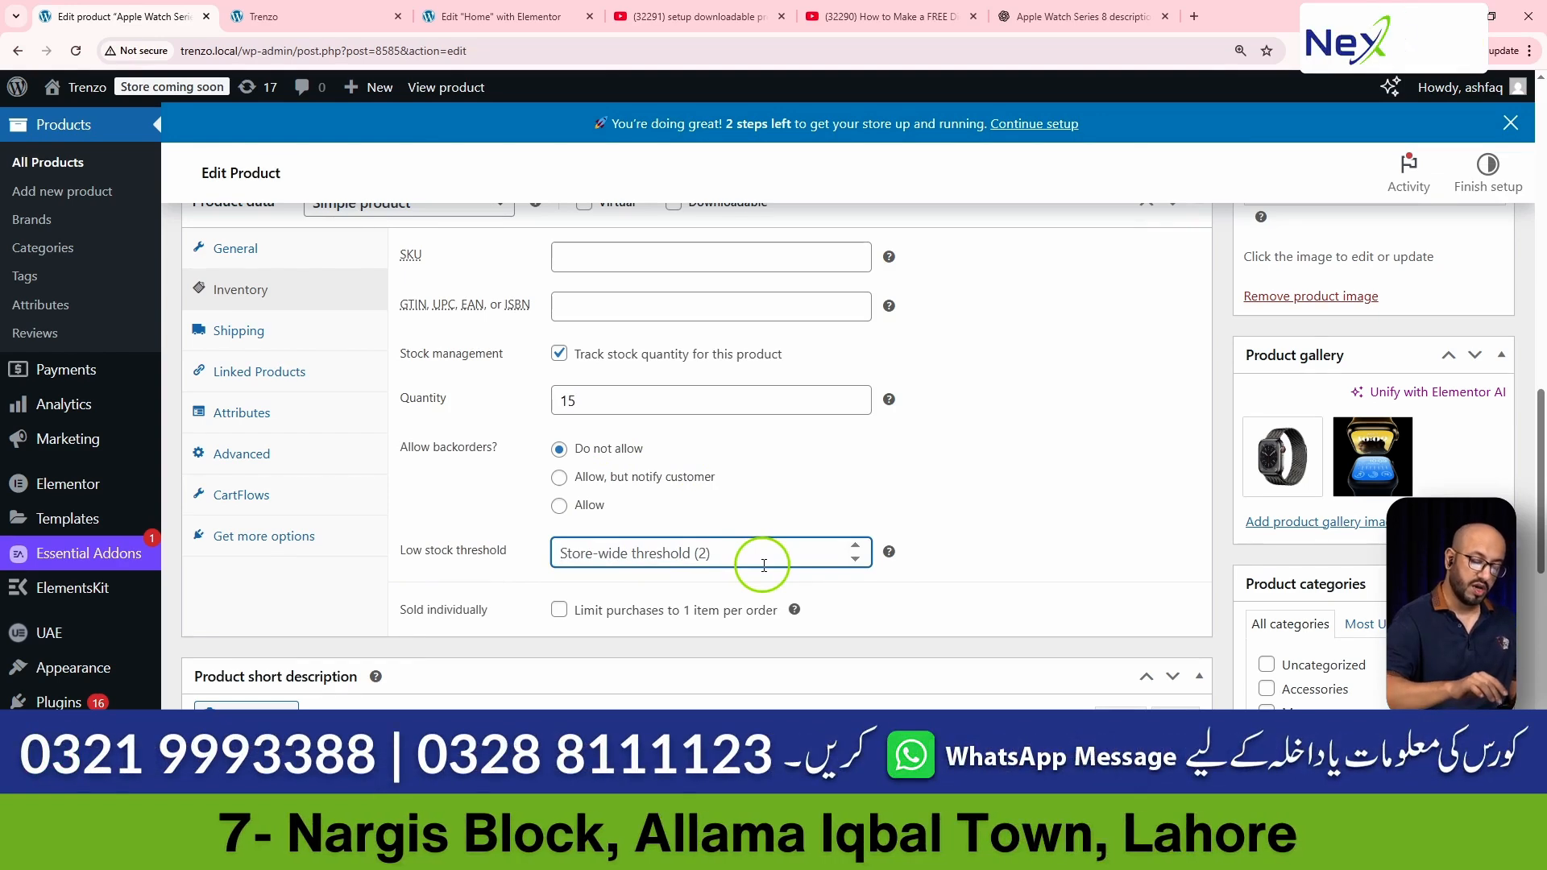
text(3)
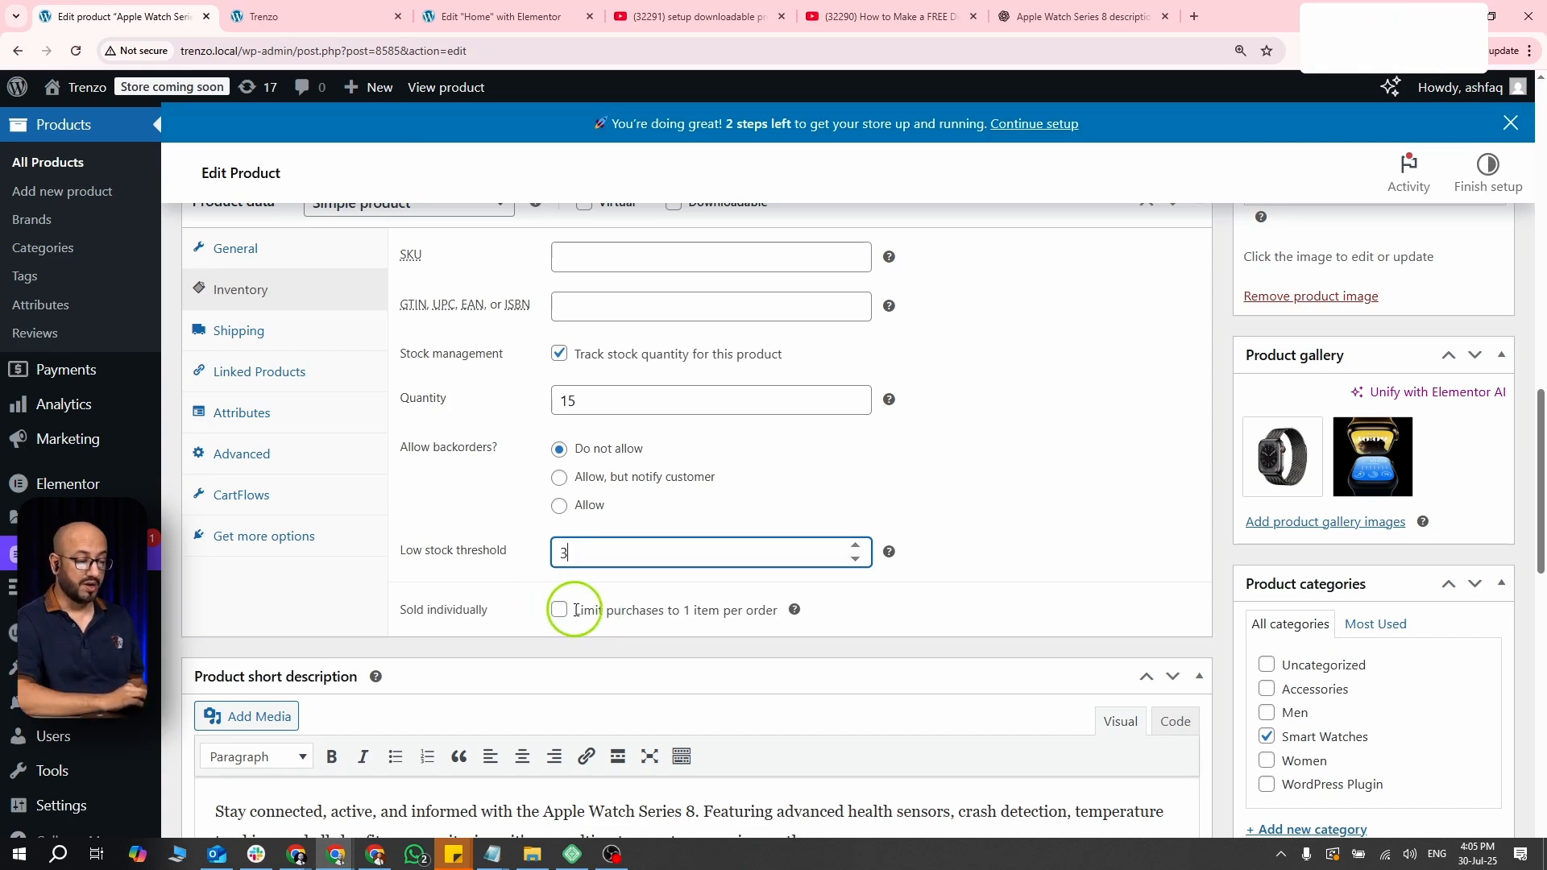
click(560, 610)
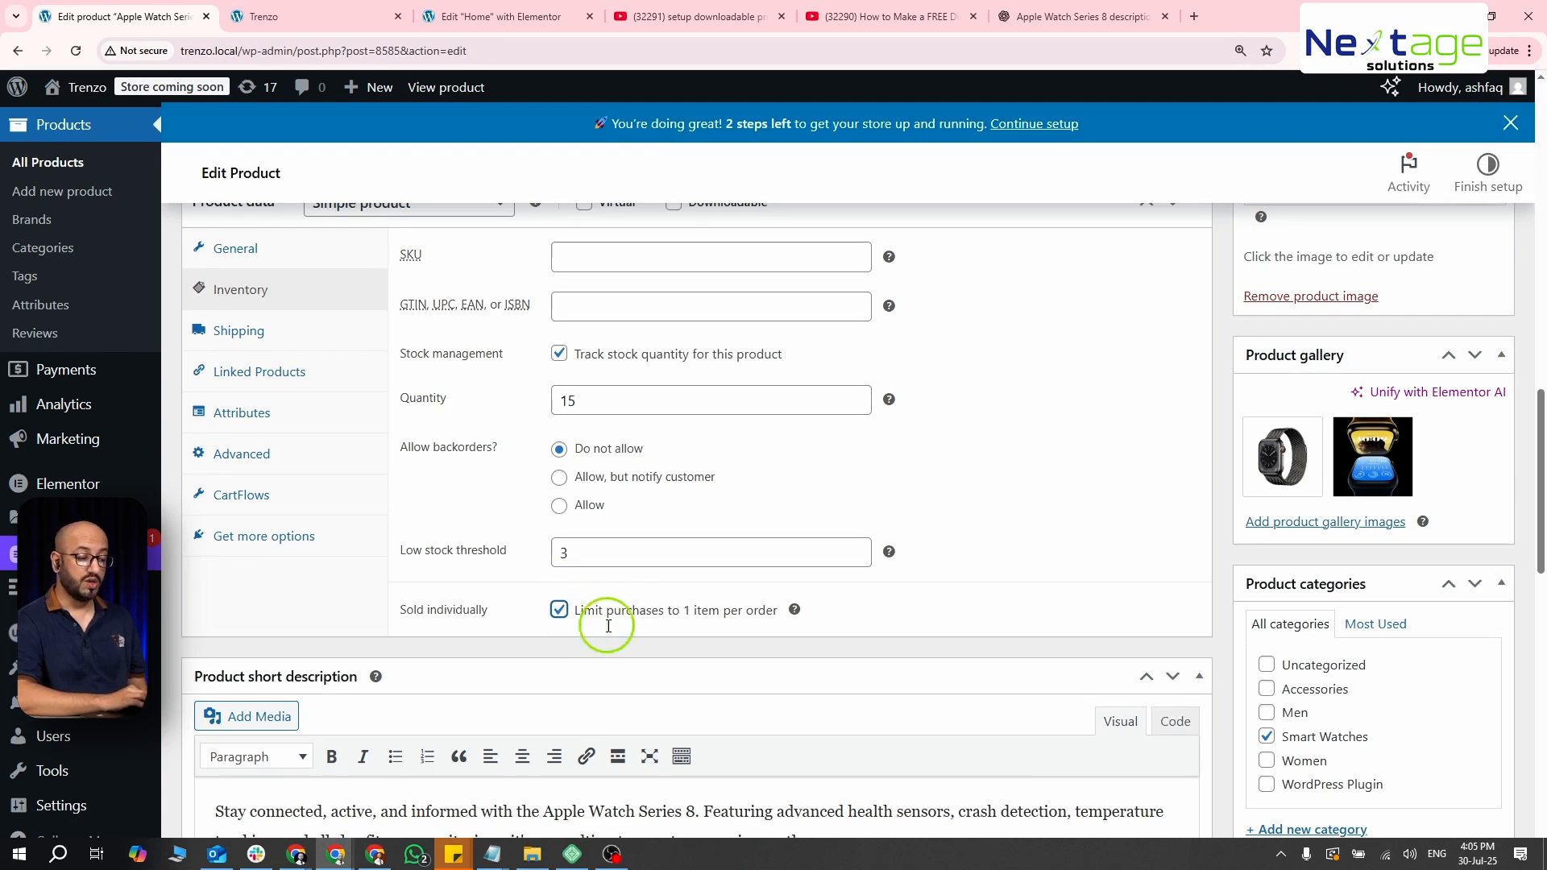
click(561, 612)
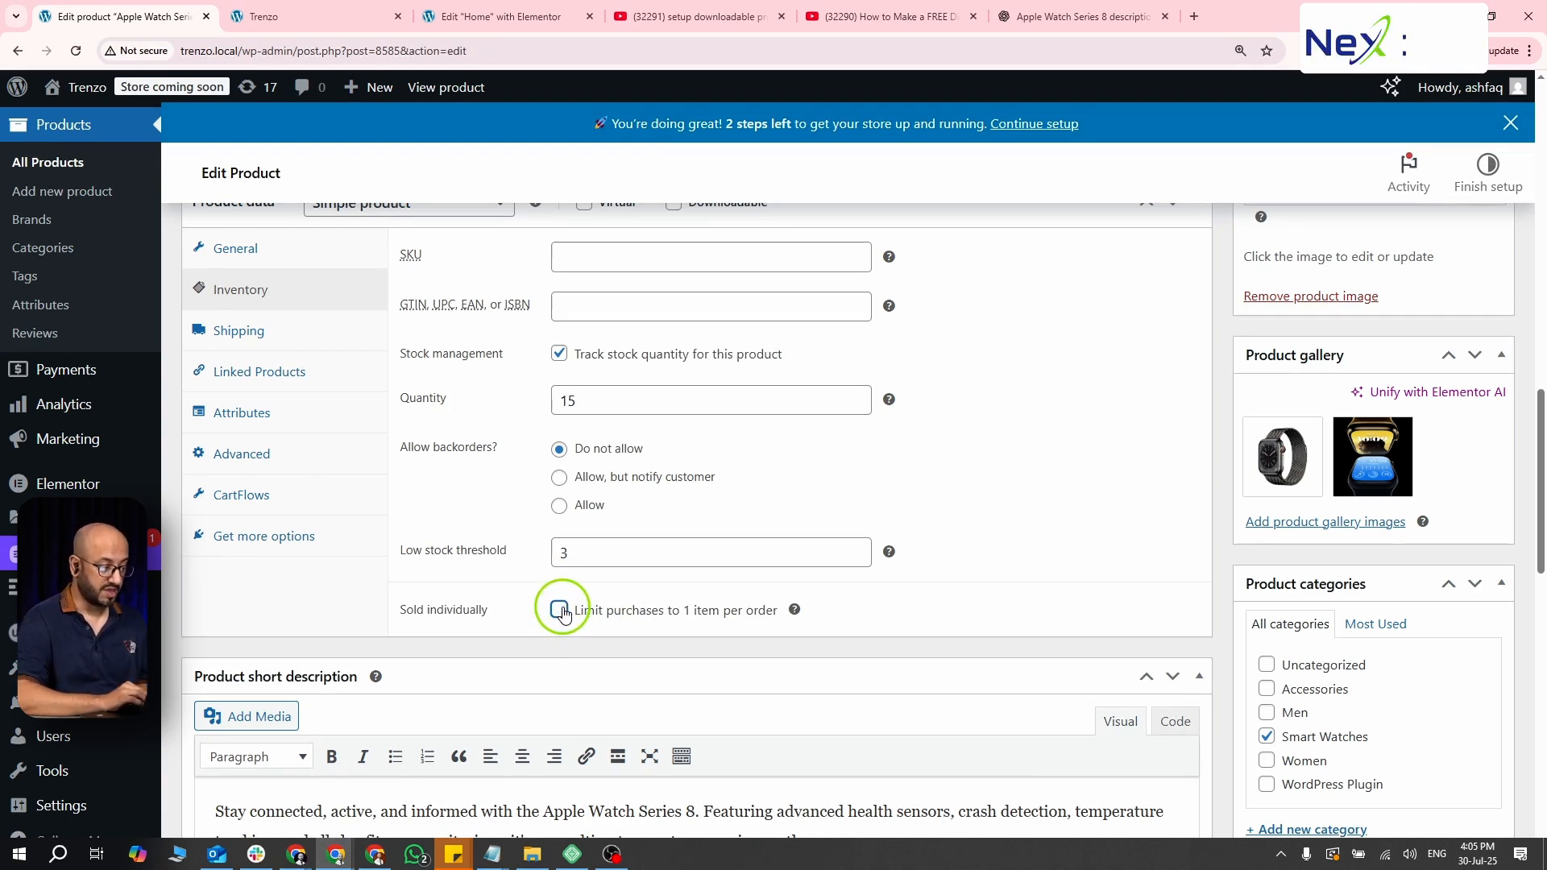
- Examine the product's shipping data, including the weight, dimensions and shipping class options
click(271, 331)
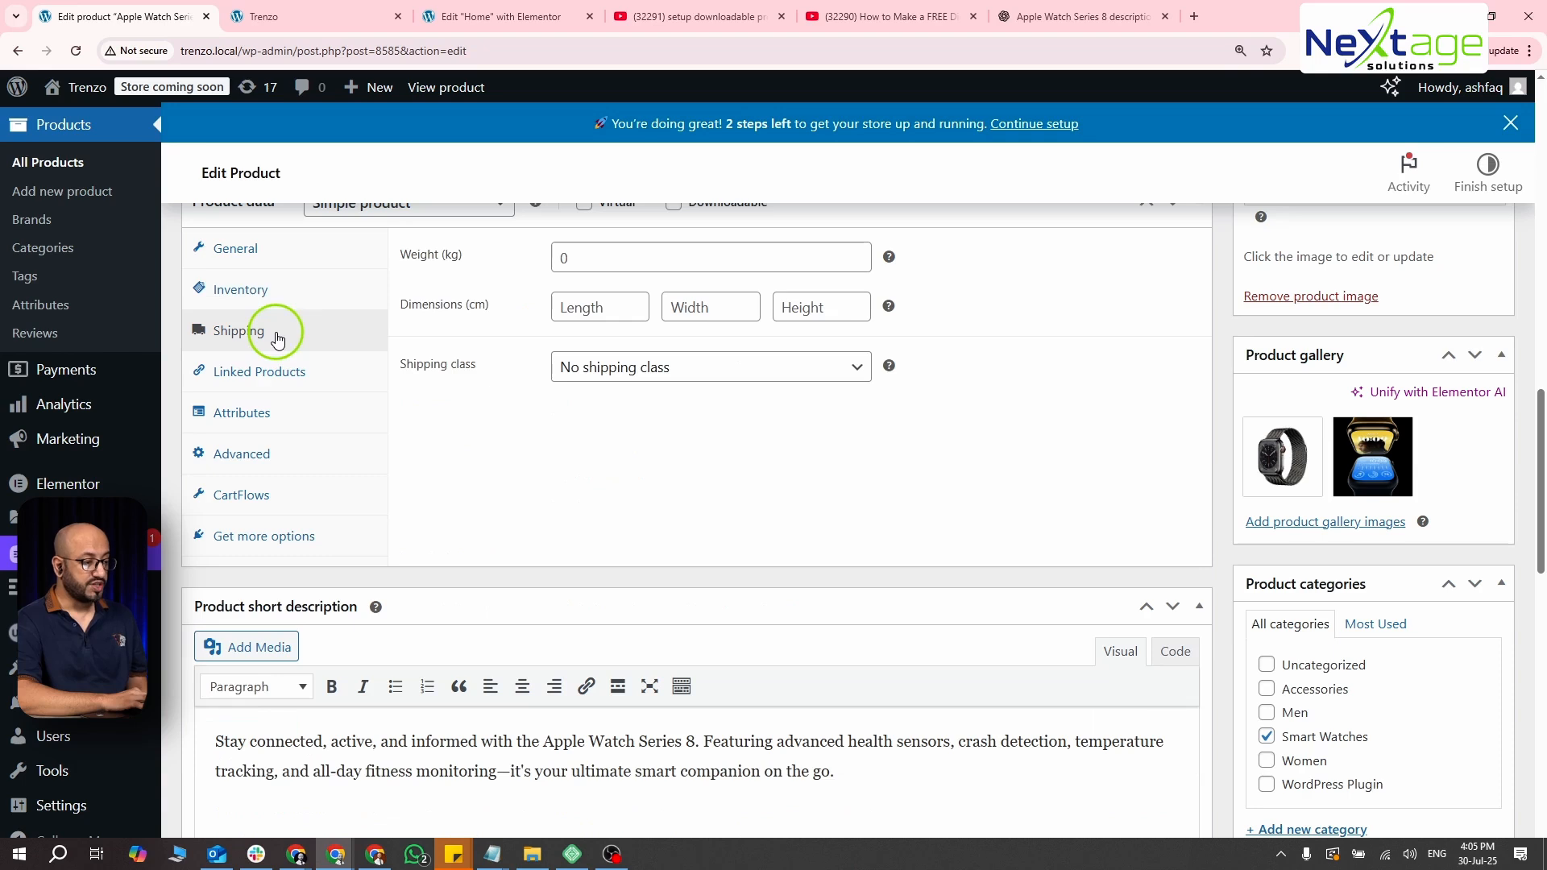
scroll(615, 407, up, 2)
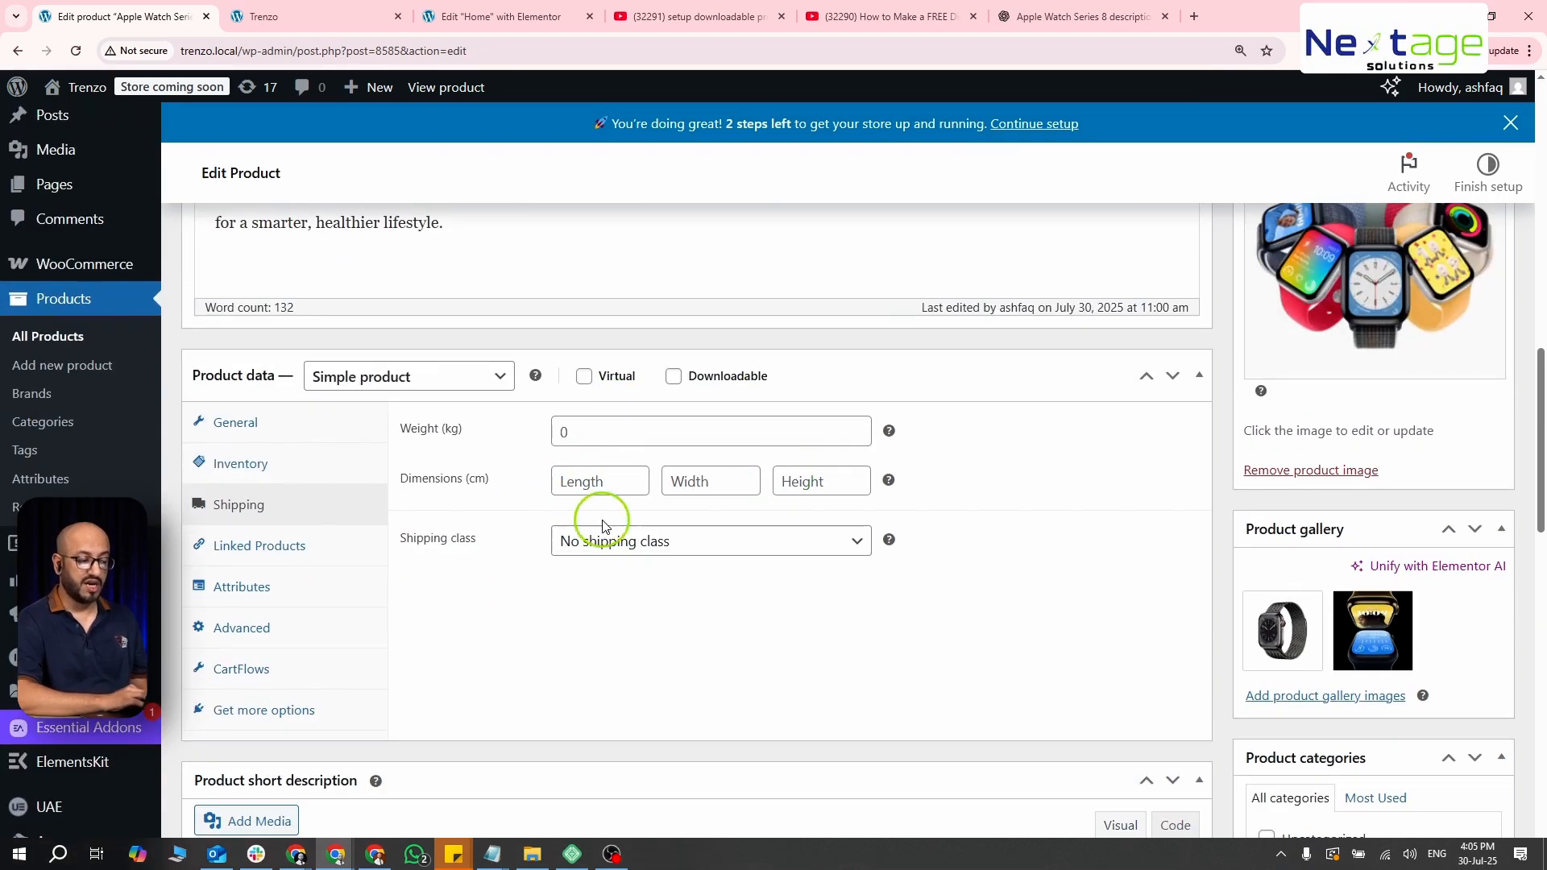
click(749, 550)
click(749, 550)
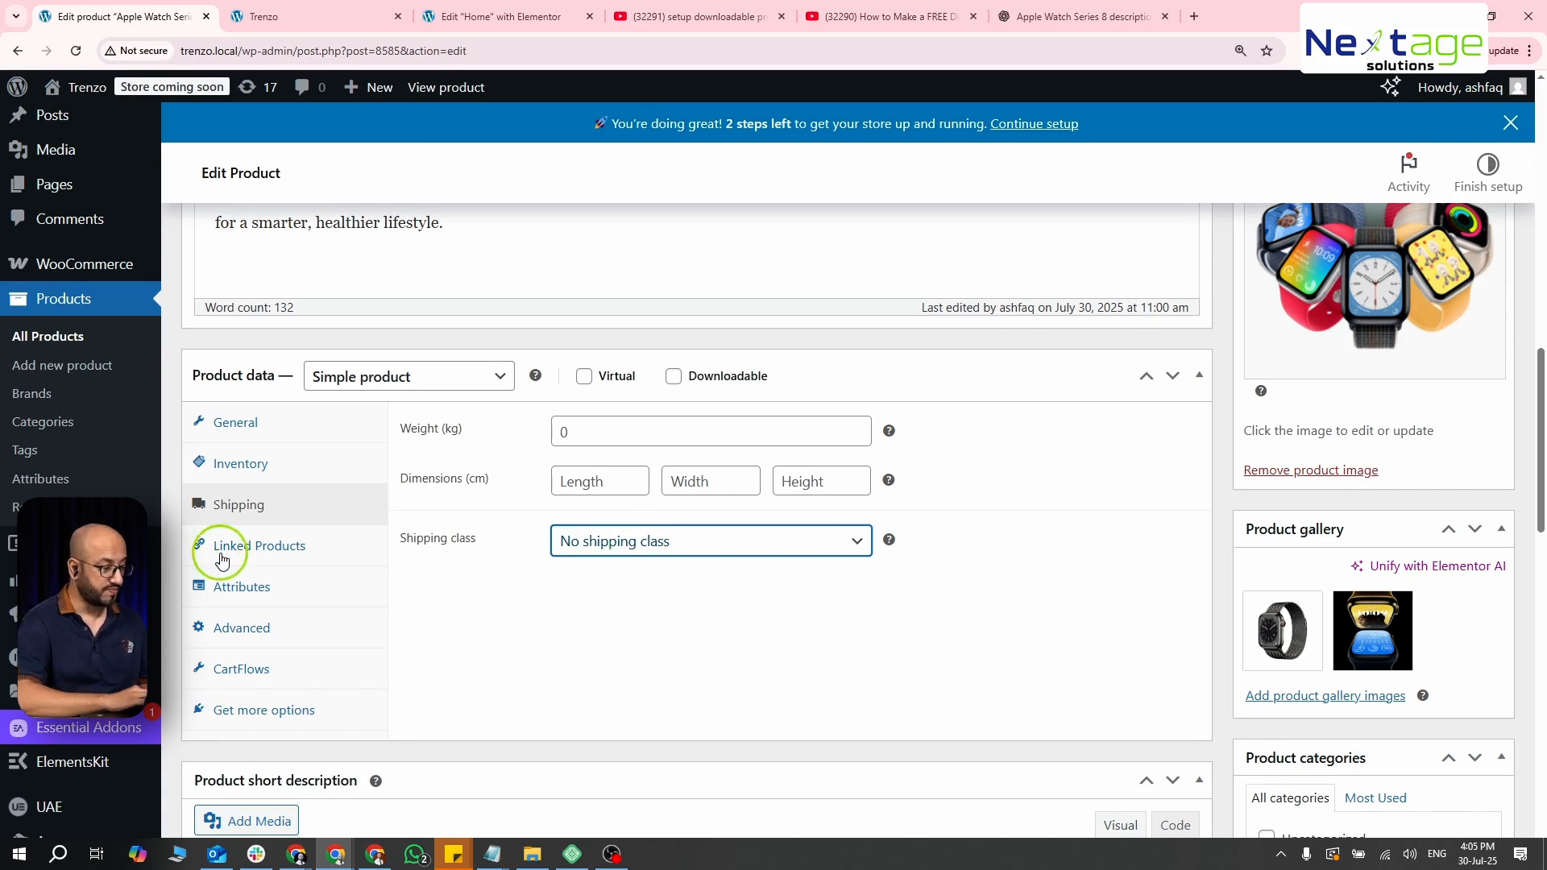
- Open the product's linked products data, and review the watch's live product page from the store's home page
click(266, 547)
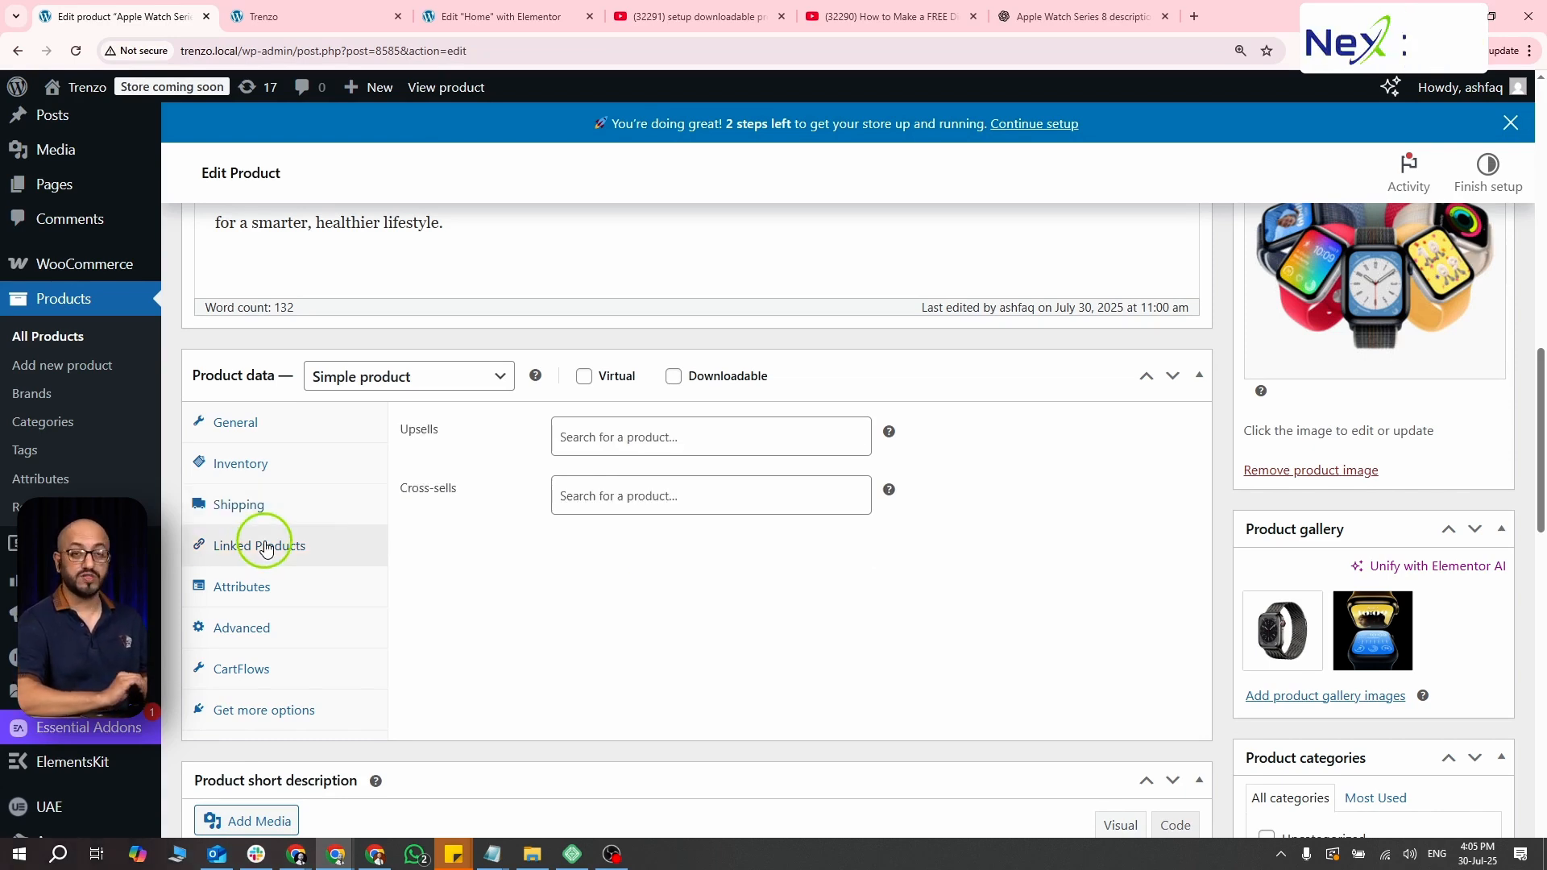
click(684, 433)
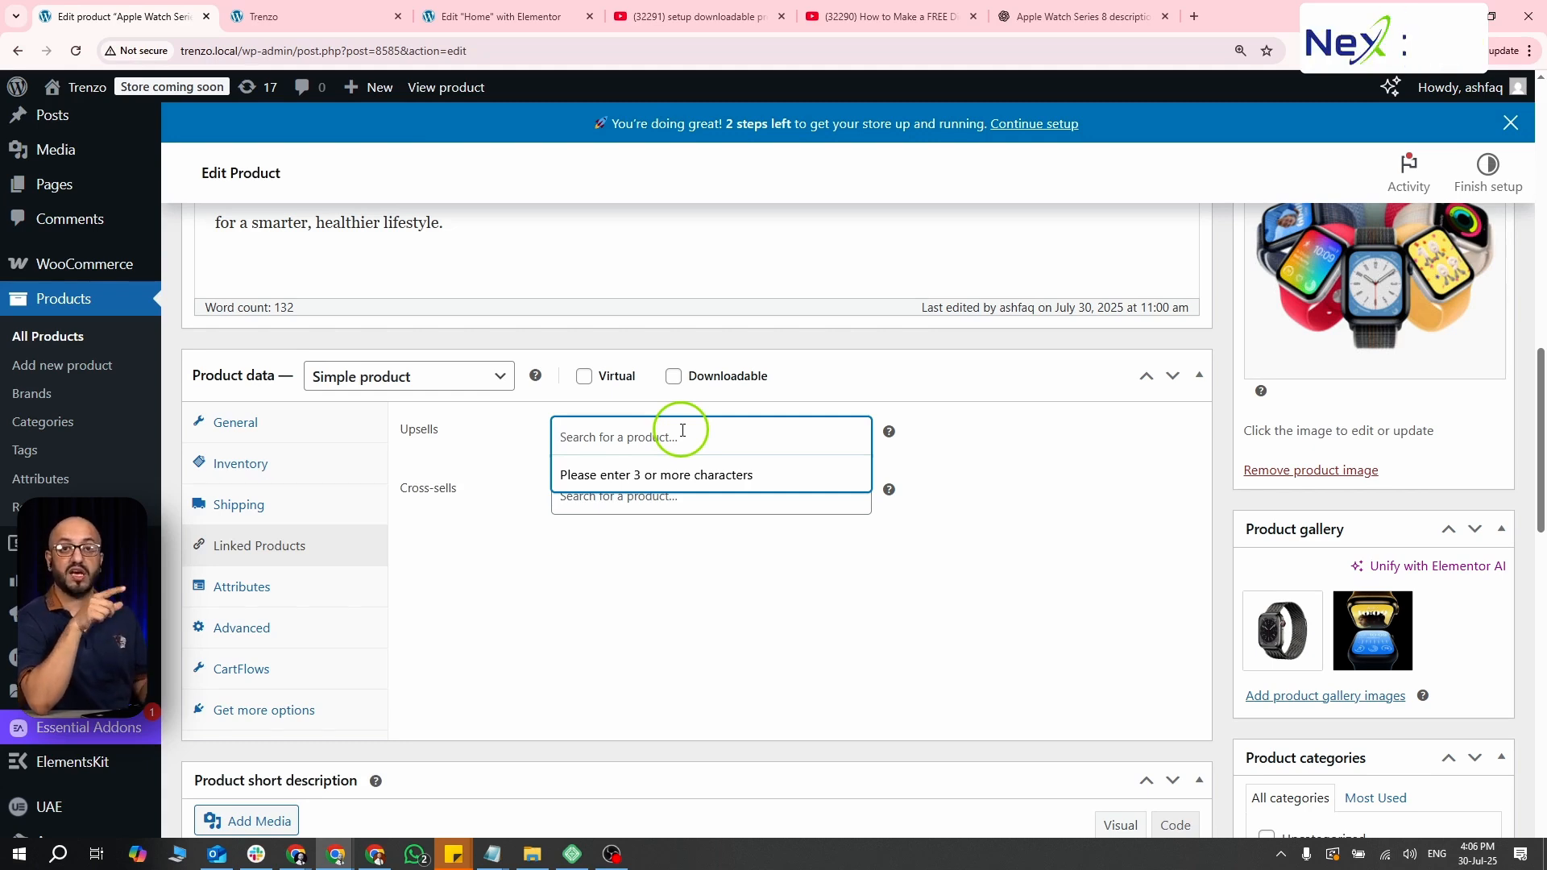
key(ctrl+Tab)
key(ctrl+Tab)
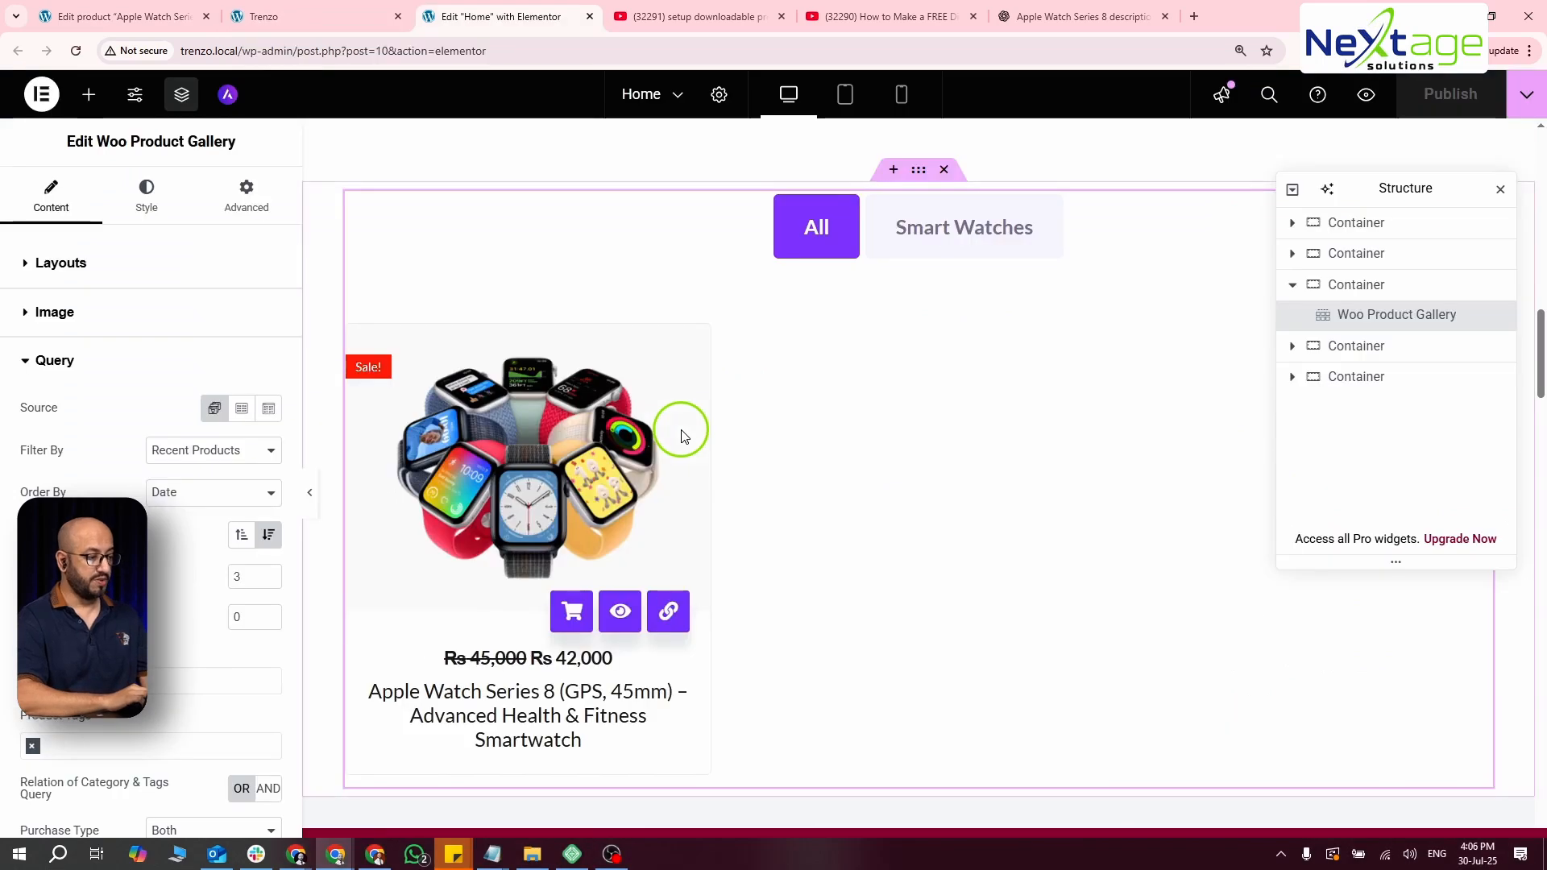
key(ctrl+shift+Tab)
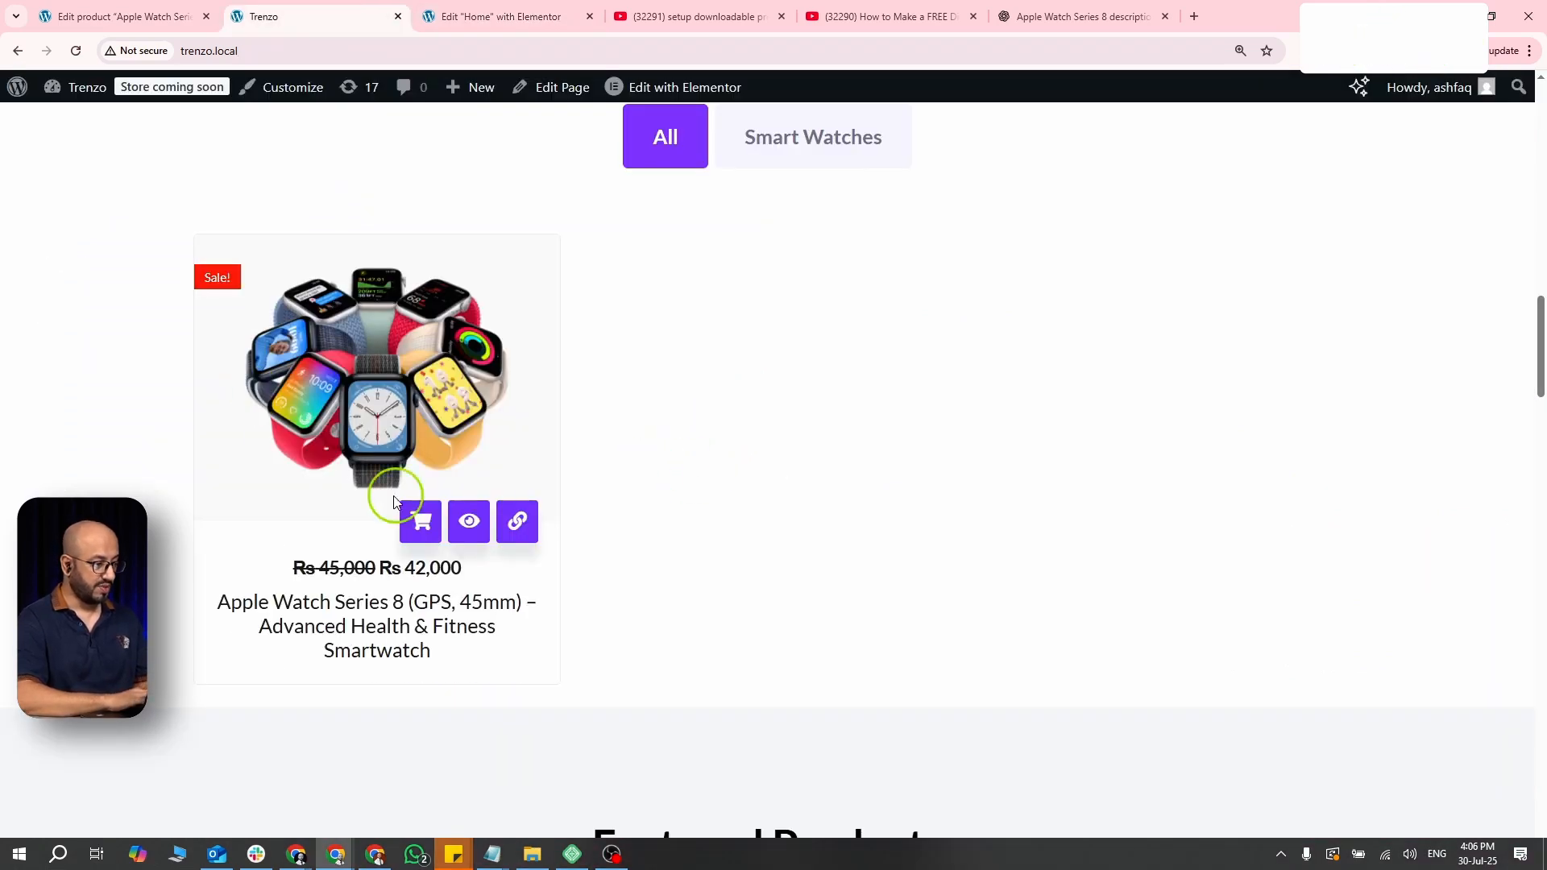
click(364, 608)
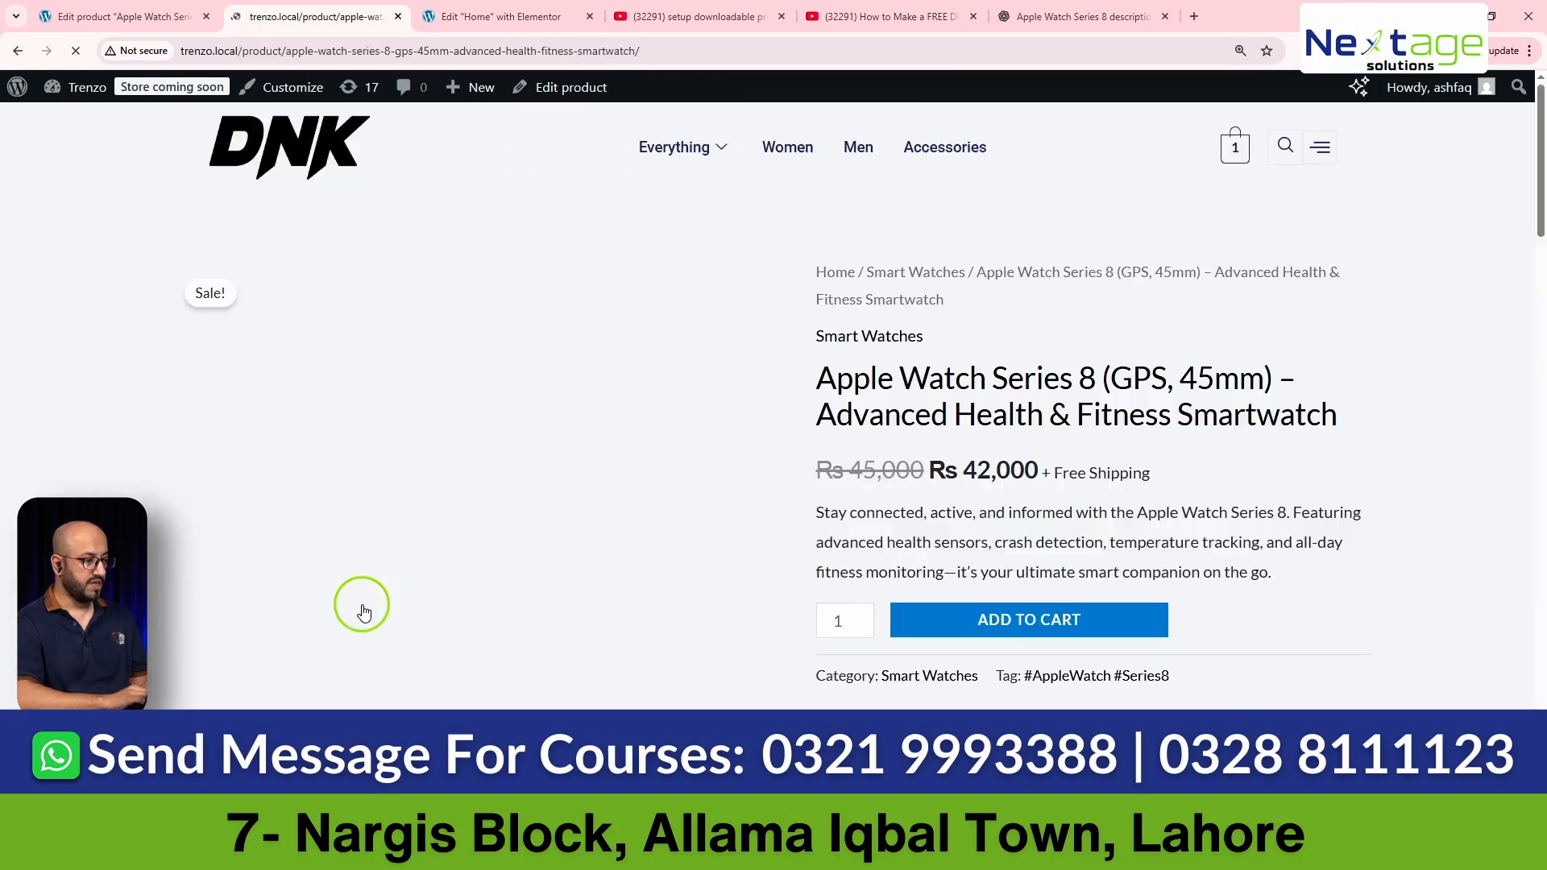
scroll(815, 414, down, 8)
scroll(823, 414, down, 3)
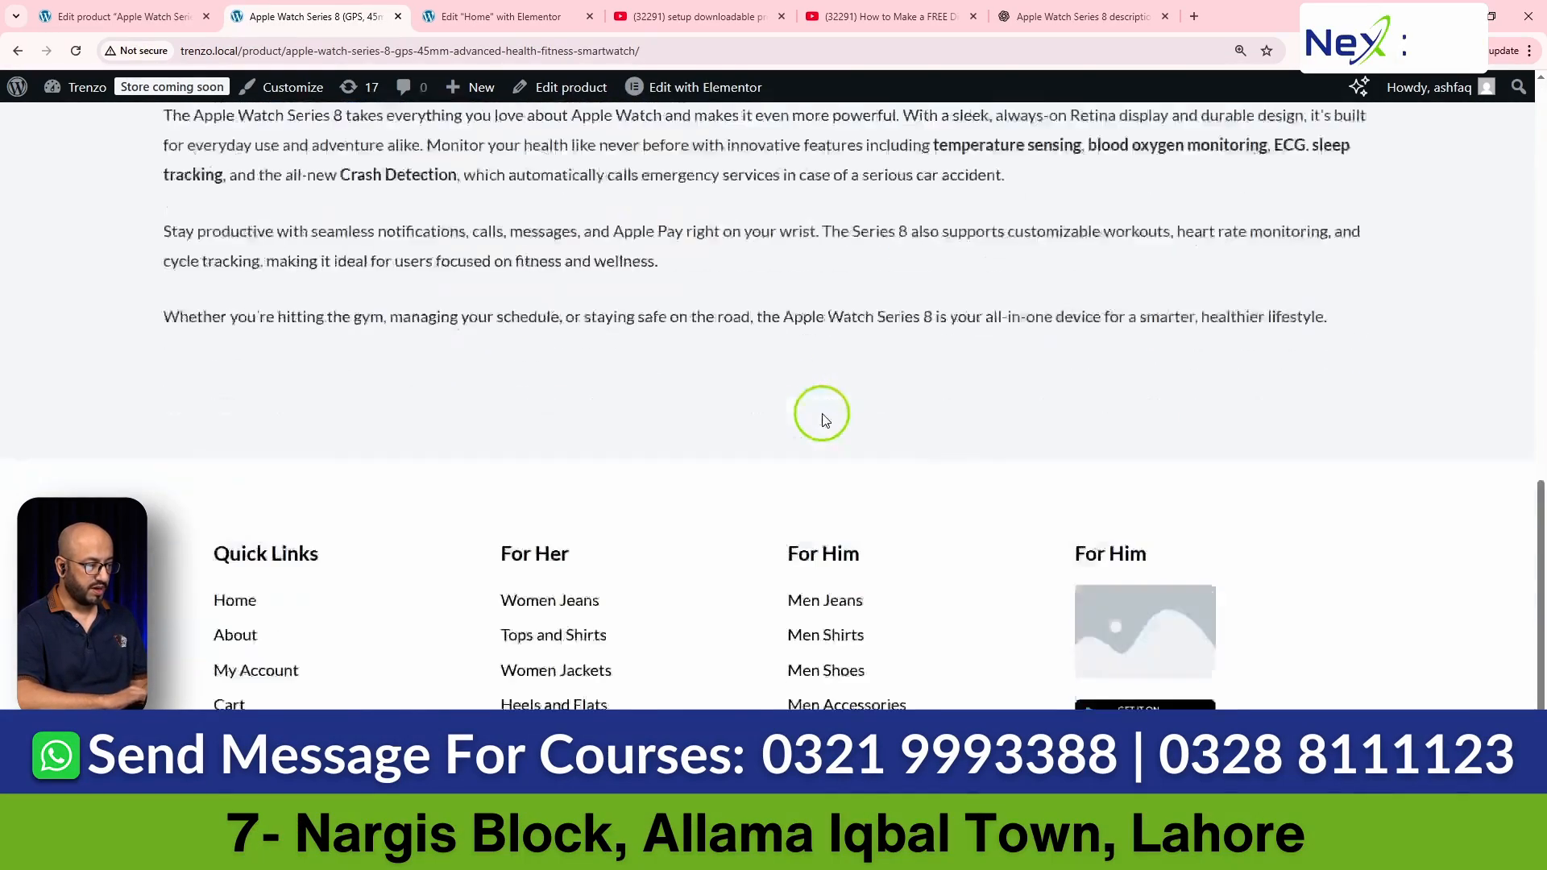
scroll(824, 418, up, 8)
scroll(823, 420, down, 10)
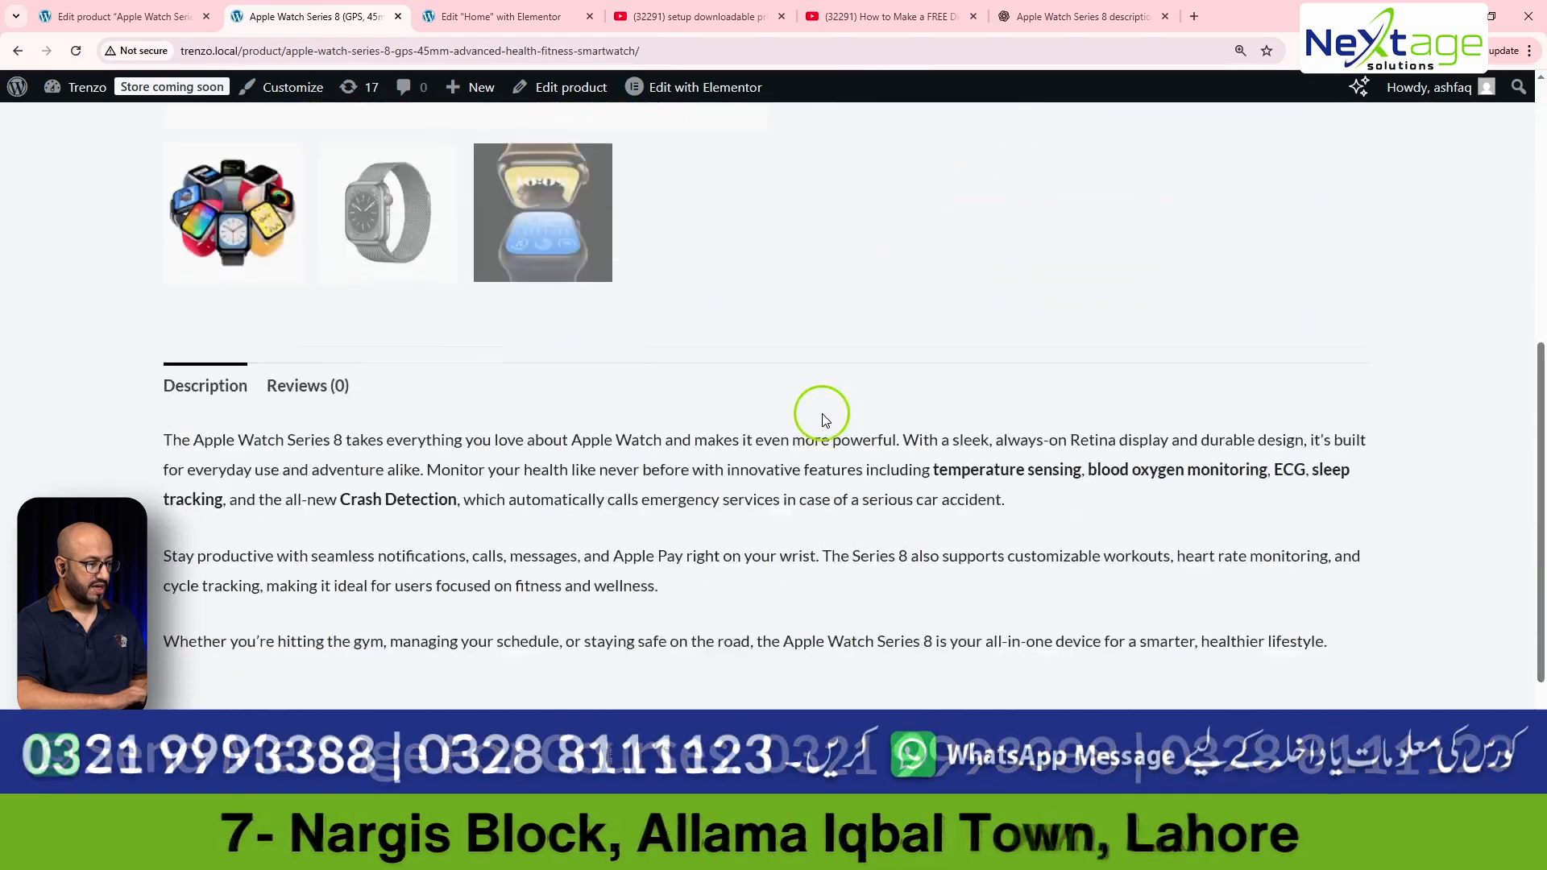
scroll(824, 419, up, 12)
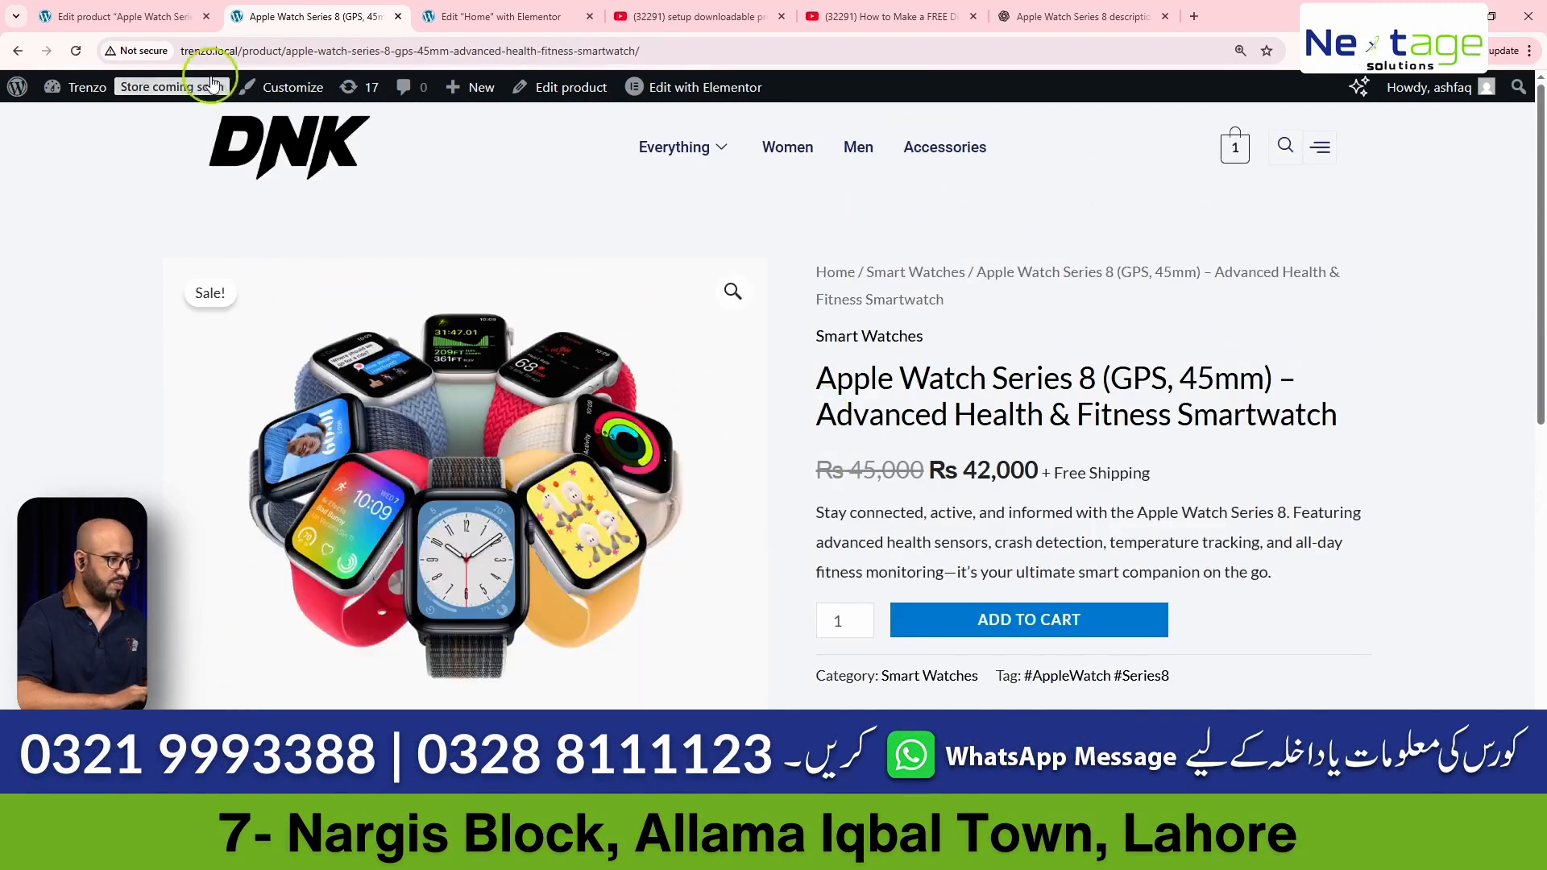
- Return to the product's edit page, search the upsells for "jean" and add Slim Fit Blue Jeans
click(142, 11)
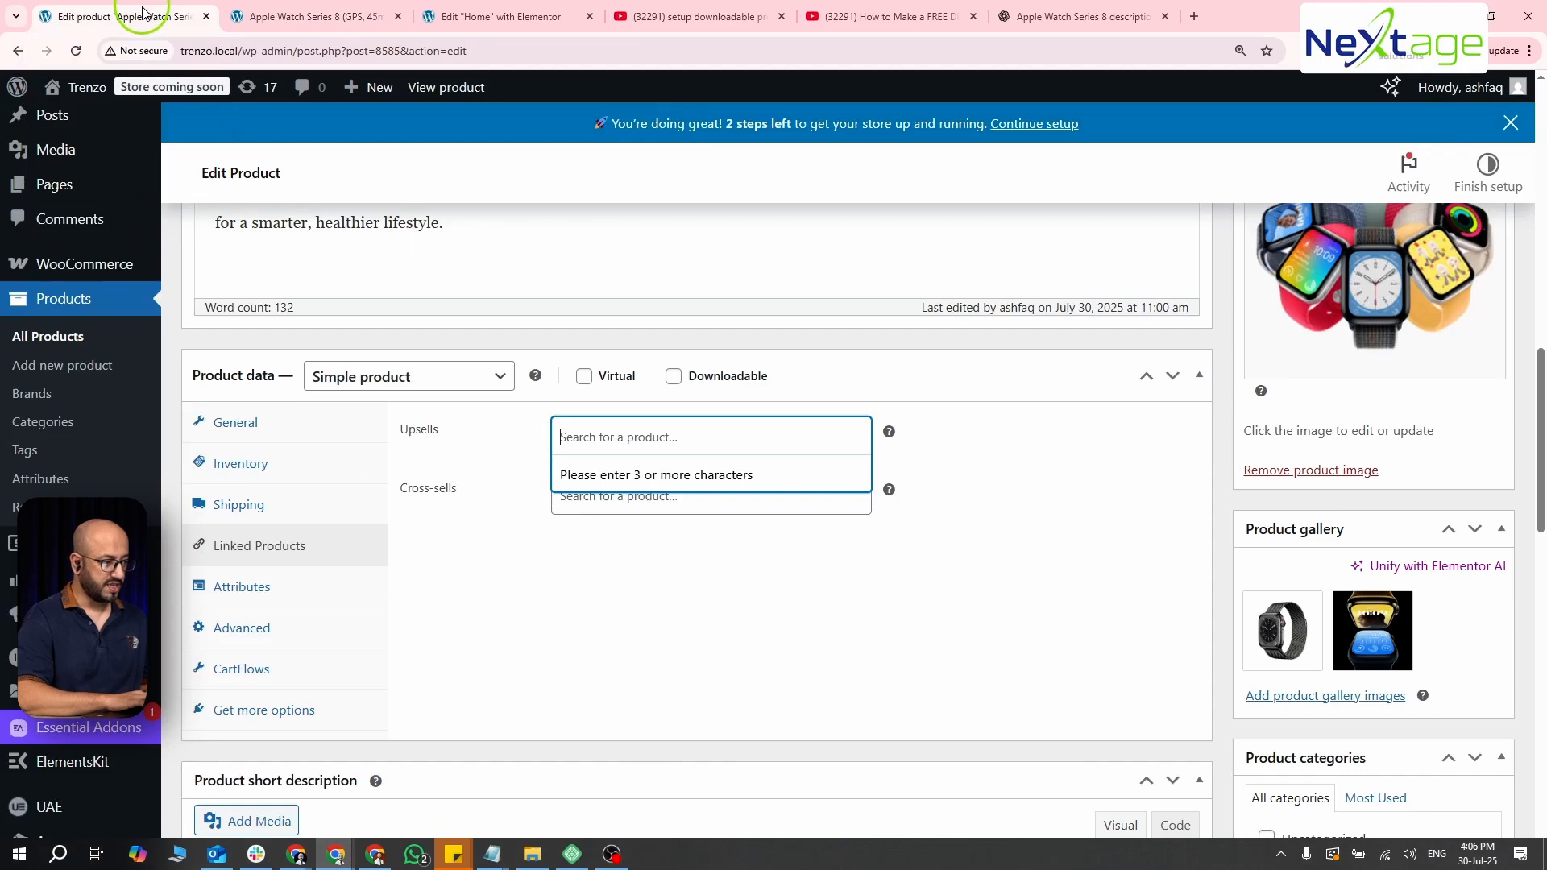
click(645, 437)
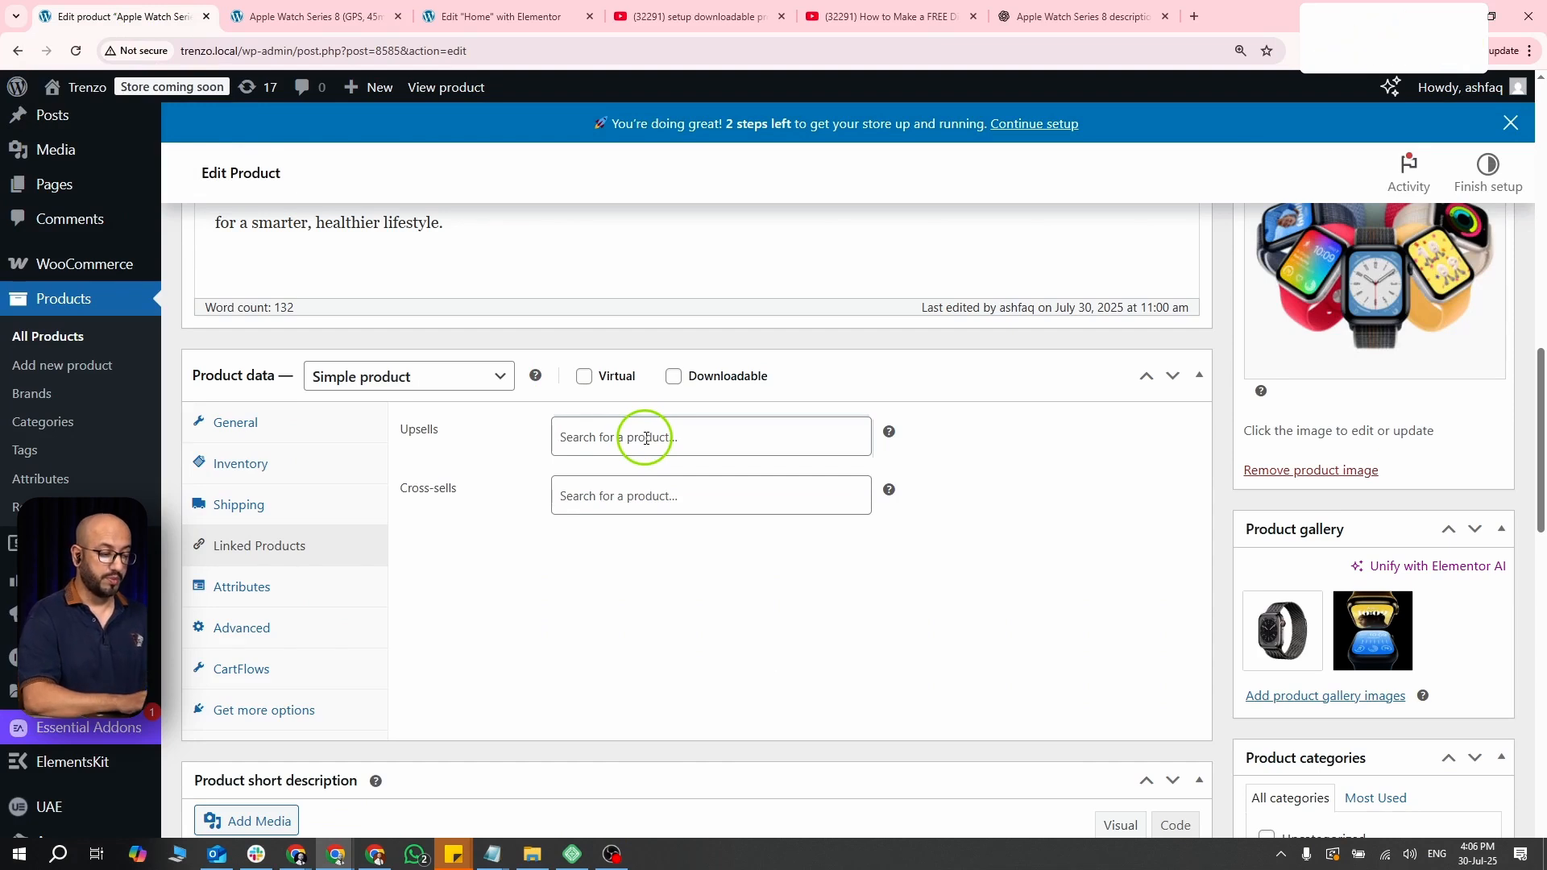
click(646, 437)
text(j)
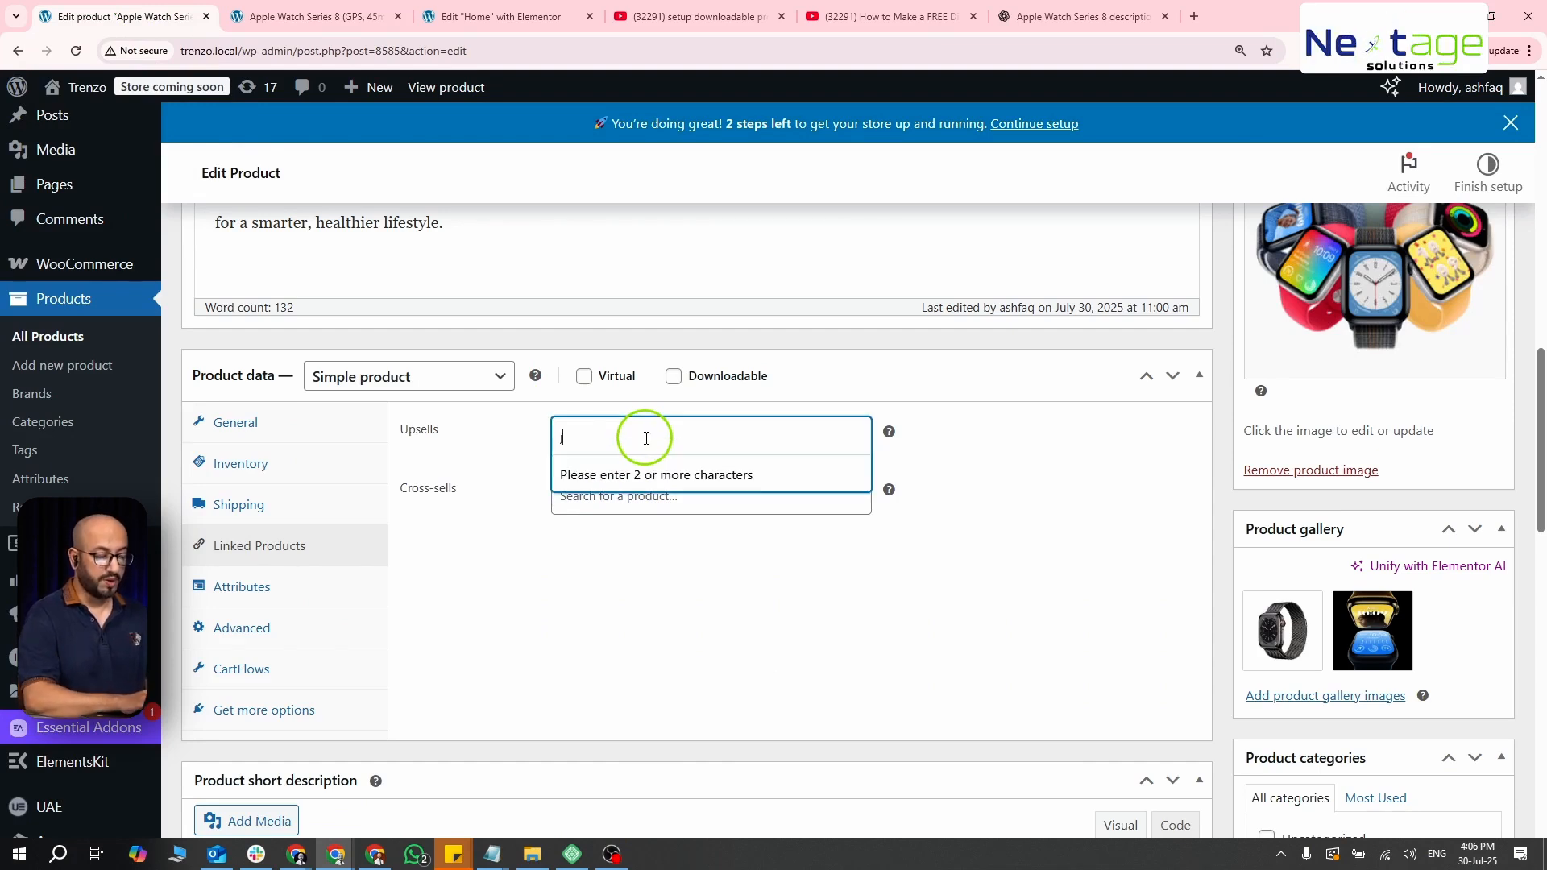
text(ean)
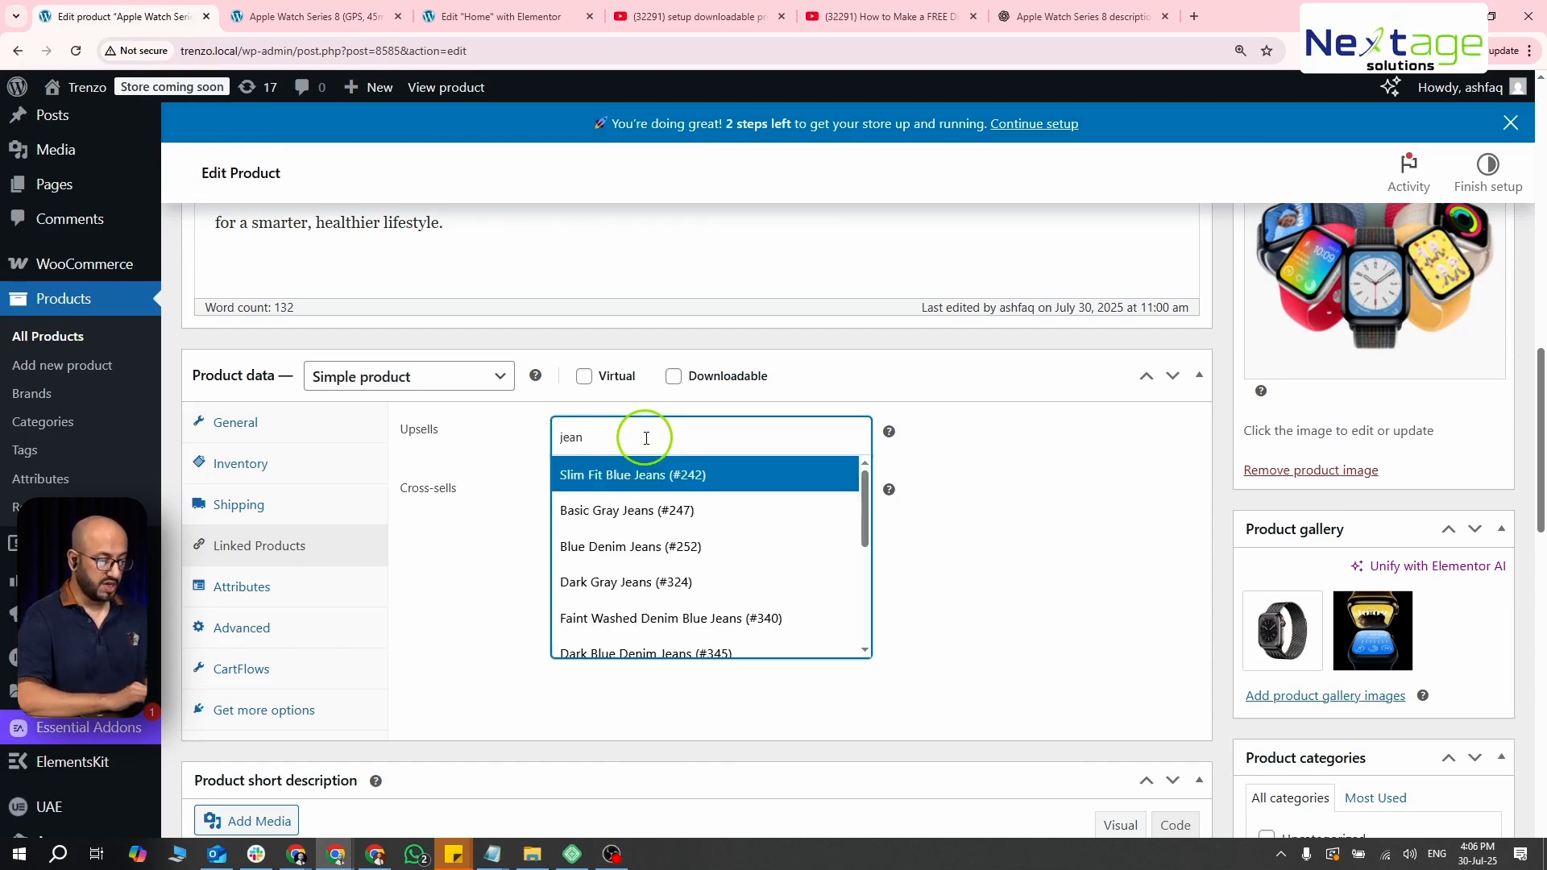
click(648, 477)
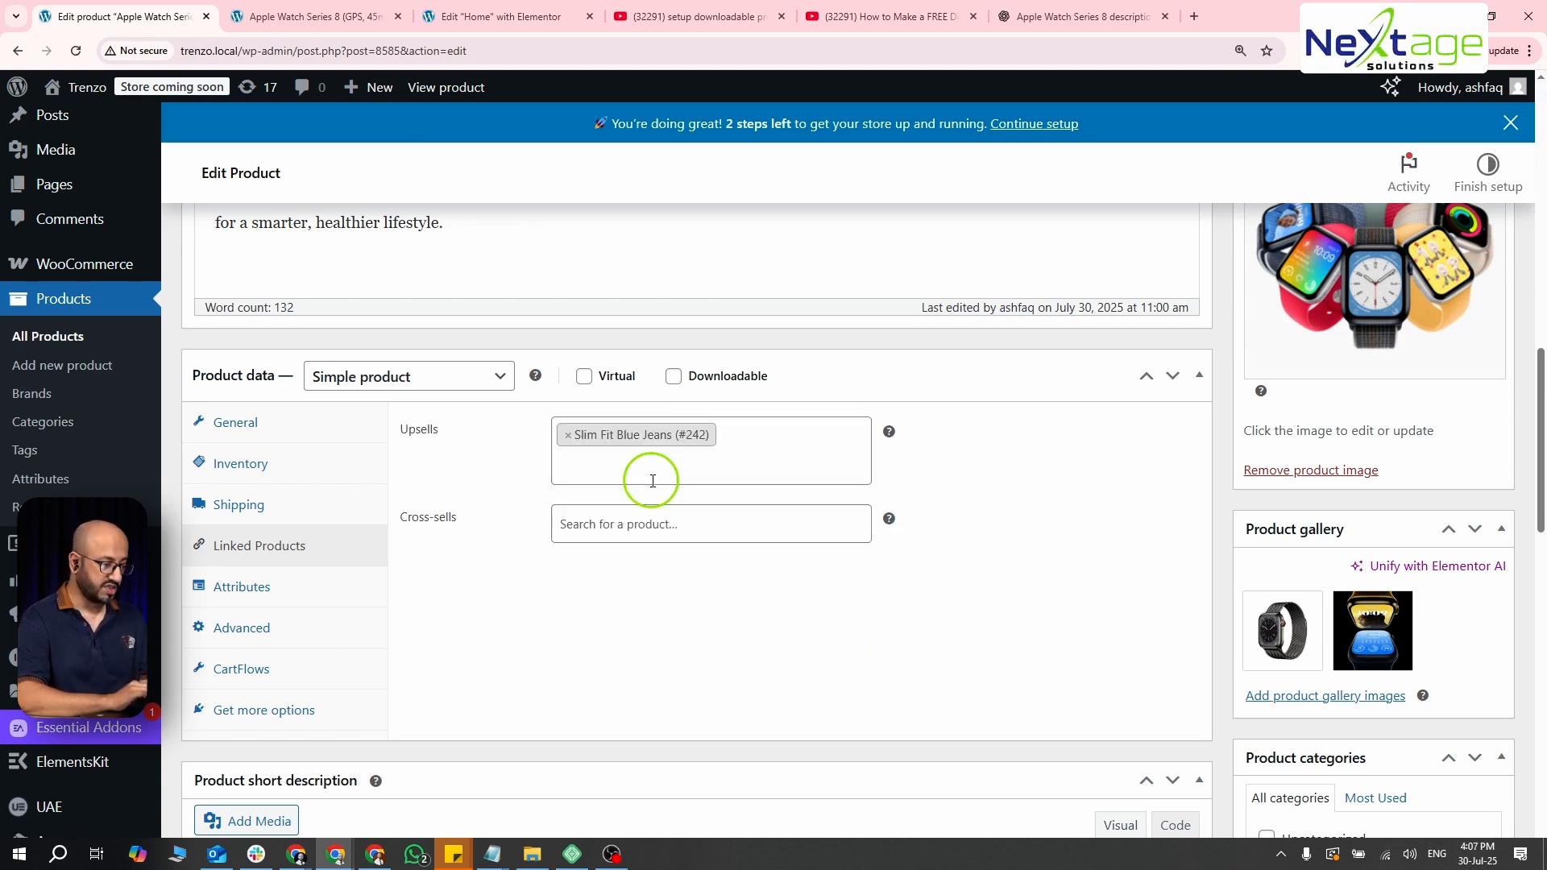
- Search the upsells for "shoes" and add DNK Green Shoes as a second upsell product
text(jea)
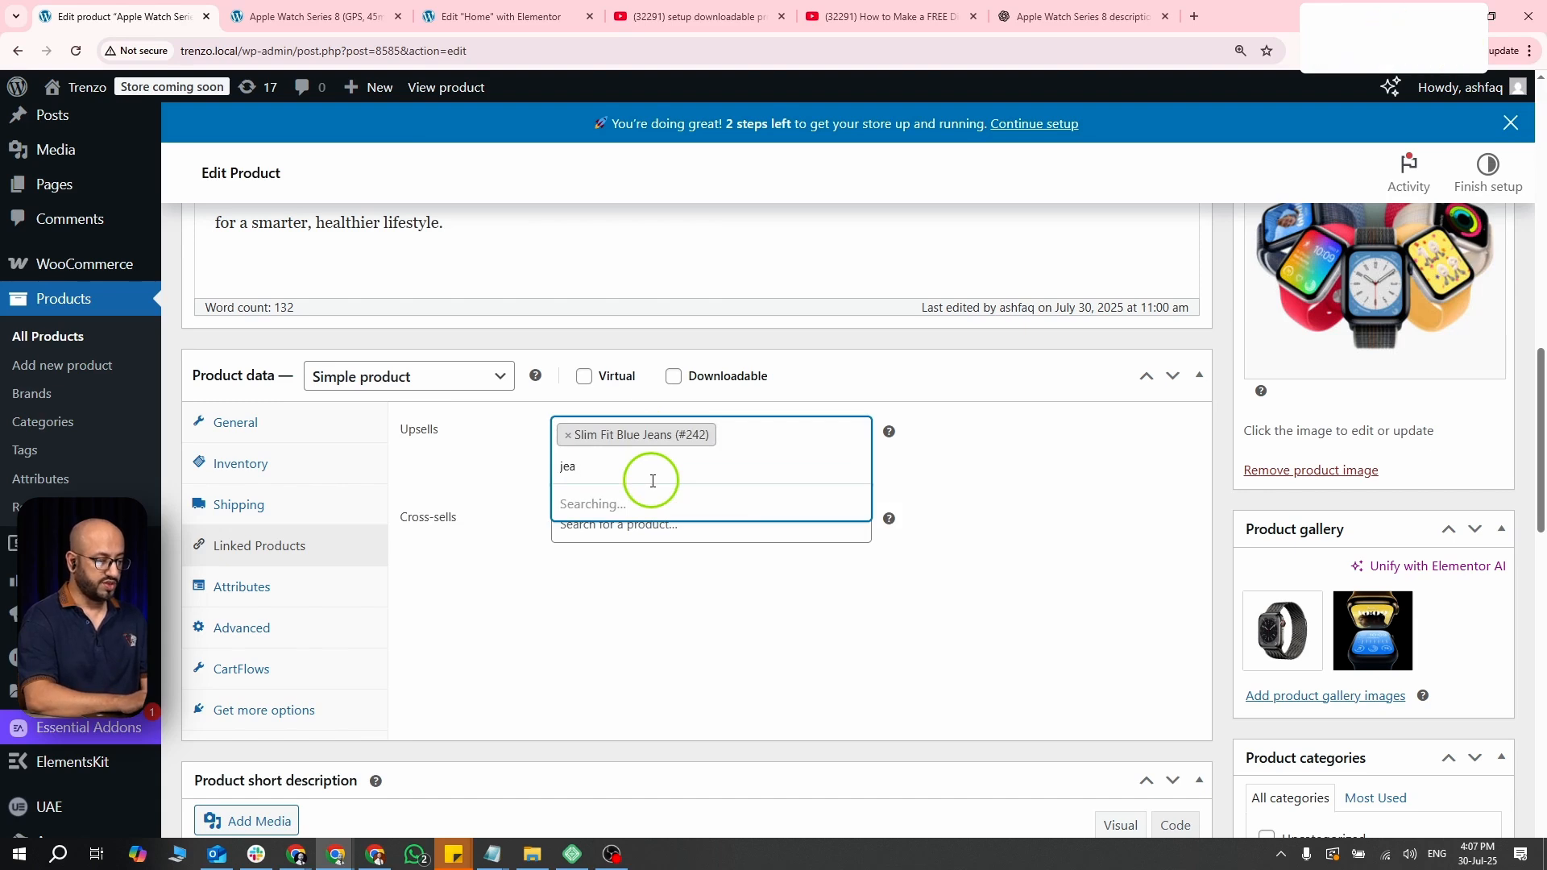
key(BackSpace)
key(BackSpace)
key(BackSpace)
text(shoes)
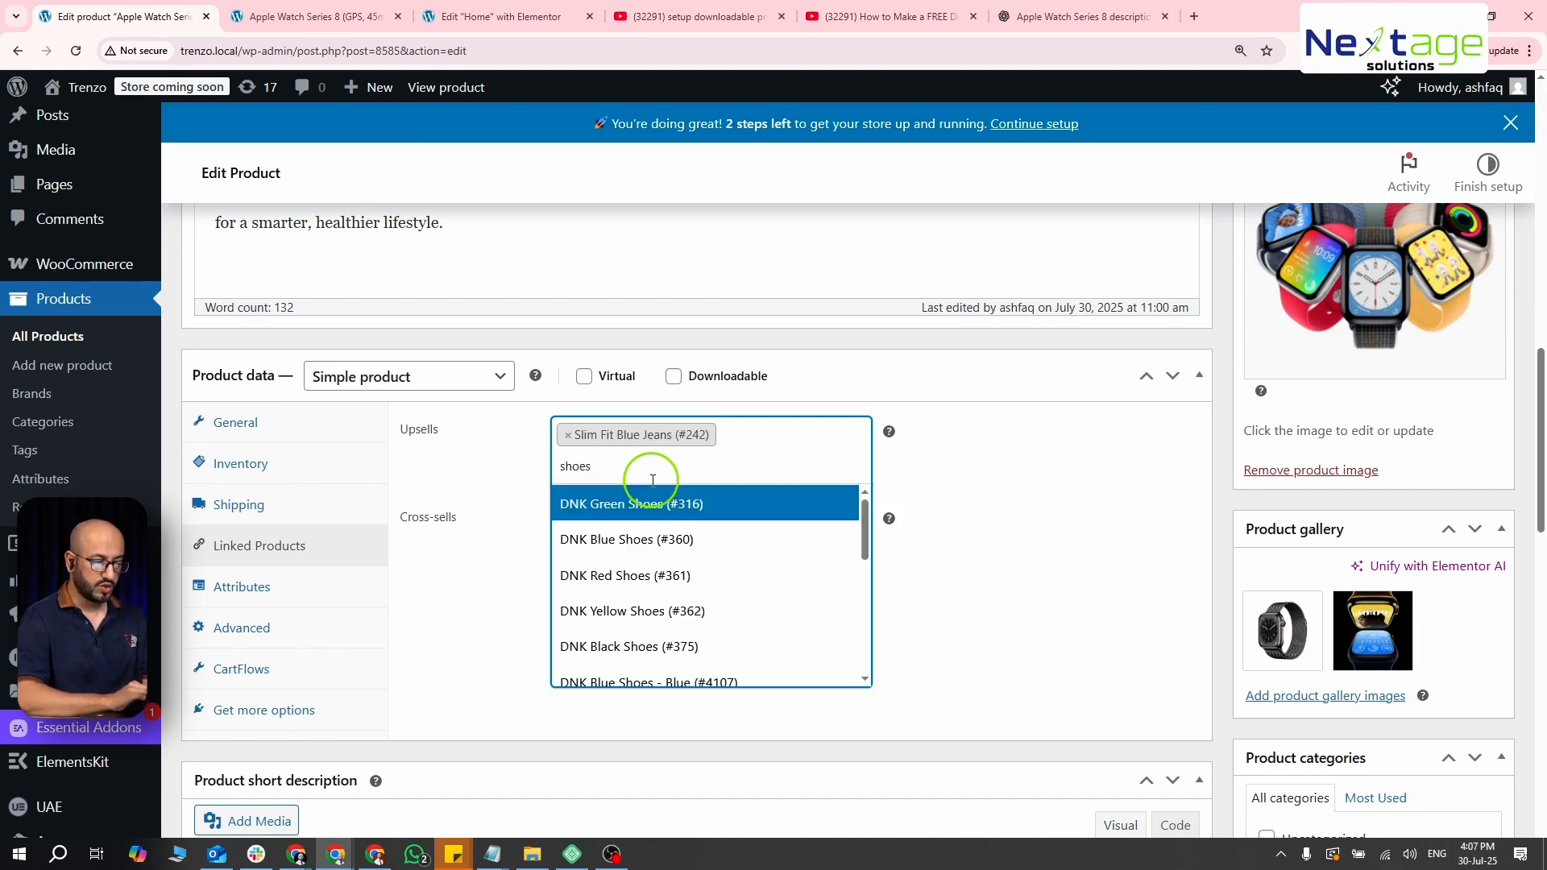
click(642, 502)
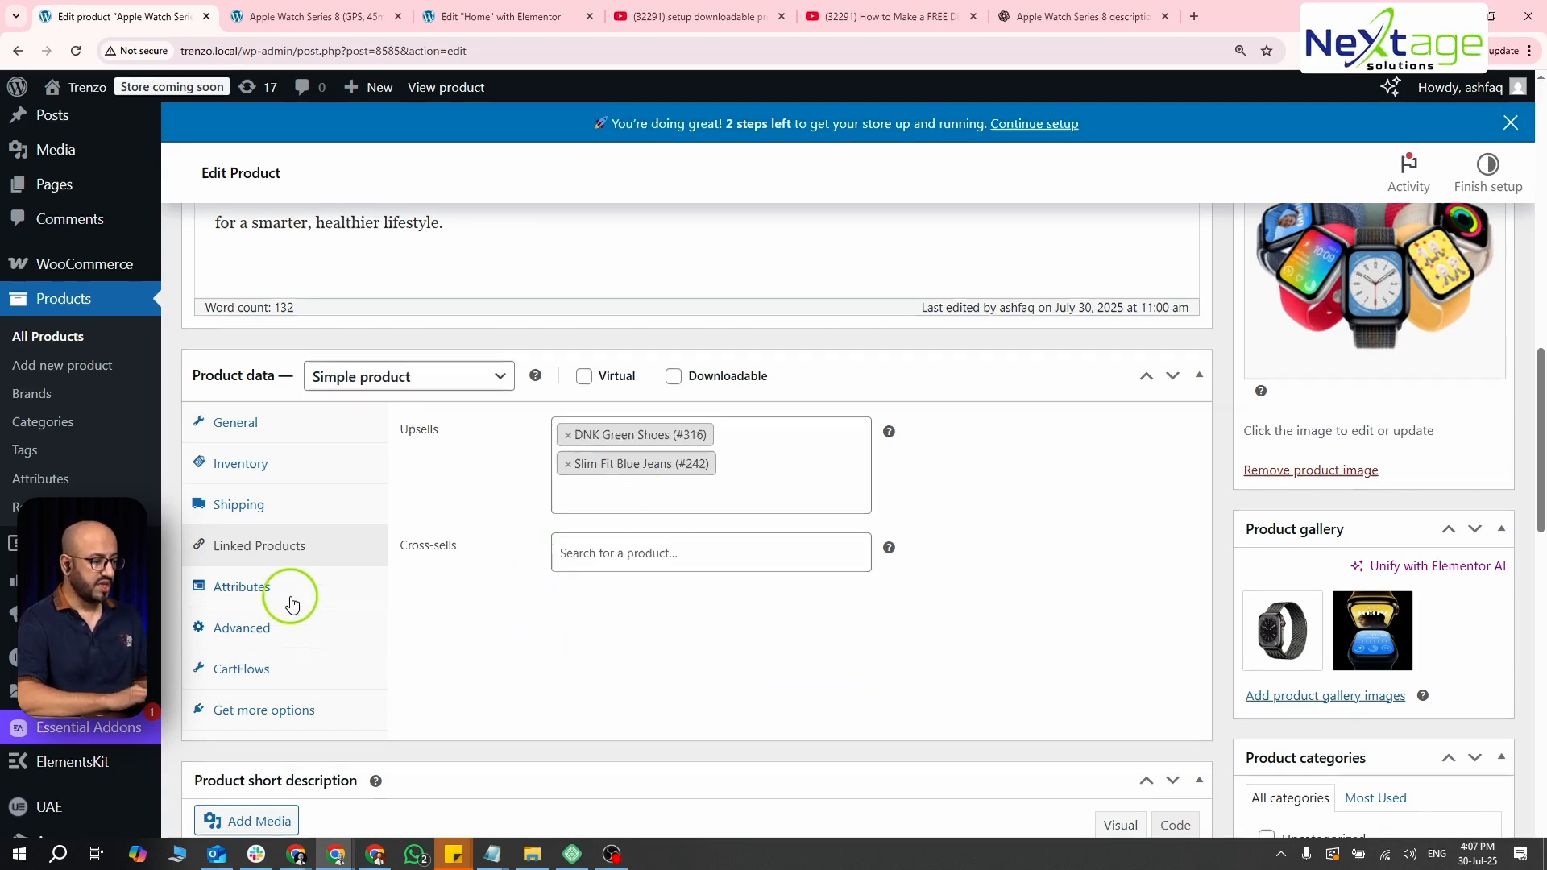
- View the product's attributes data and update the product to save its inventory and upsell changes
click(284, 596)
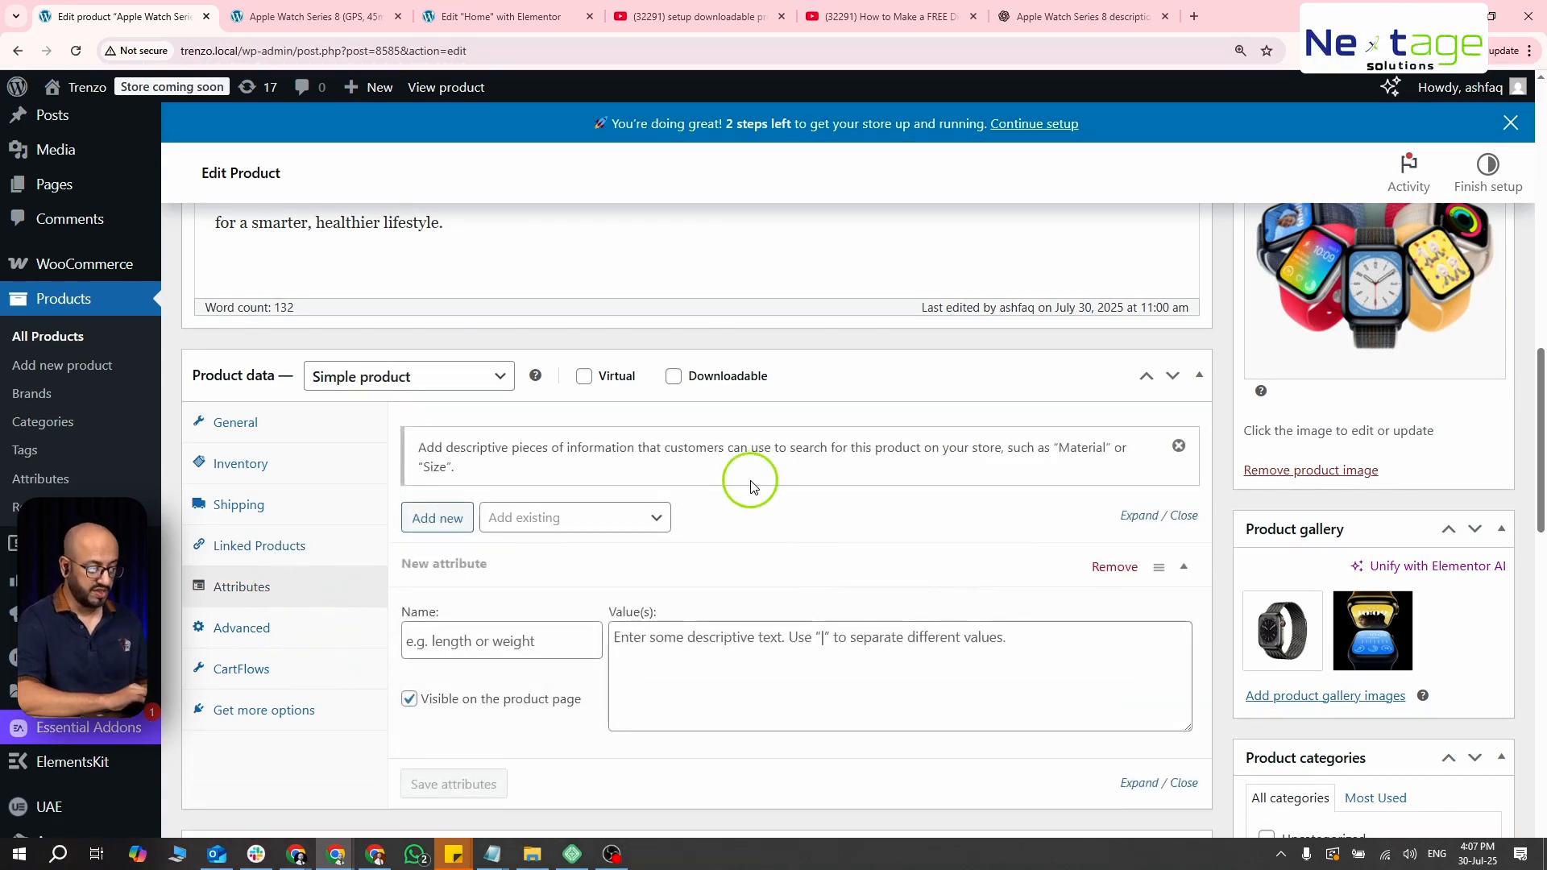
scroll(751, 487, up, 1)
scroll(751, 486, down, 1)
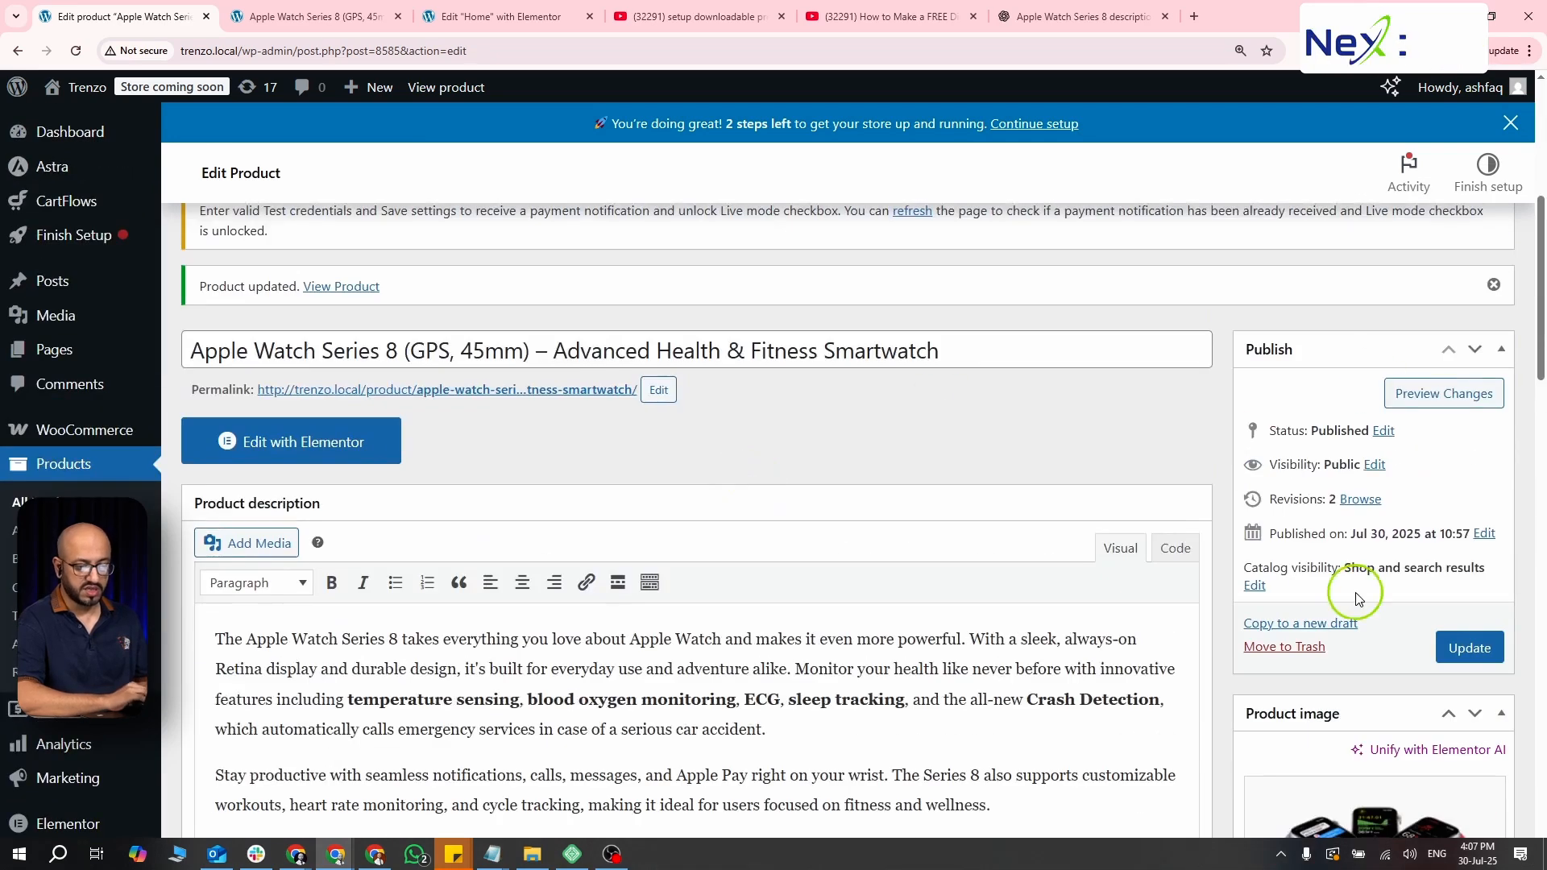
click(1467, 645)
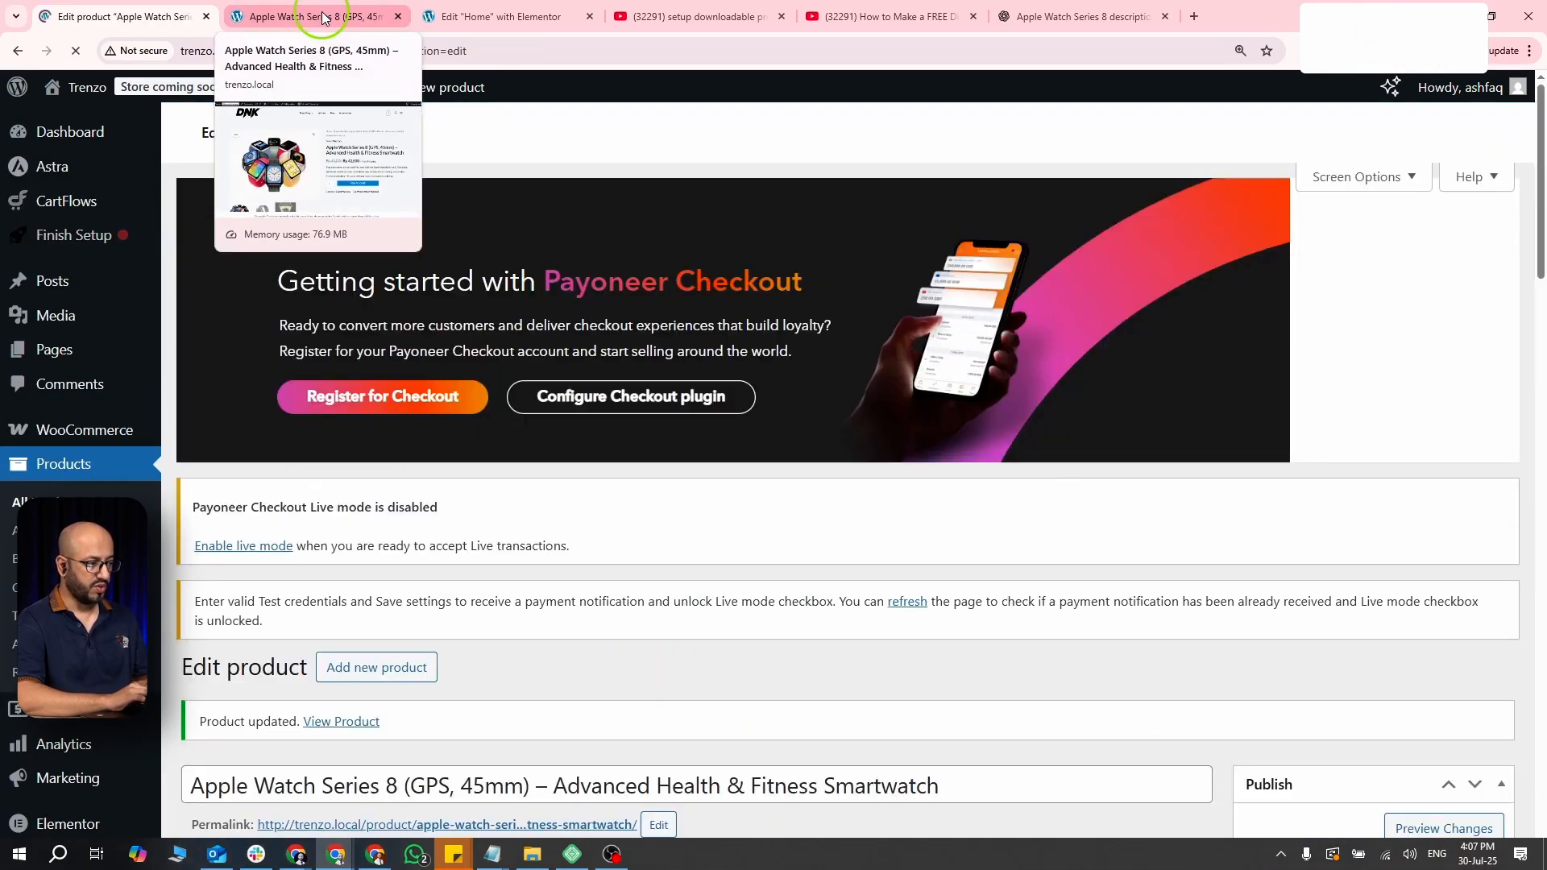
- Reload the live product page and examine the stock availability line and the struck-through regular price
click(323, 16)
click(75, 51)
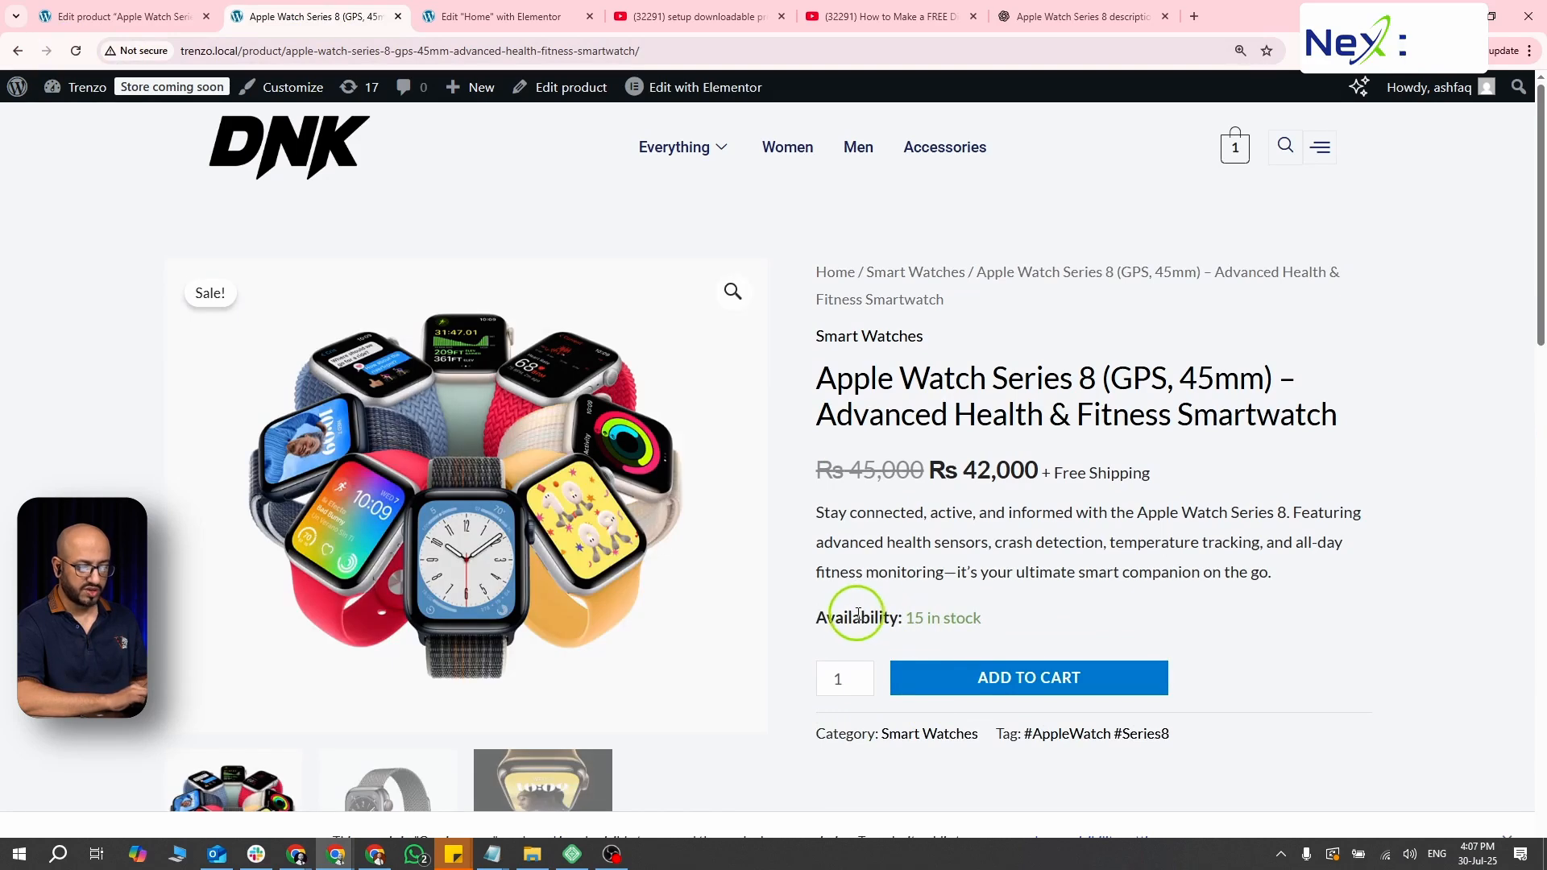
drag(823, 618, 987, 629)
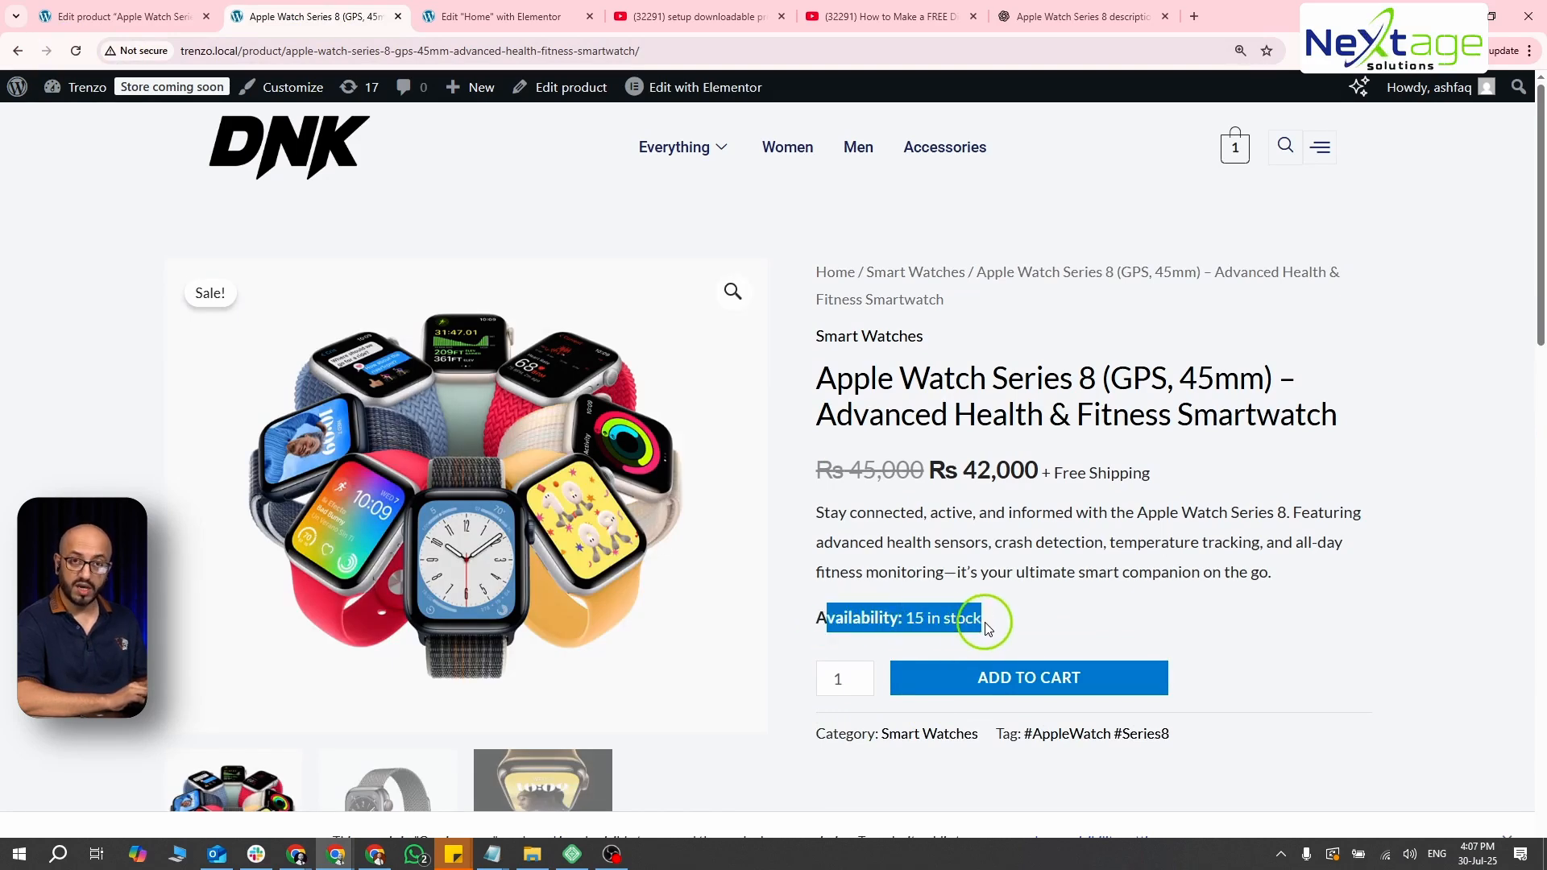
click(987, 626)
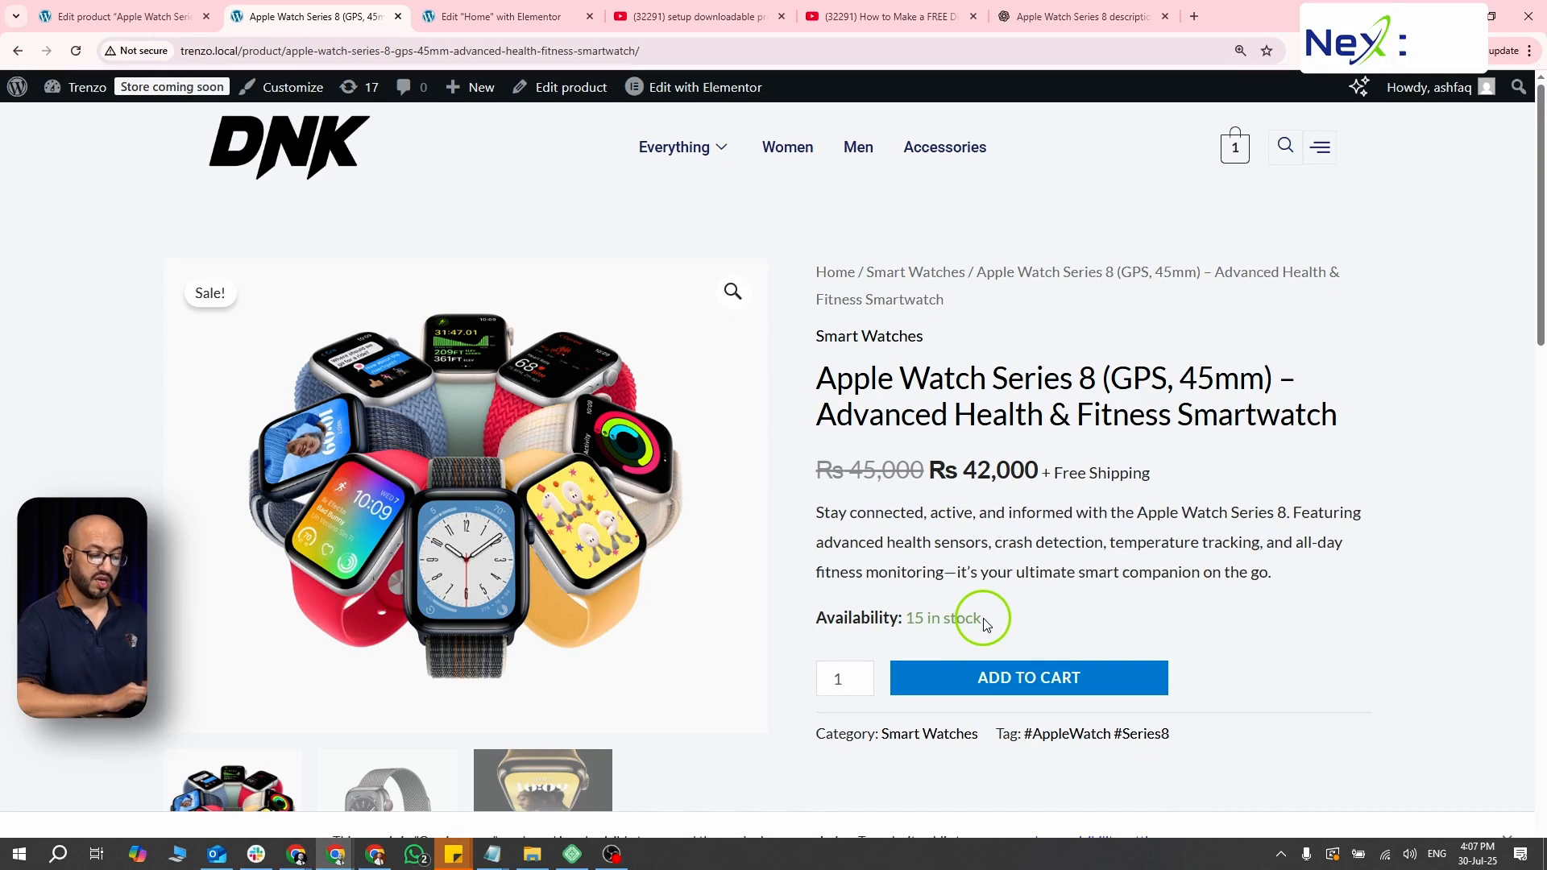
drag(985, 621, 818, 619)
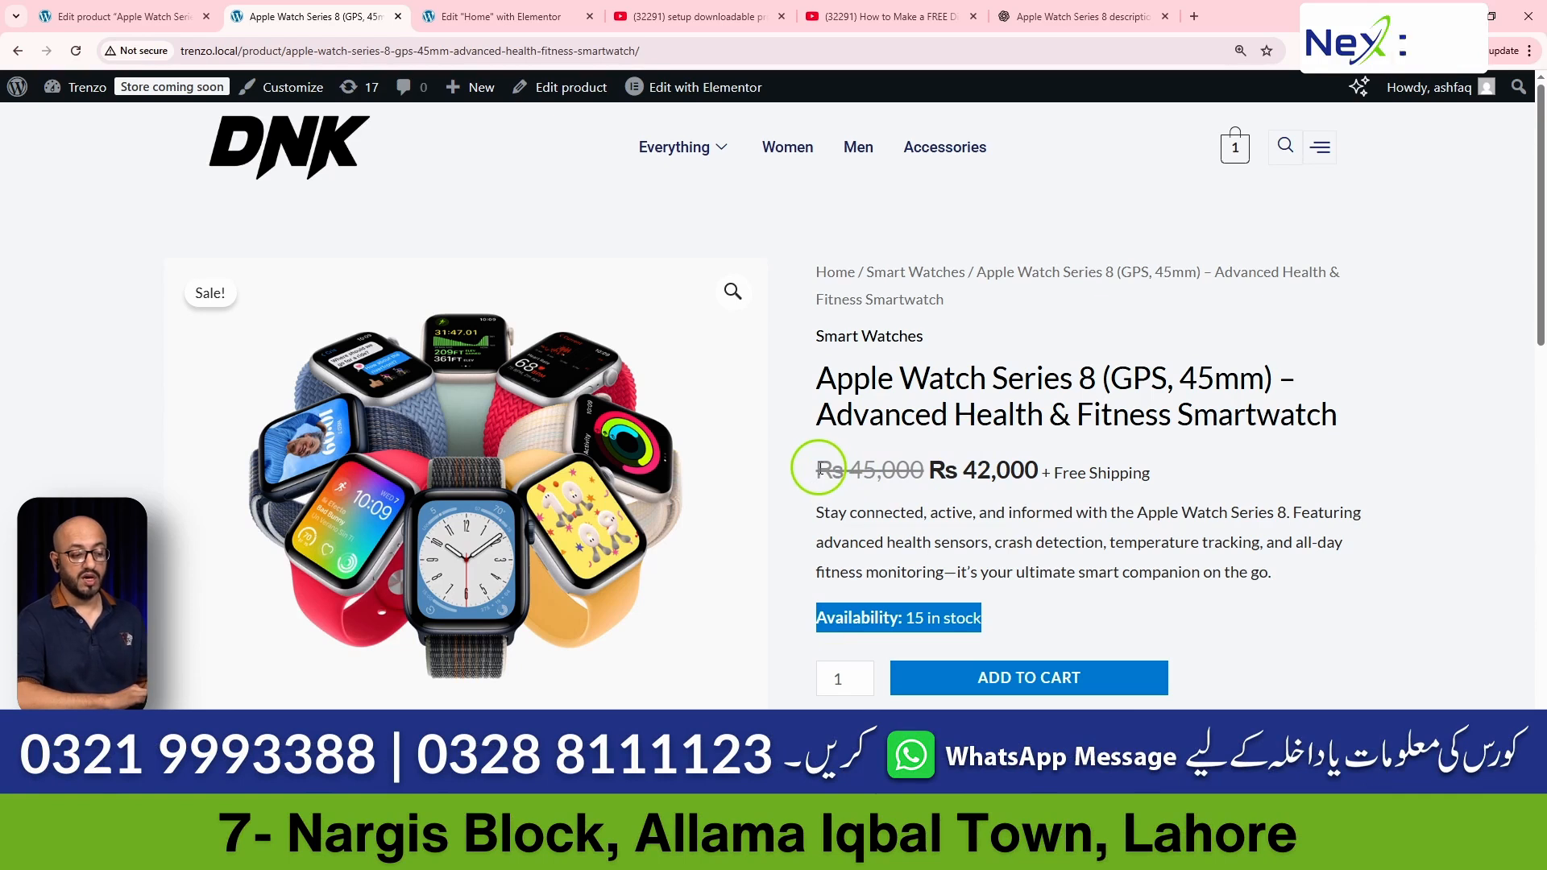
drag(819, 467, 918, 472)
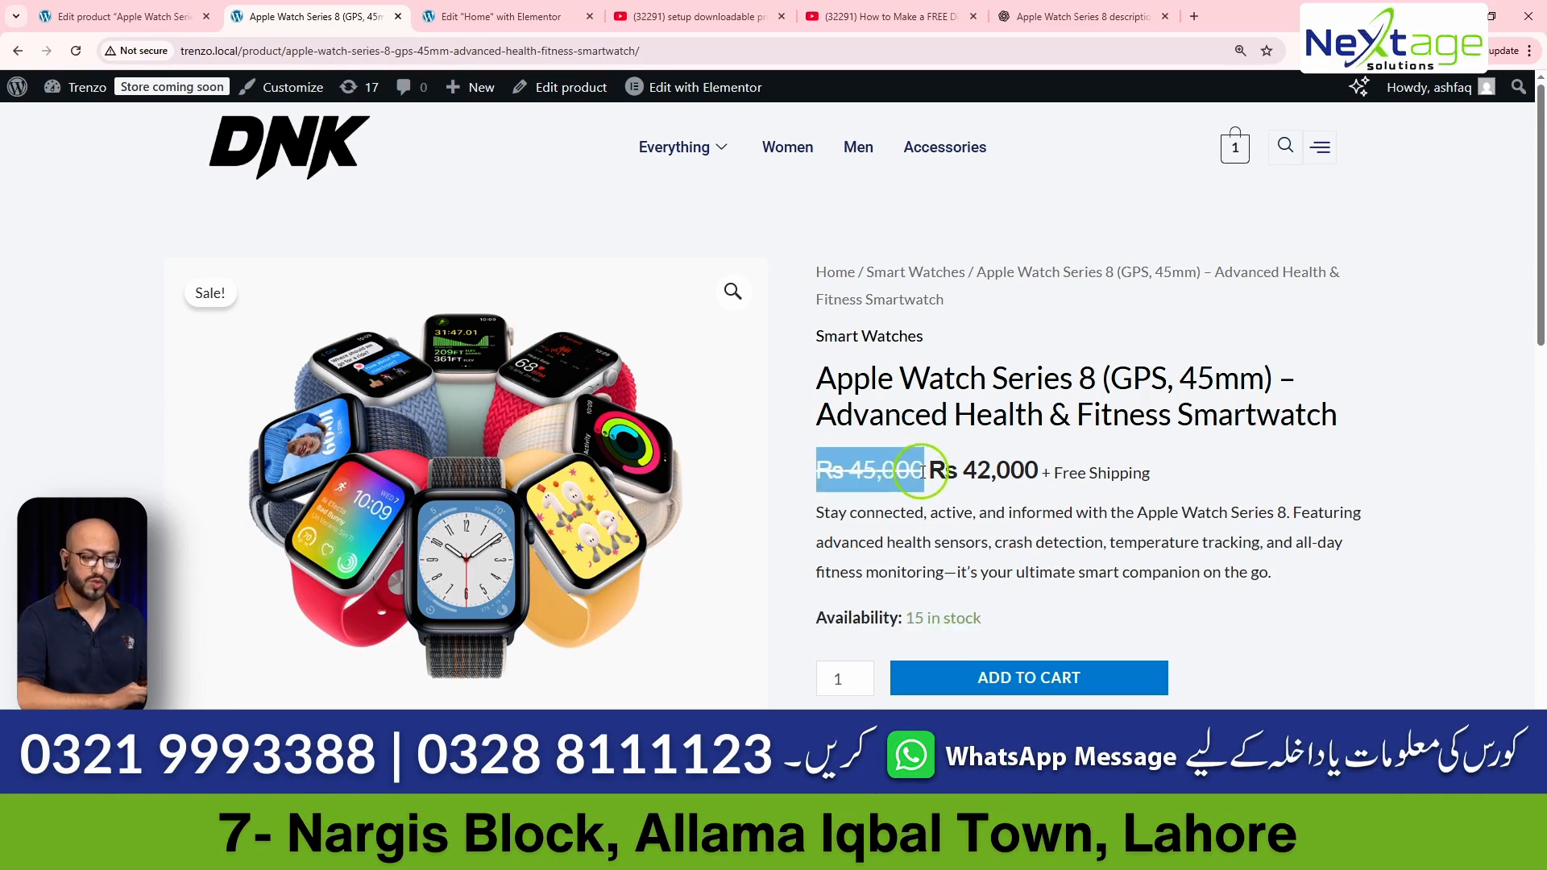
click(921, 472)
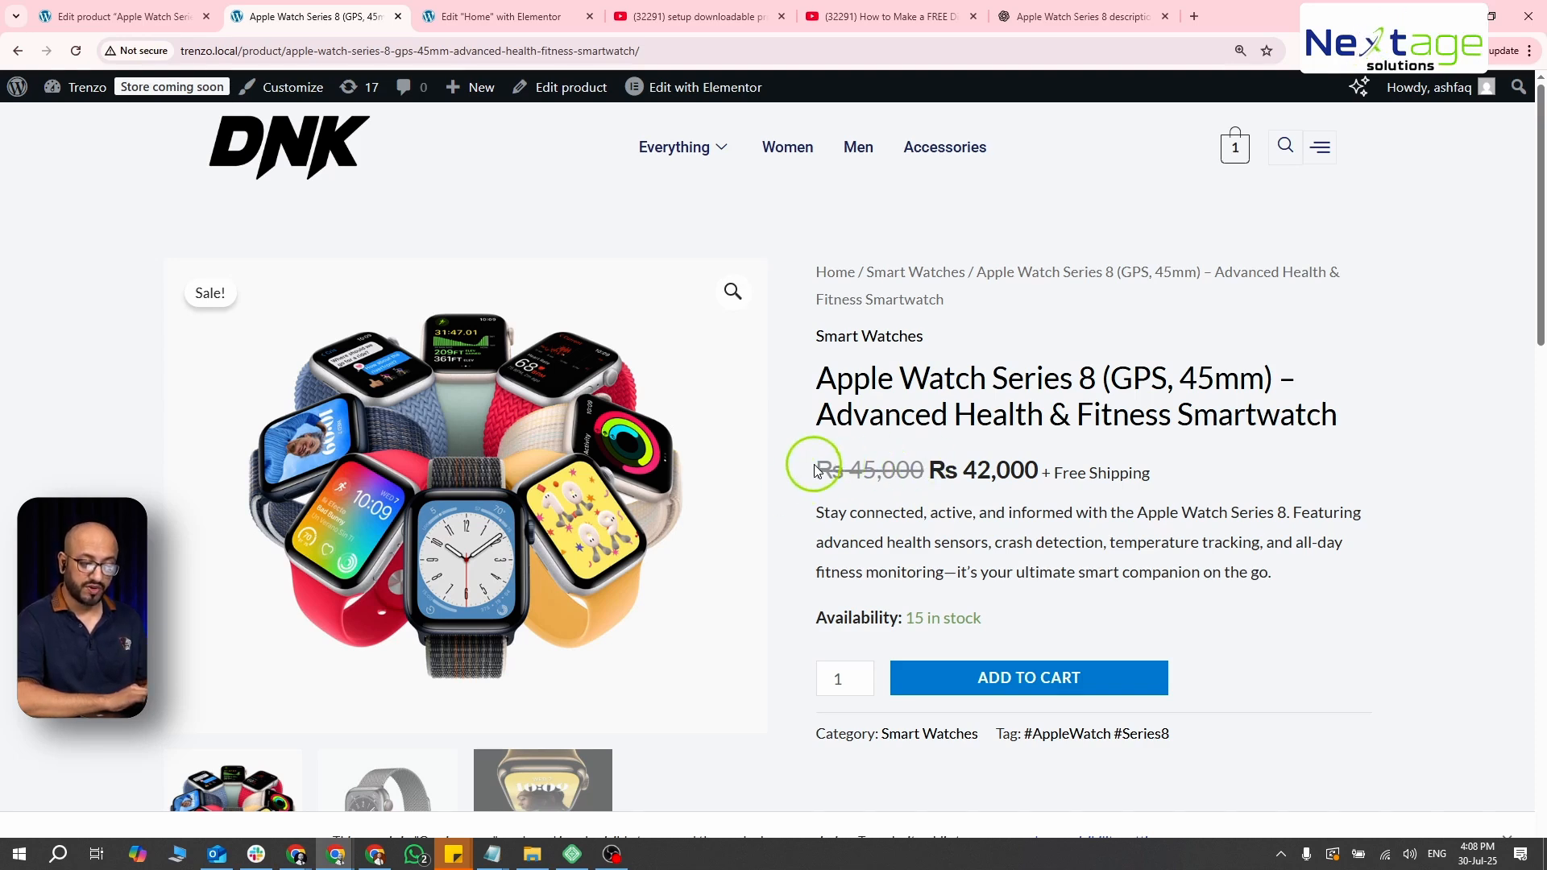
drag(818, 465, 985, 467)
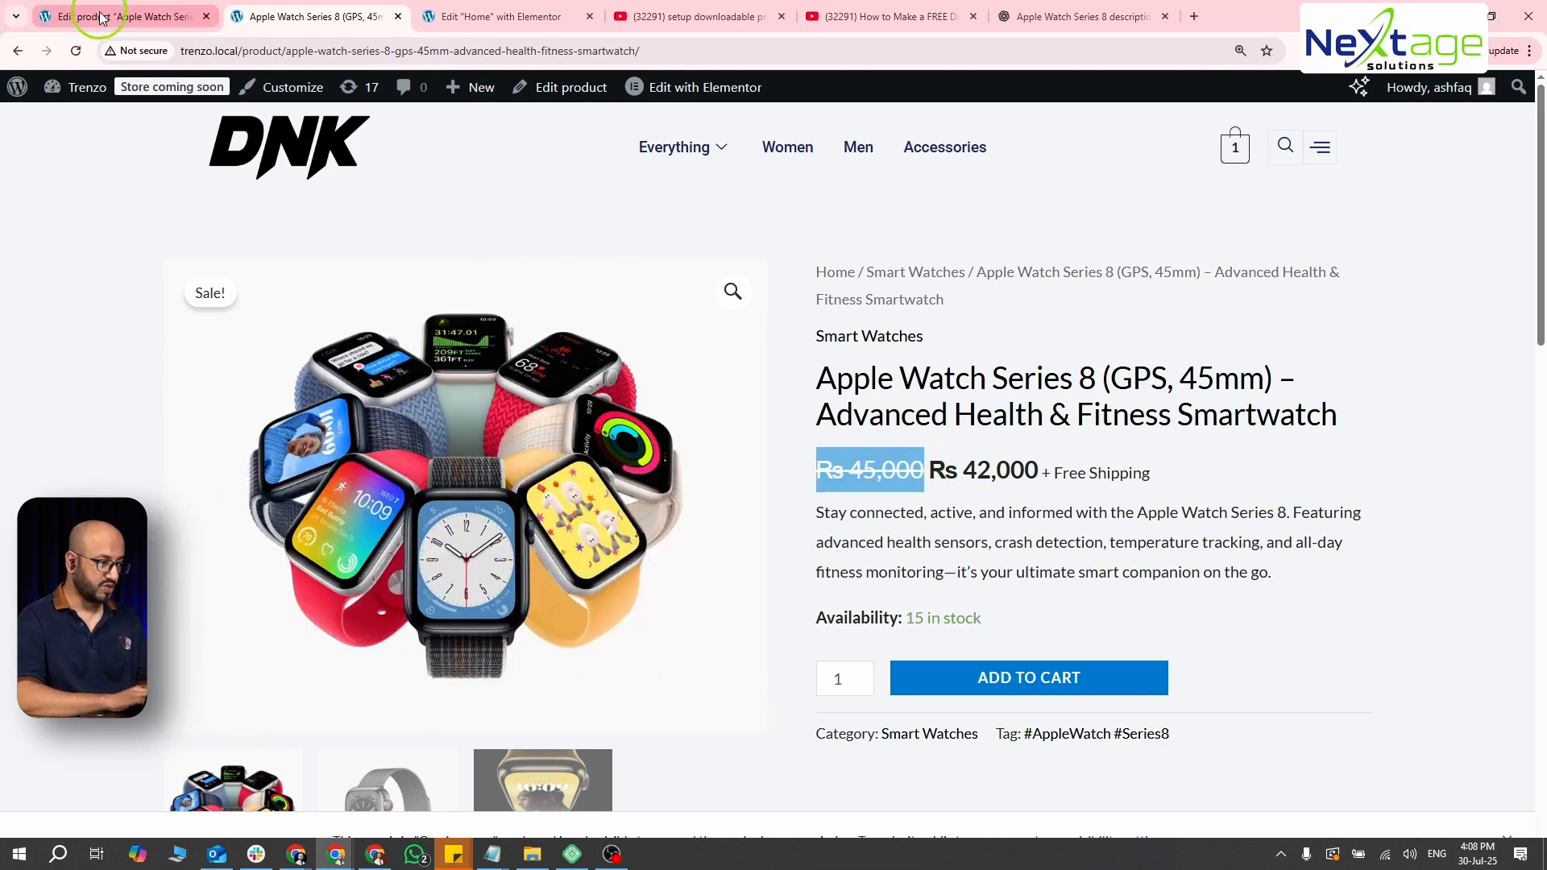
- Clear the sale price in the product's general data and update the product
click(121, 16)
scroll(593, 499, down, 13)
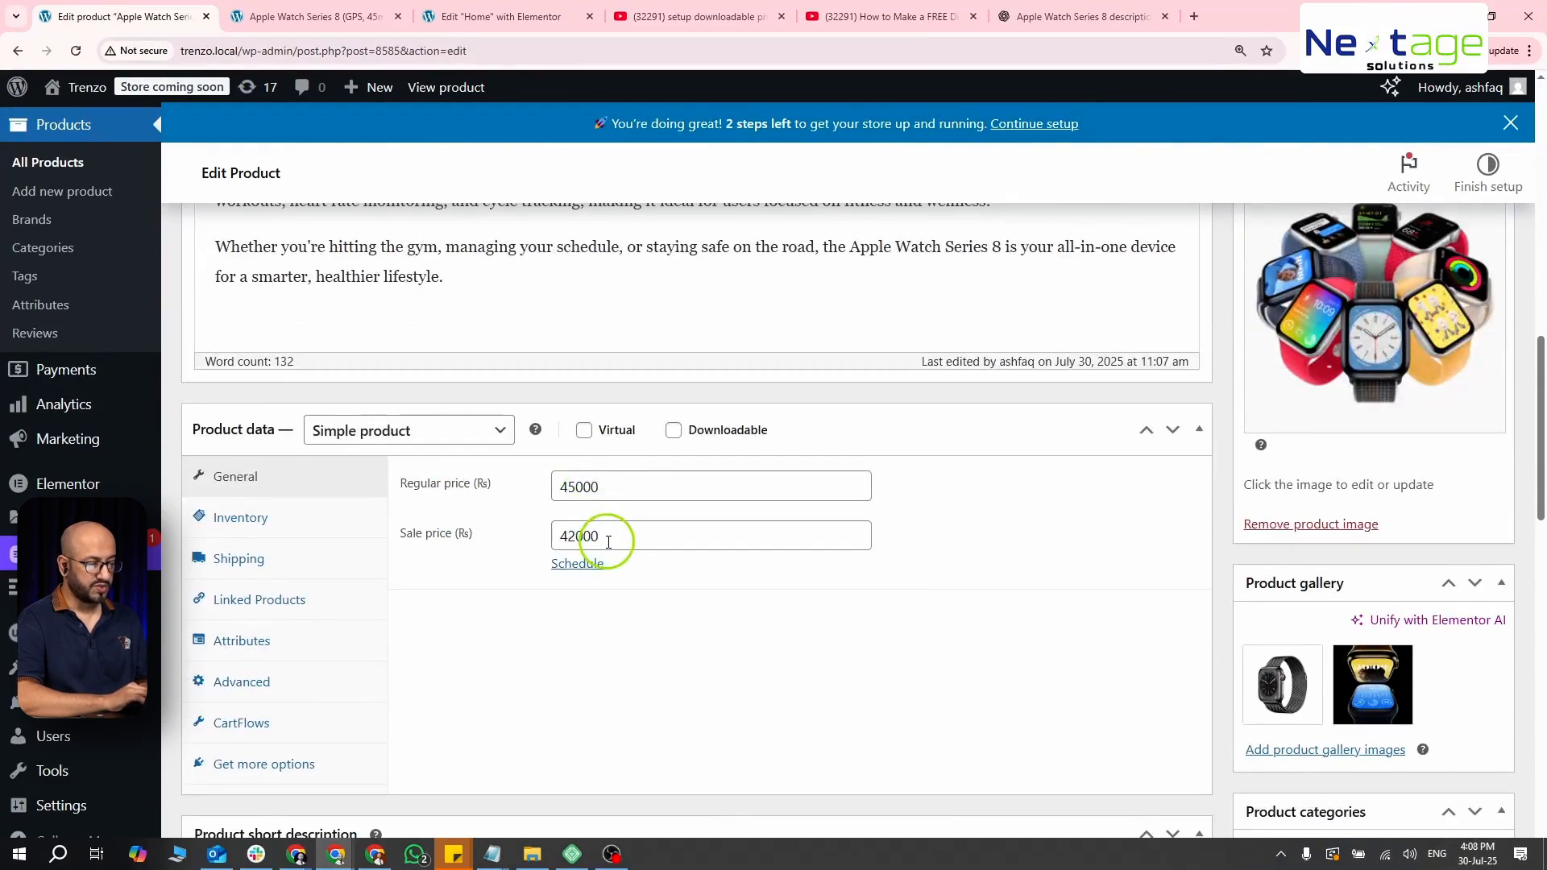
double_click(596, 535)
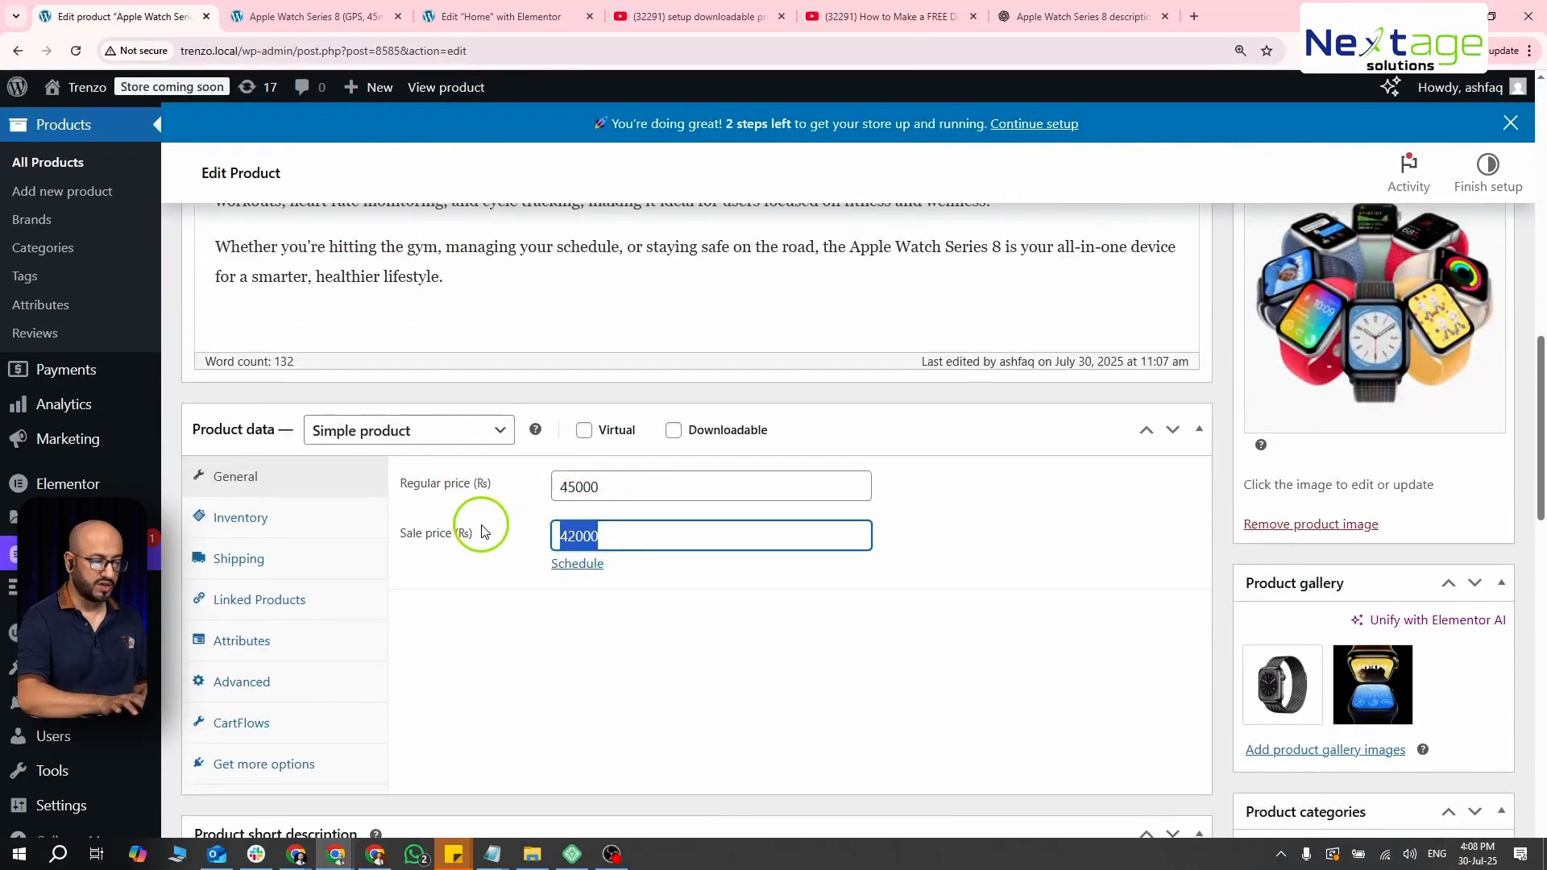
key(Return)
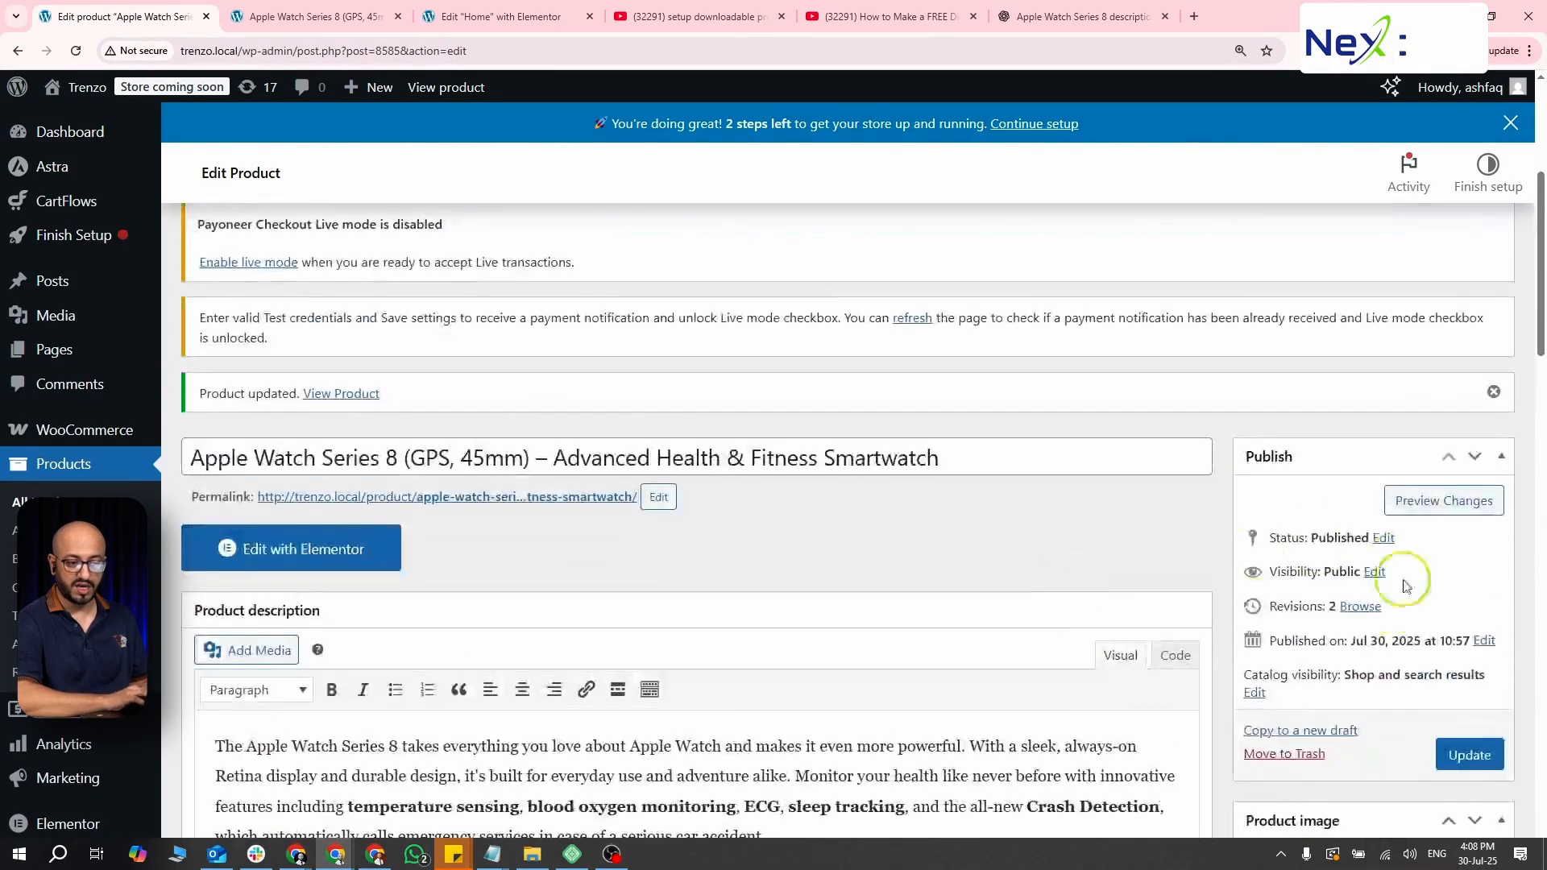
click(1461, 752)
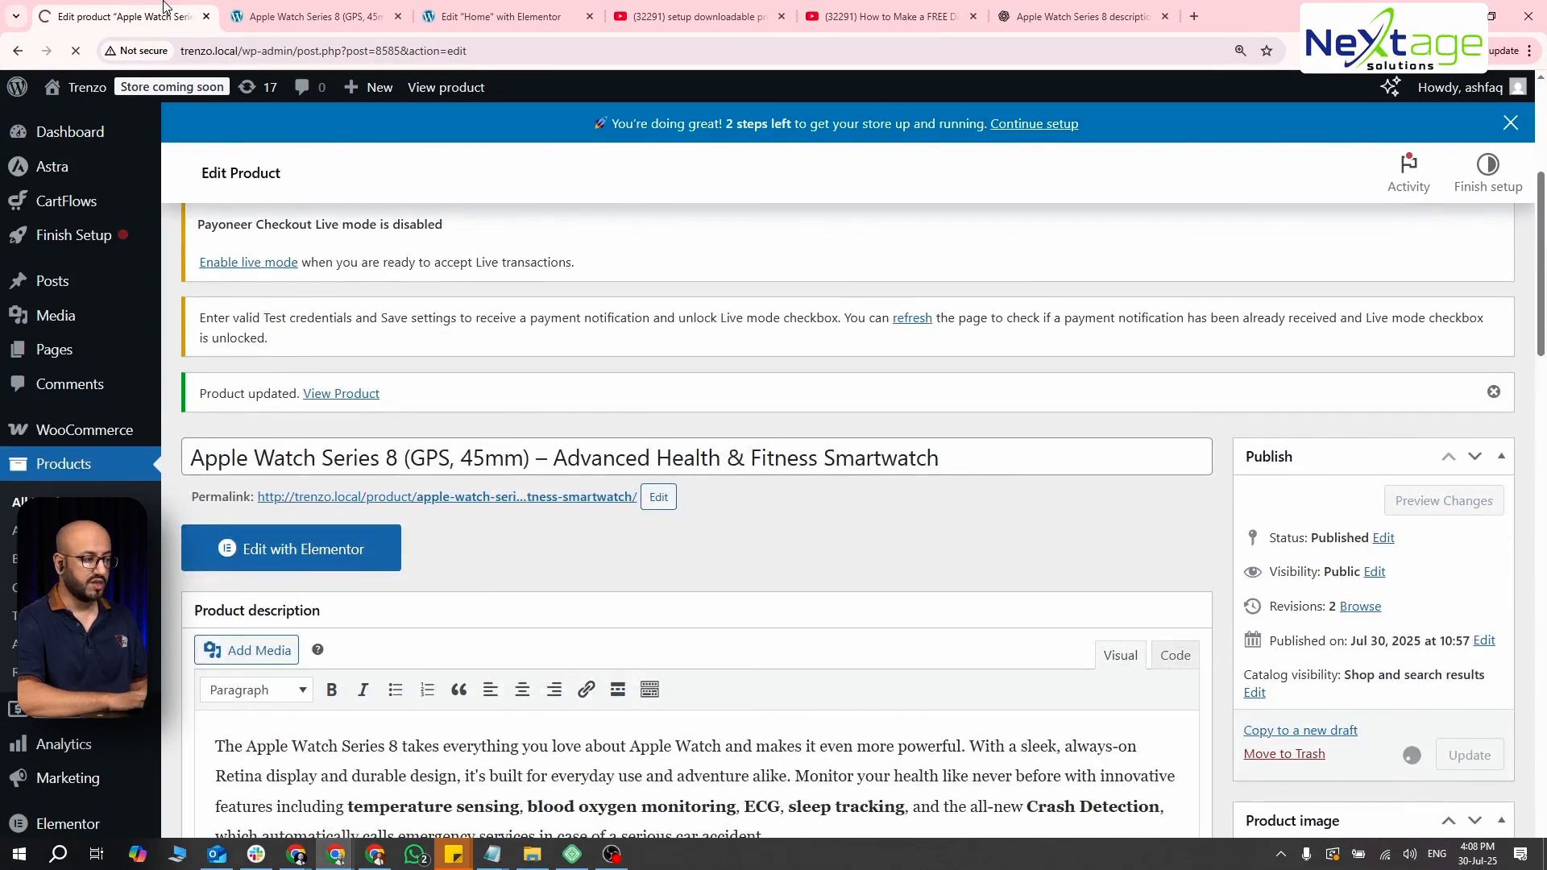
- Reload the live product page to check the displayed price, and return to the product's edit page
click(340, 18)
click(77, 51)
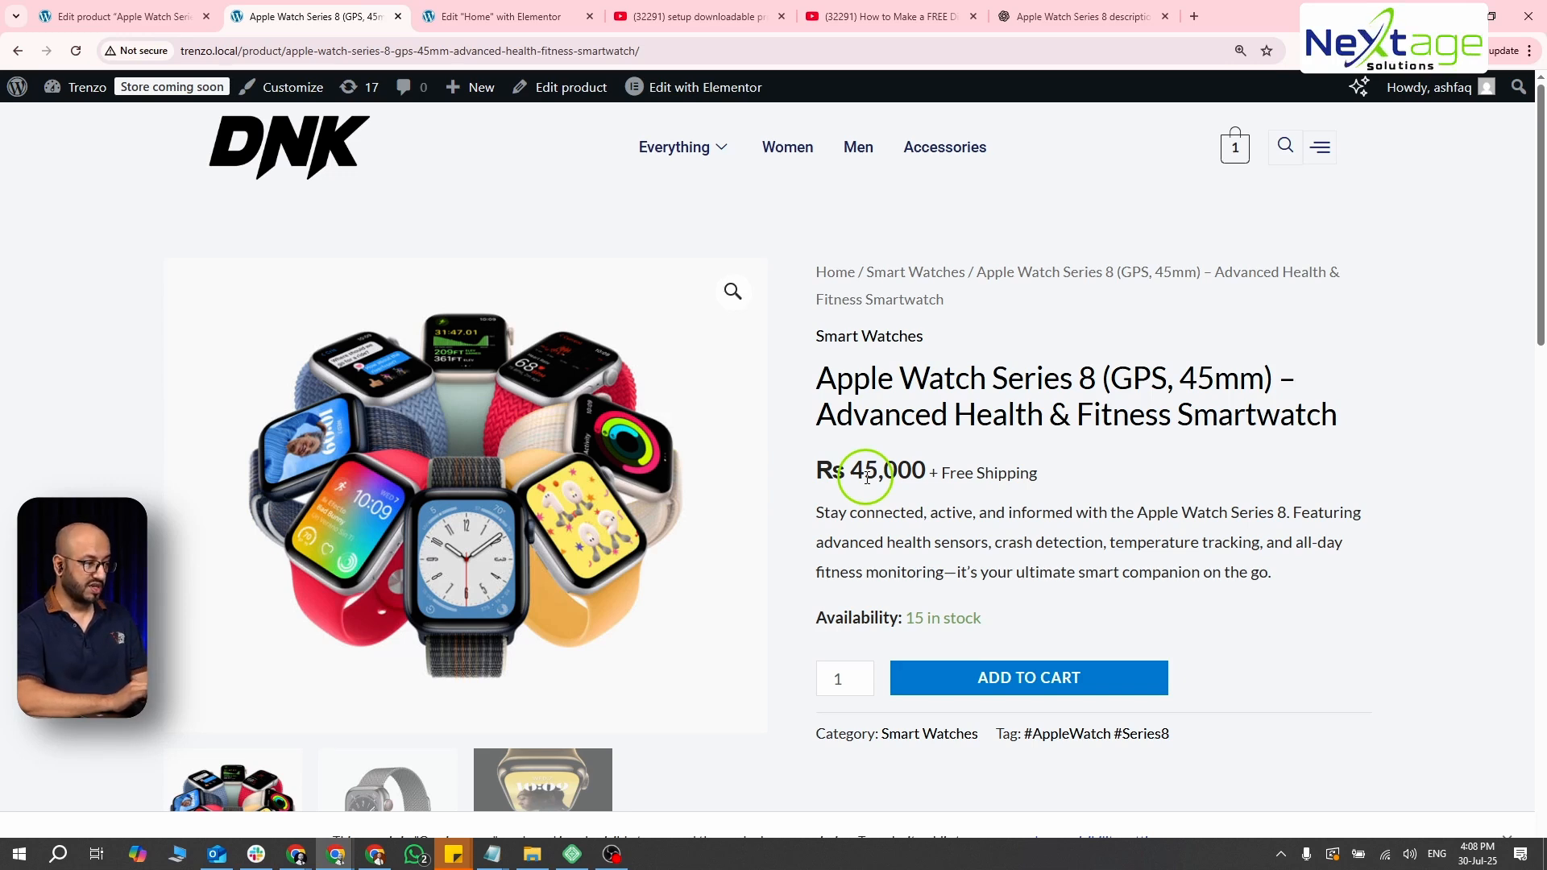
key(ctrl+shift+Tab)
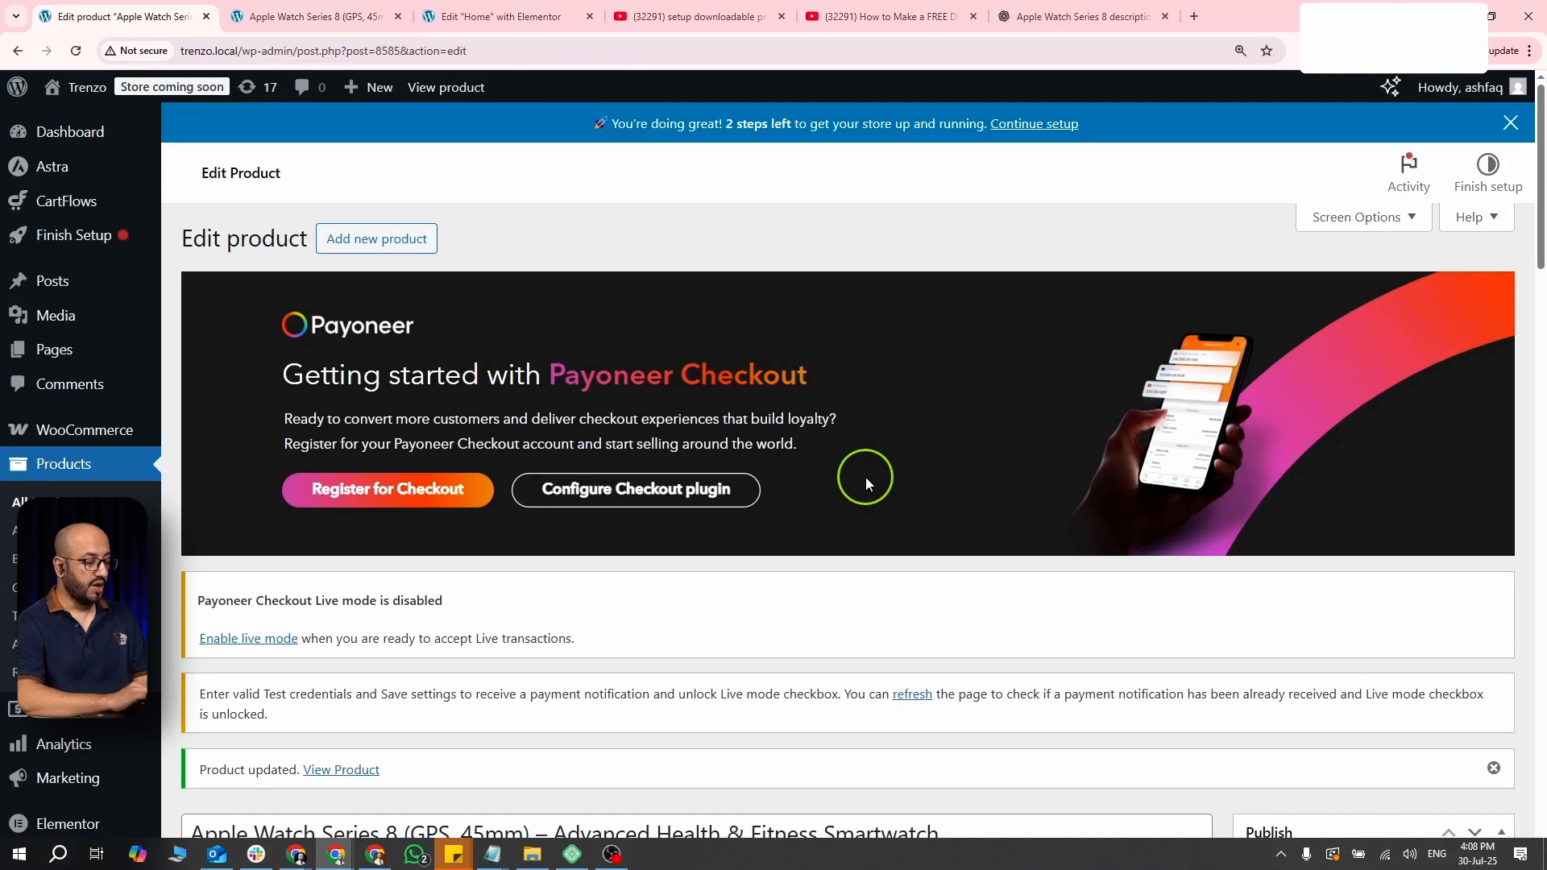
- Open the store's product categories, look through the existing ones, and enter Laptops as the new category's name
scroll(866, 477, down, 3)
scroll(866, 482, up, 2)
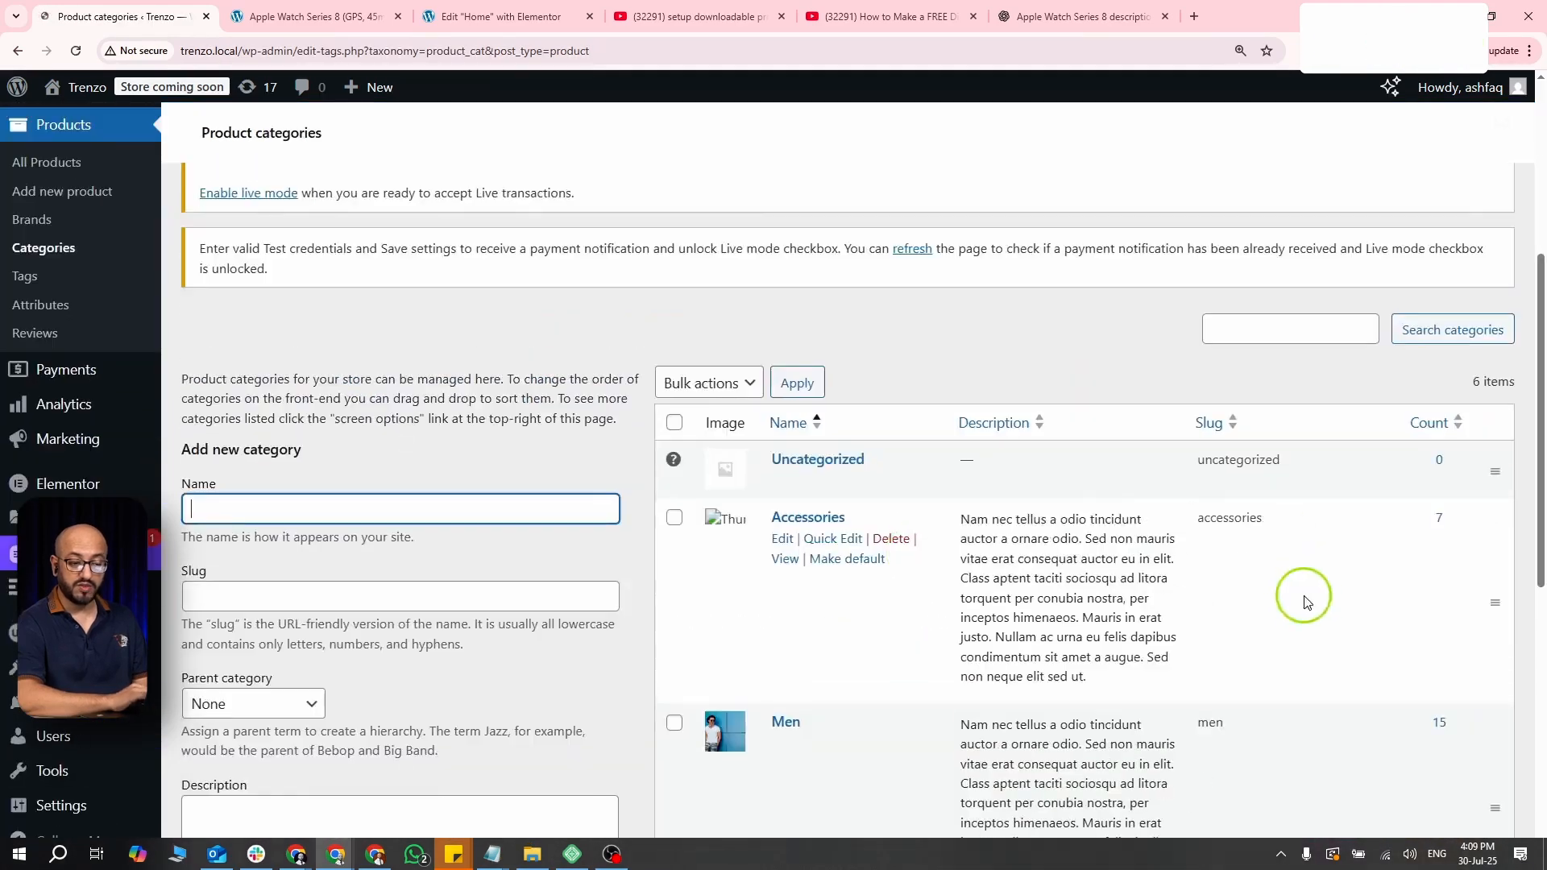
scroll(1036, 560, down, 2)
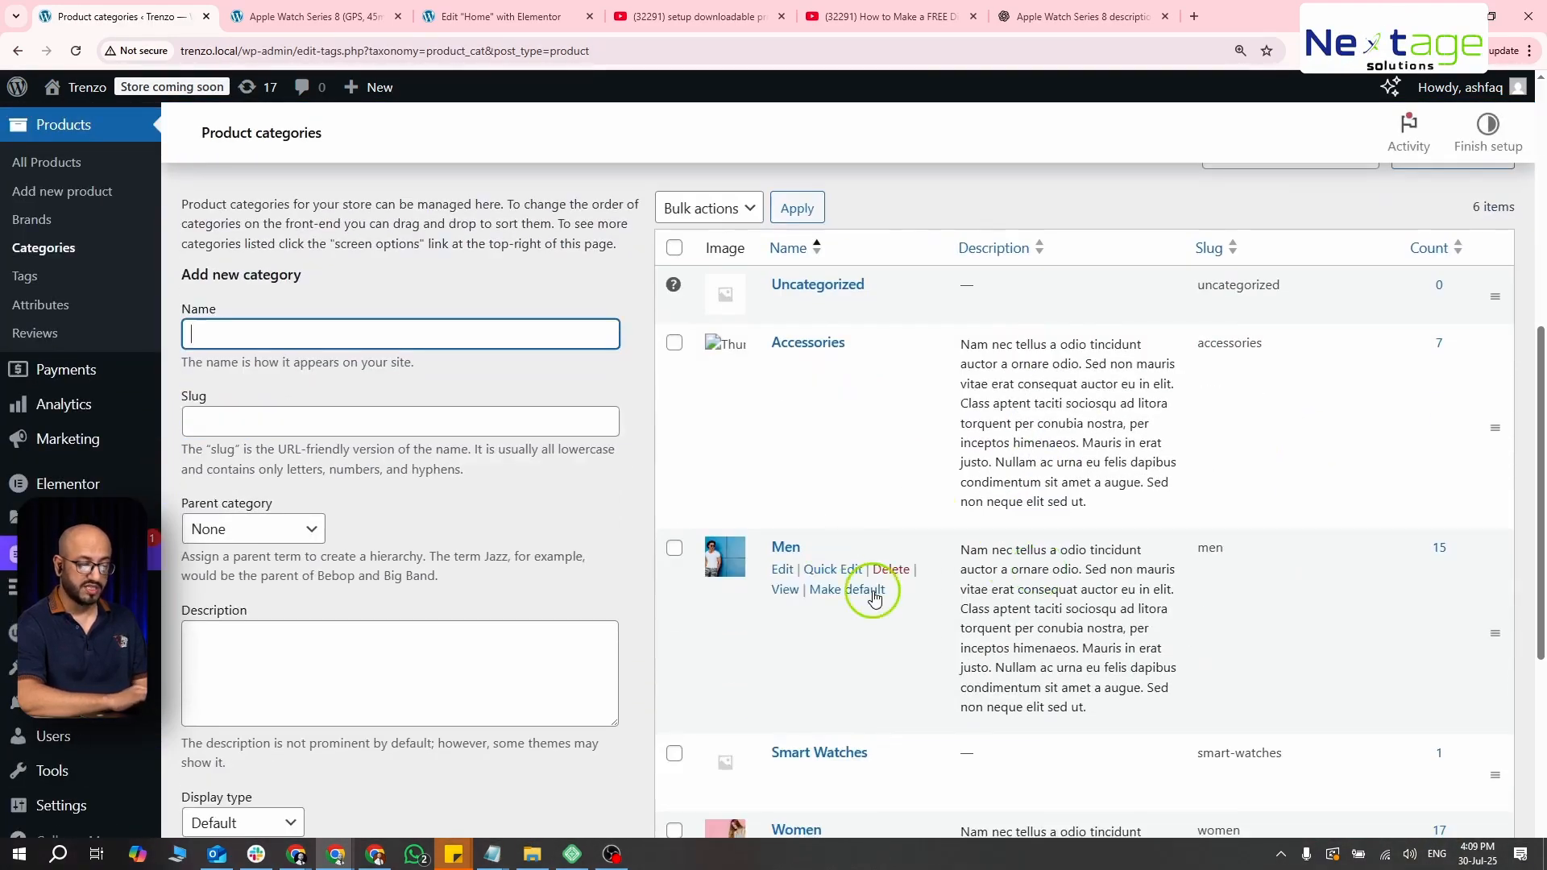
scroll(874, 598, down, 3)
scroll(875, 597, up, 6)
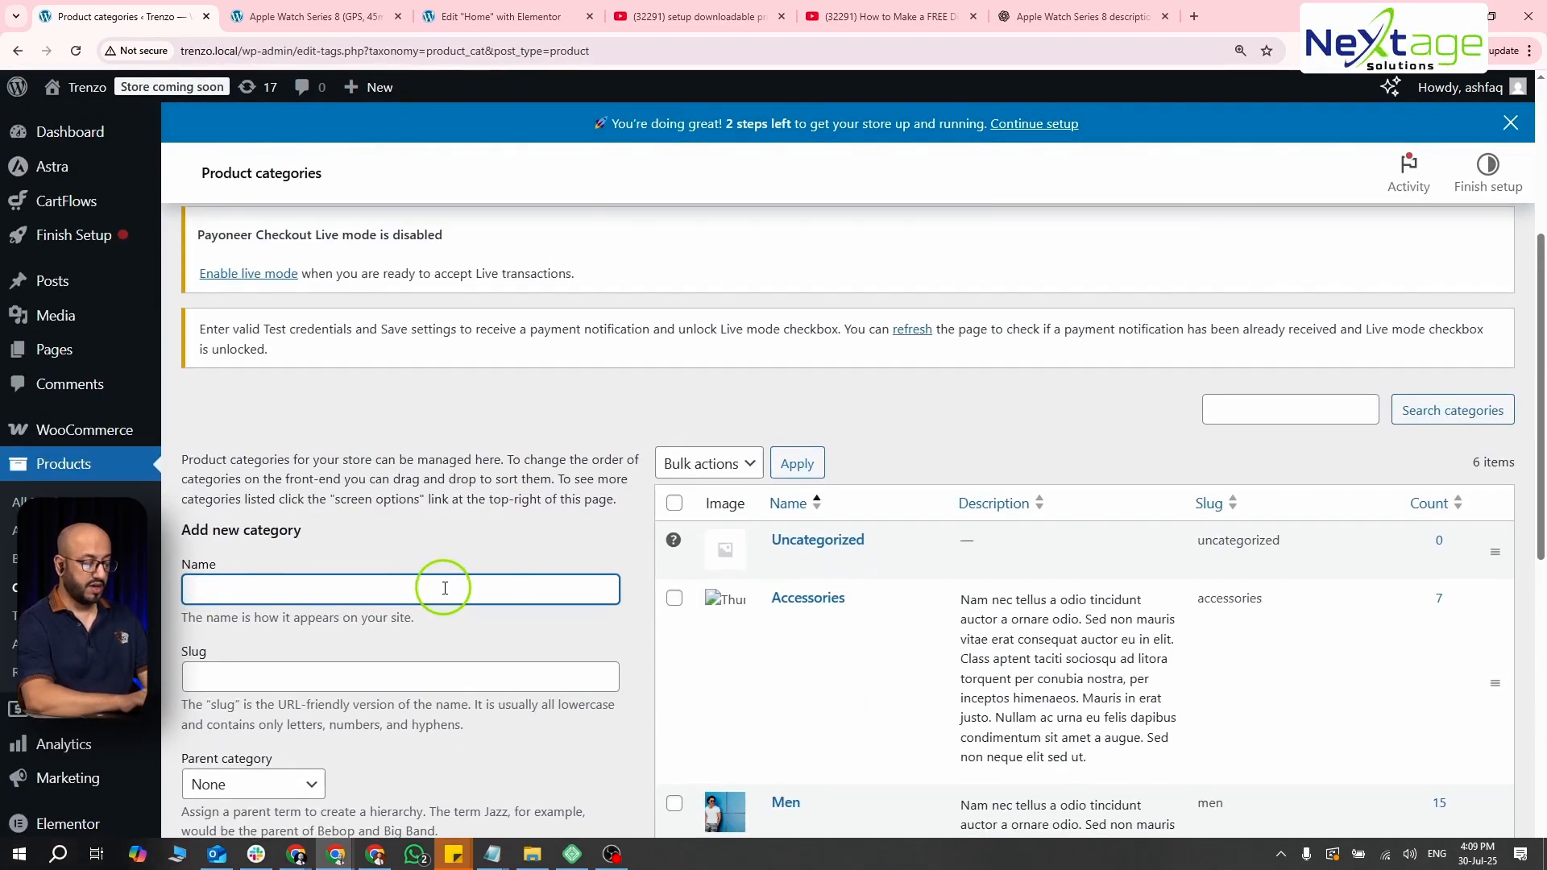
text(ptops)
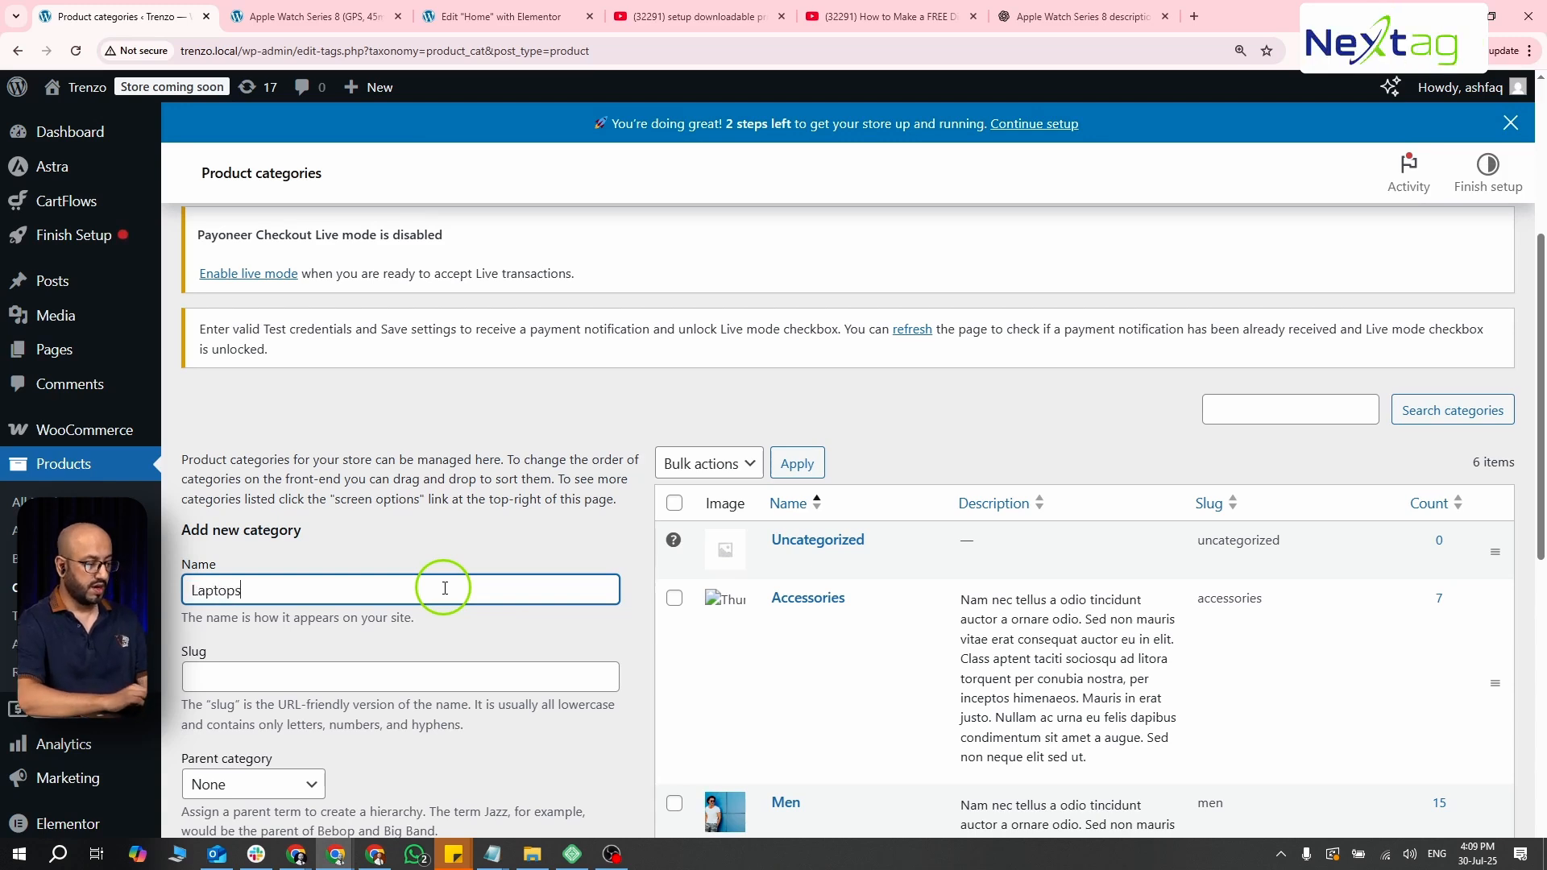
- Leave the Laptops category's slug empty, keep its display type at Default, and add the category
scroll(443, 589, down, 4)
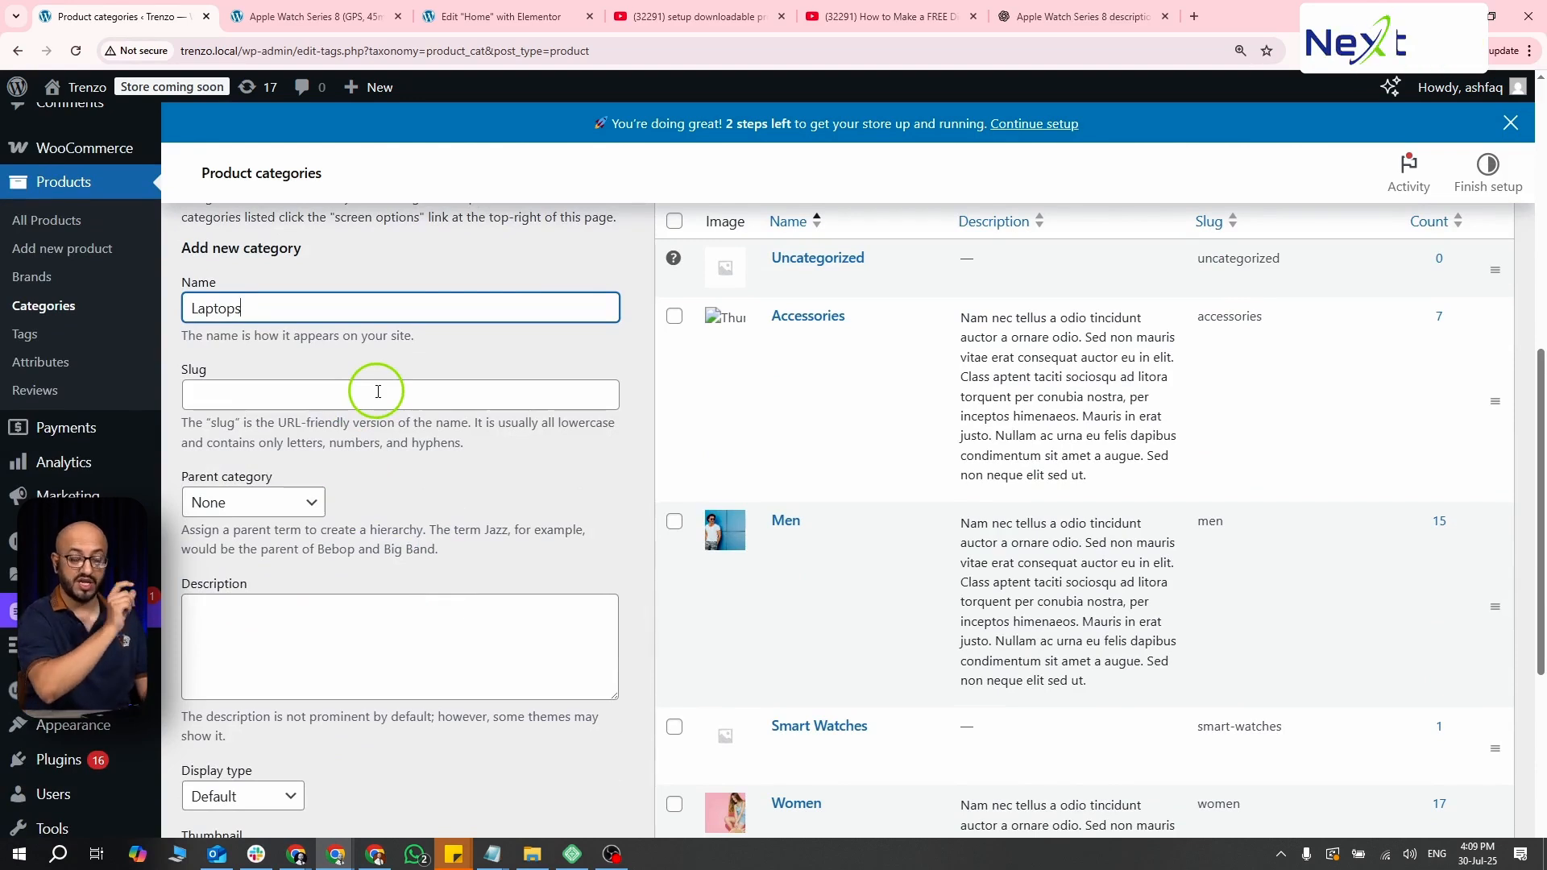
click(378, 392)
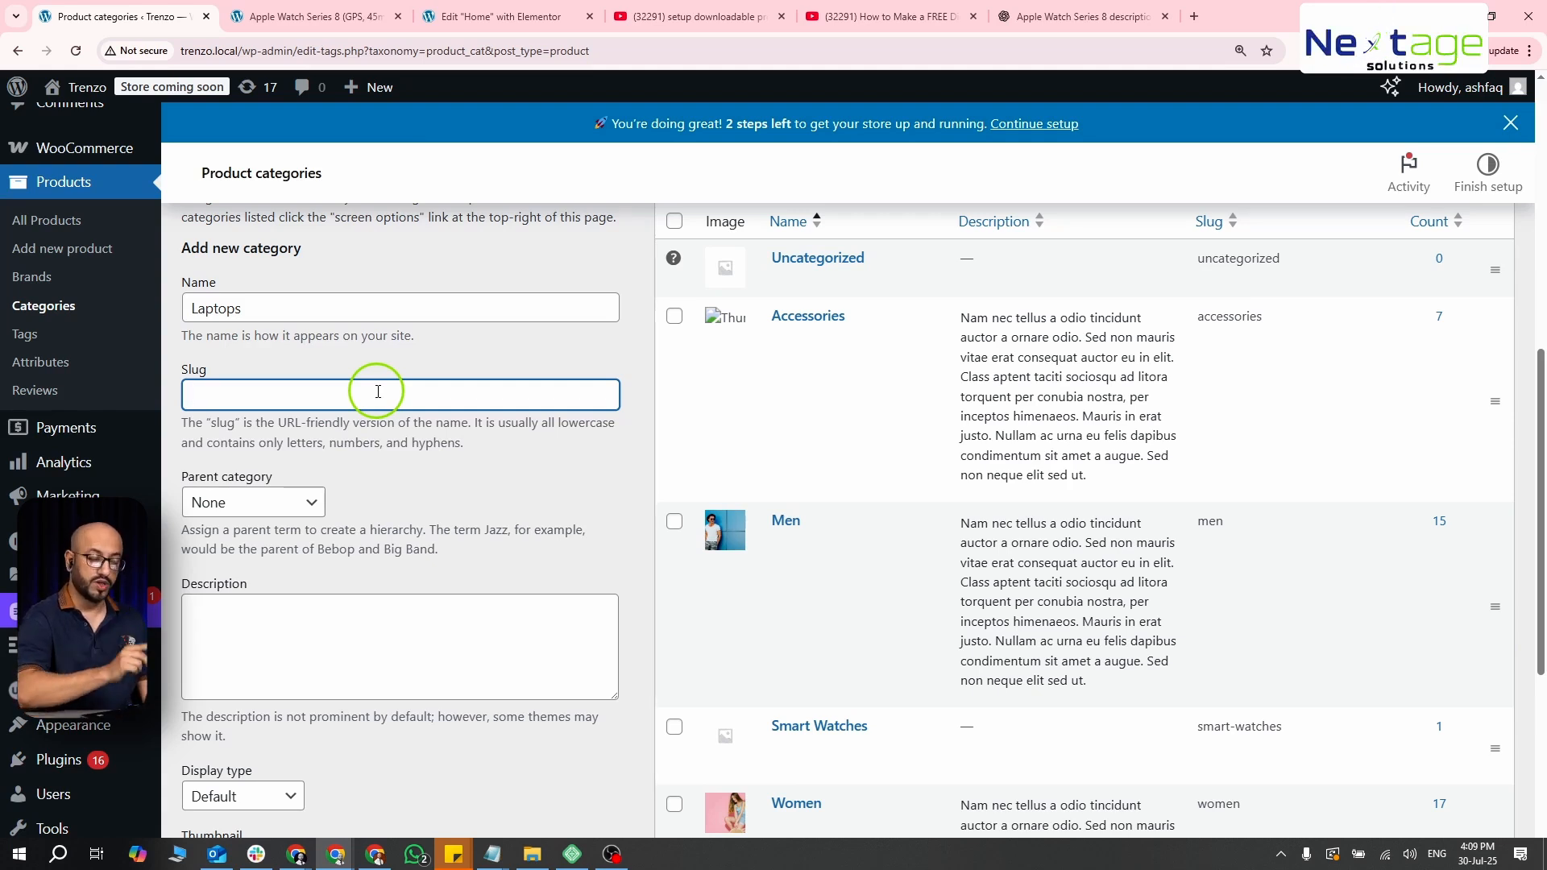
click(324, 303)
click(291, 399)
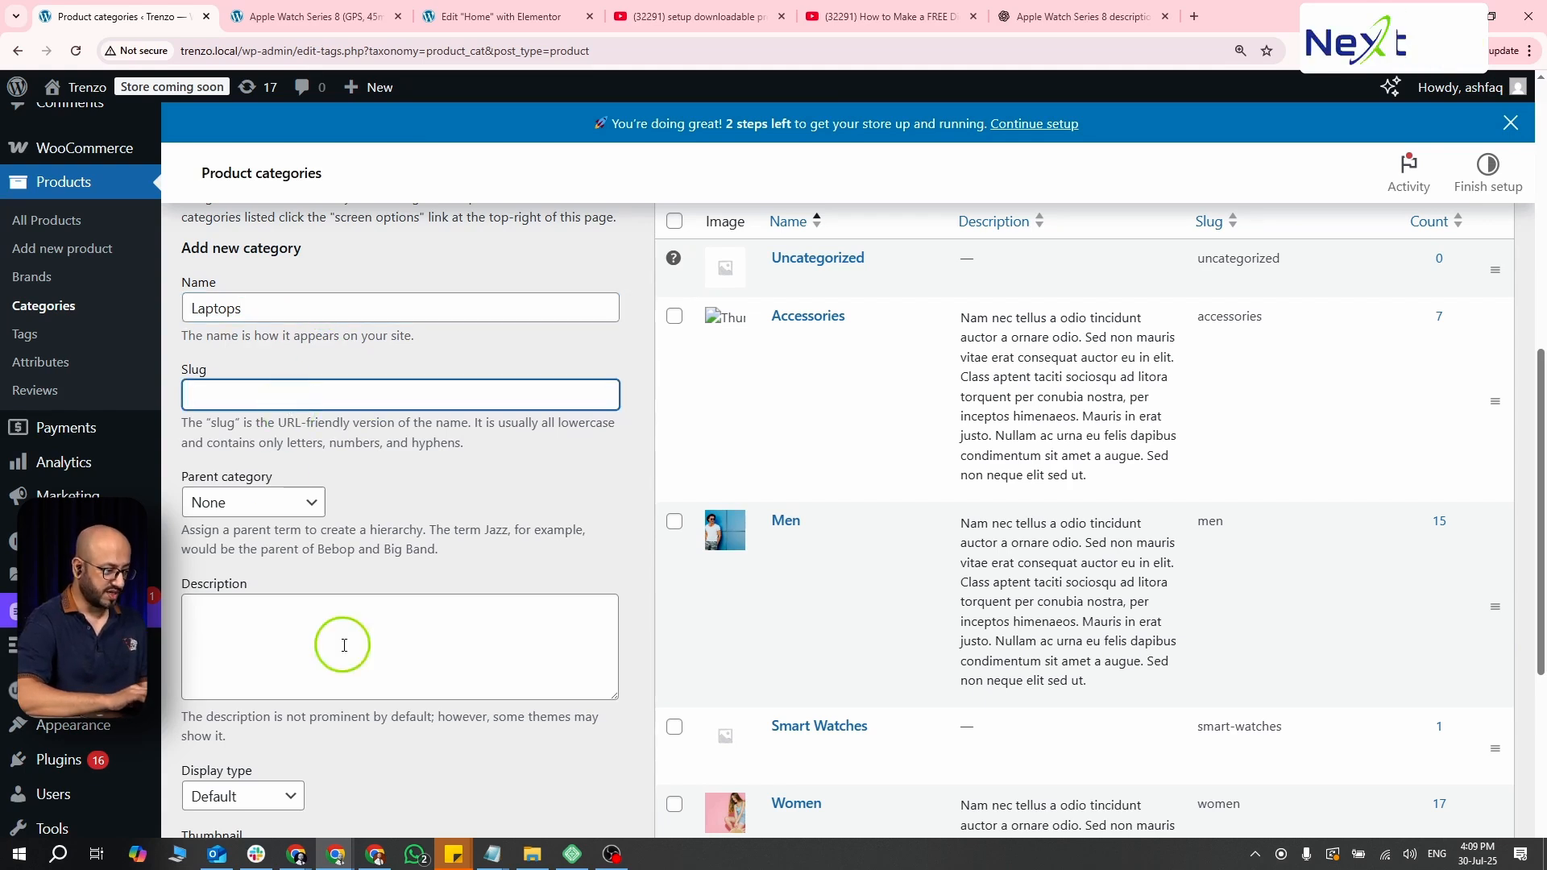
scroll(297, 653, down, 2)
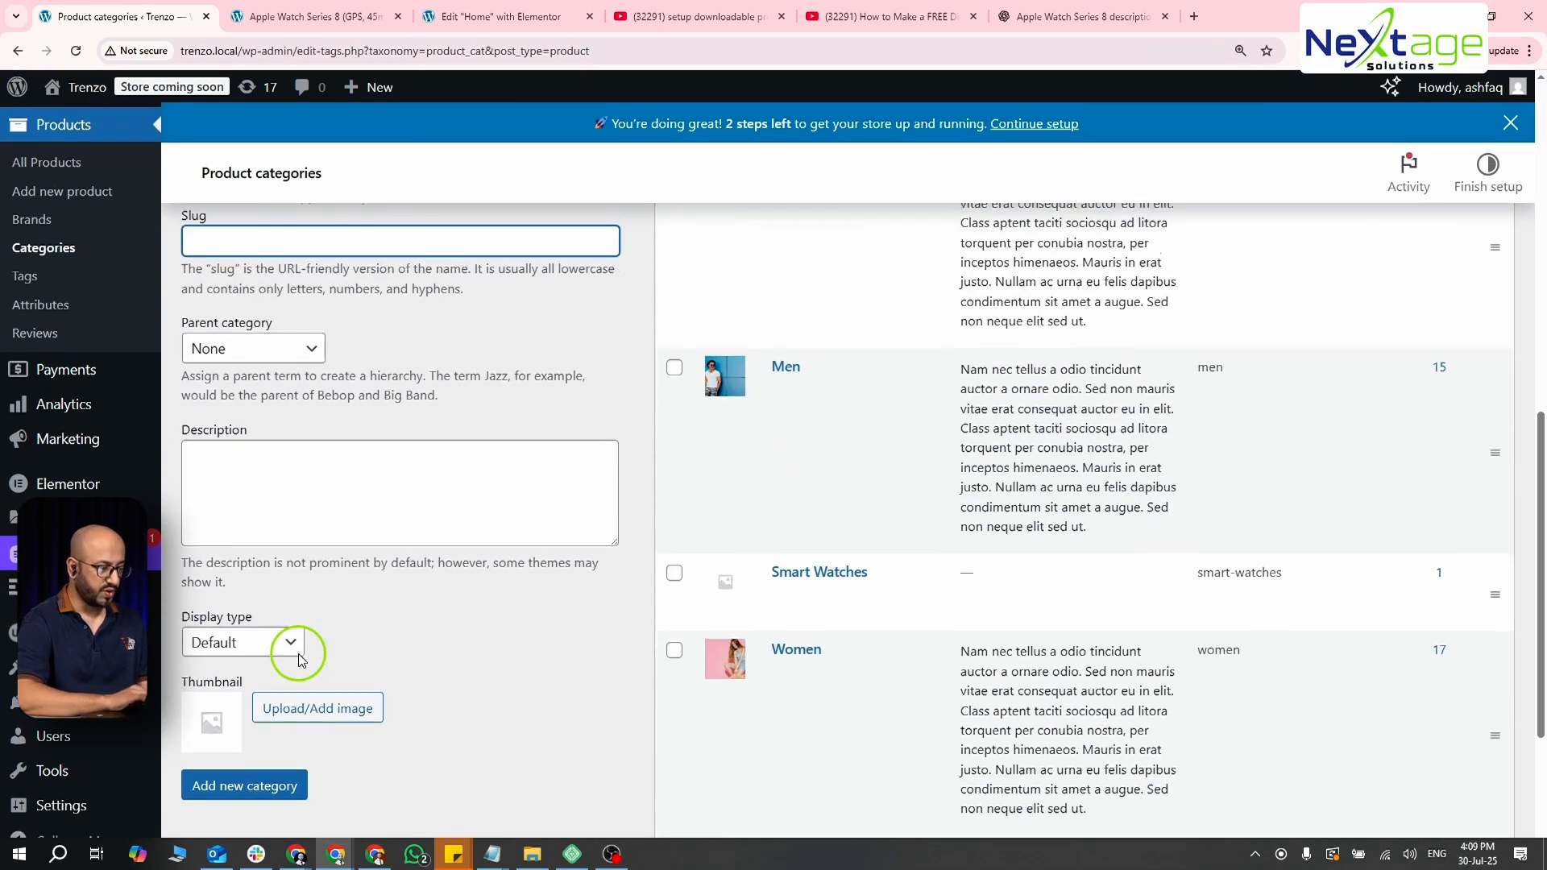
scroll(269, 493, down, 2)
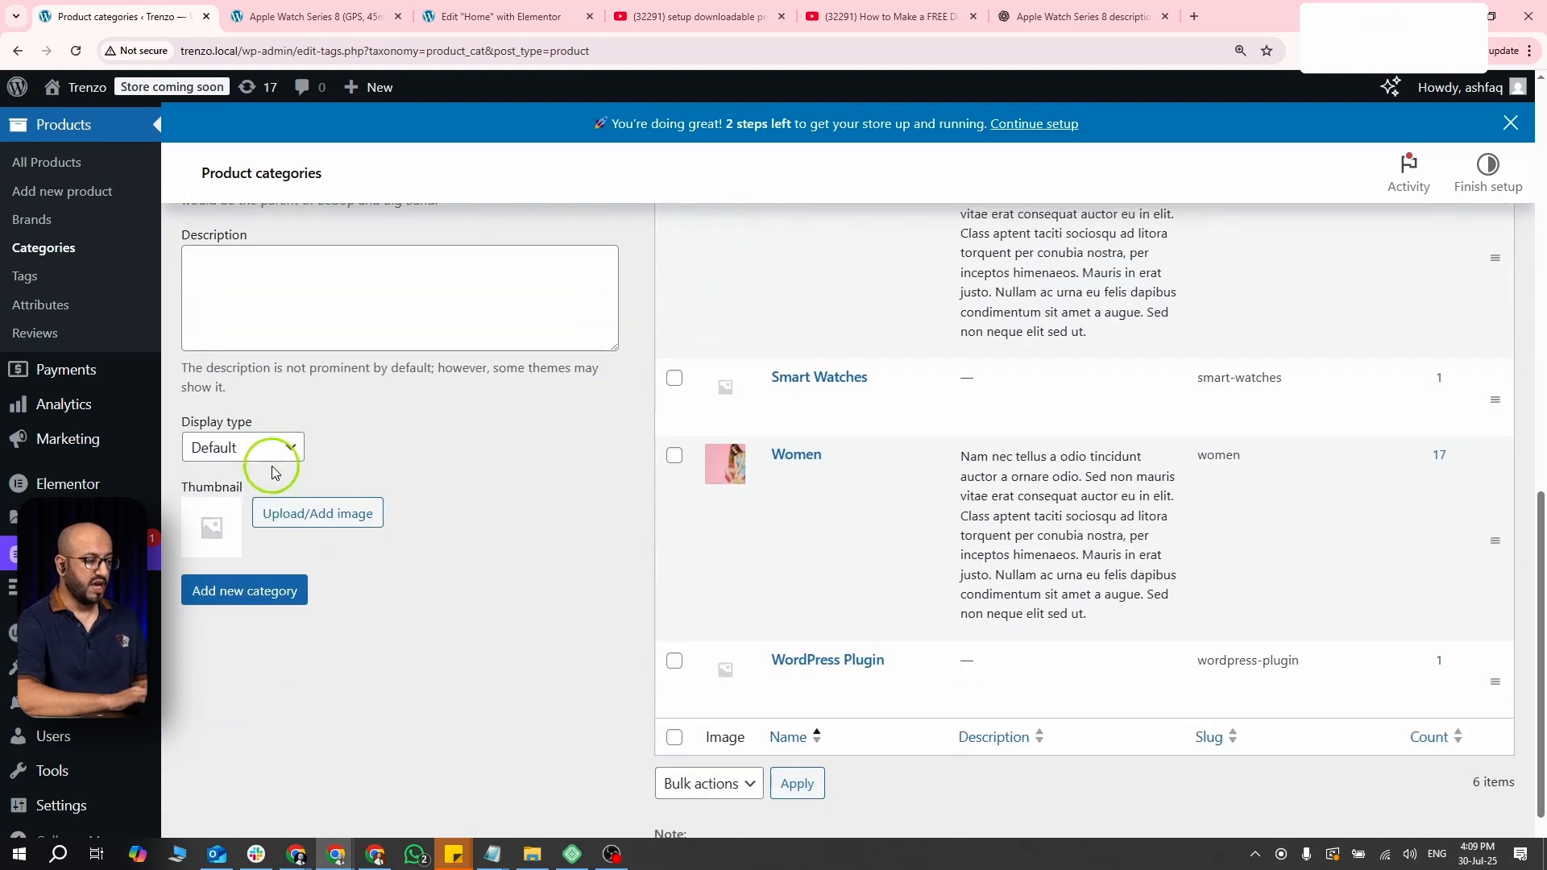
click(291, 451)
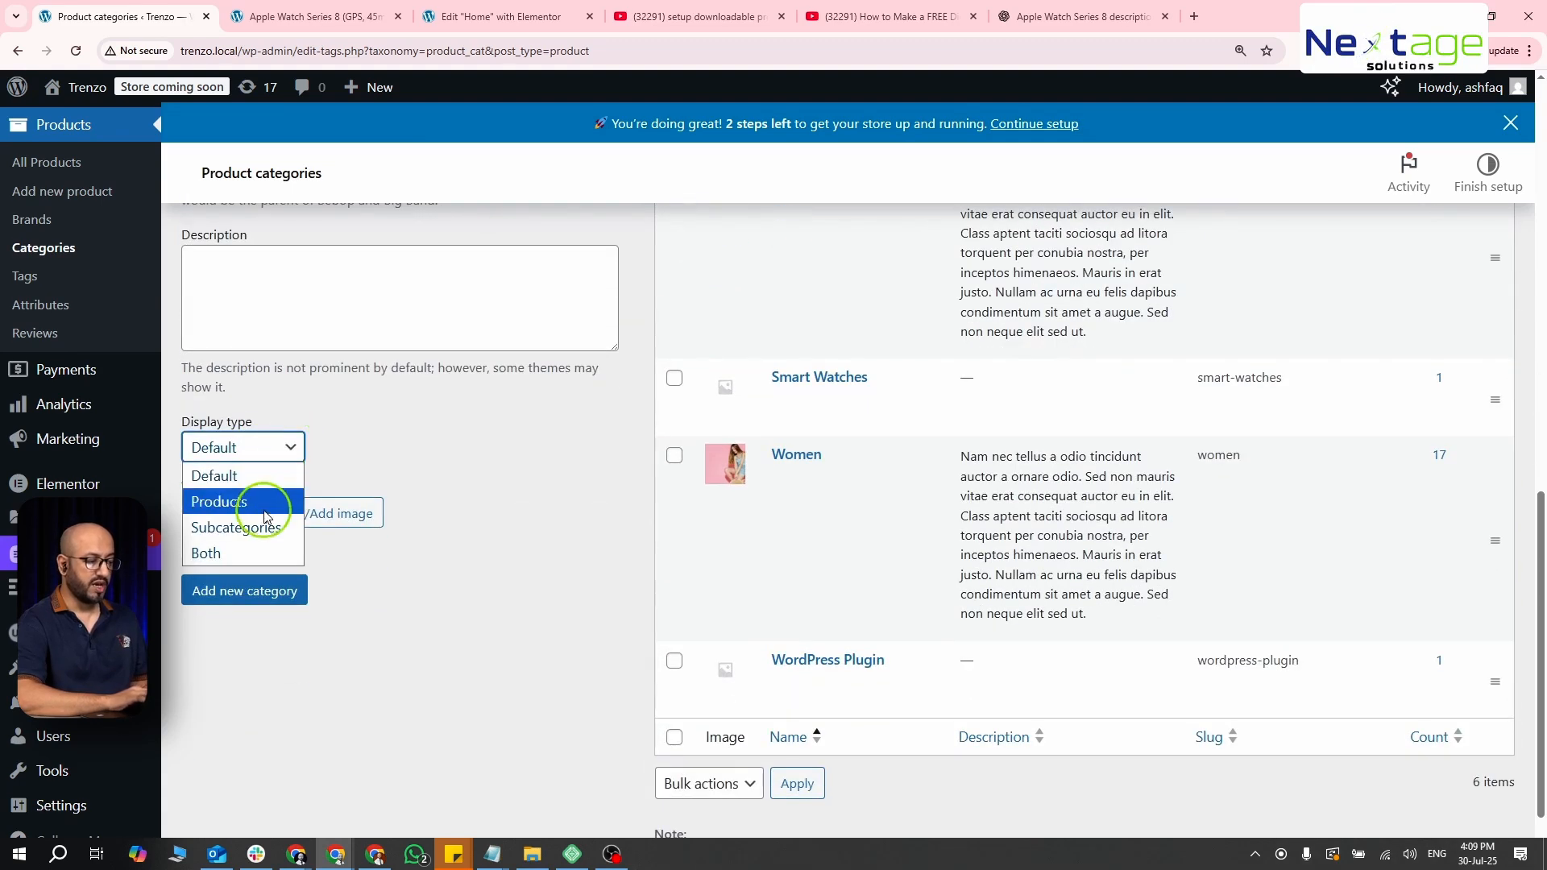
click(287, 477)
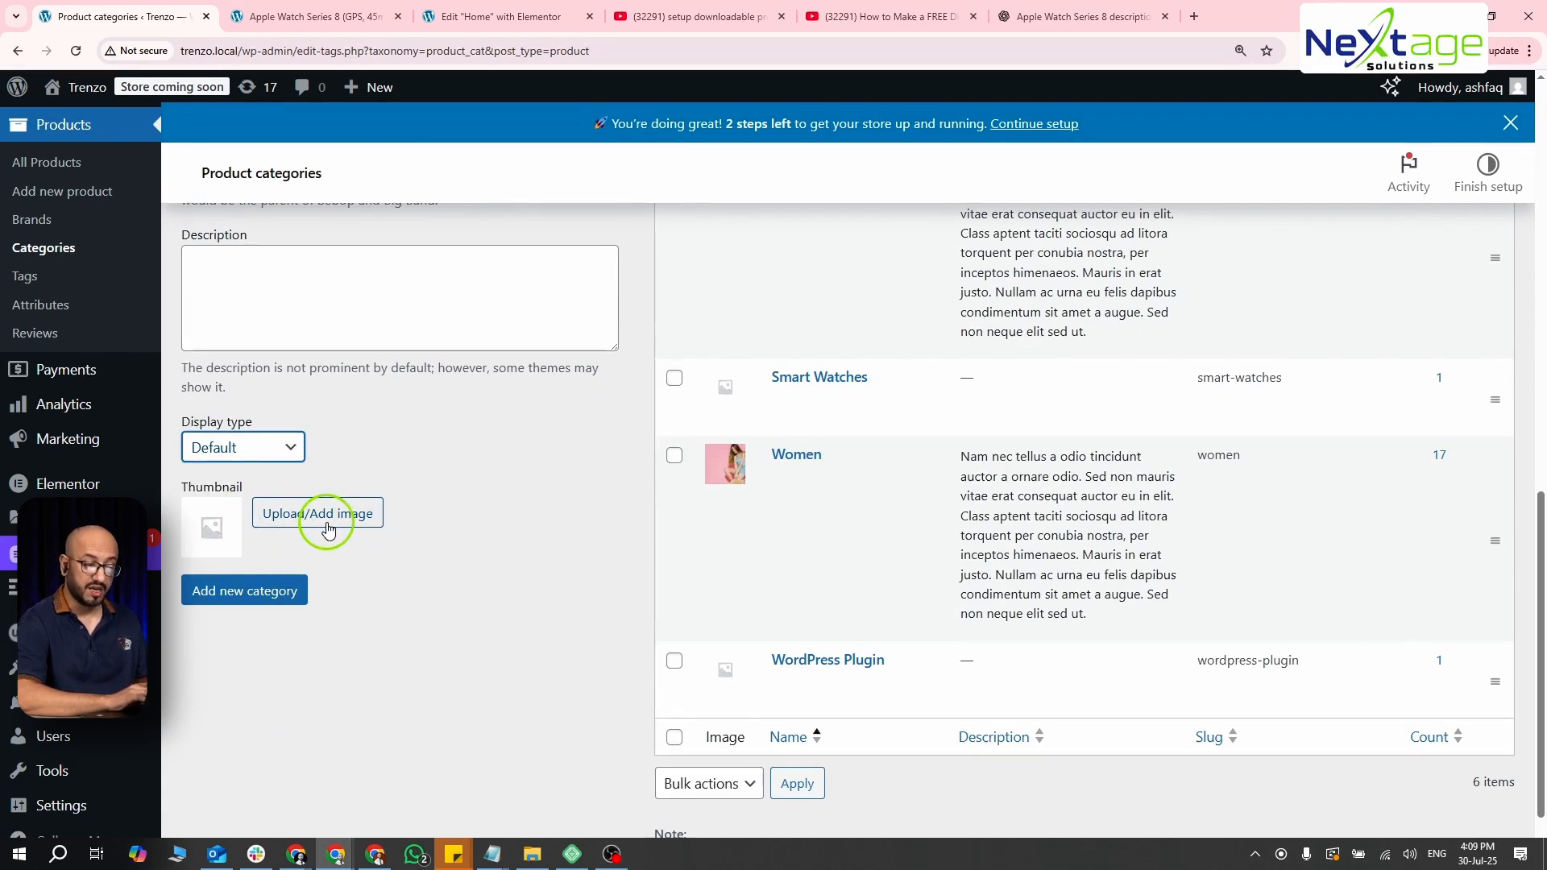
click(258, 590)
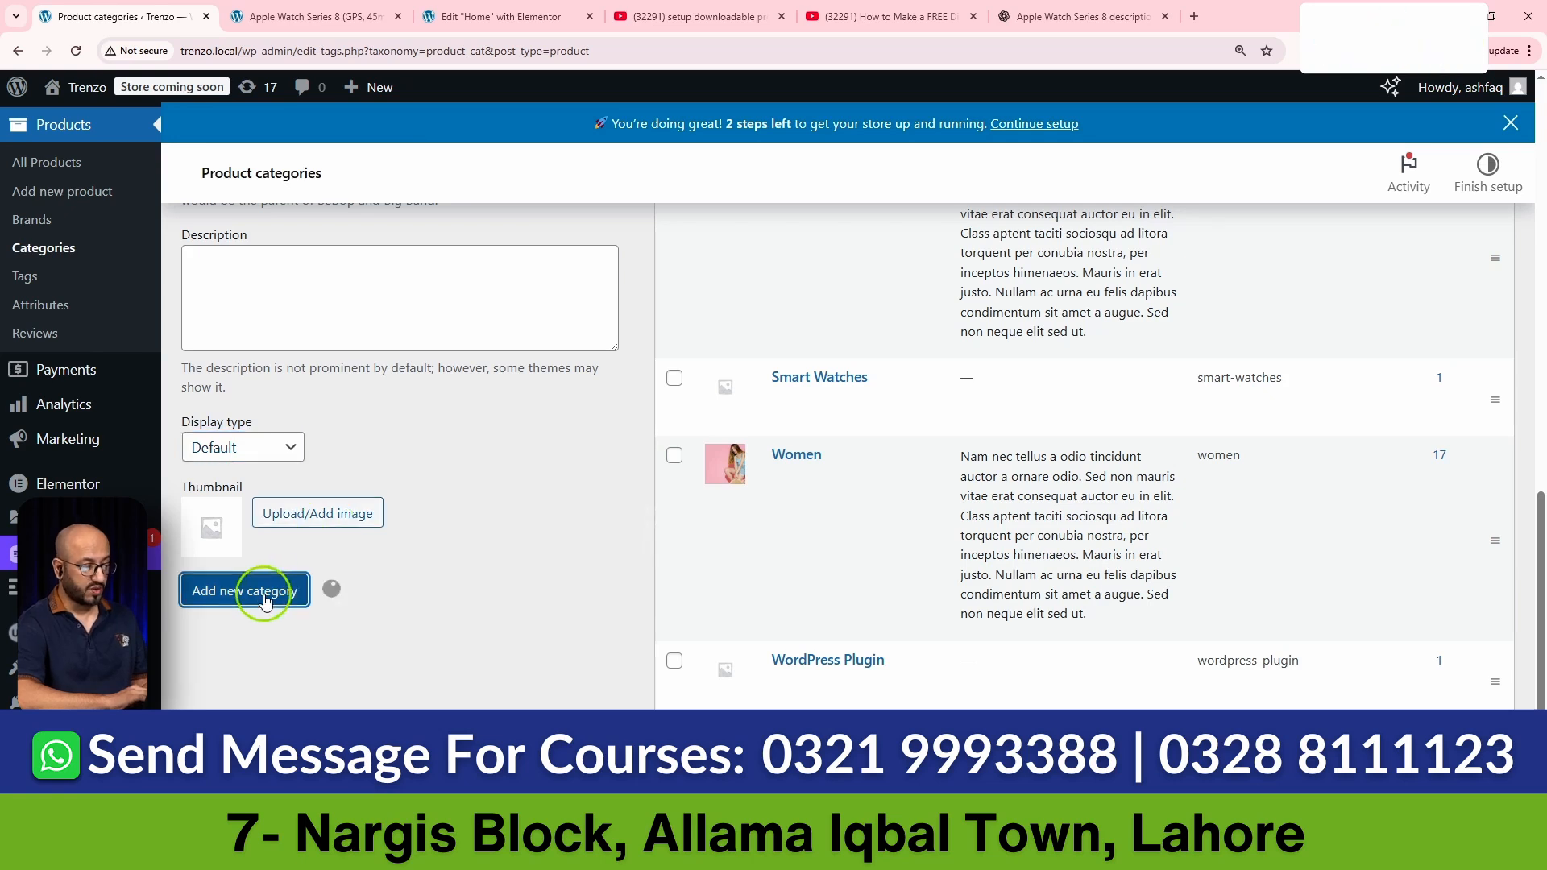
- Quick edit the Laptops category, set its slug to lap, and update the category
scroll(789, 574, up, 5)
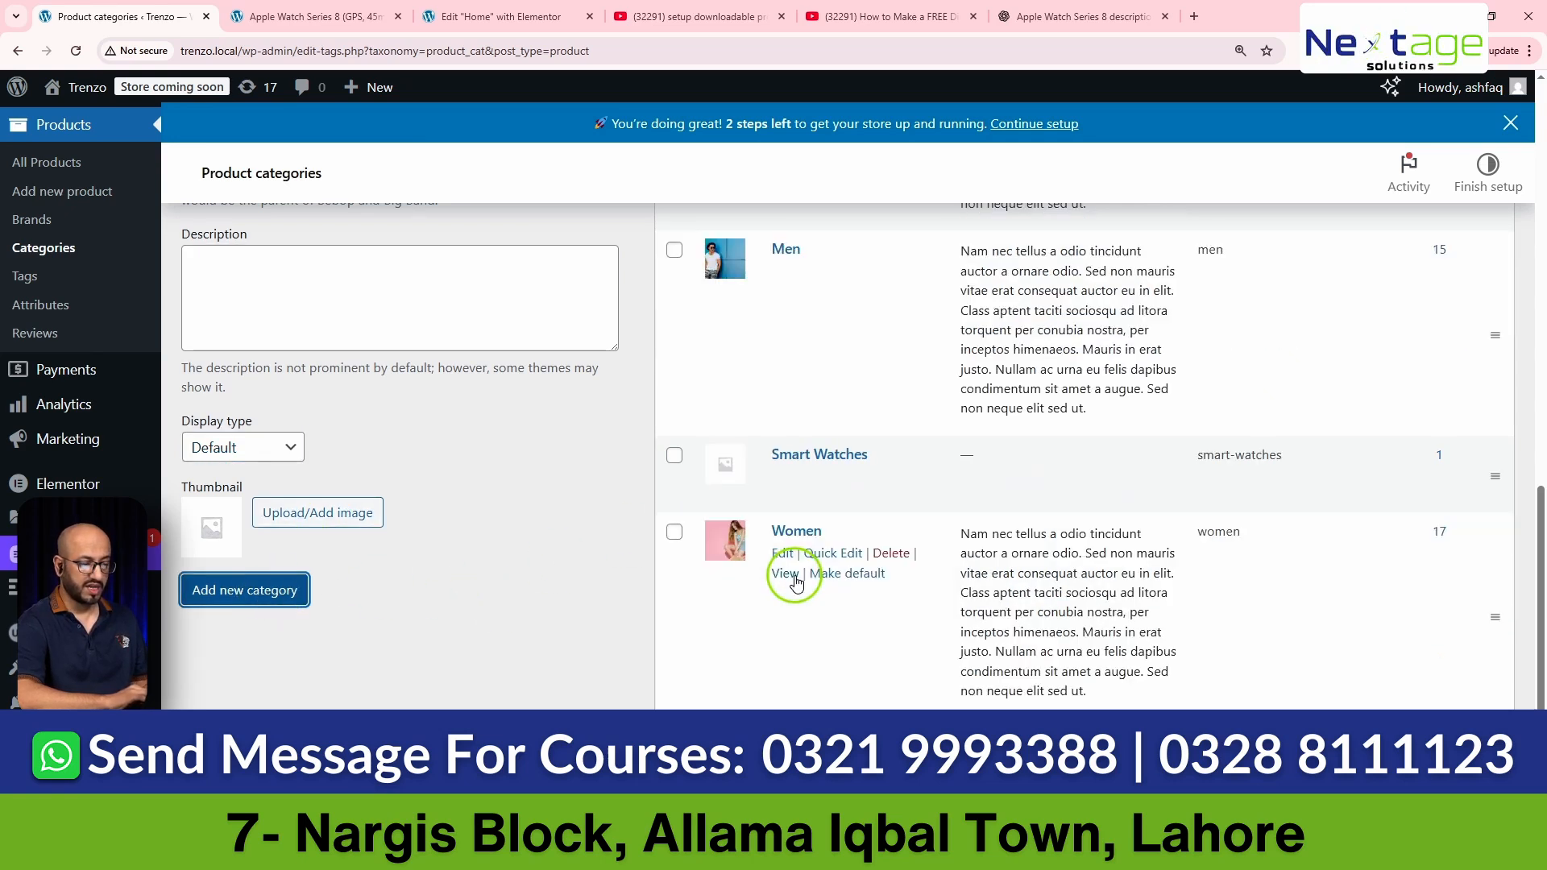
scroll(790, 573, up, 1)
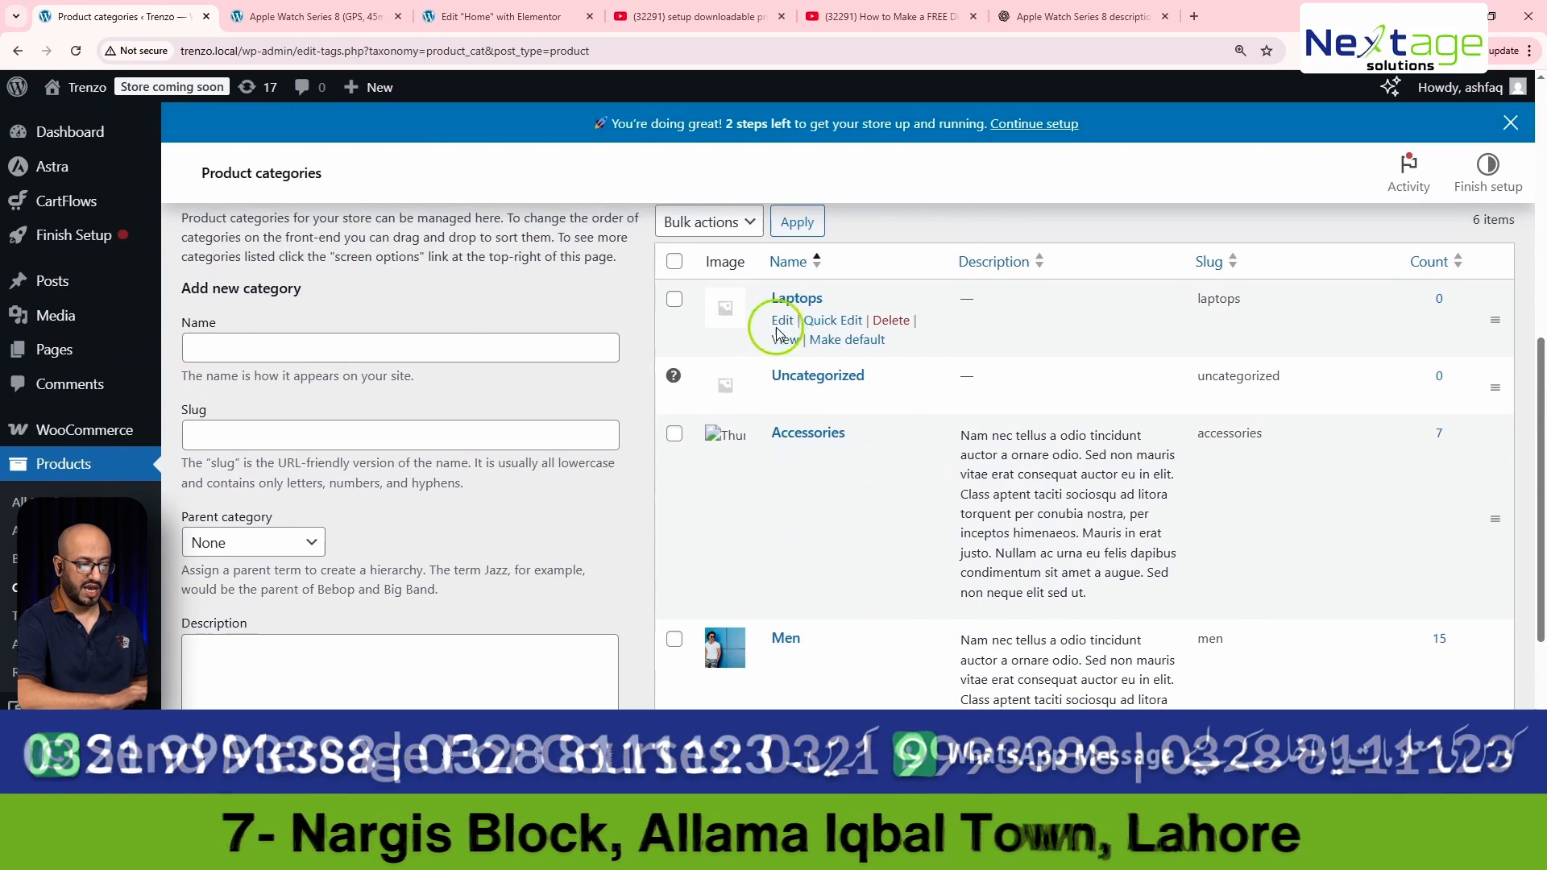
click(826, 321)
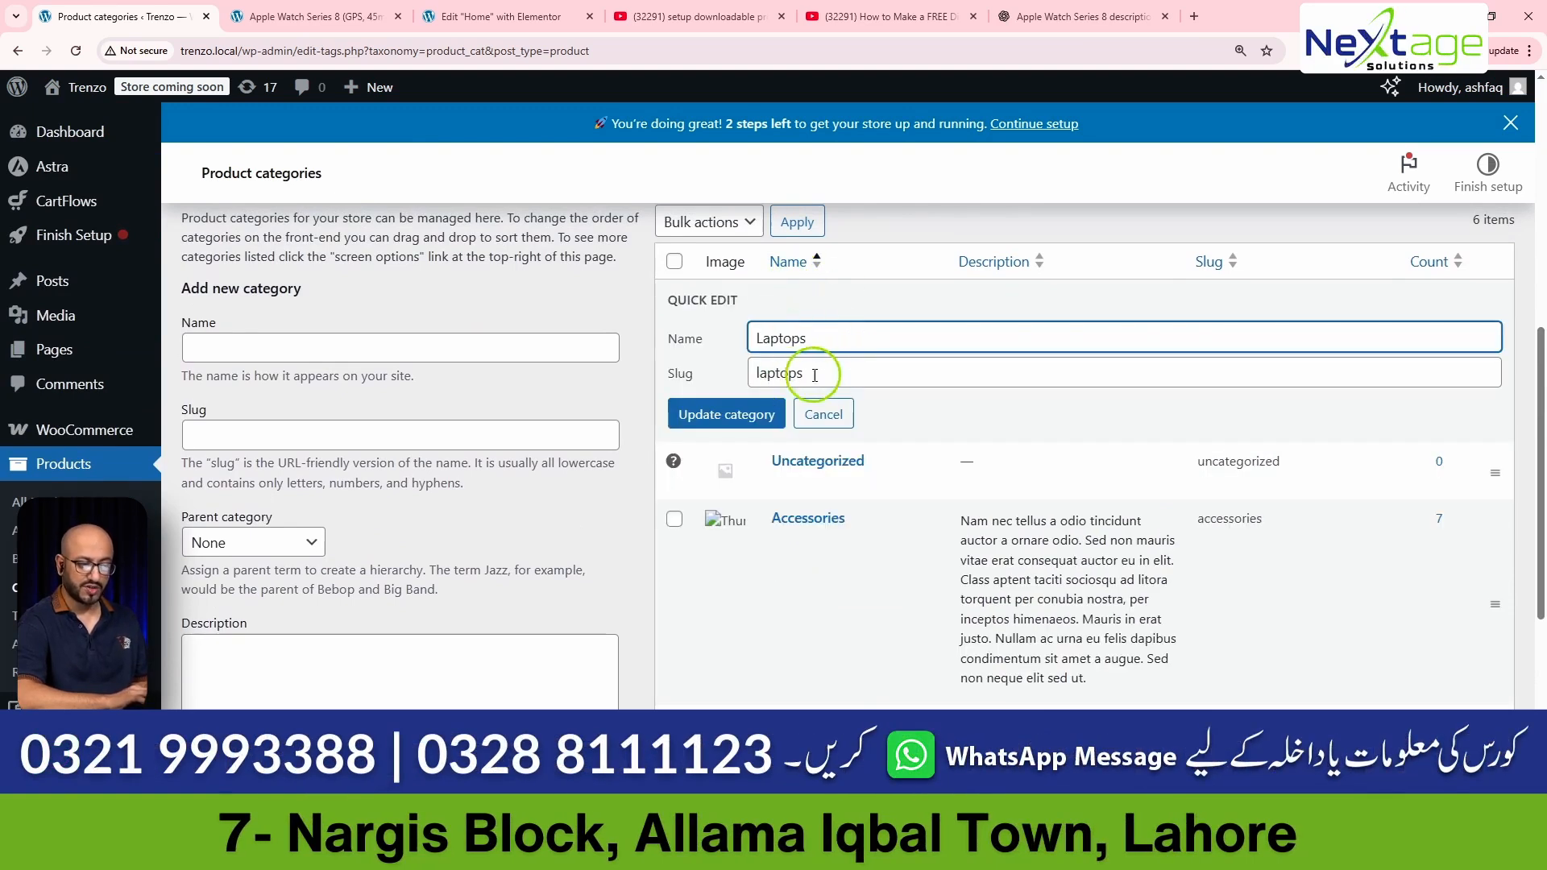
click(850, 370)
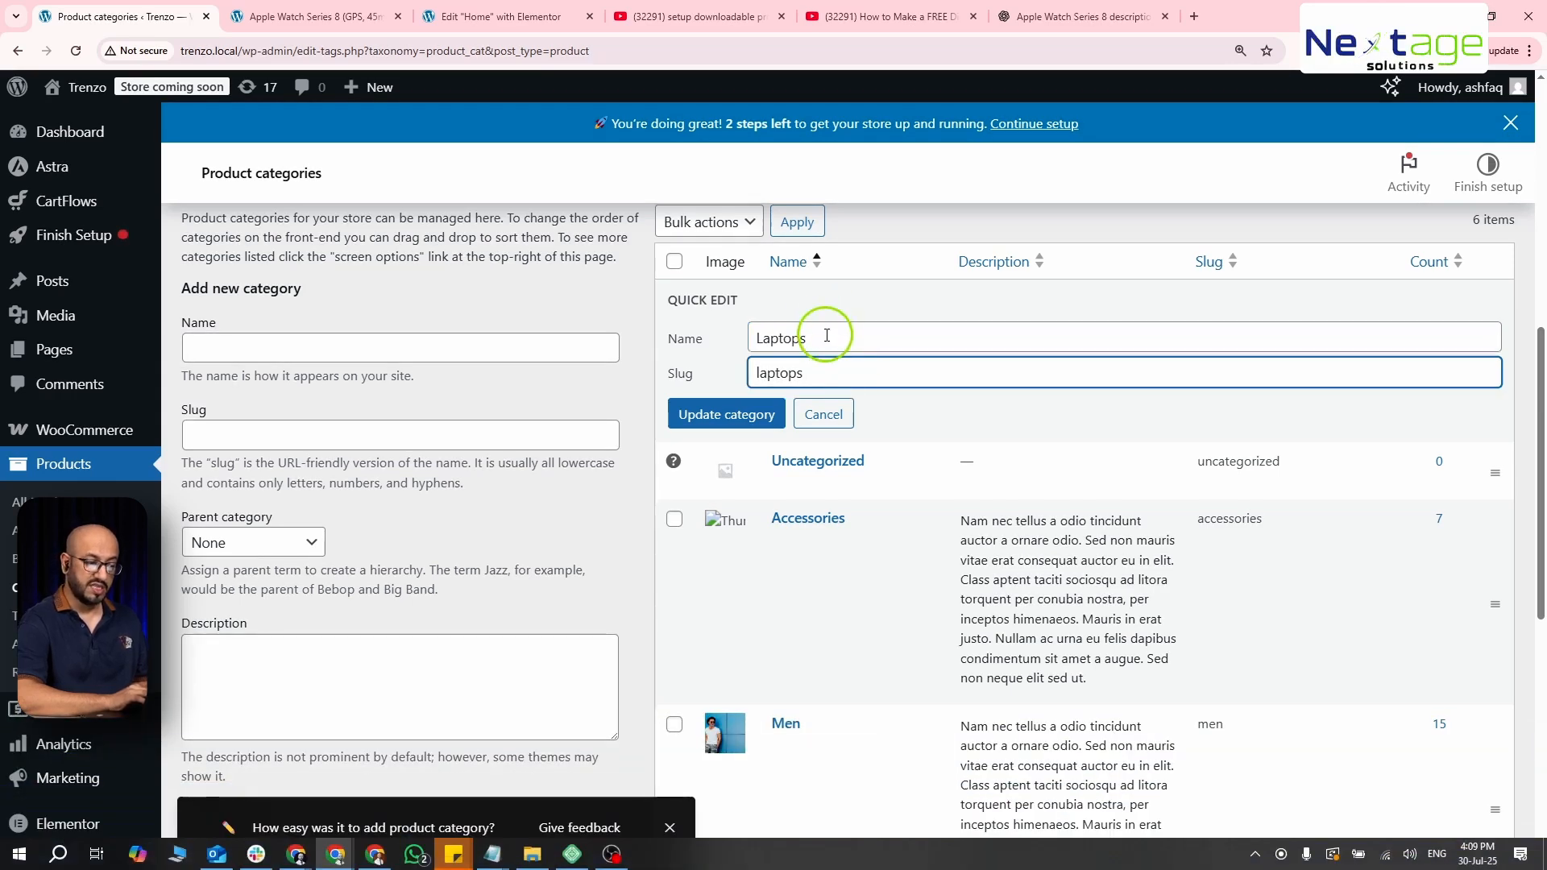
drag(831, 373, 734, 383)
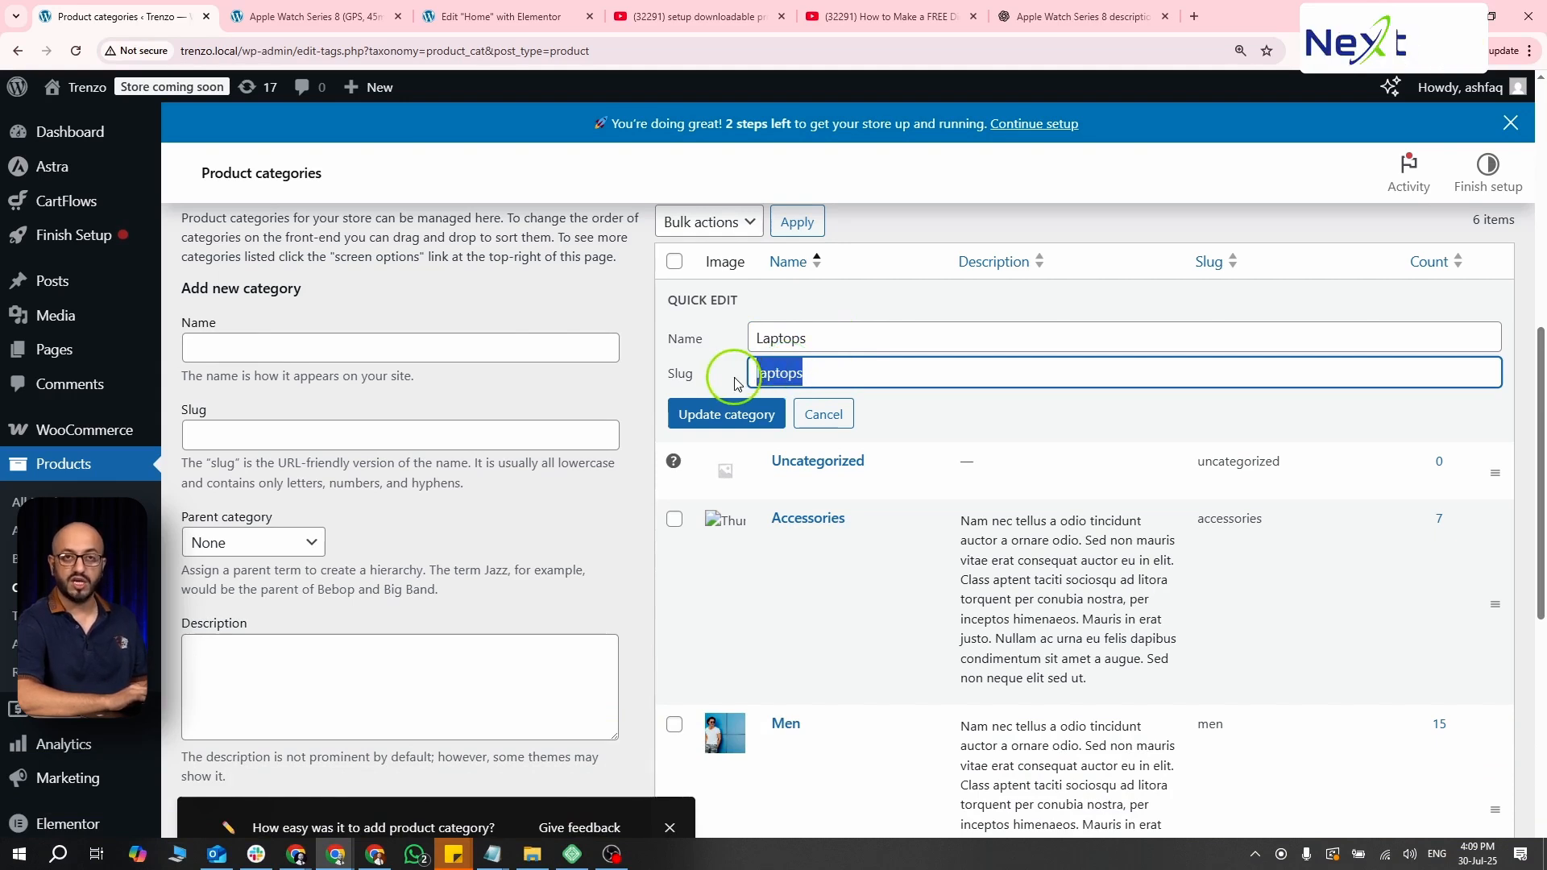
click(817, 372)
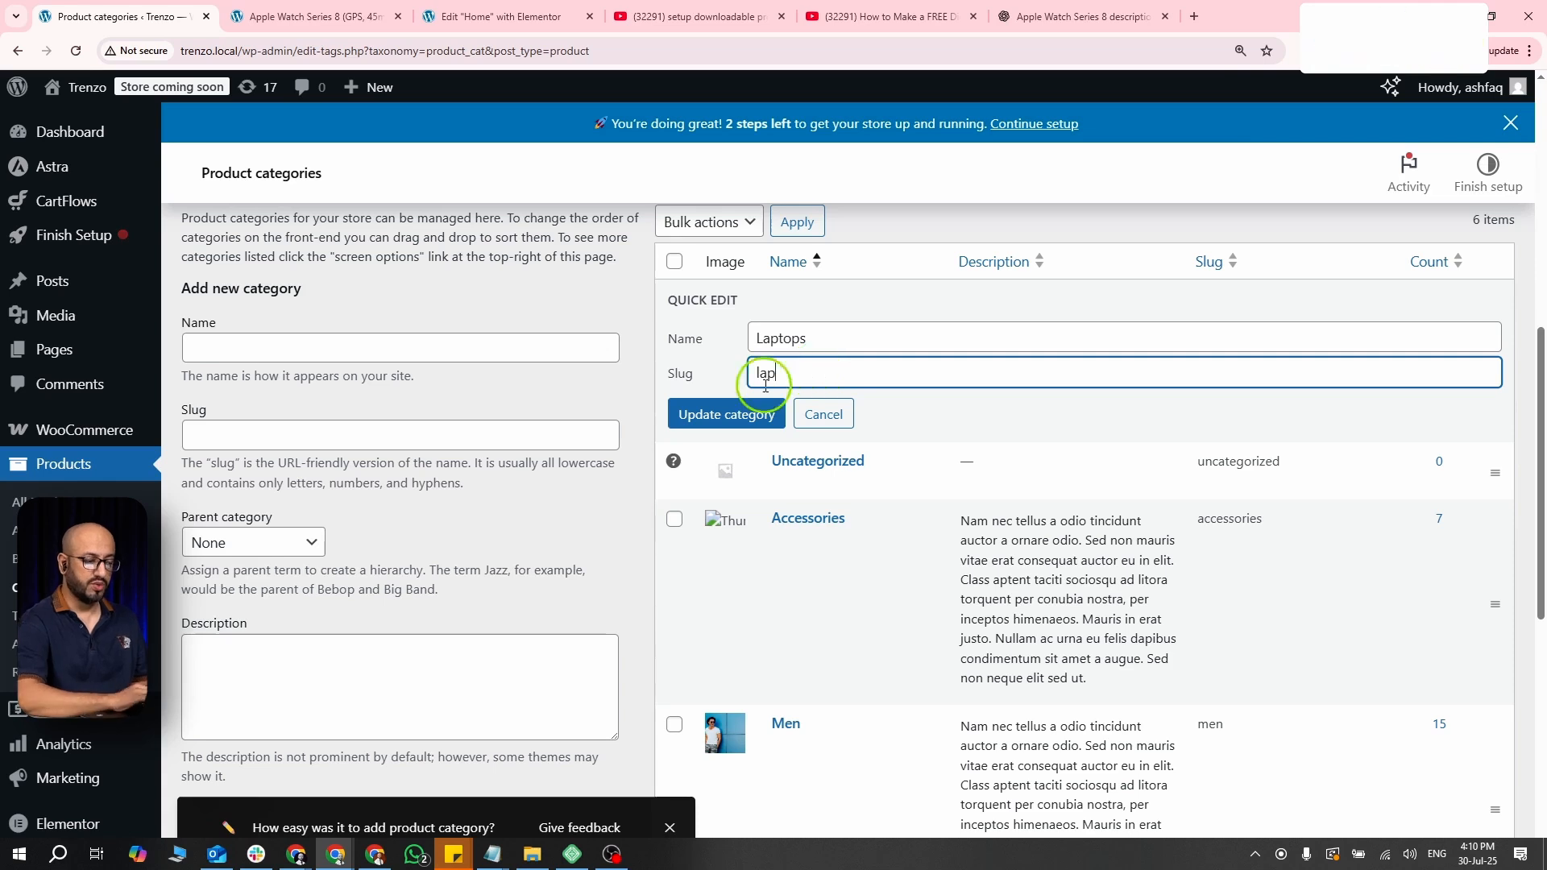
click(739, 416)
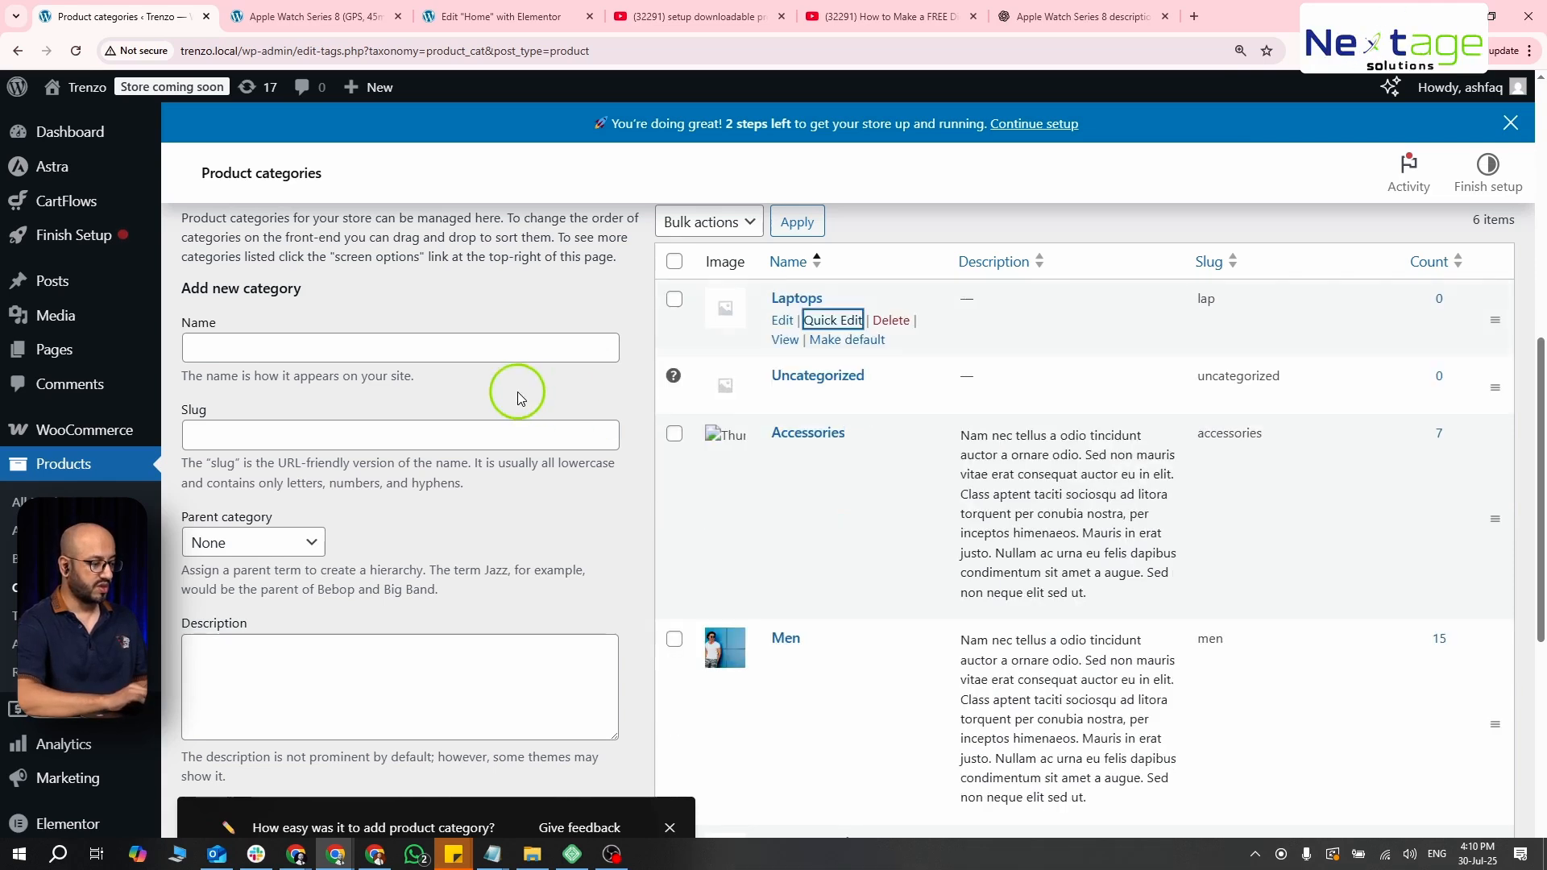